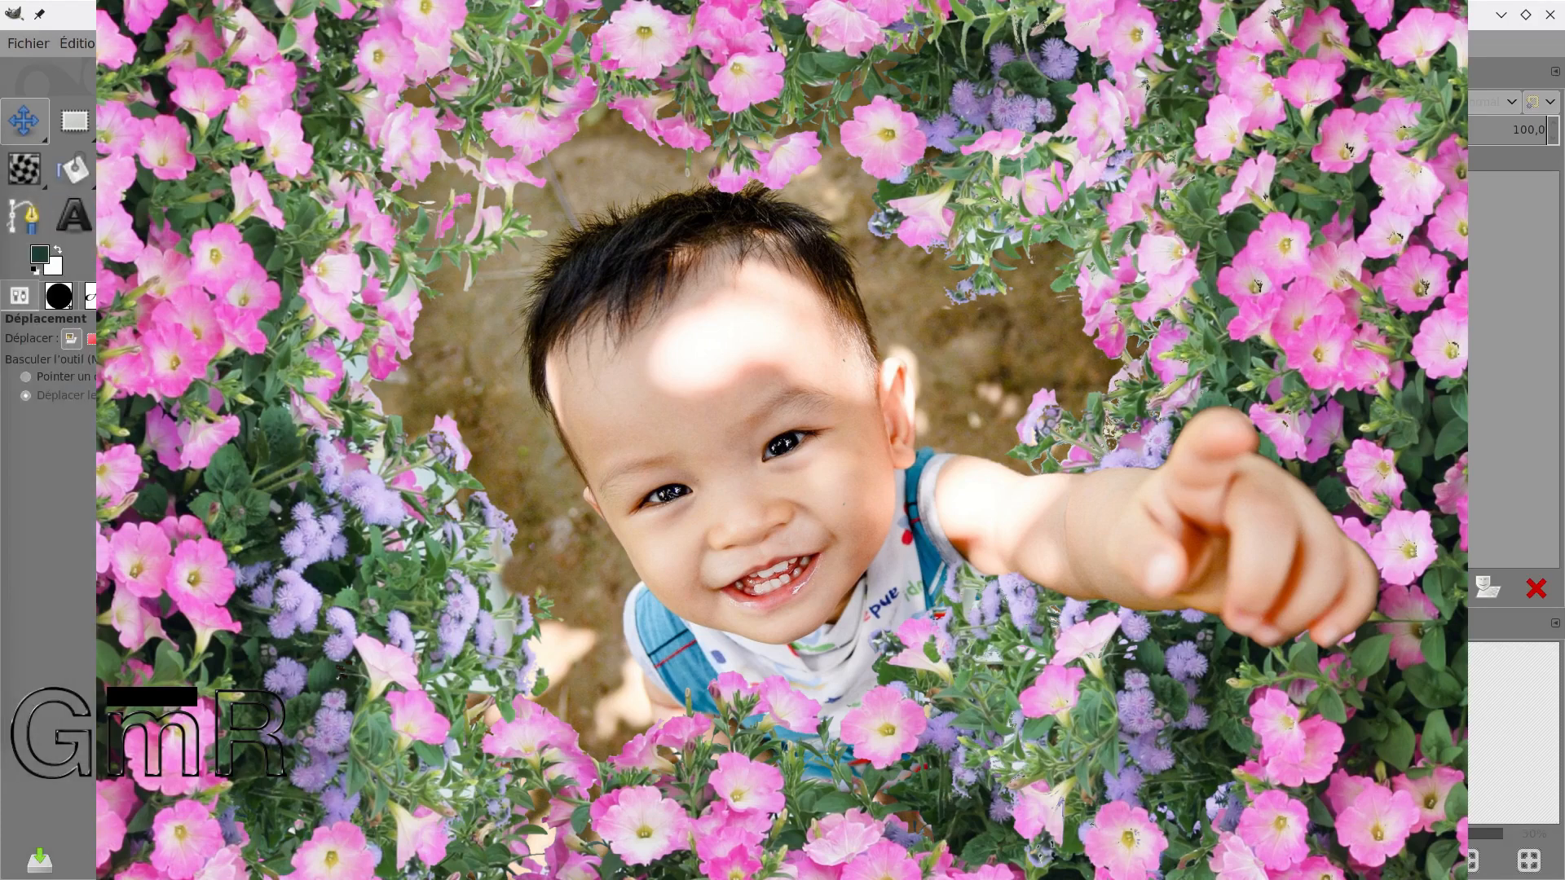
# Step: Bring flower-1711333.jpg from the Gwenview window into GIMP as a separate image and maximize the GIMP window
pyautogui.moveTo(503, 709); pyautogui.dragTo(576, 175)
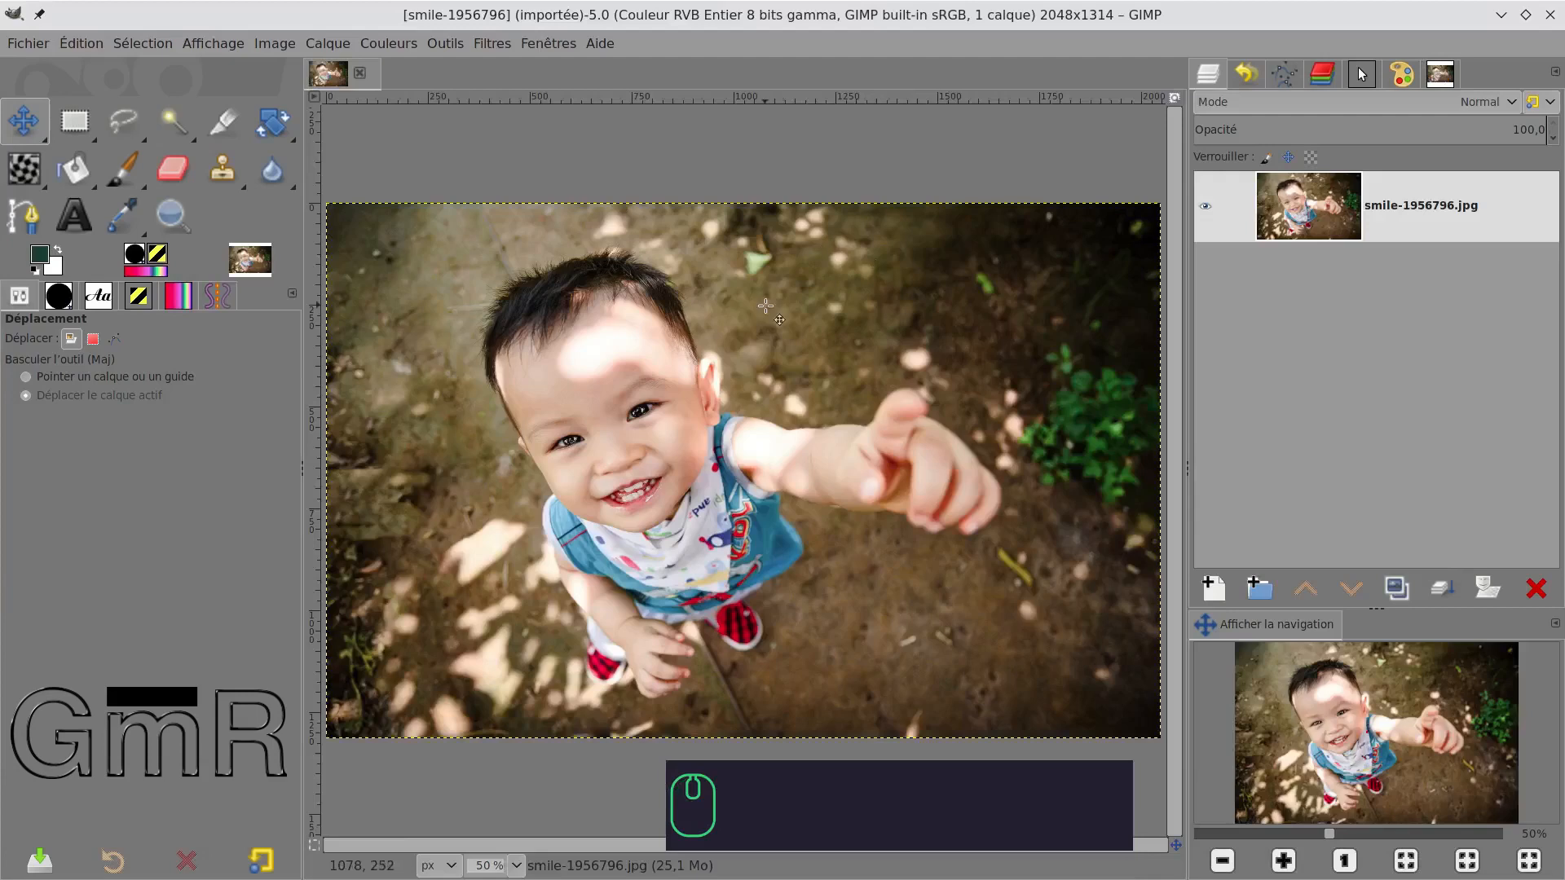
pyautogui.moveTo(317, 14); pyautogui.dragTo(704, 274)
pyautogui.click(227, 496)
pyautogui.moveTo(377, 706); pyautogui.dragTo(340, 702)
pyautogui.click(531, 298)
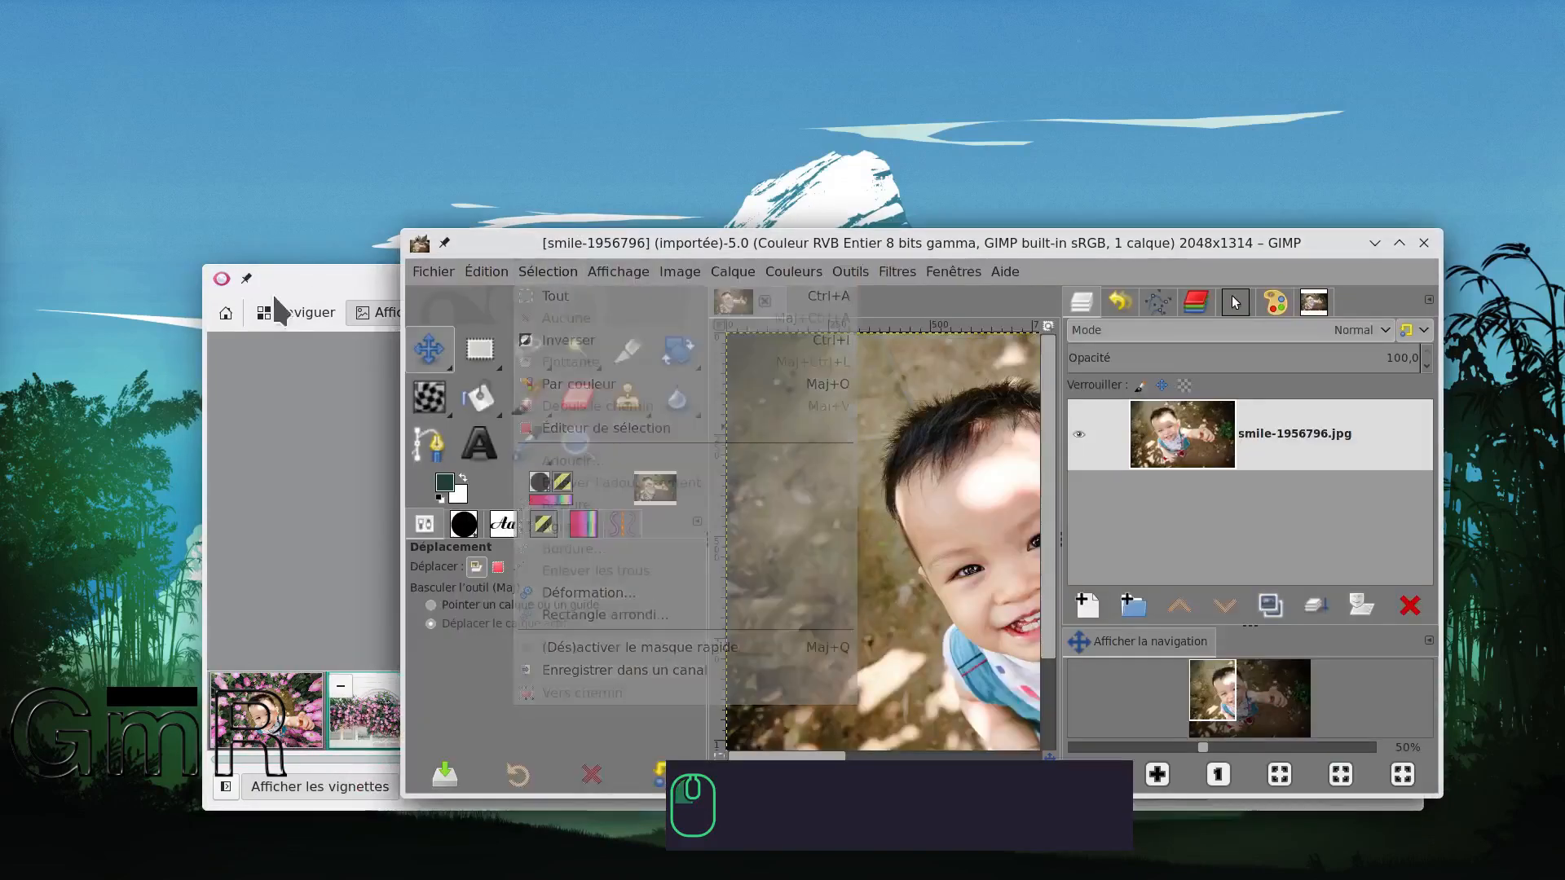
pyautogui.click(342, 286)
pyautogui.moveTo(467, 274); pyautogui.dragTo(801, 445)
pyautogui.moveTo(657, 861); pyautogui.dragTo(766, 397)
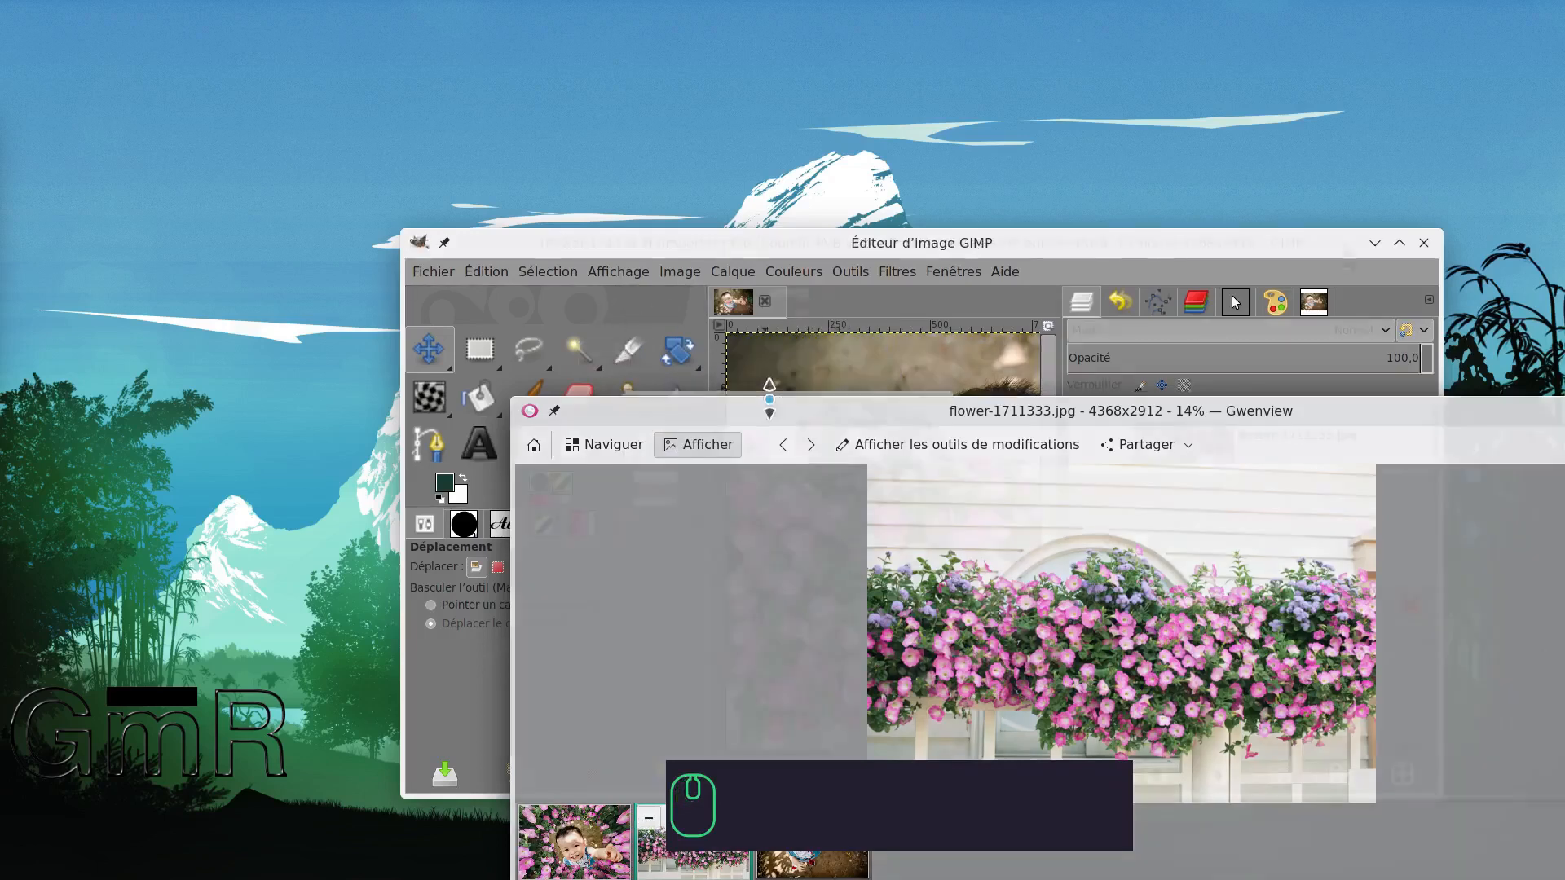
pyautogui.click(1400, 244)
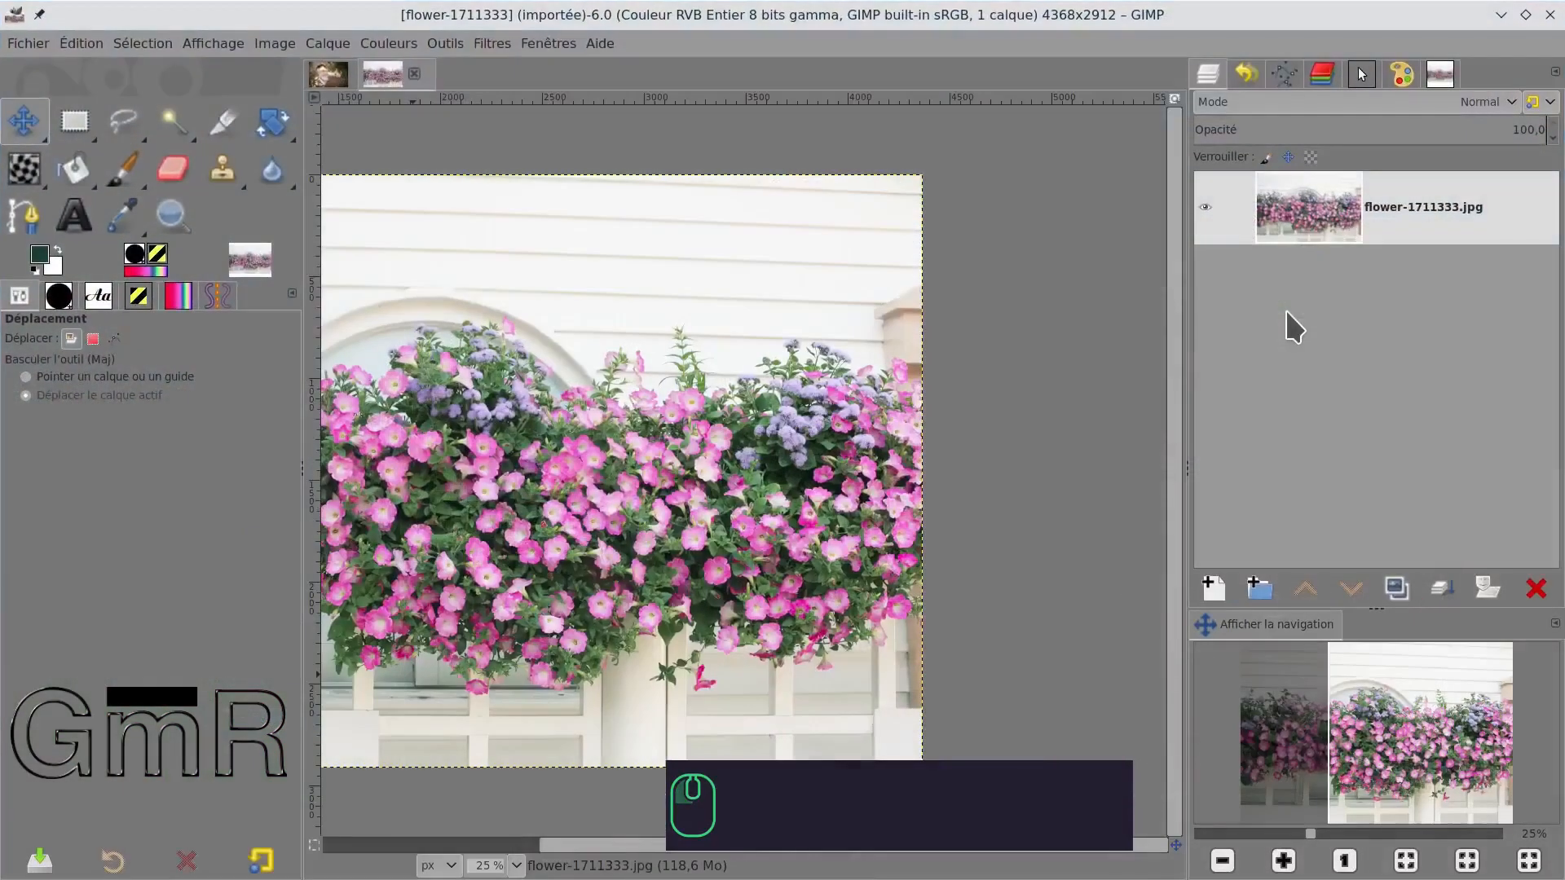
# Step: Add an alpha channel to the flower-1711333.jpg layer
pyautogui.rightClick(1410, 208)
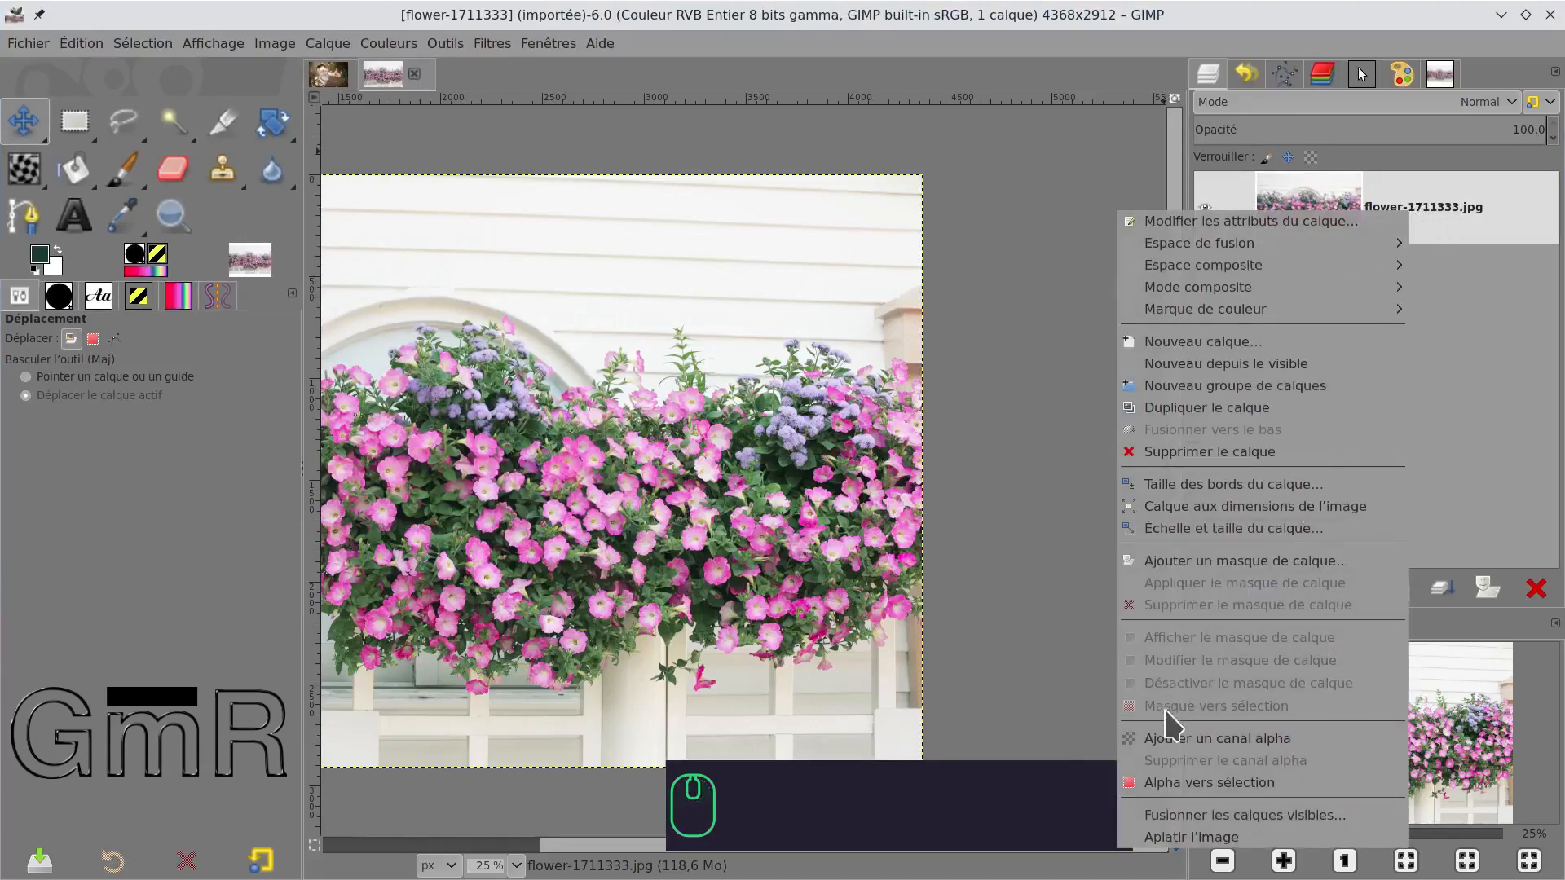
pyautogui.click(1174, 739)
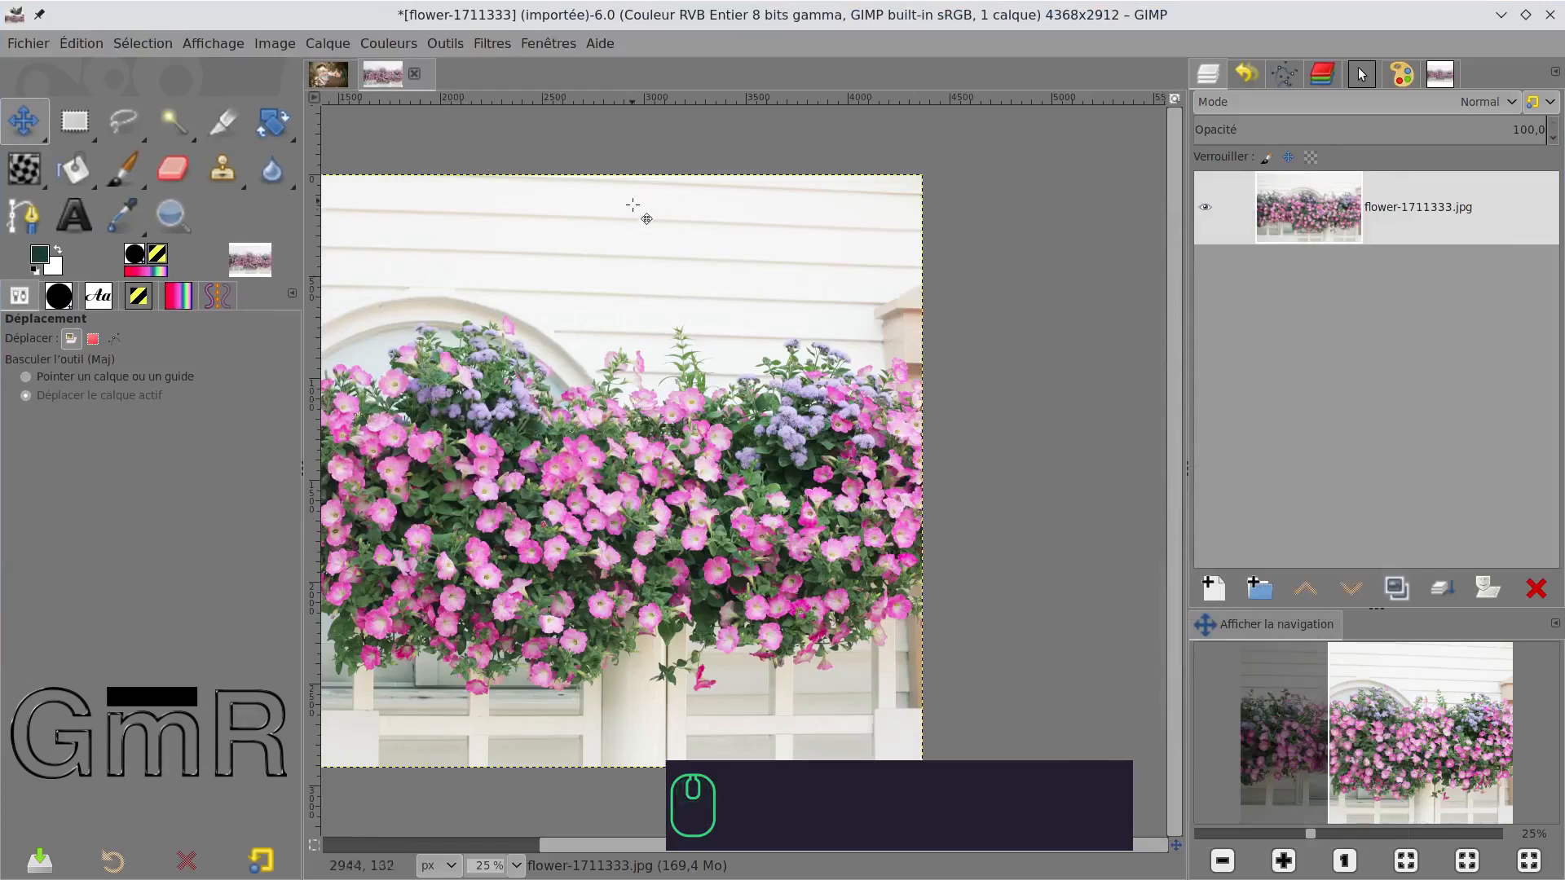
pyautogui.hscroll(-5, 623, 210)
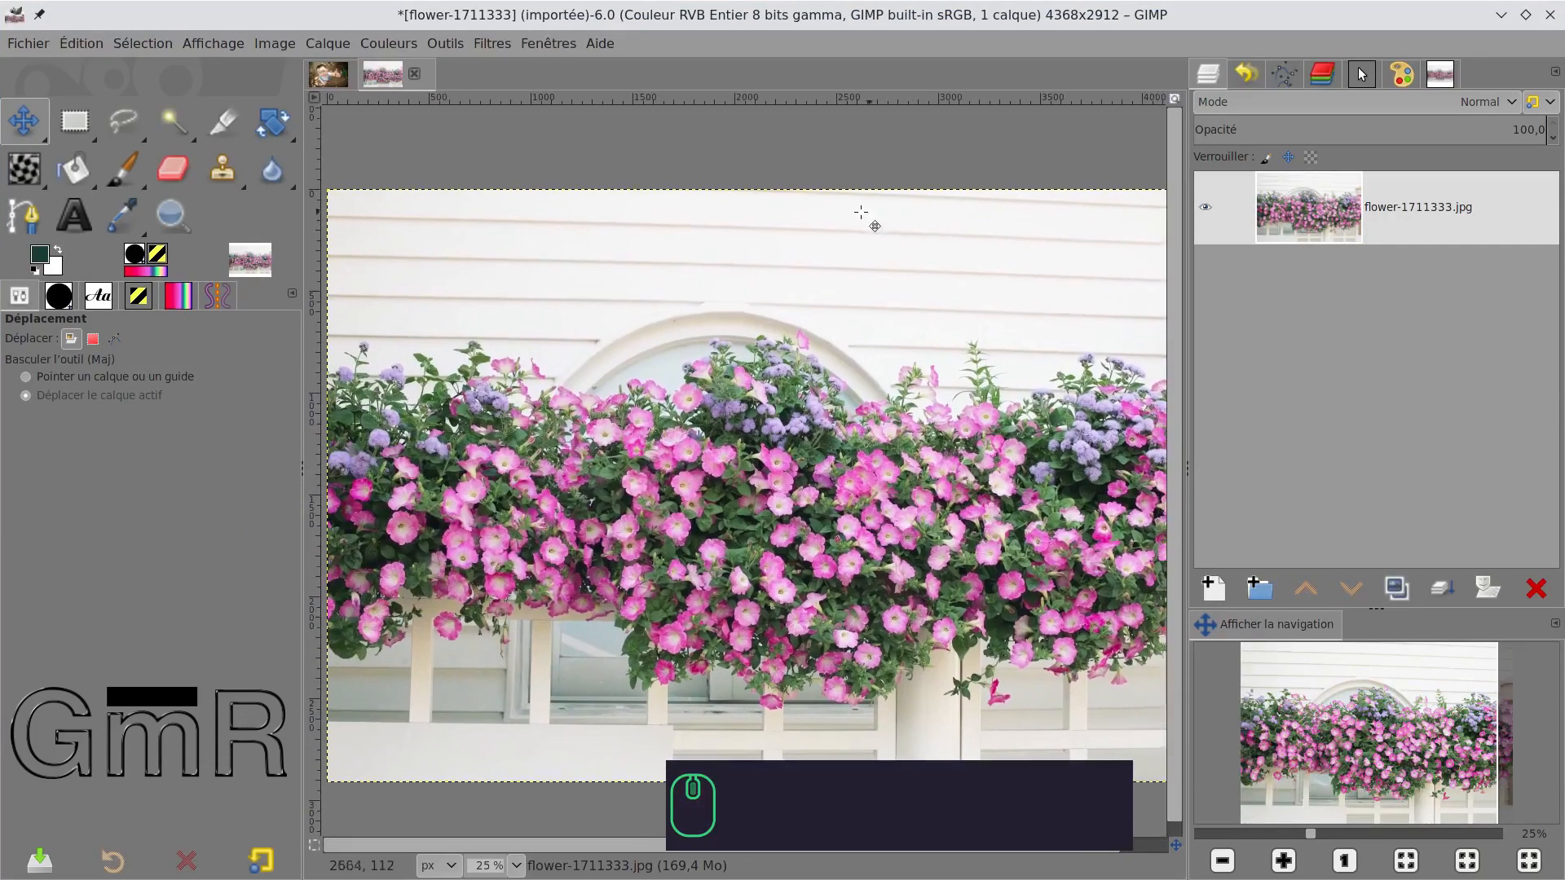
pyautogui.keyDown('ctrl'); pyautogui.scroll(-1, 807, 238); pyautogui.keyUp('ctrl')
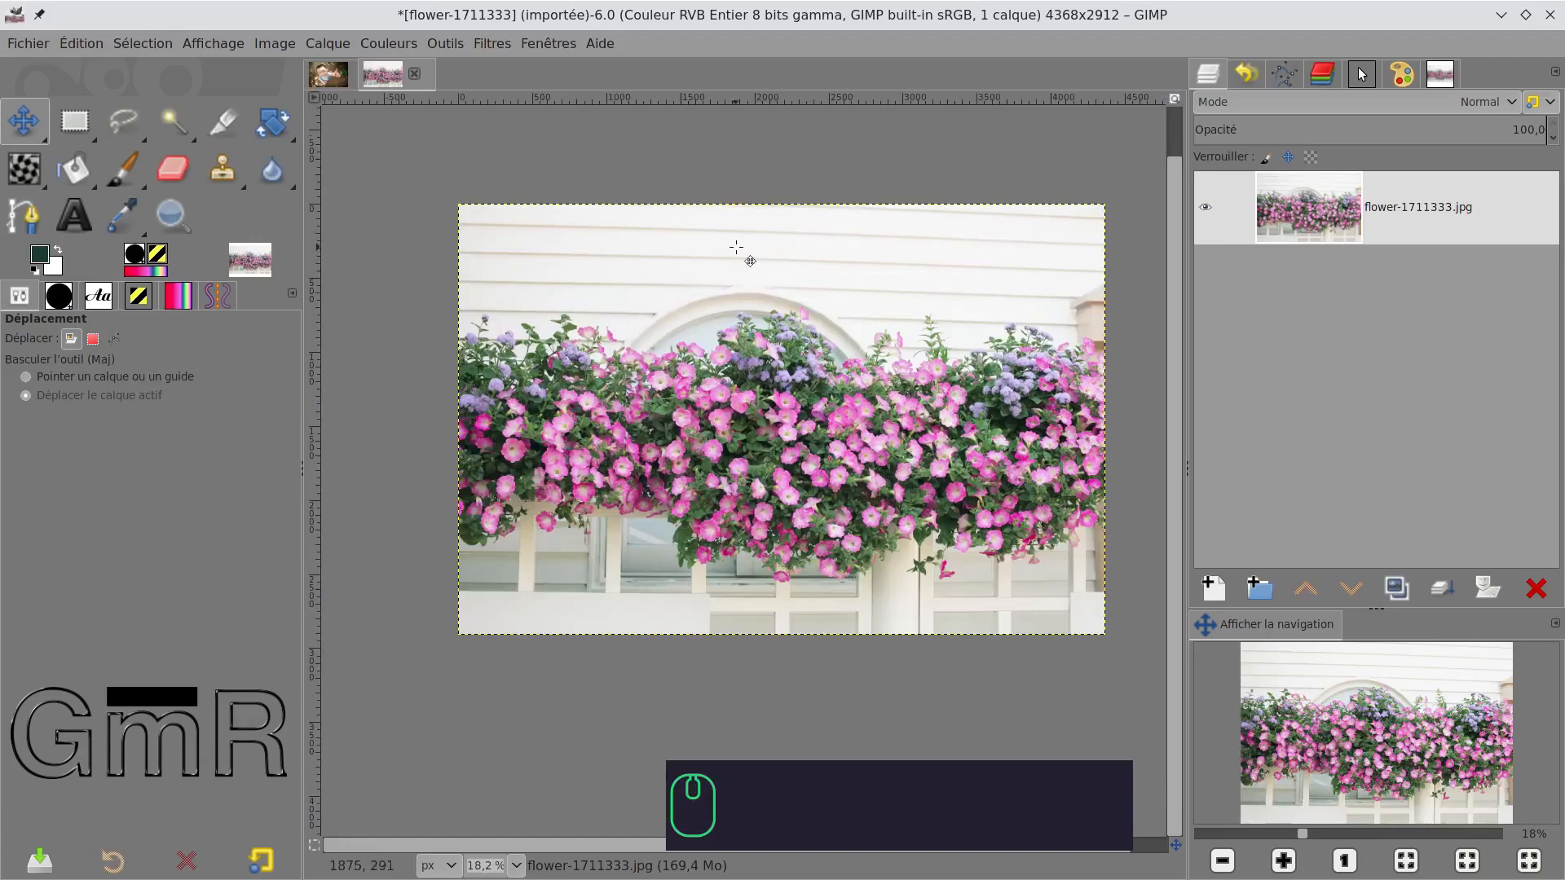
# Step: Launch G'MIC-Qt on the flower image and preview the Stereographic Projection filter from the Deformations category
pyautogui.click(489, 46)
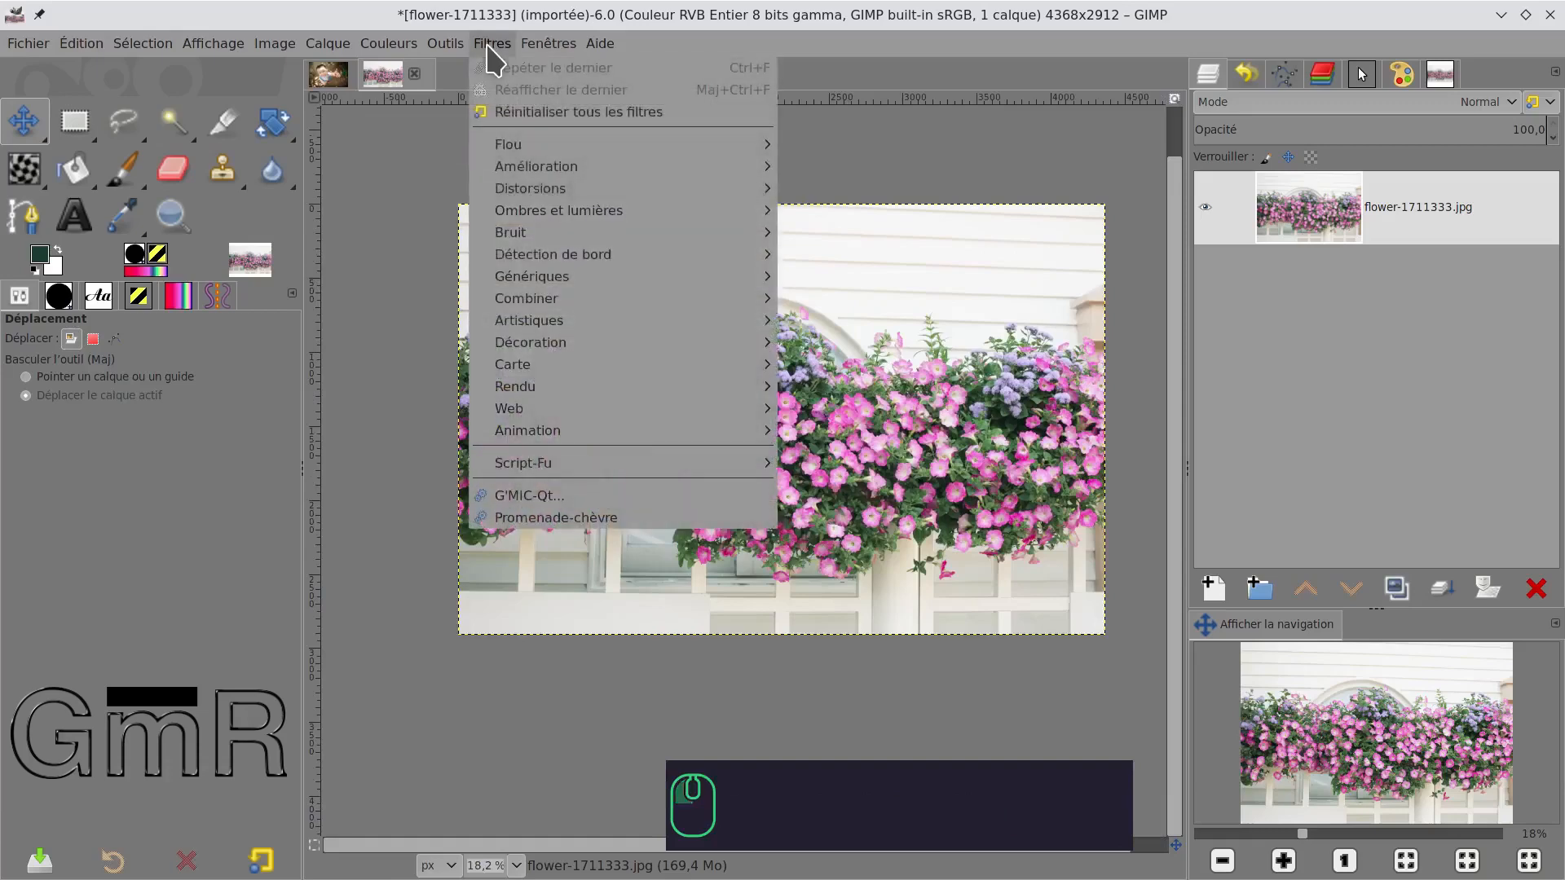
pyautogui.click(530, 496)
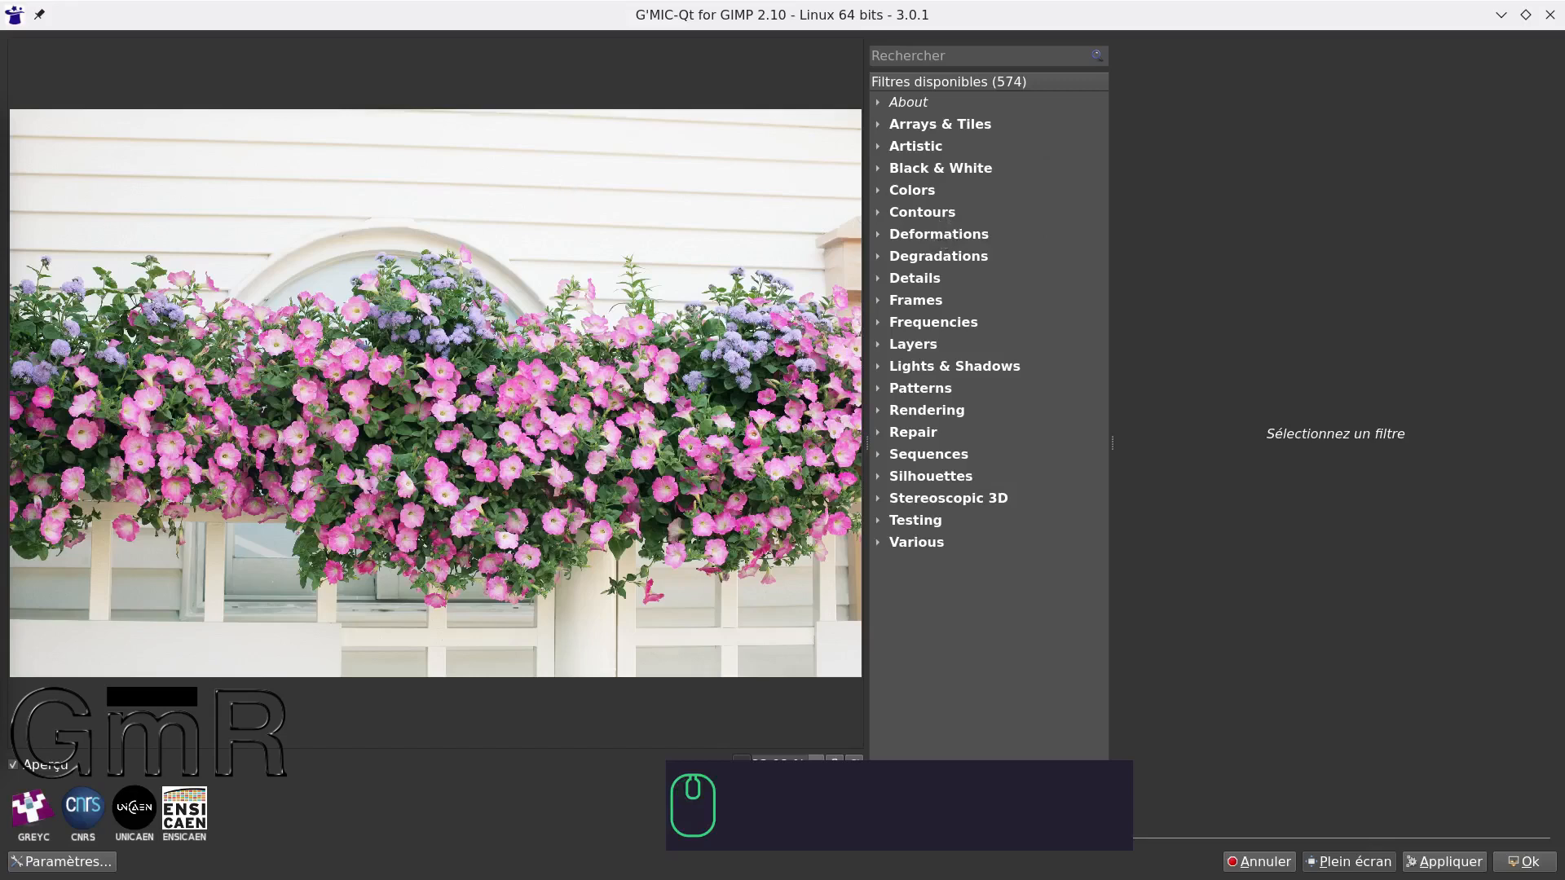
pyautogui.click(879, 235)
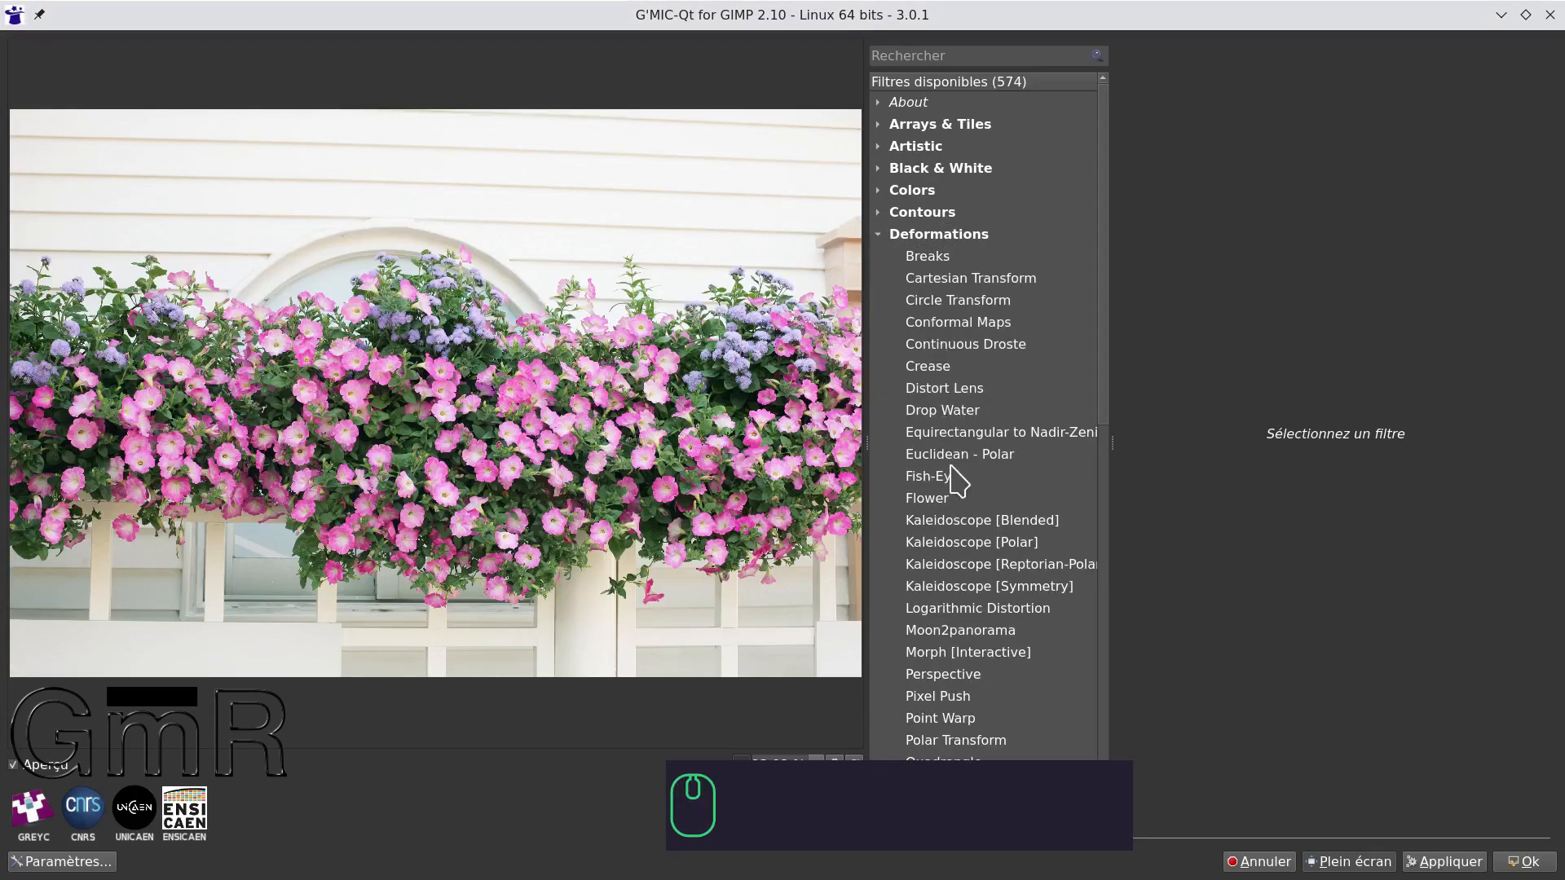
pyautogui.scroll(-2, 983, 485)
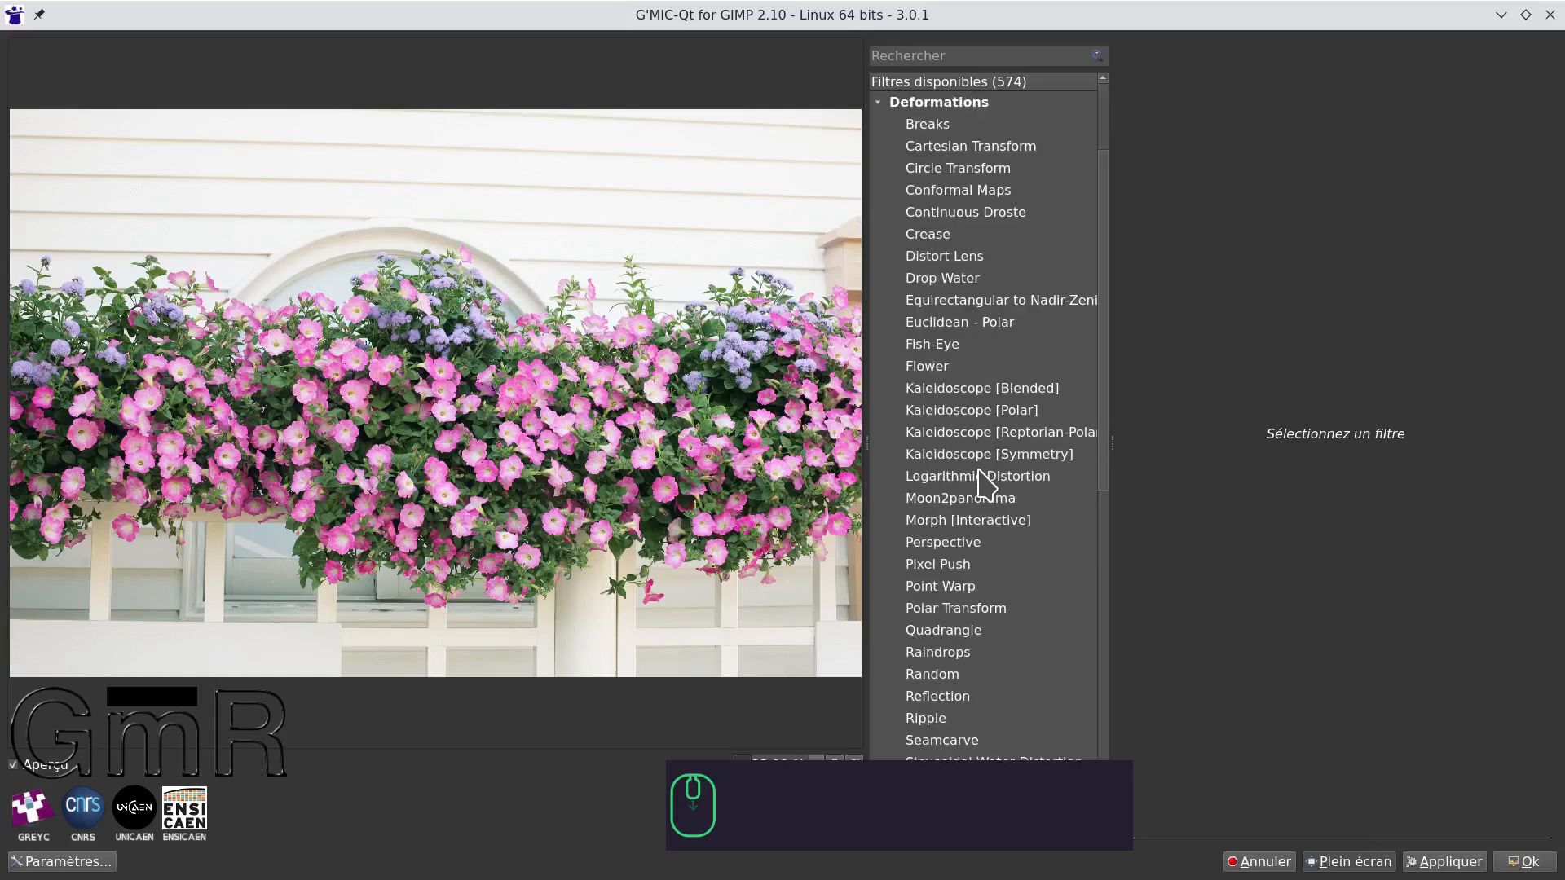
pyautogui.scroll(-2, 983, 485)
pyautogui.scroll(-2, 983, 489)
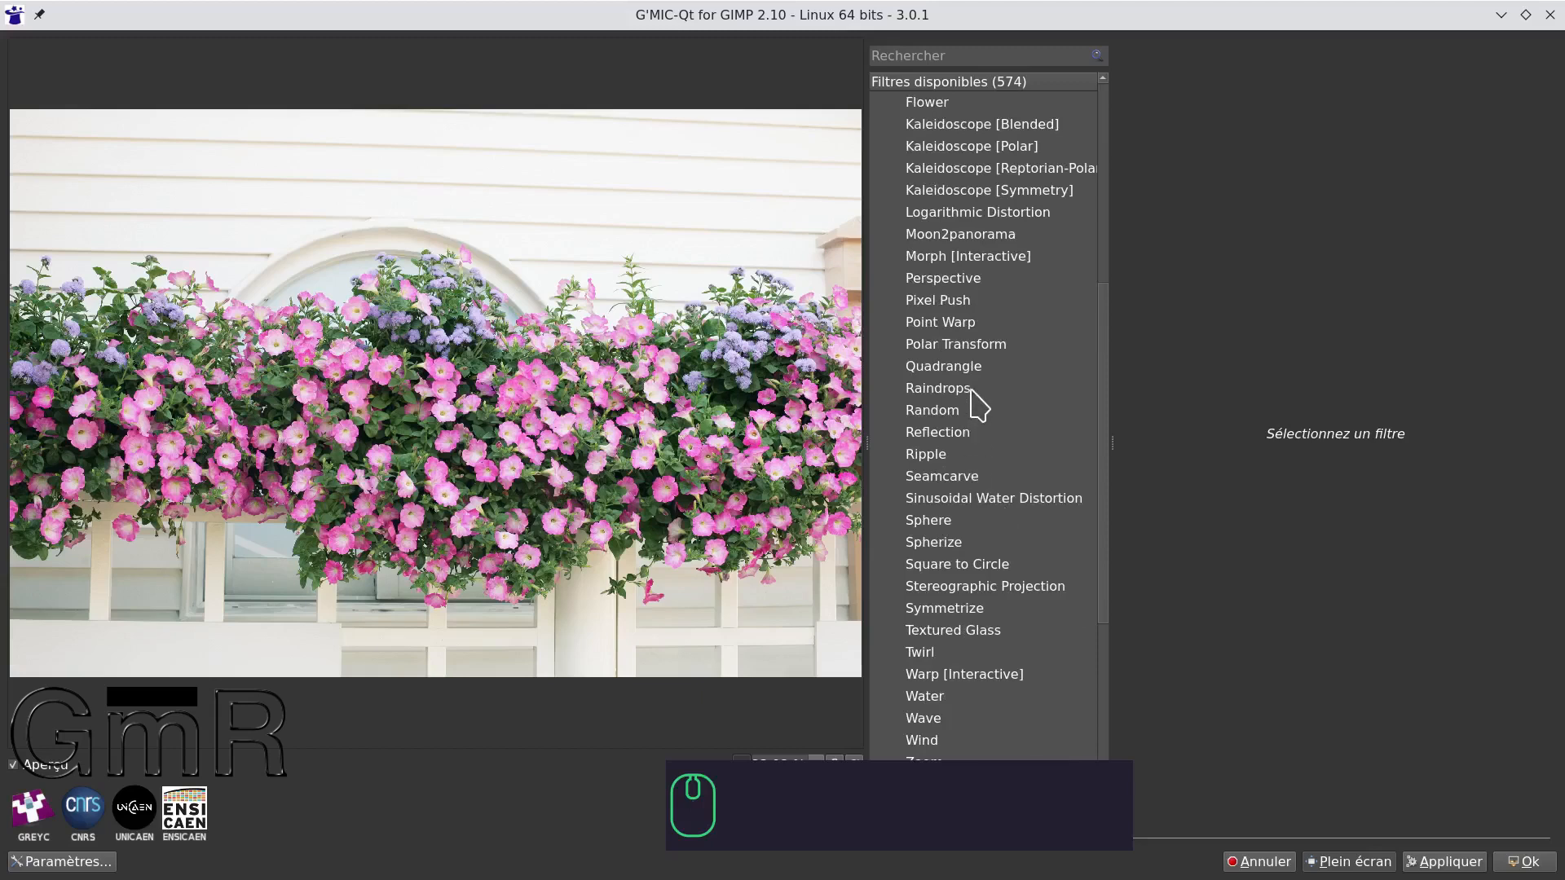
pyautogui.scroll(-3, 982, 460)
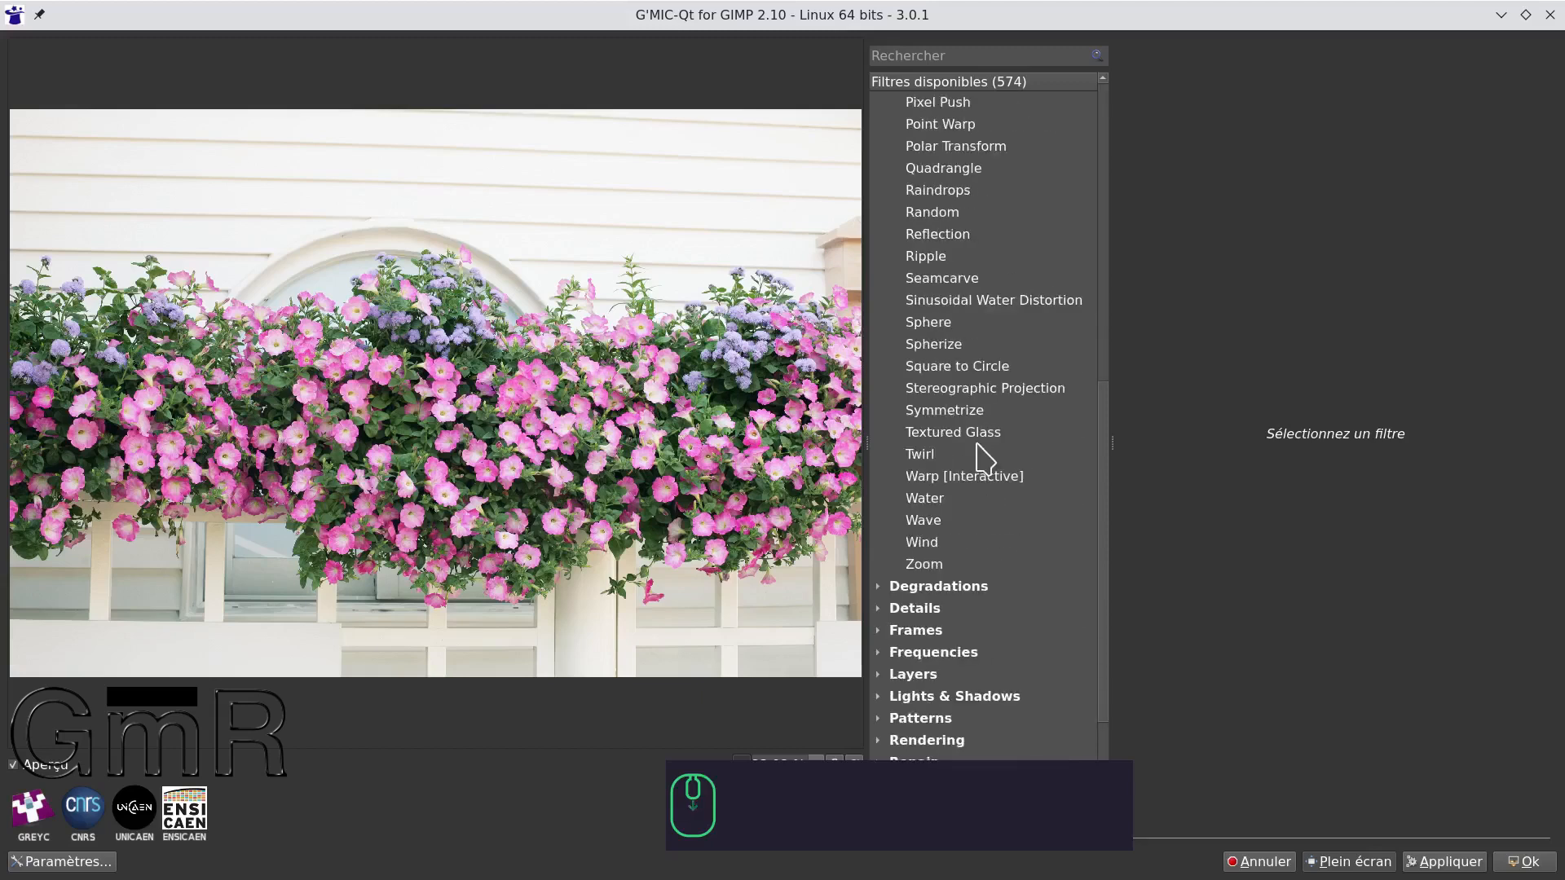
pyautogui.click(955, 389)
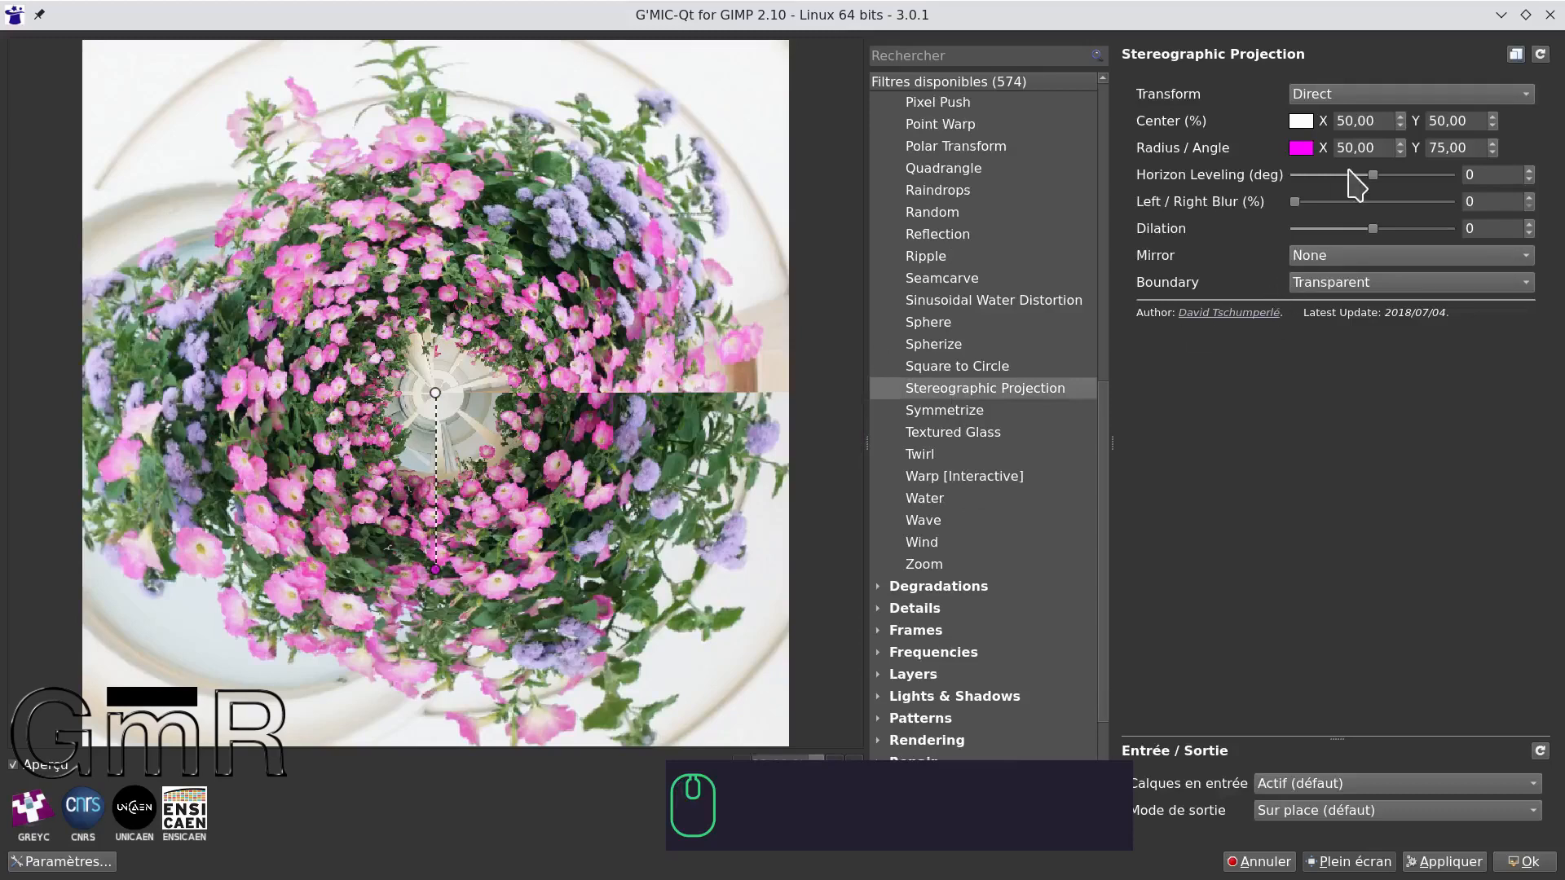
# Step: Try Stereographic Projection with horizon leveling -4.34, left/right blur 1.98 and dilation -0.912, then 0.536, and close G'MIC-Qt without applying it
pyautogui.moveTo(1375, 176); pyautogui.dragTo(1341, 175)
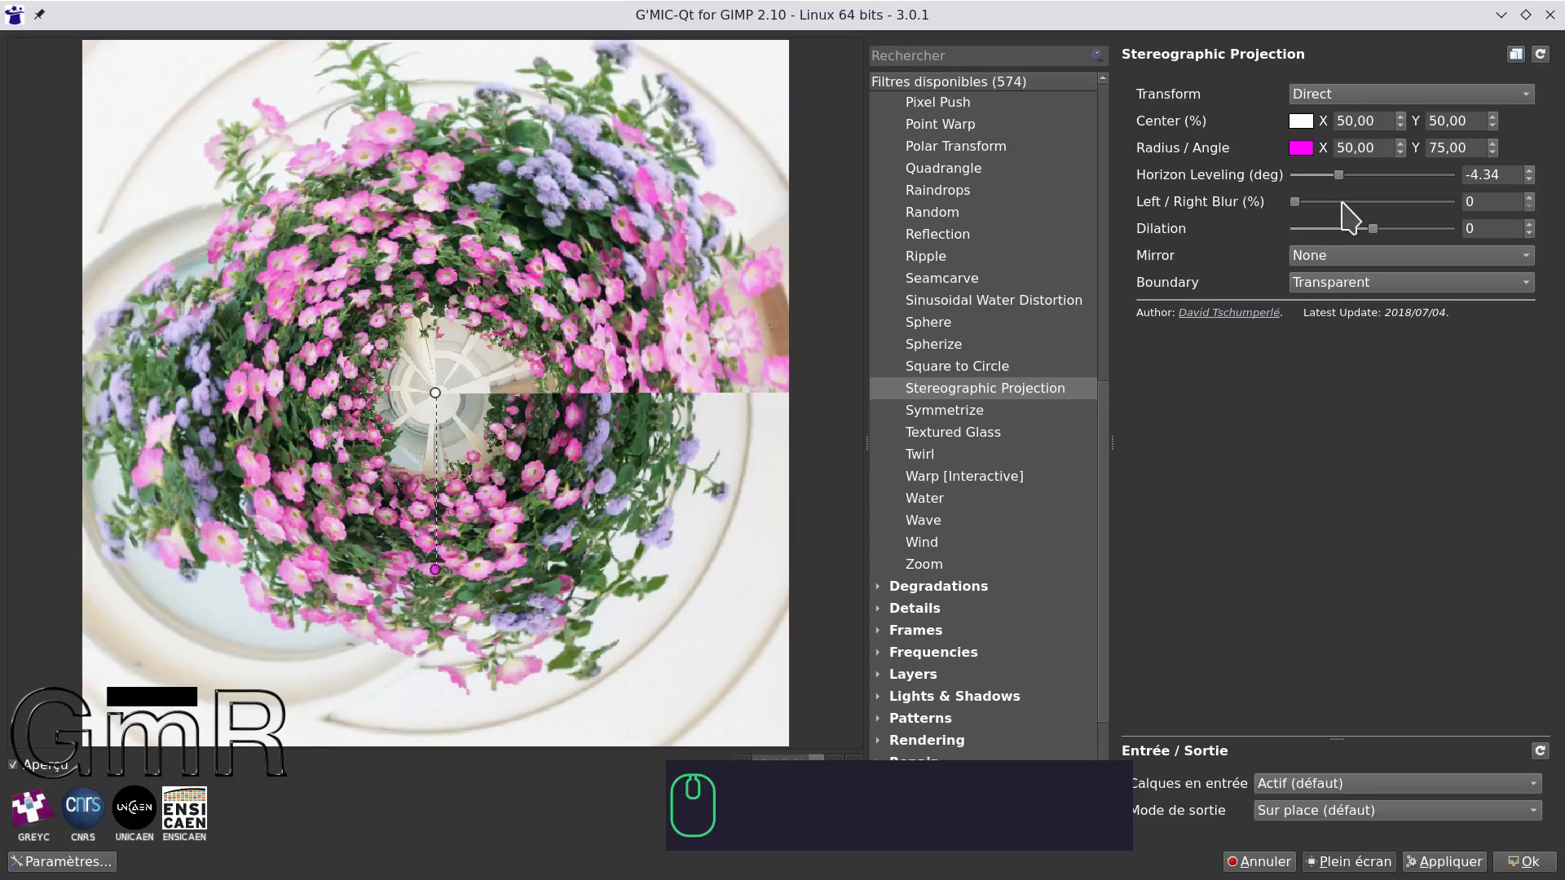
pyautogui.moveTo(1296, 203); pyautogui.dragTo(1324, 199)
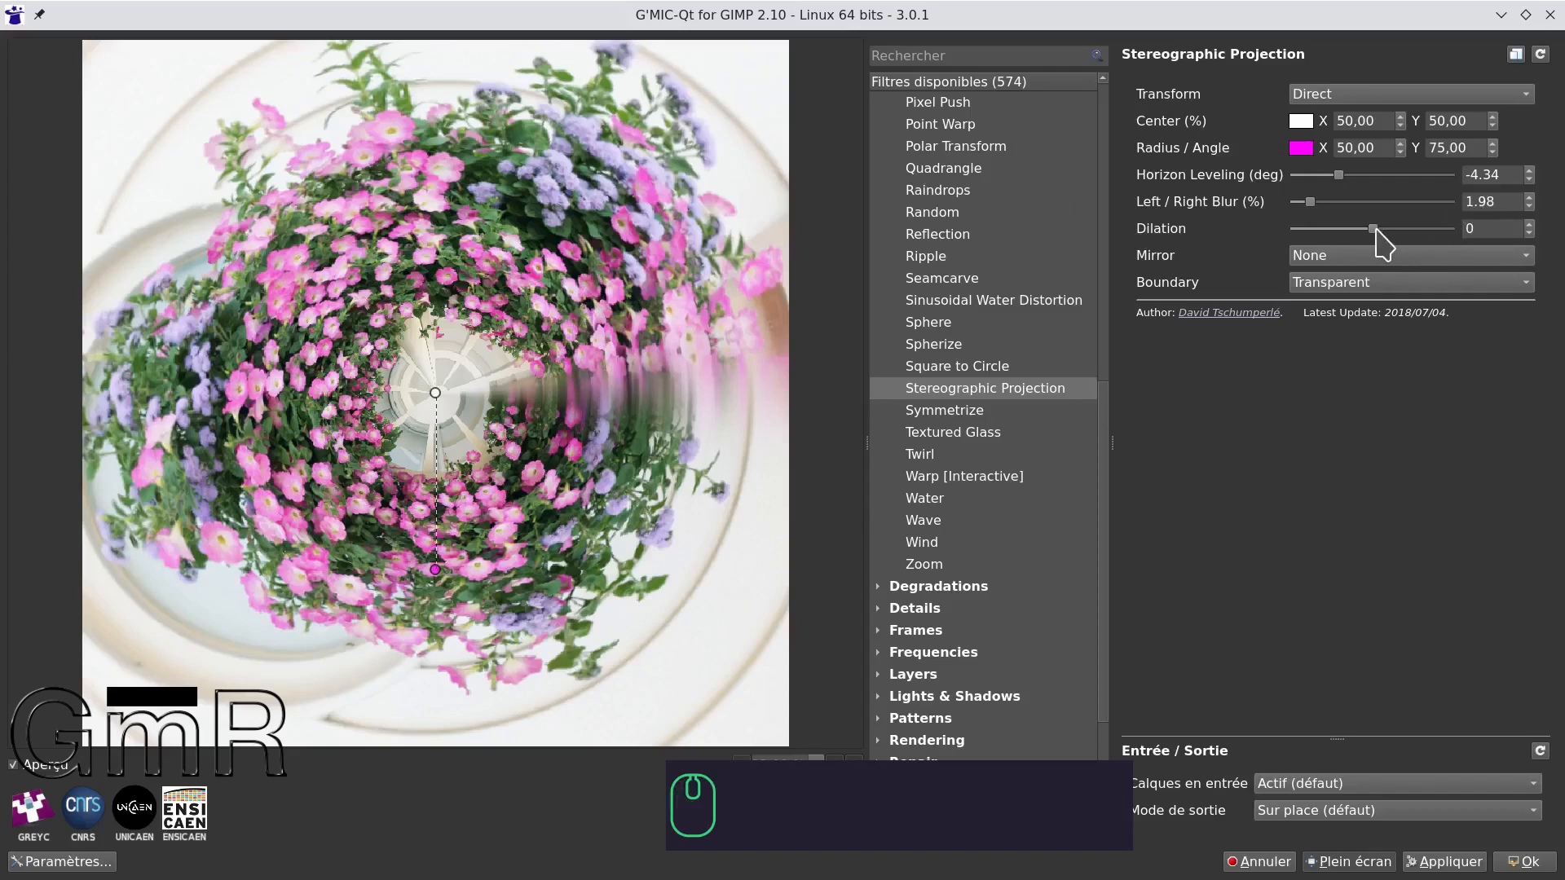
pyautogui.moveTo(1376, 229); pyautogui.dragTo(1340, 230)
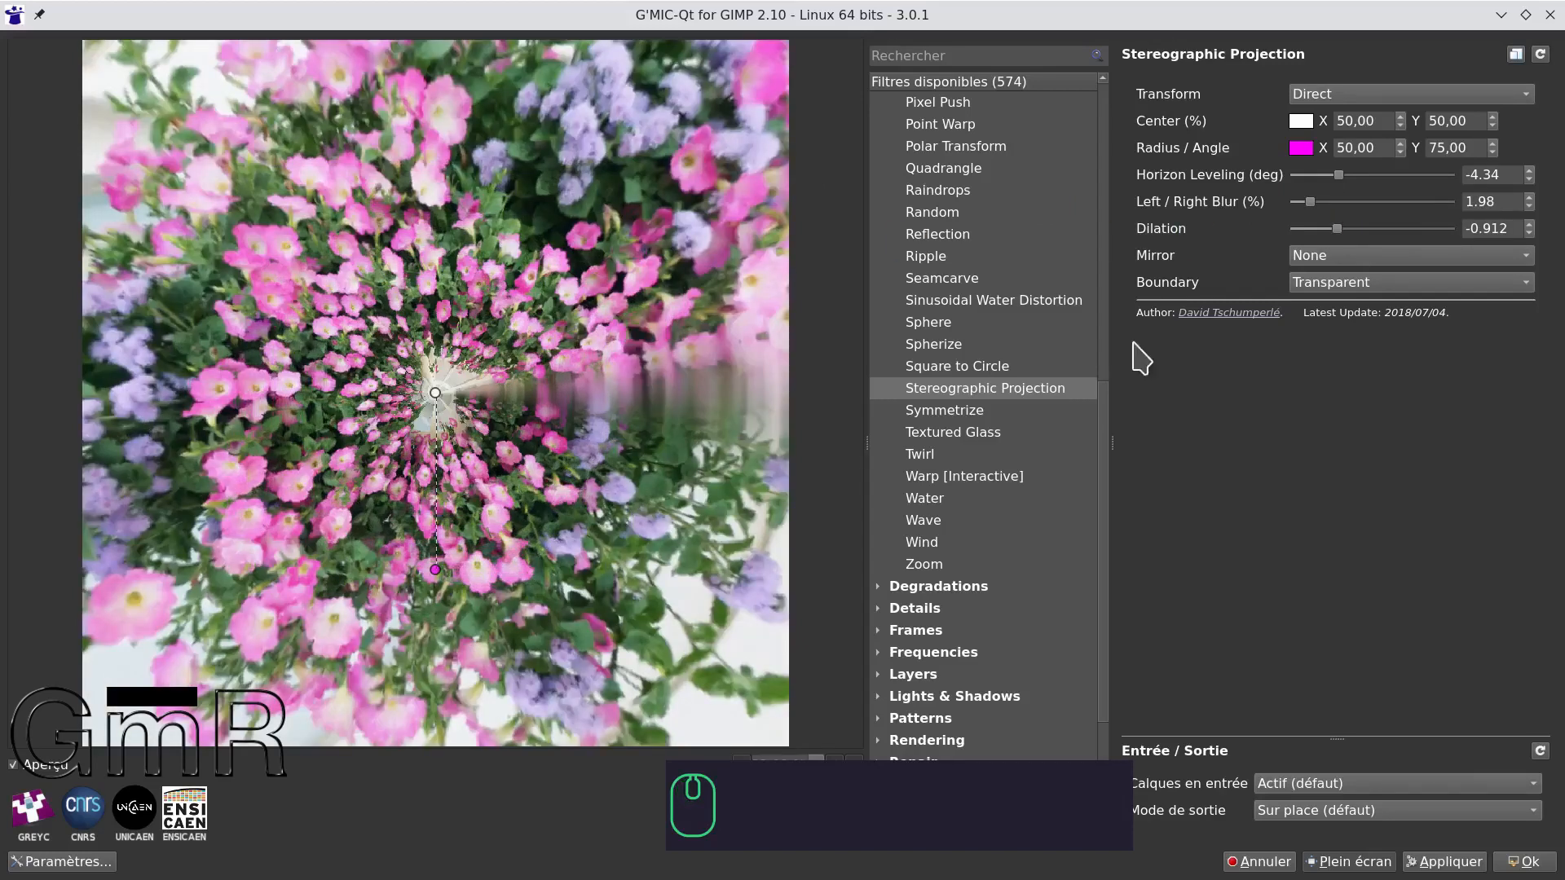
pyautogui.moveTo(1336, 230); pyautogui.dragTo(1393, 231)
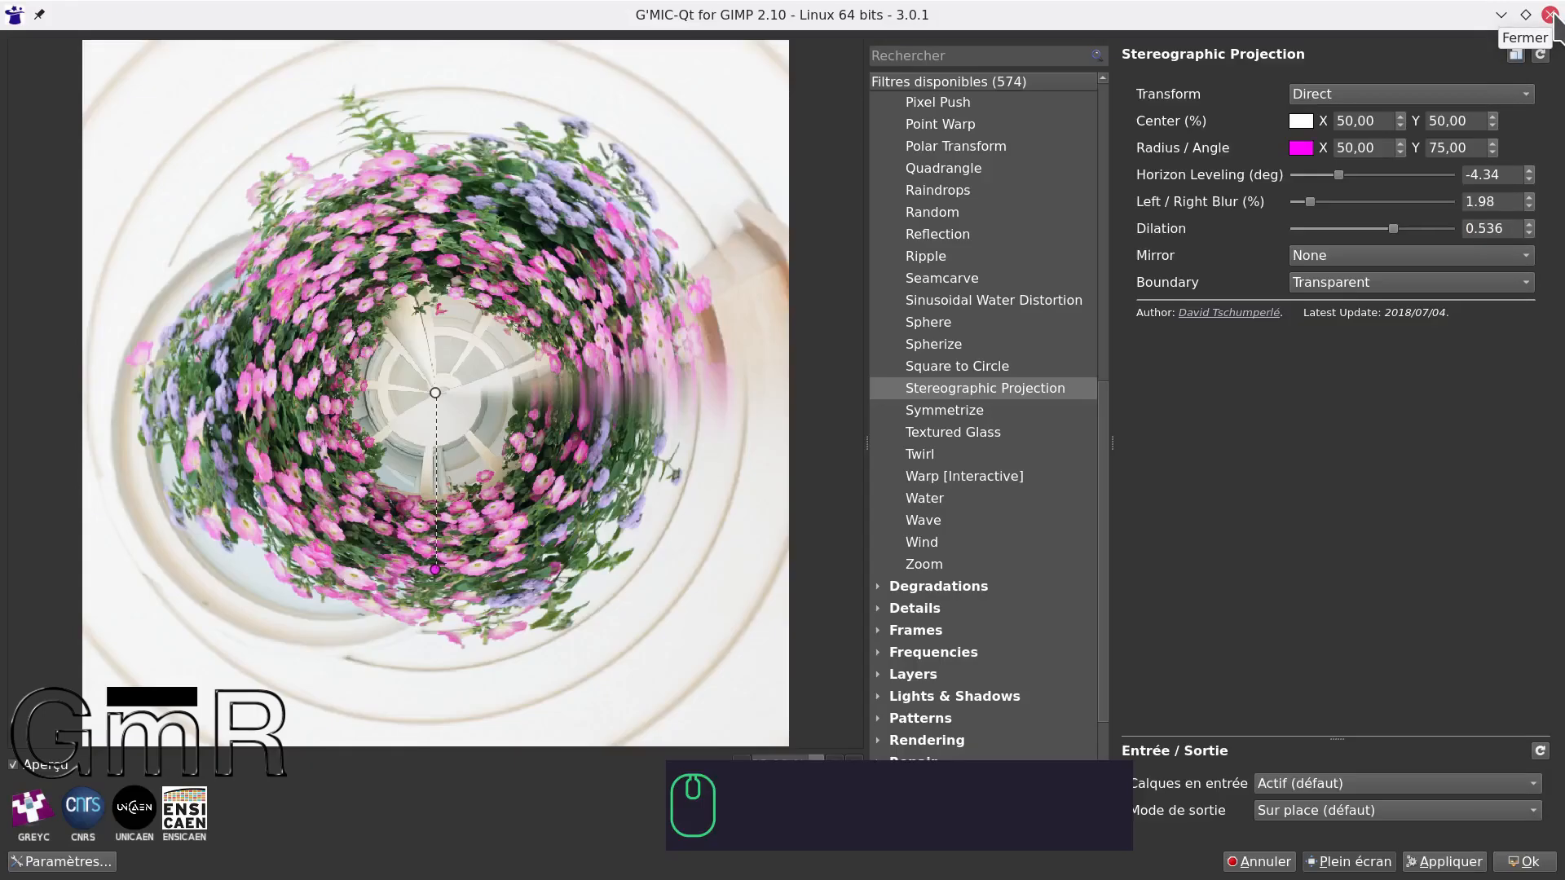
pyautogui.click(1549, 15)
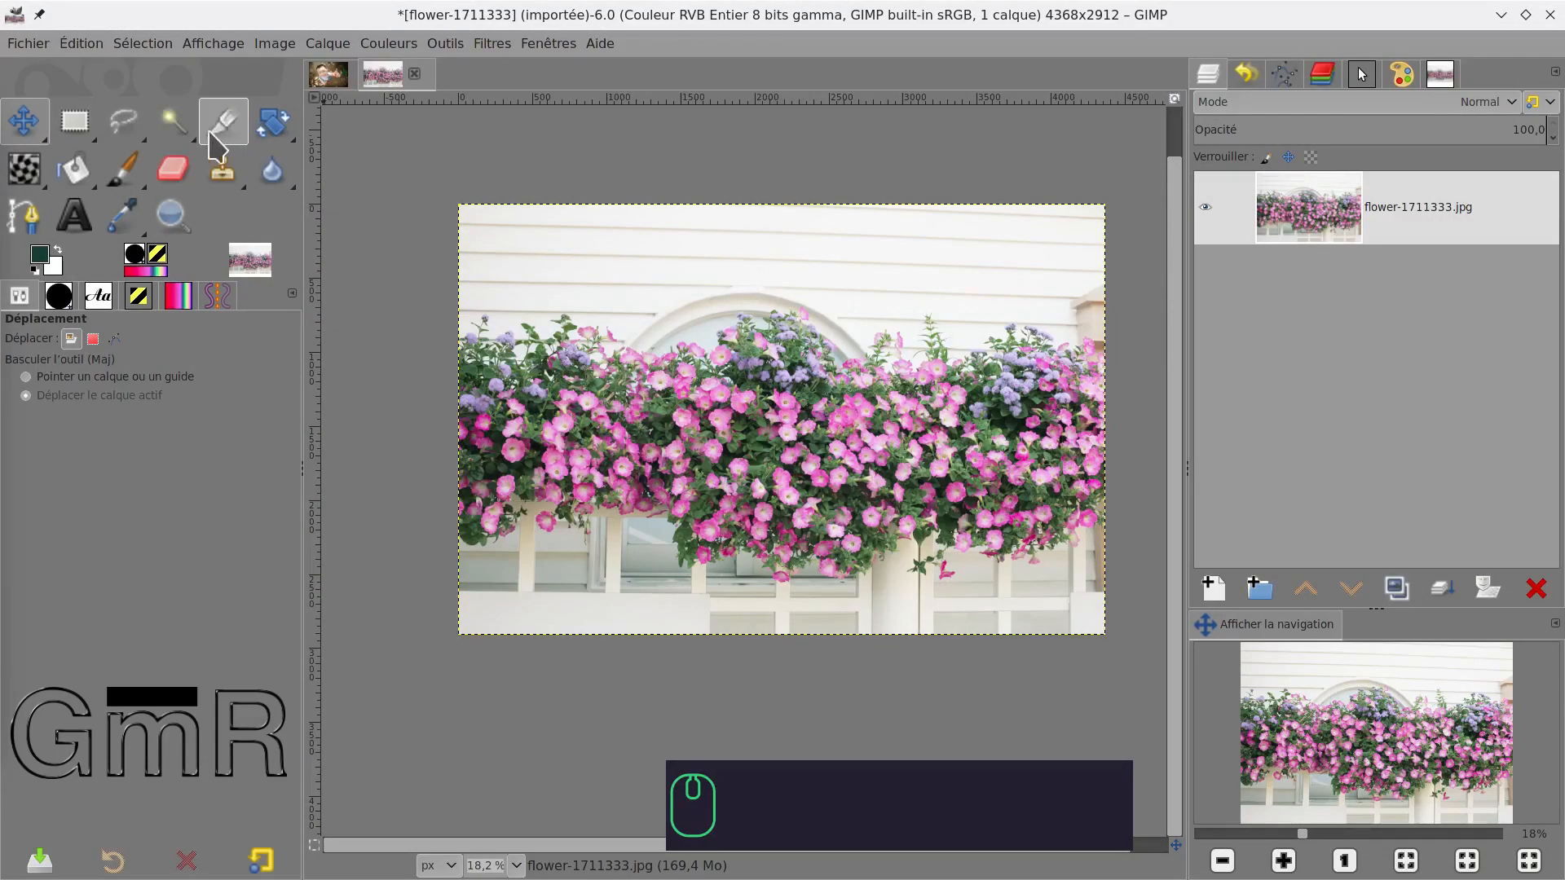
# Step: Select the white wall above the flowers with the contiguous selection tool at threshold 47, without feathered edges
pyautogui.click(178, 129)
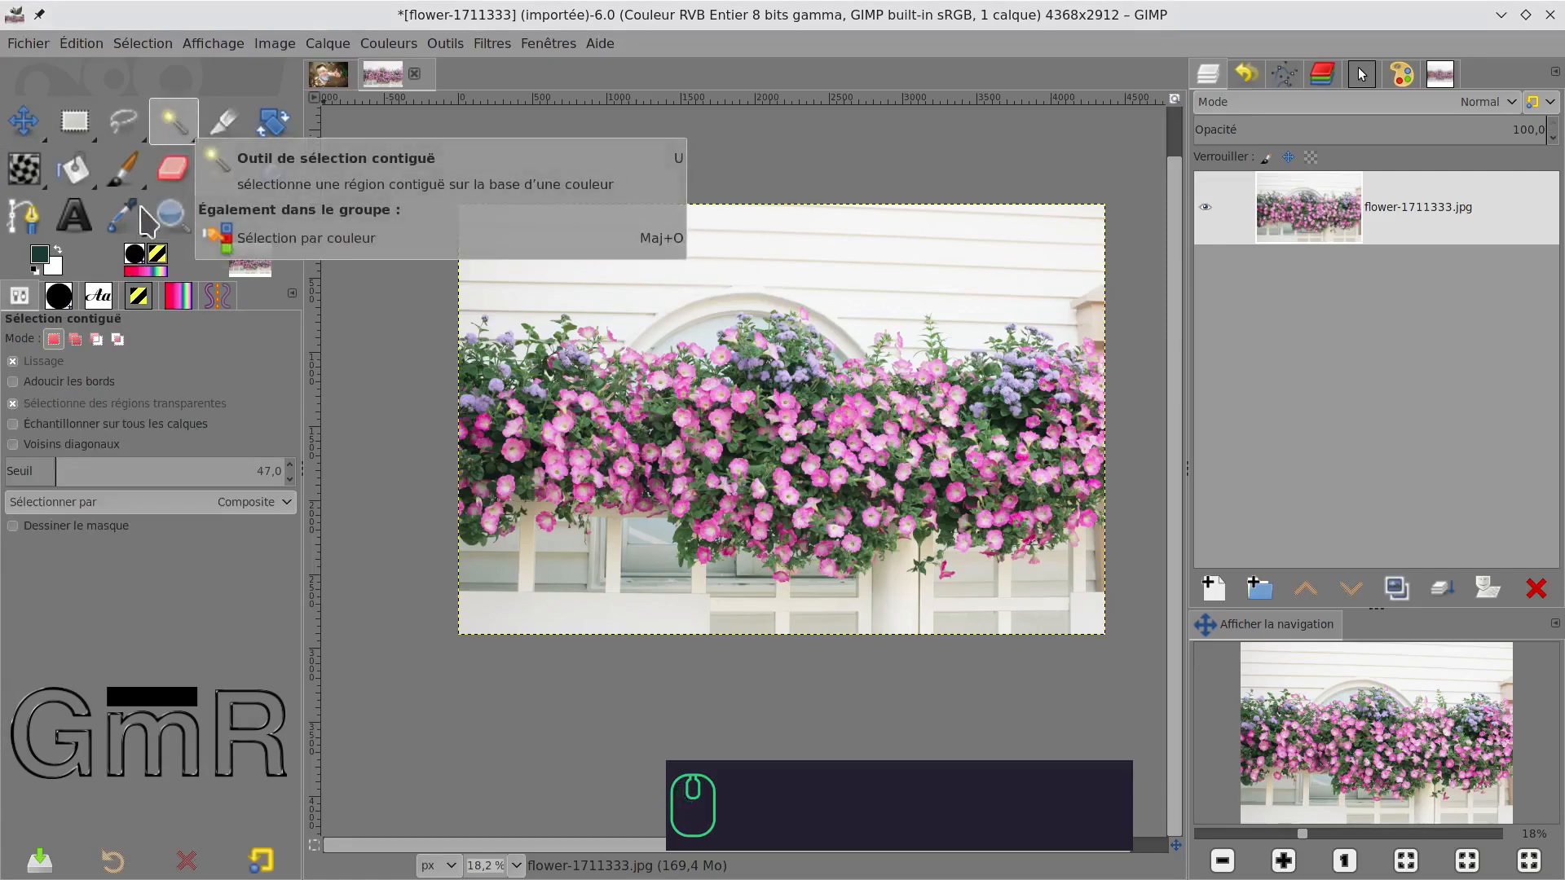
pyautogui.click(16, 382)
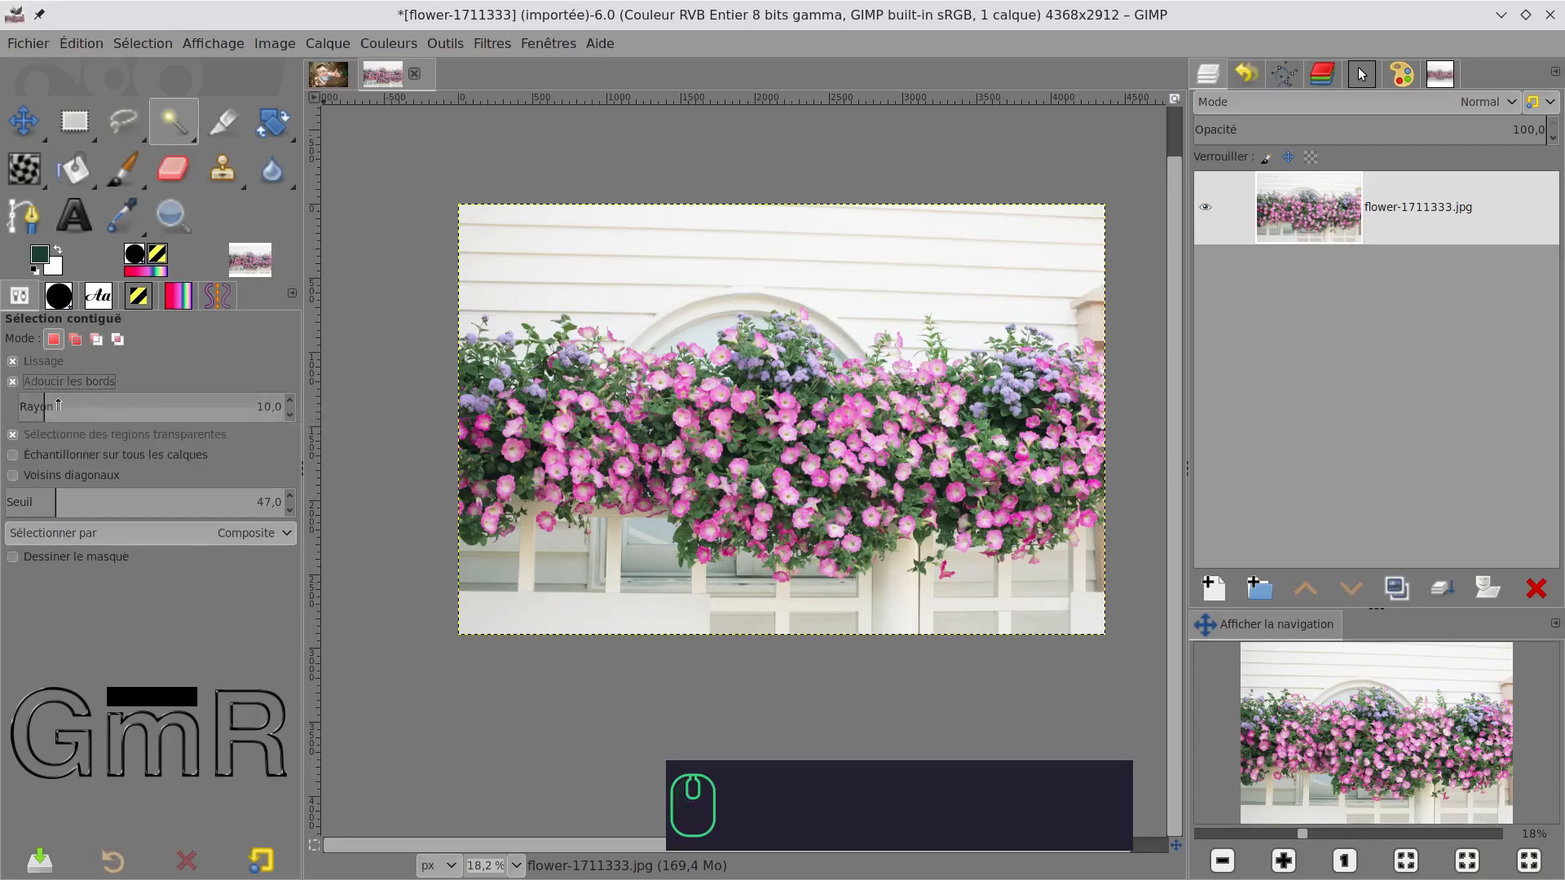
pyautogui.click(628, 325)
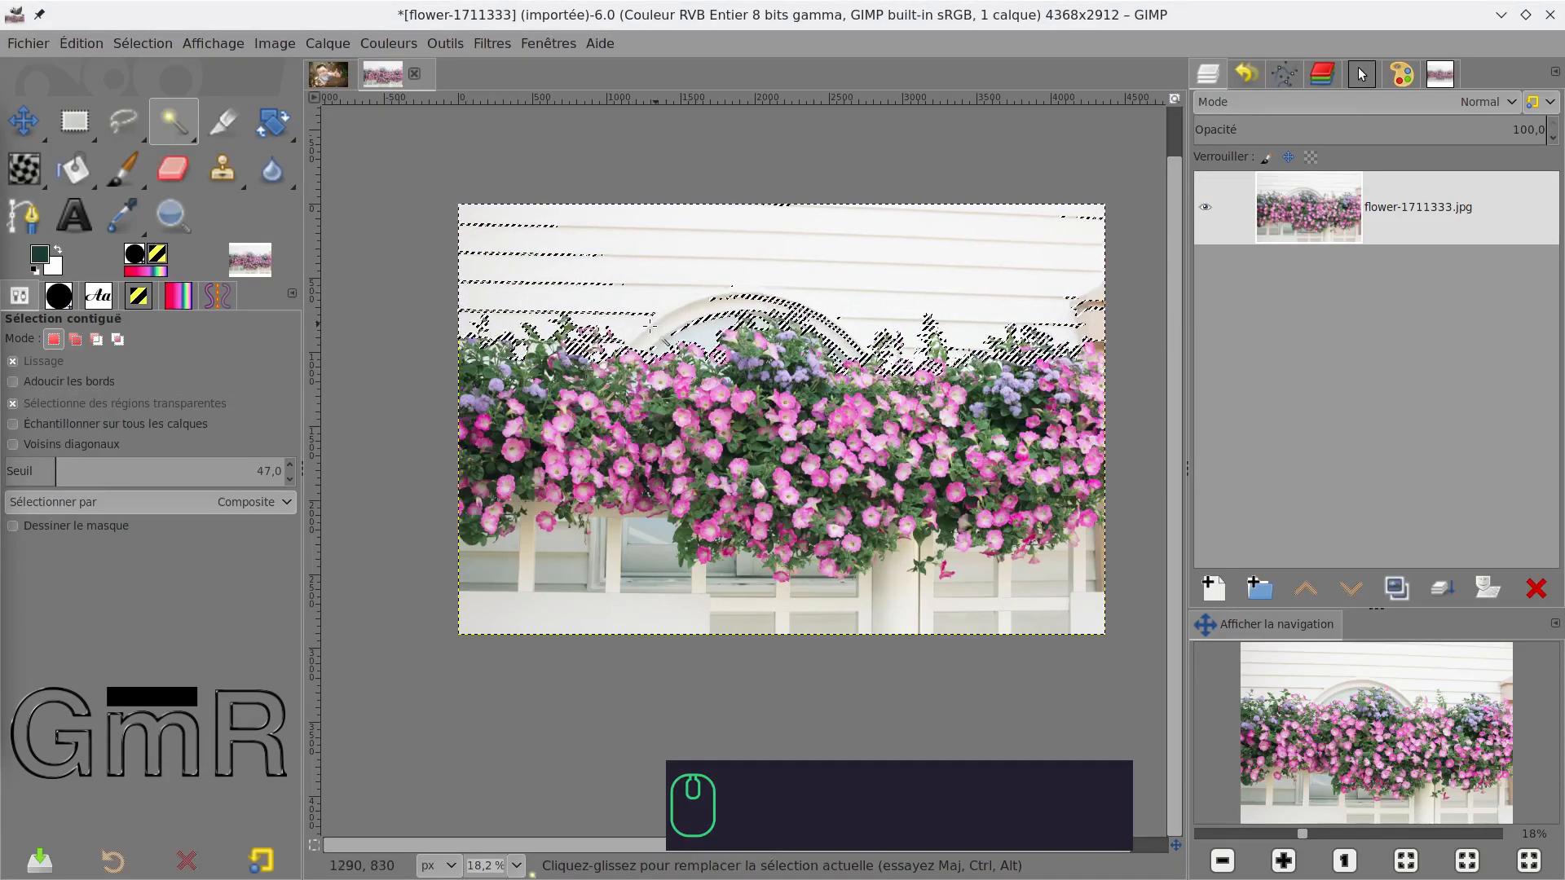
pyautogui.keyDown('ctrl'); pyautogui.scroll(1, 625, 326); pyautogui.keyUp('ctrl')
pyautogui.keyDown('ctrl'); pyautogui.scroll(3, 626, 326); pyautogui.keyUp('ctrl')
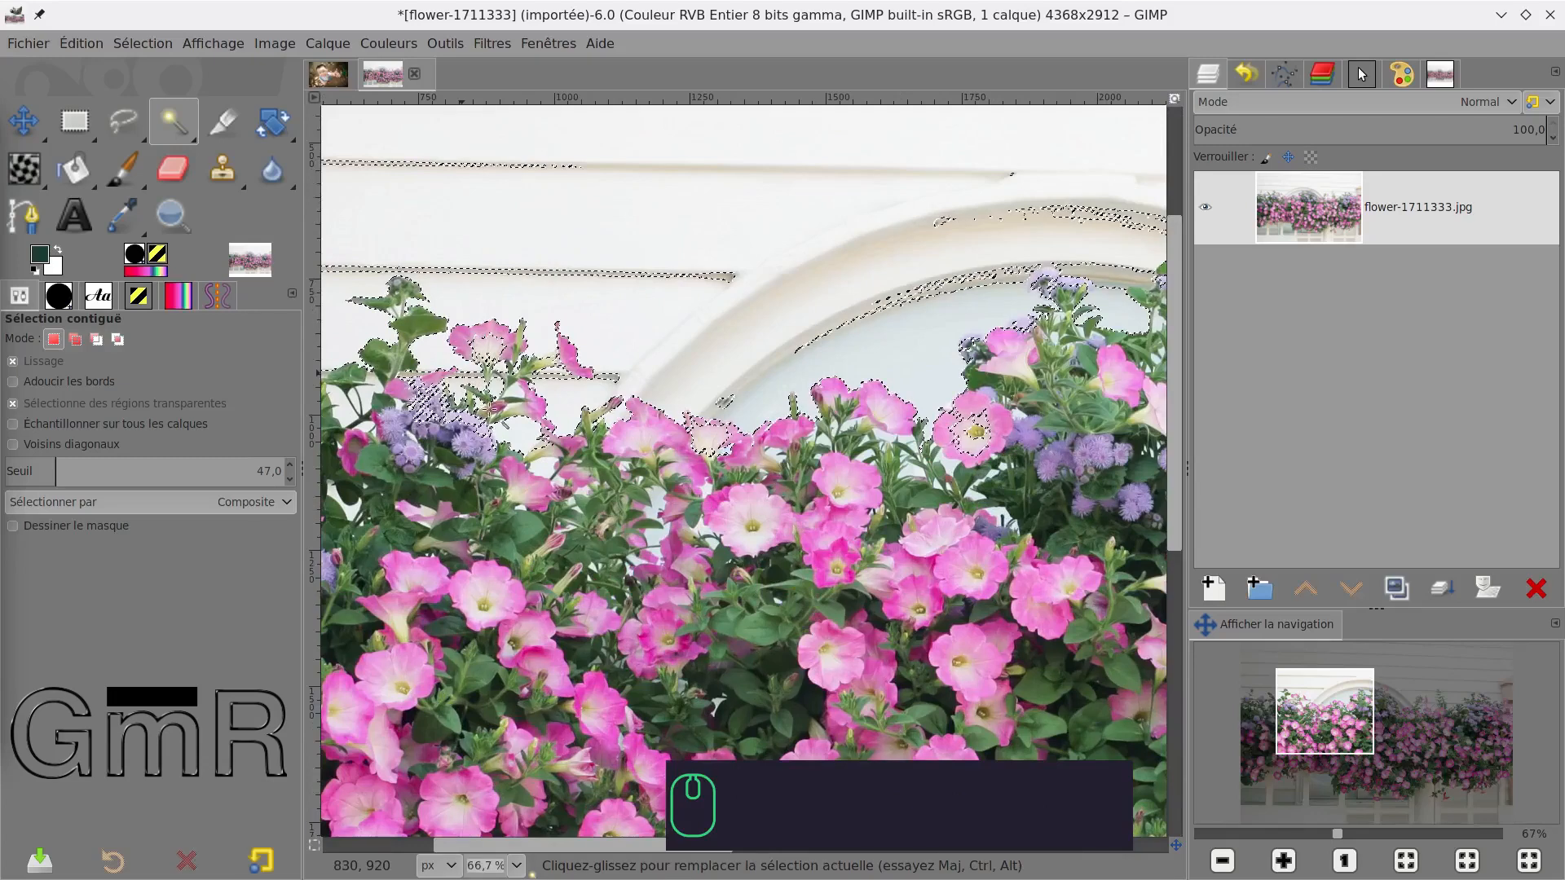
# Step: Lower the selection threshold to 29.8, reselect the white wall above the flowers and delete it
pyautogui.click(37, 470)
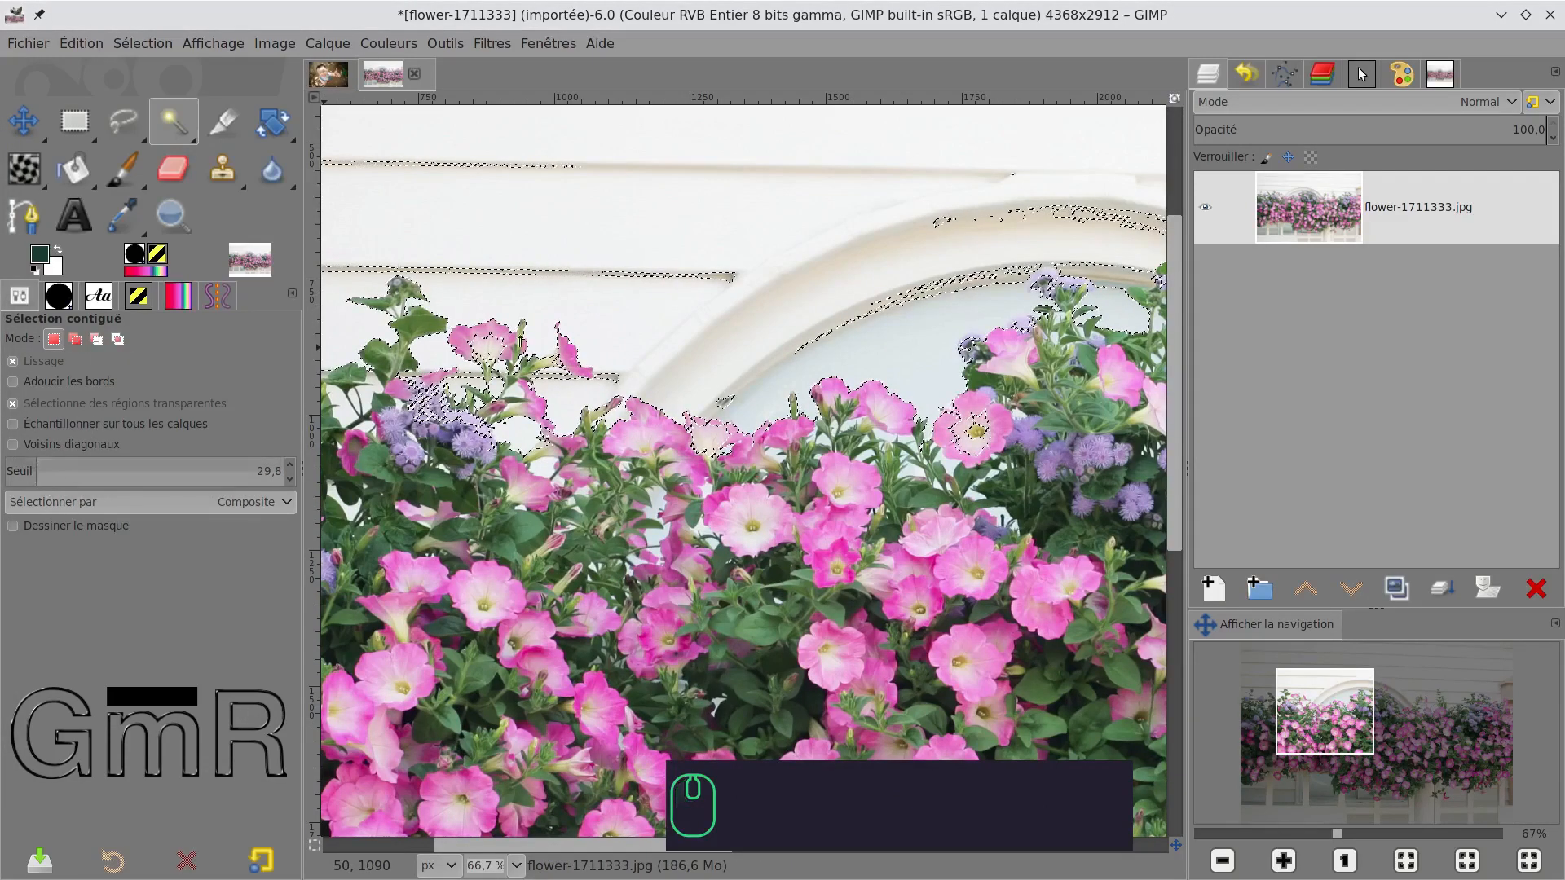
pyautogui.click(599, 313)
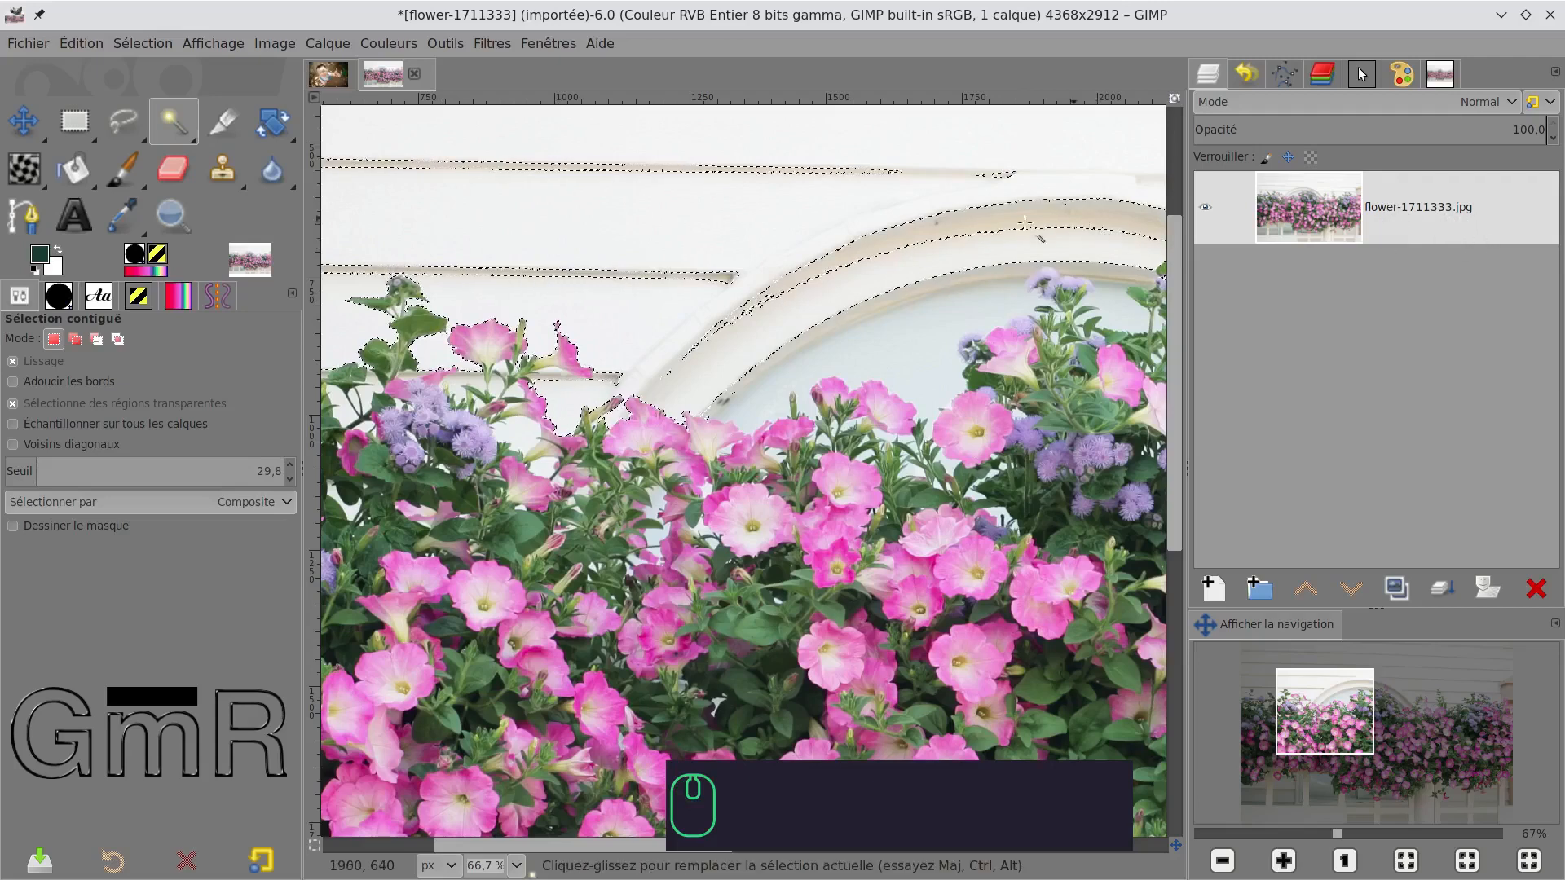
pyautogui.press('Delete')
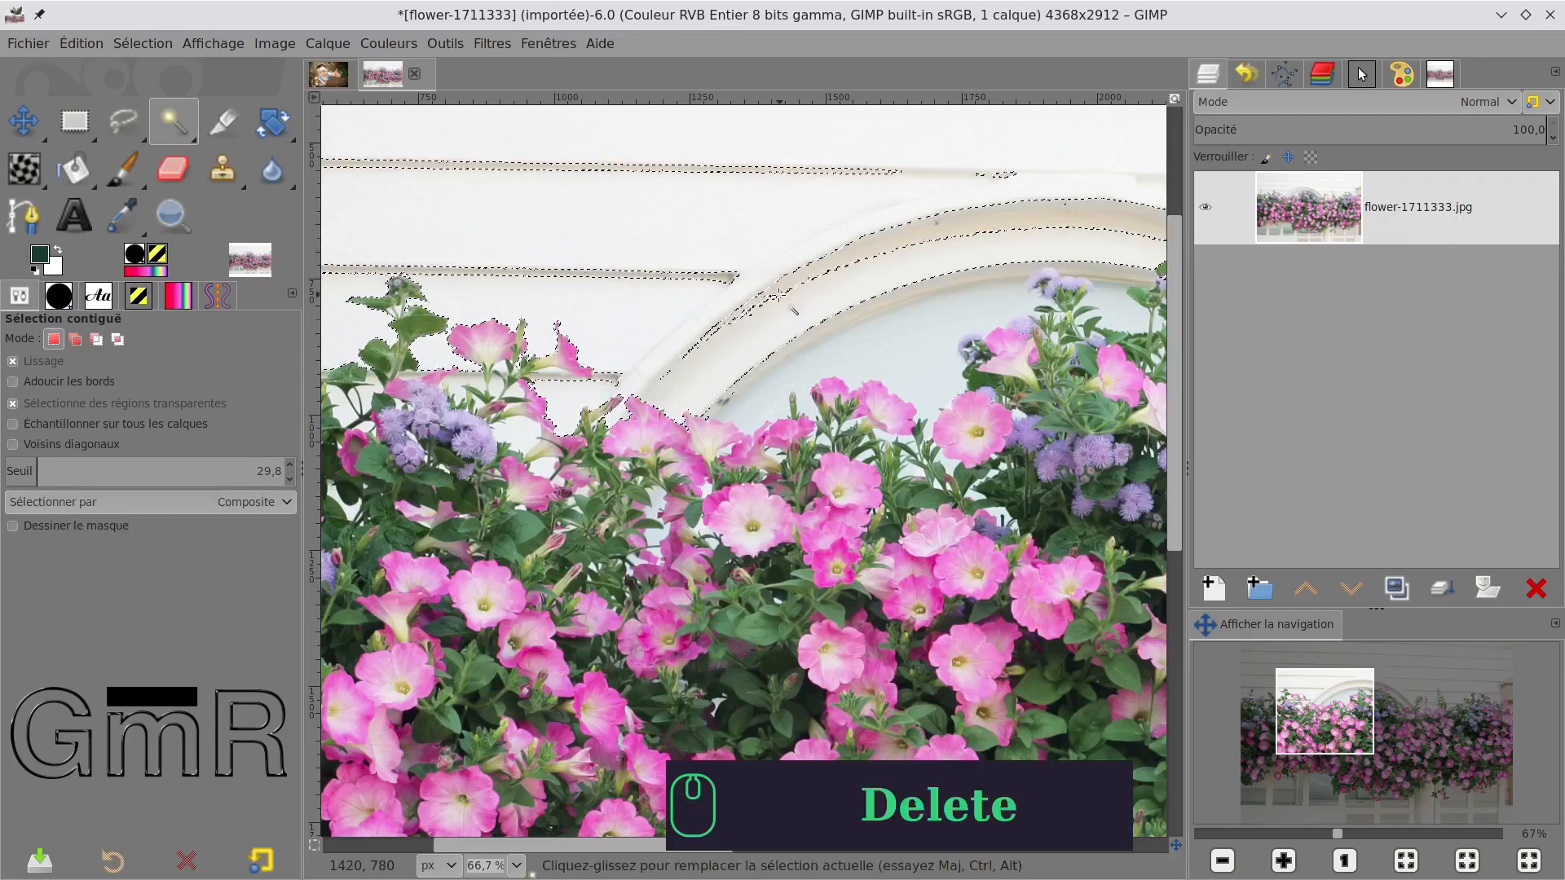
# Step: Select and delete, one by one, the pale window area inside the arch, the outer arch band and the short board strip beside the pink flower
pyautogui.click(882, 355)
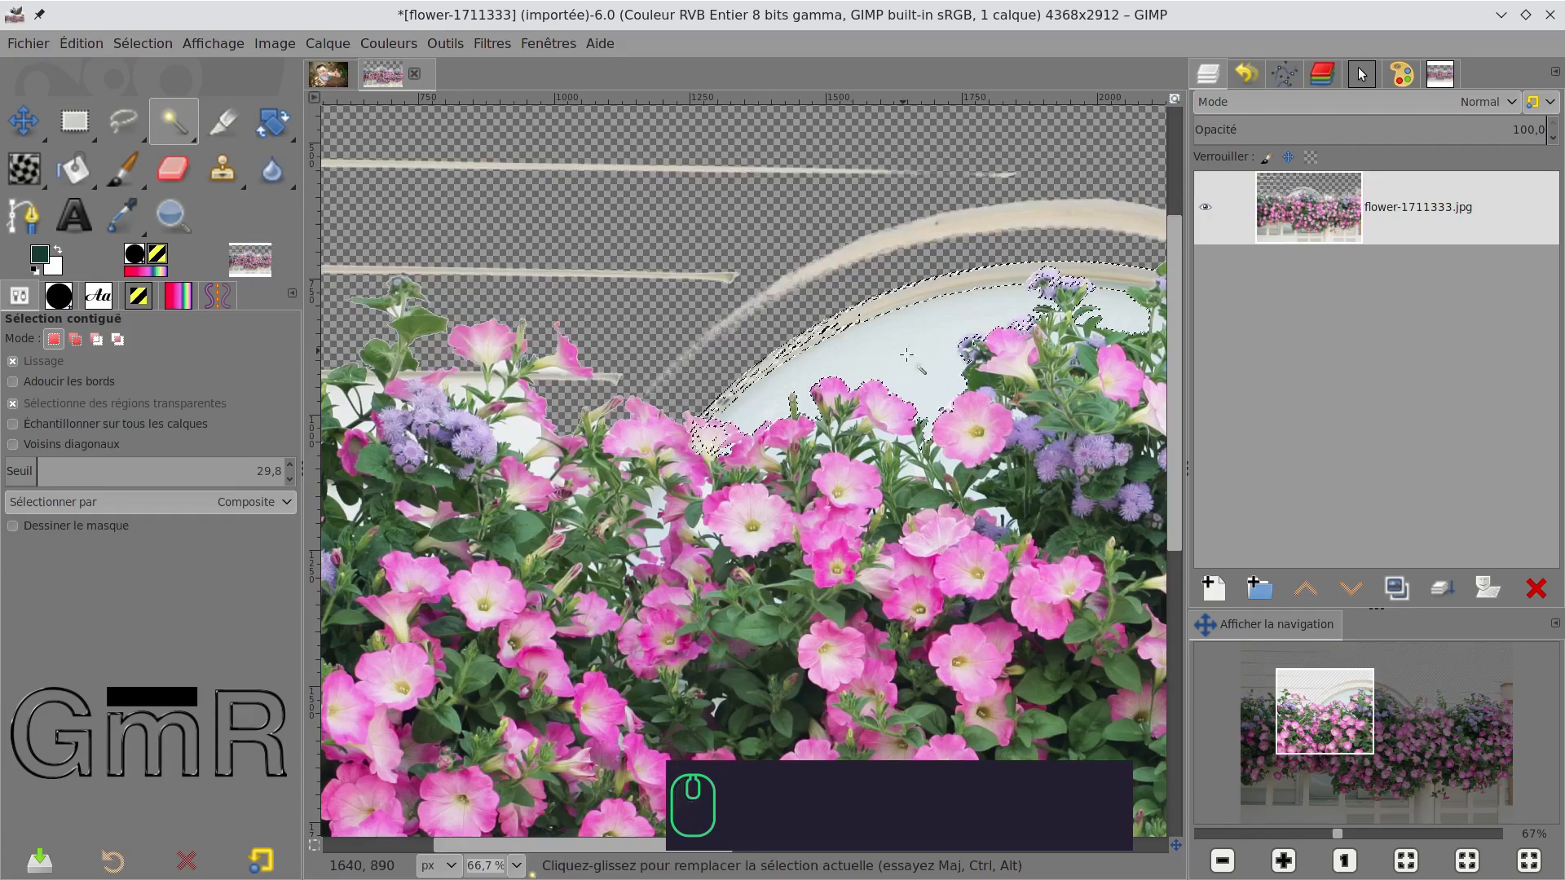
pyautogui.press('Delete')
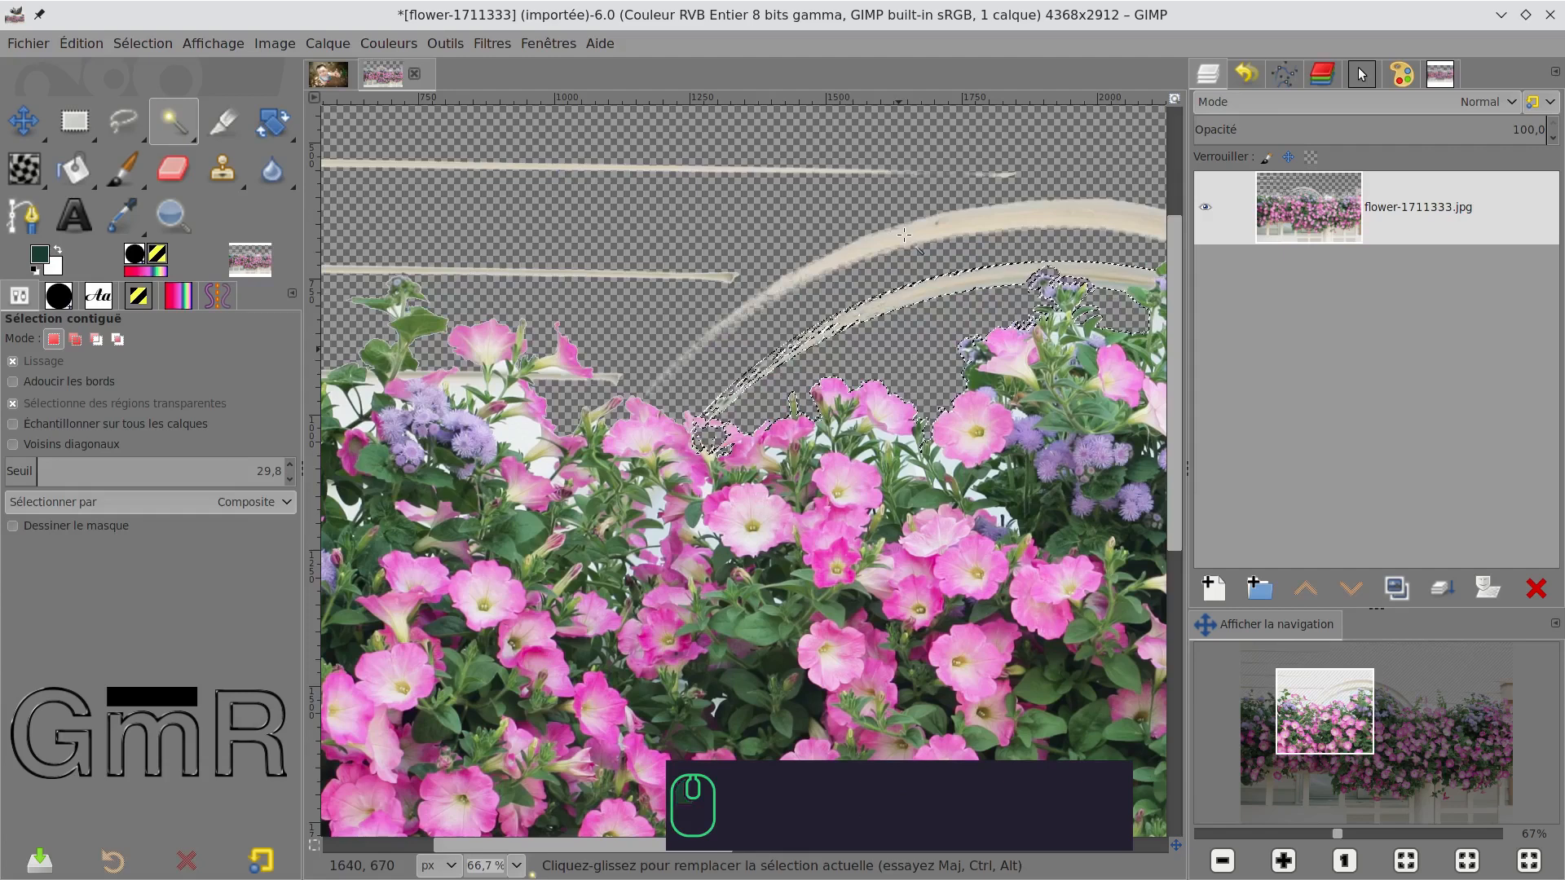
pyautogui.press('Delete')
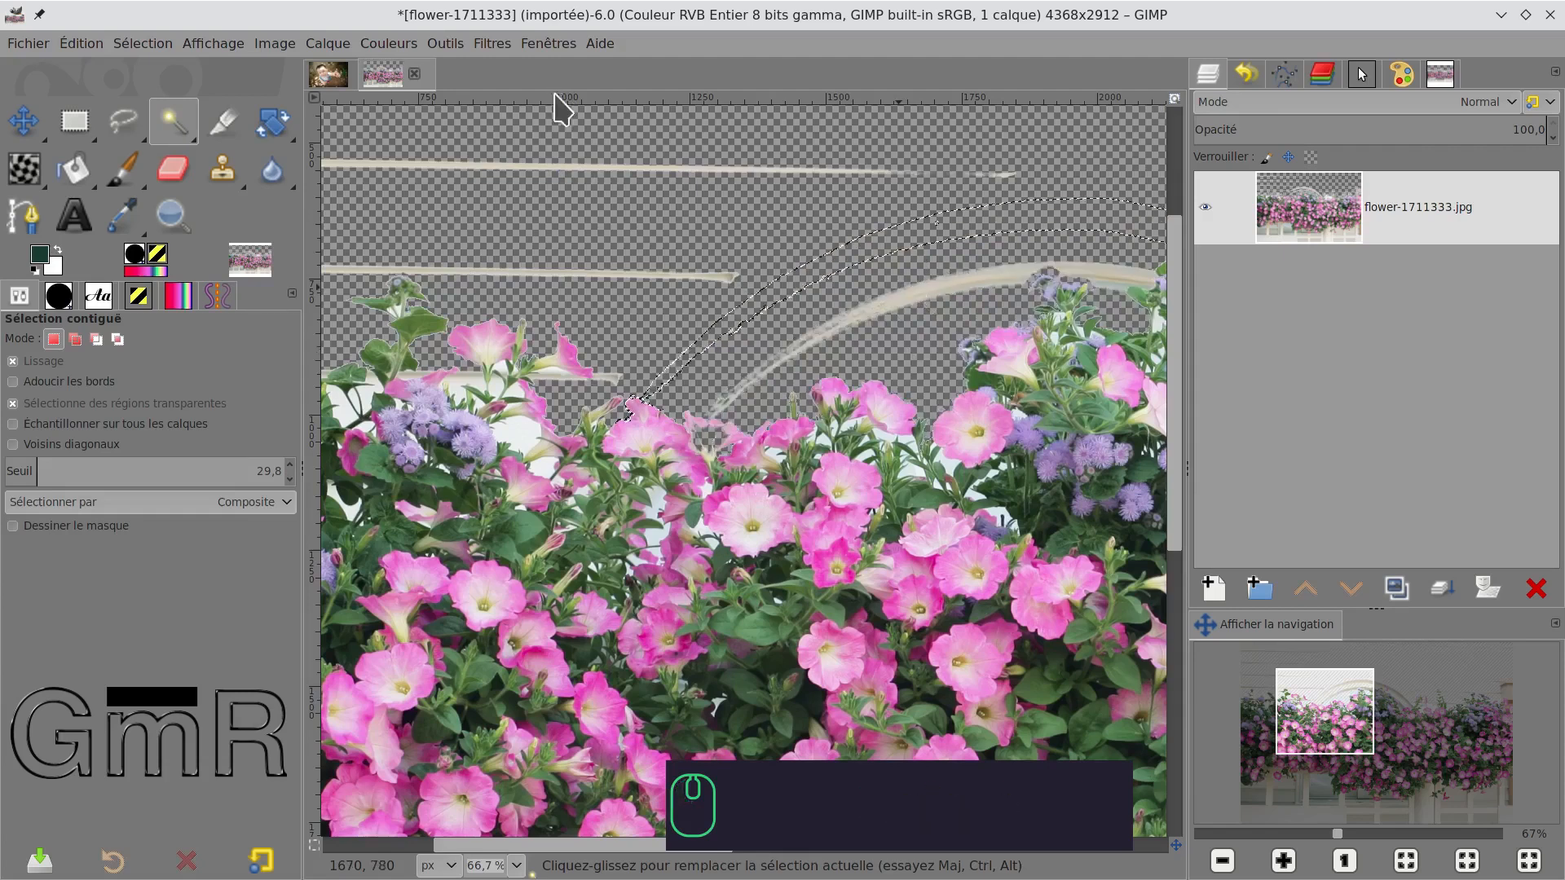
pyautogui.click(605, 375)
pyautogui.press('Delete')
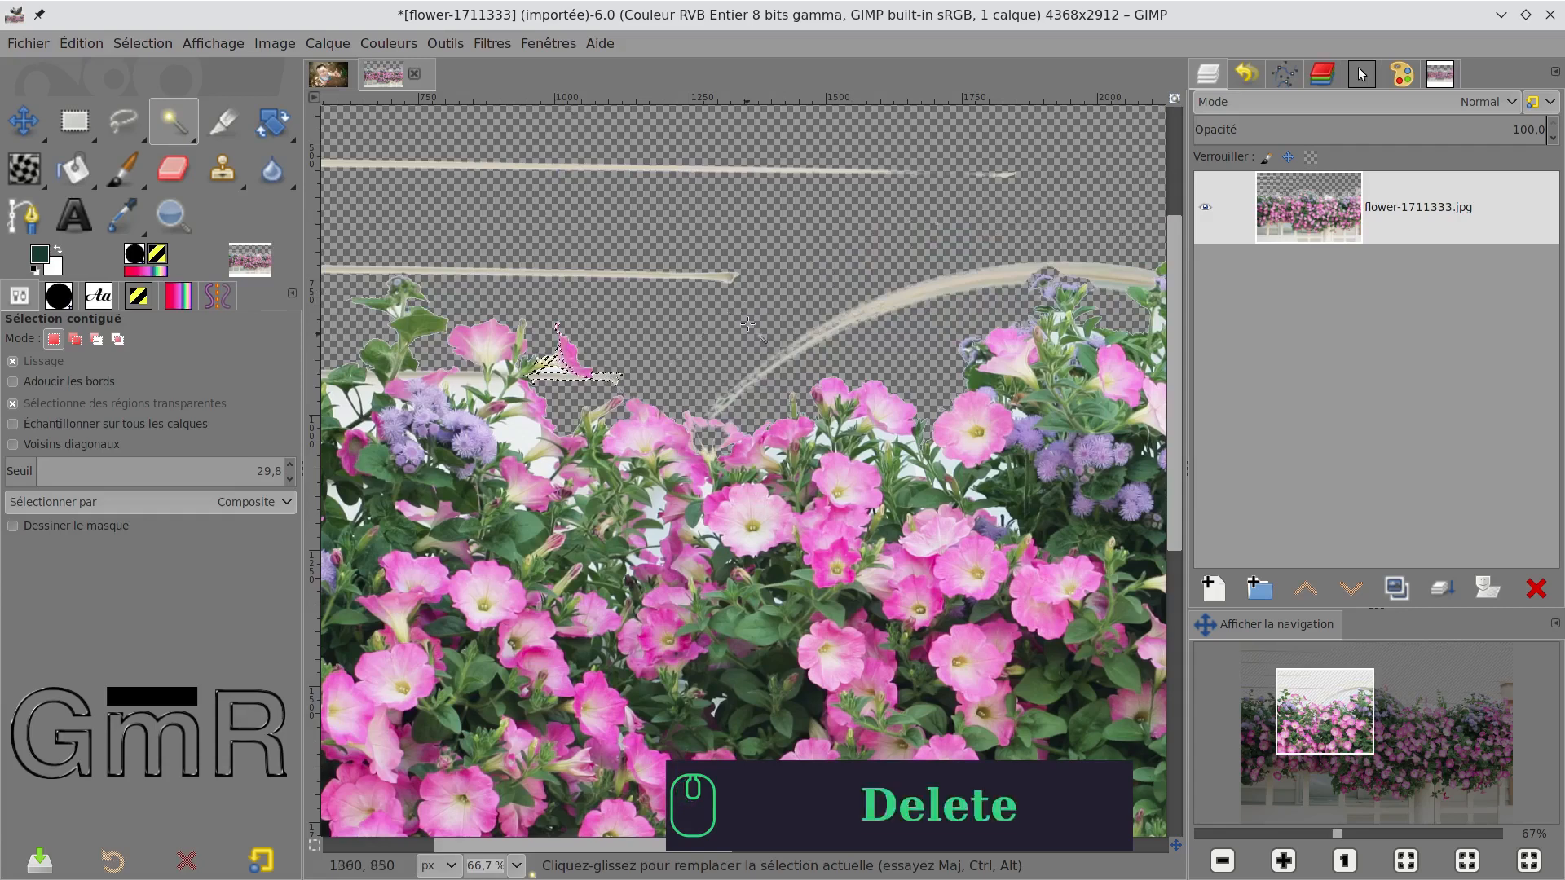
# Step: Raise the contiguous selection threshold to 44.7, then select and delete the white gaps between the leaves beside the red bud
pyautogui.moveTo(771, 279); pyautogui.dragTo(576, 255)
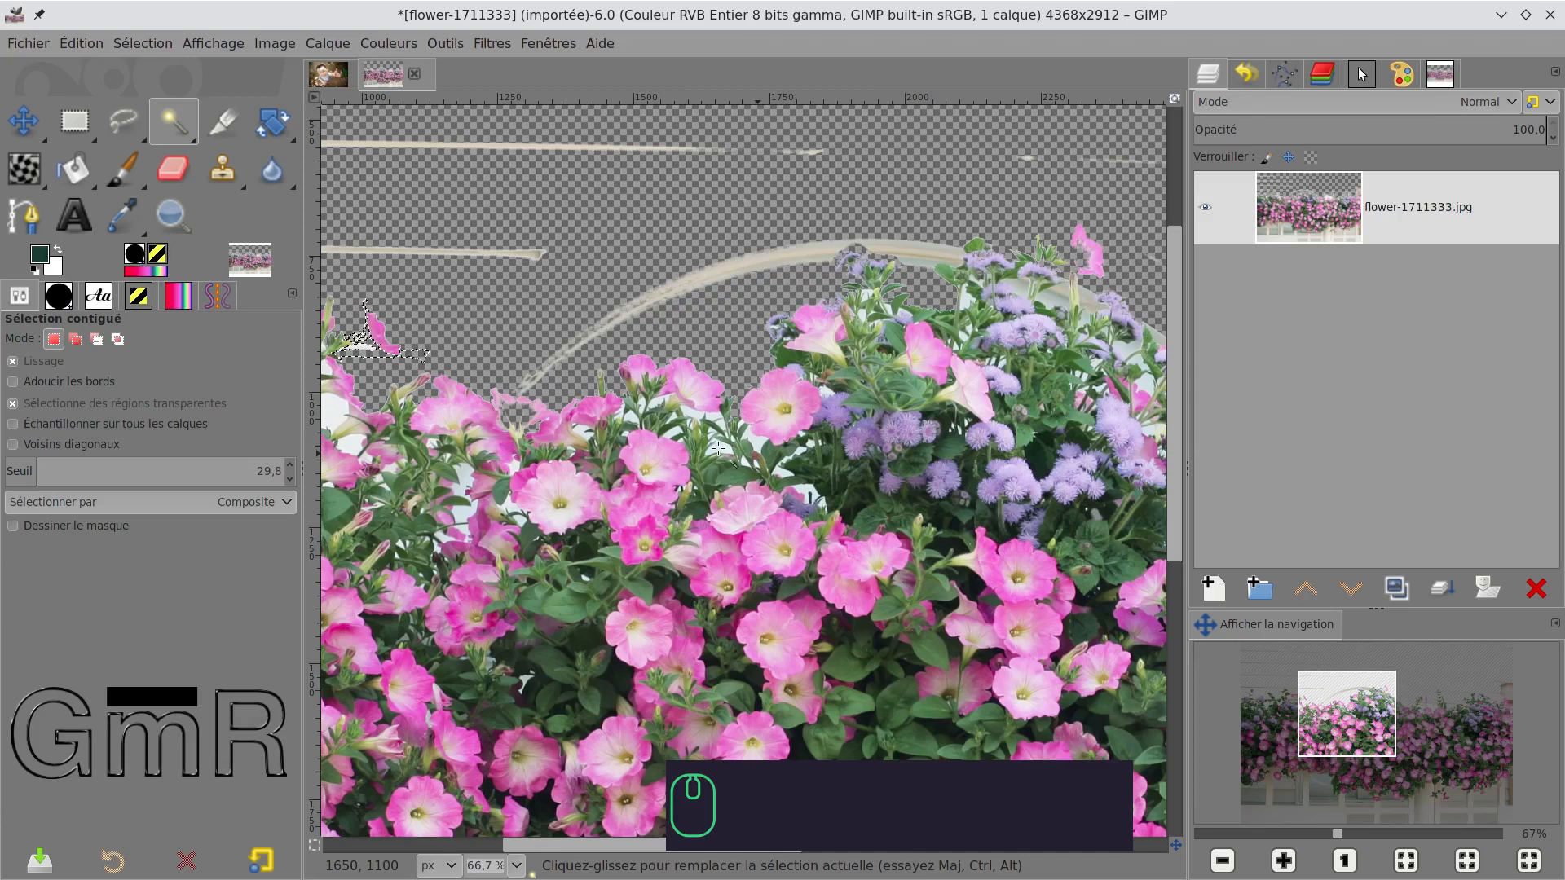
pyautogui.keyDown('ctrl'); pyautogui.scroll(1, 721, 445); pyautogui.keyUp('ctrl')
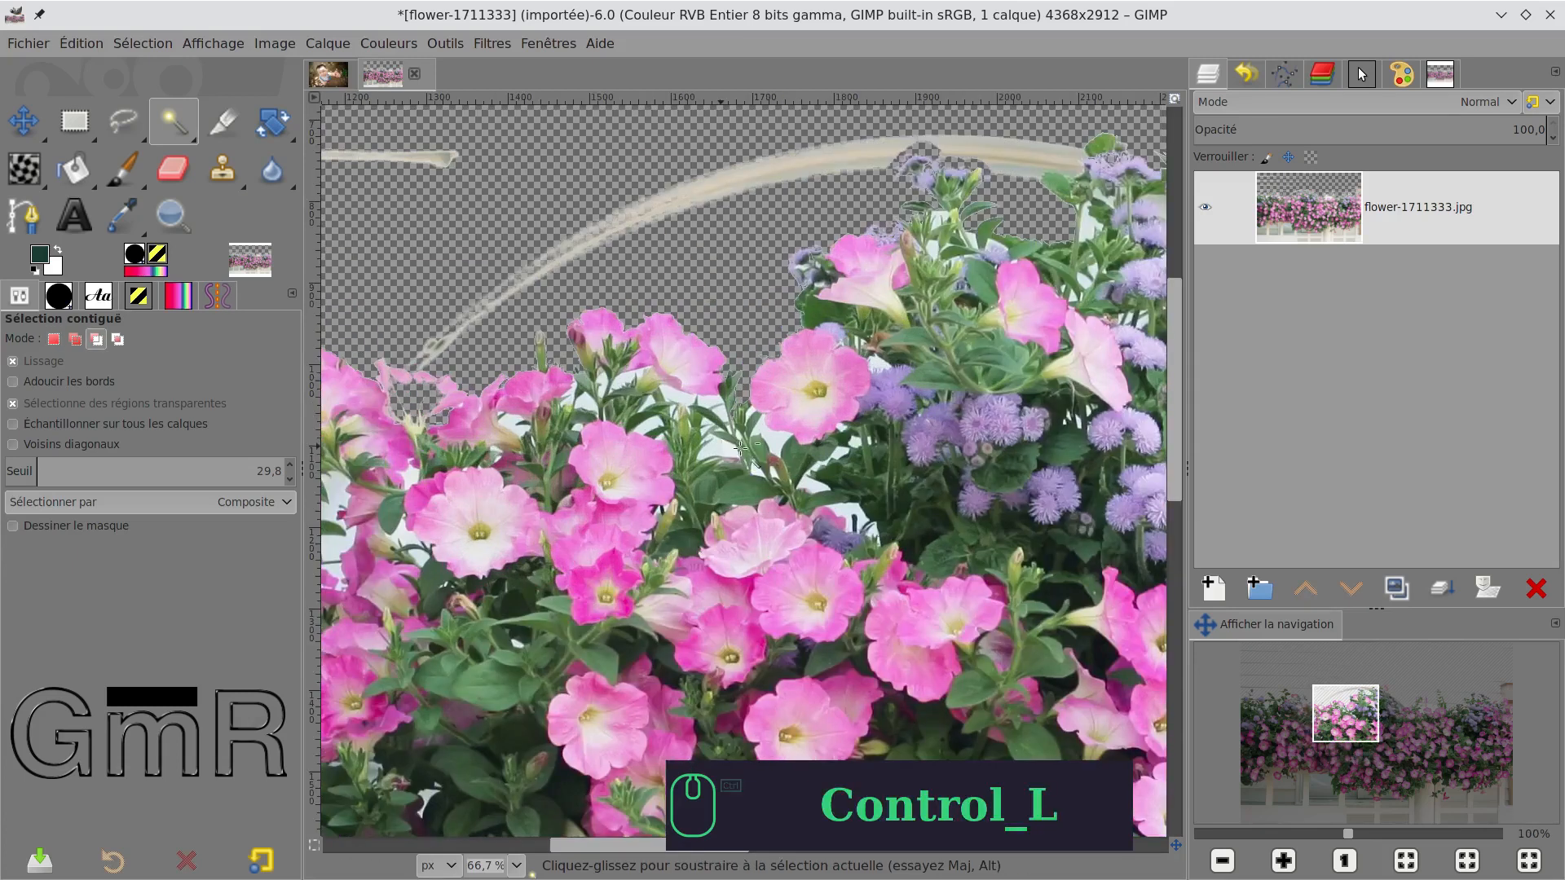
pyautogui.keyDown('ctrl'); pyautogui.scroll(3, 722, 445); pyautogui.keyUp('ctrl')
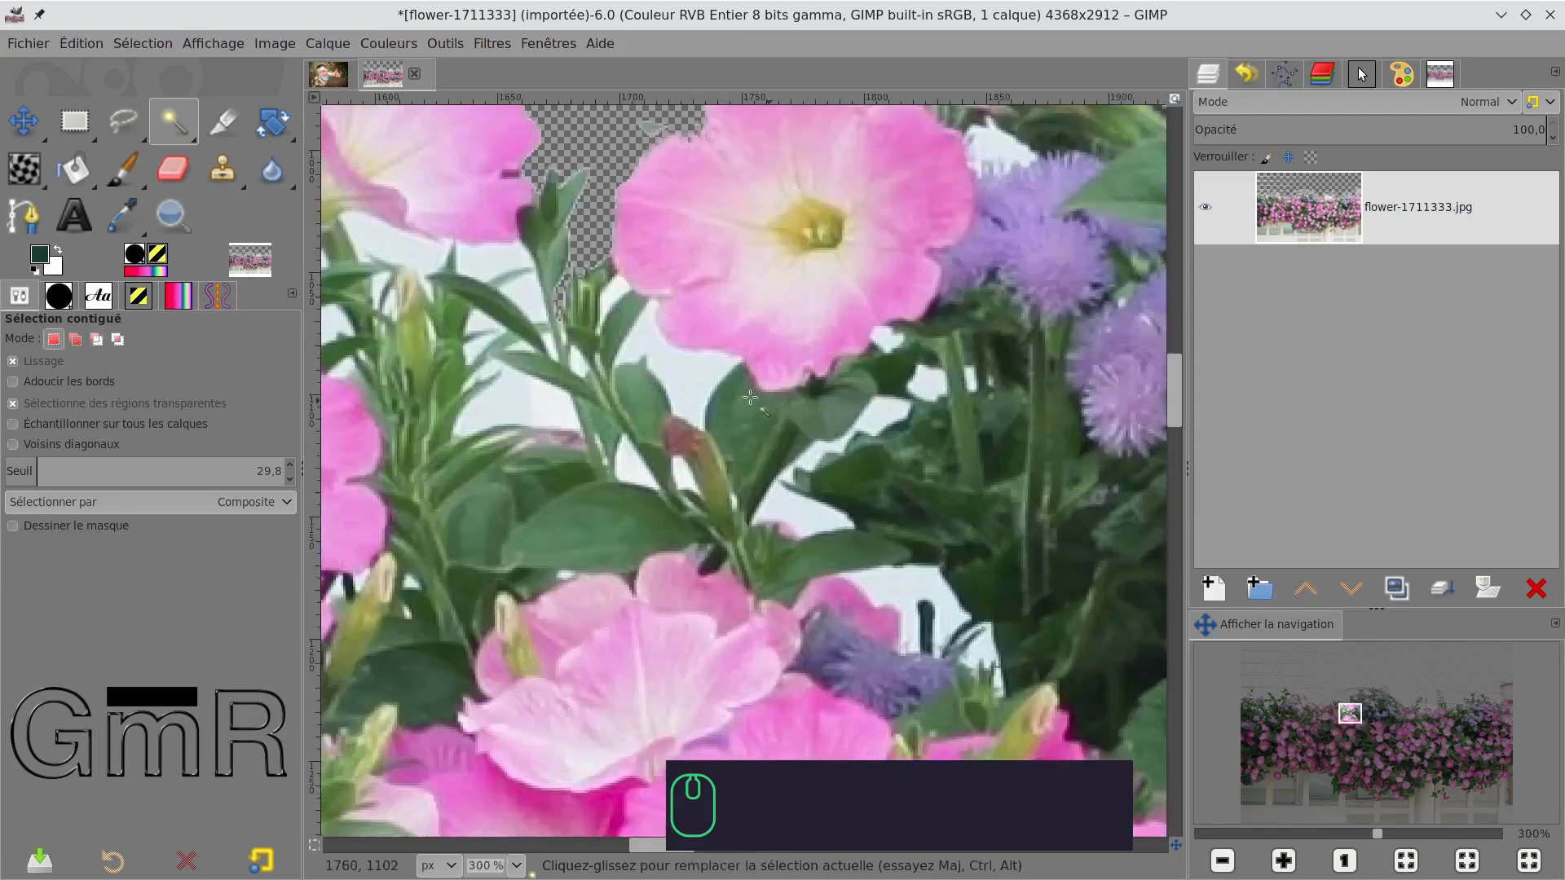
pyautogui.click(687, 375)
pyautogui.click(53, 472)
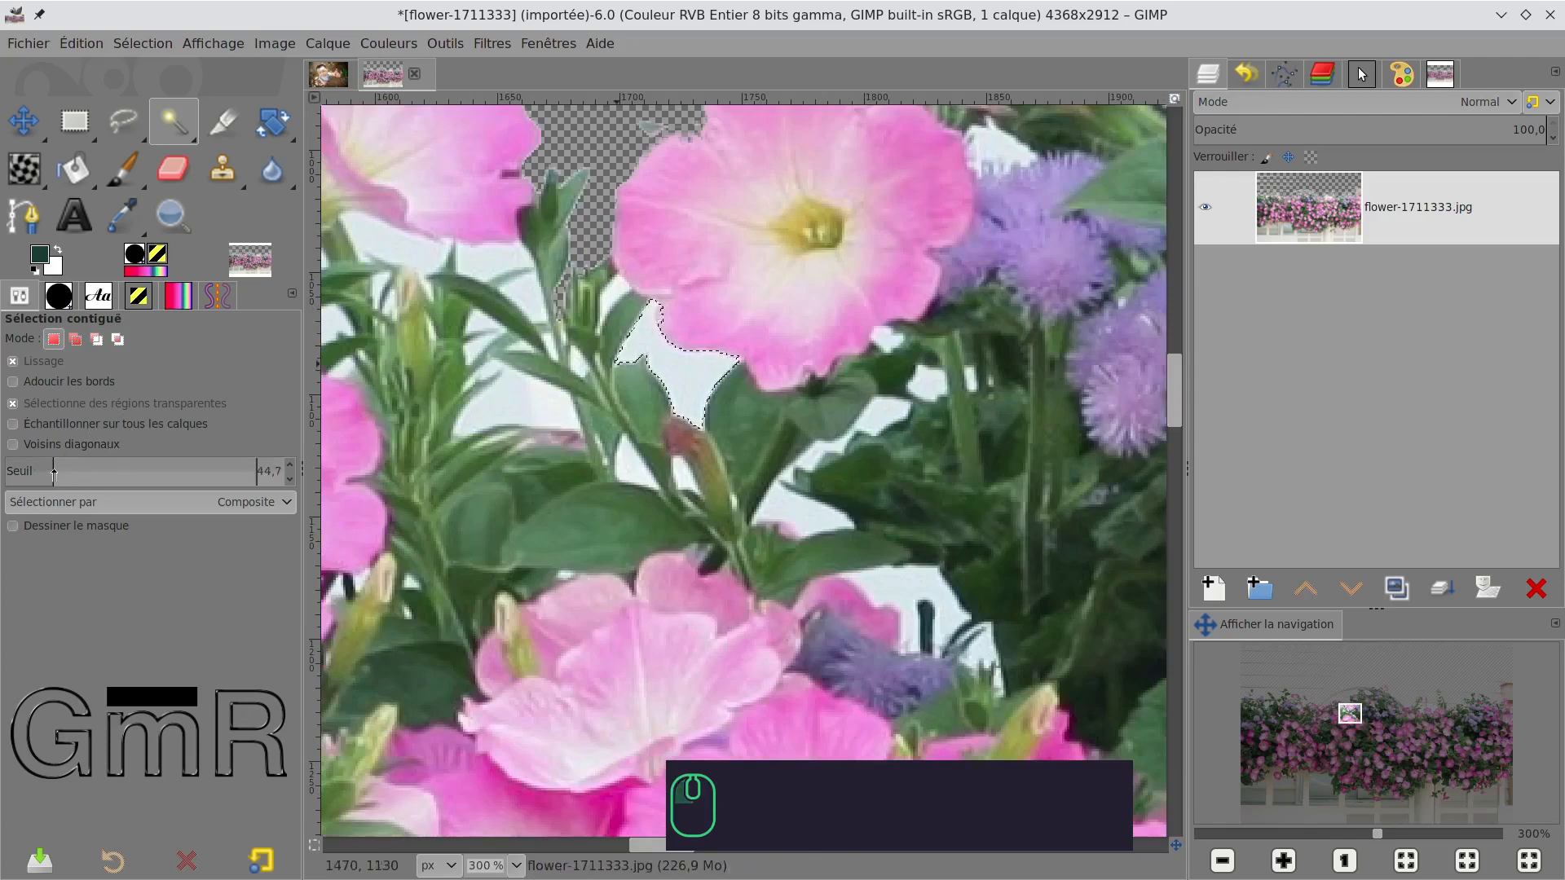
pyautogui.click(531, 399)
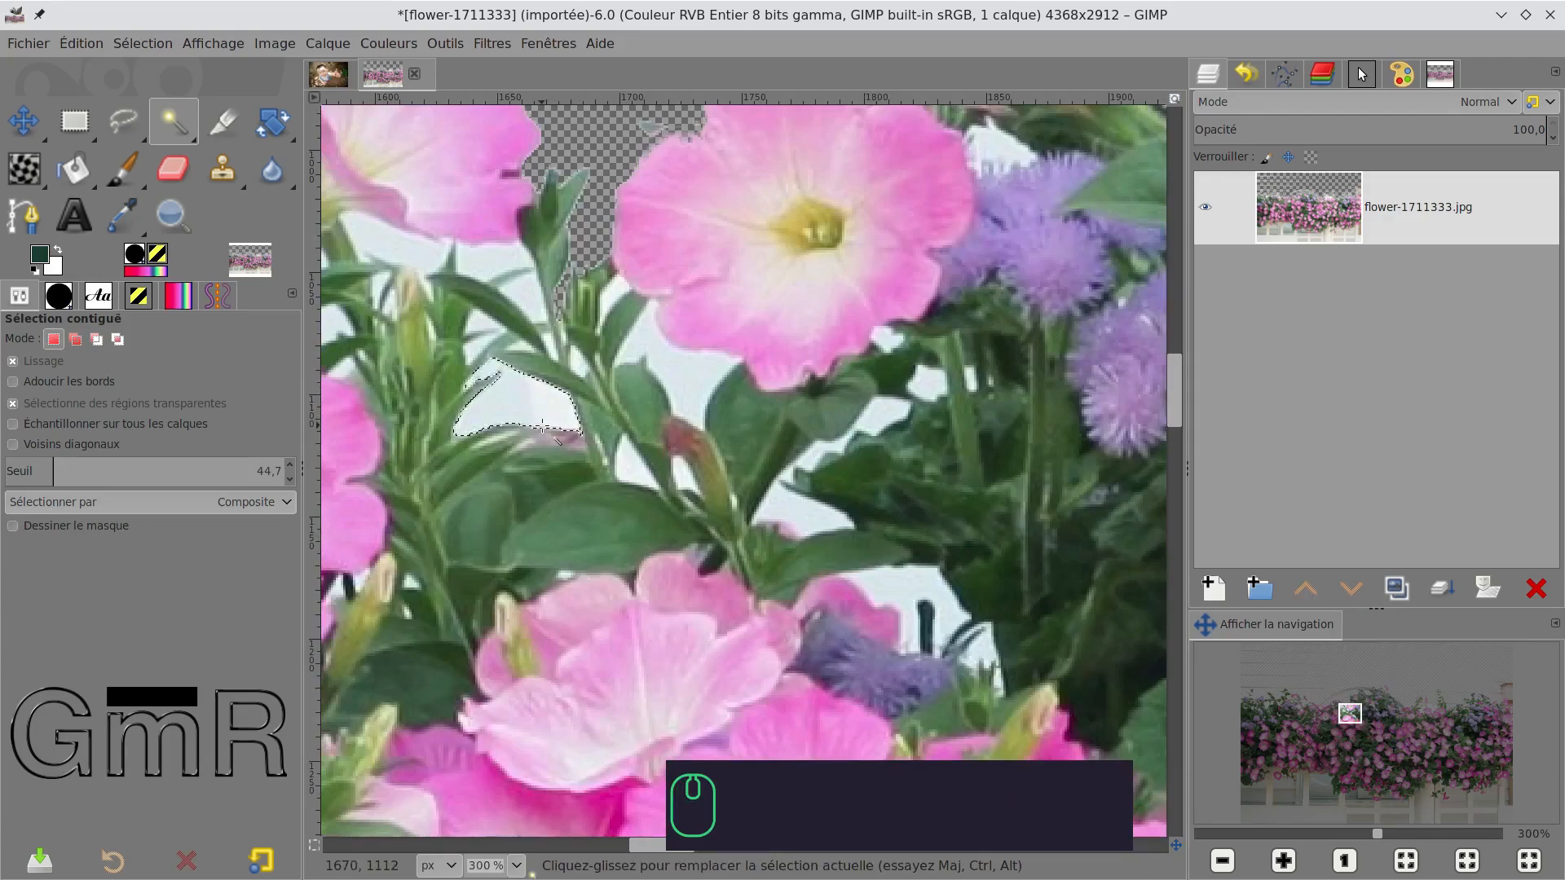
pyautogui.press('Delete')
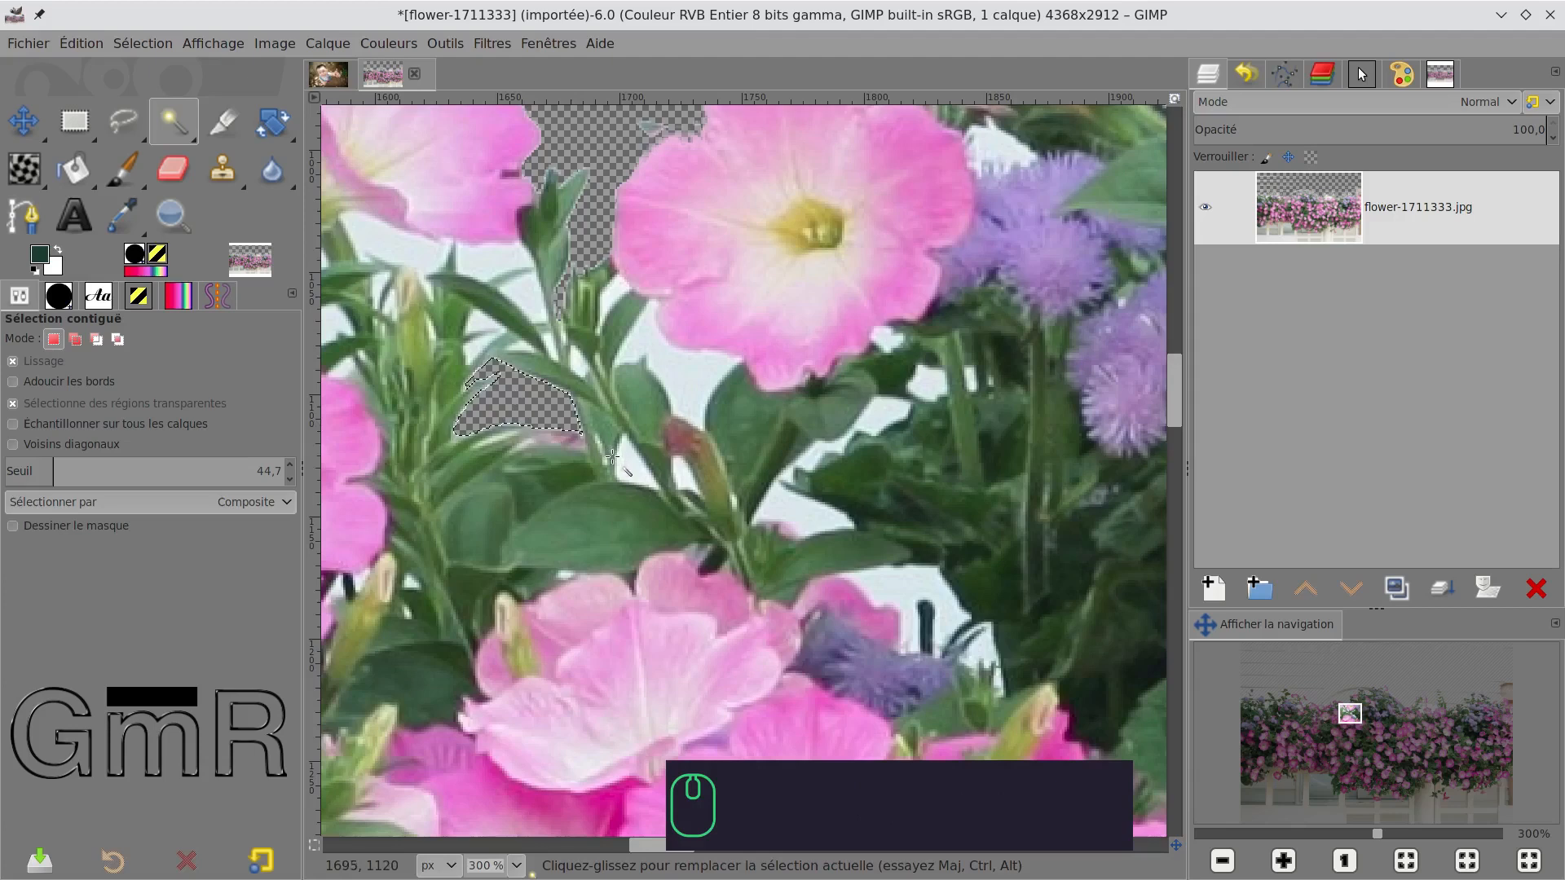
pyautogui.click(640, 471)
pyautogui.press('Delete')
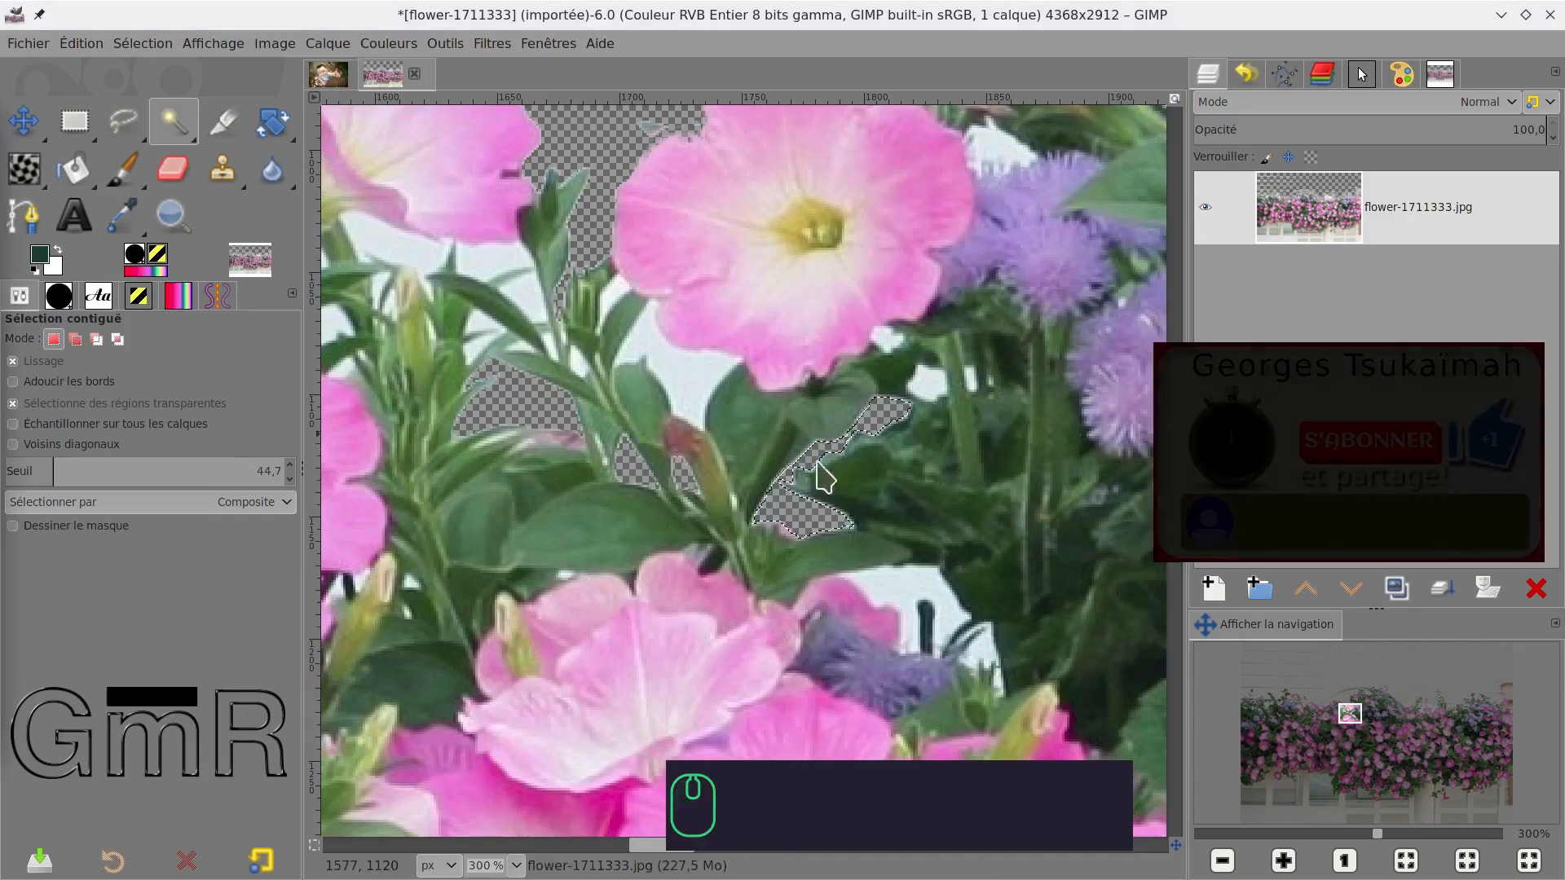
# Step: Select and delete the white gaps between the dark leaves below the large pink flower and above the bluish bloom
pyautogui.click(926, 387)
pyautogui.press('Delete')
pyautogui.click(886, 341)
pyautogui.press('Delete')
pyautogui.click(970, 382)
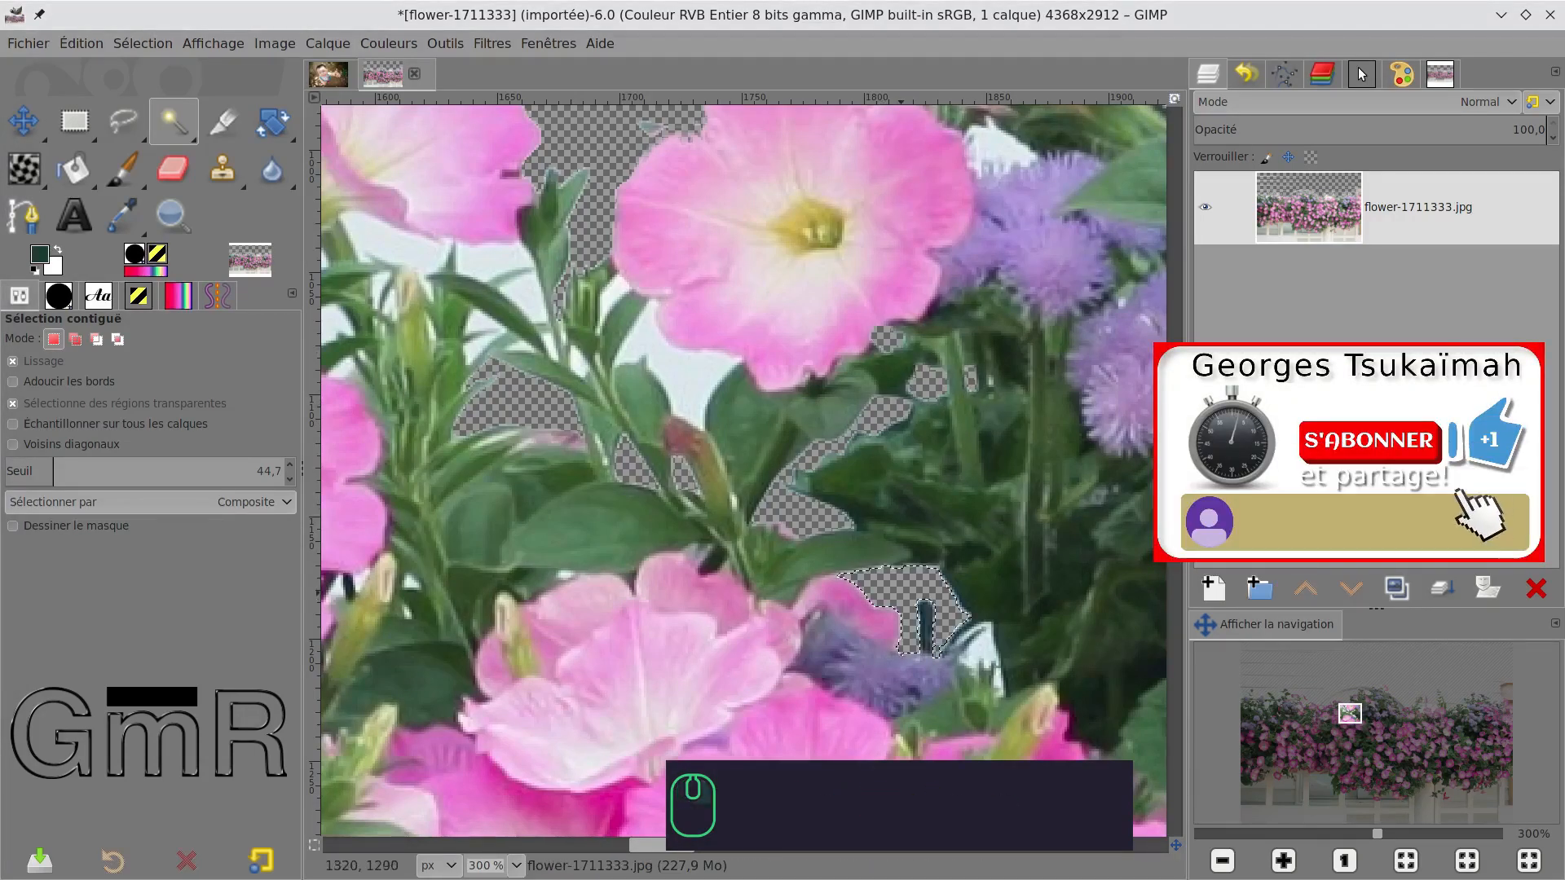
# Step: Select and delete the white gaps directly under the large pink flower, beside the purple blooms and near the pale trumpet flower
pyautogui.moveTo(946, 410); pyautogui.dragTo(709, 317)
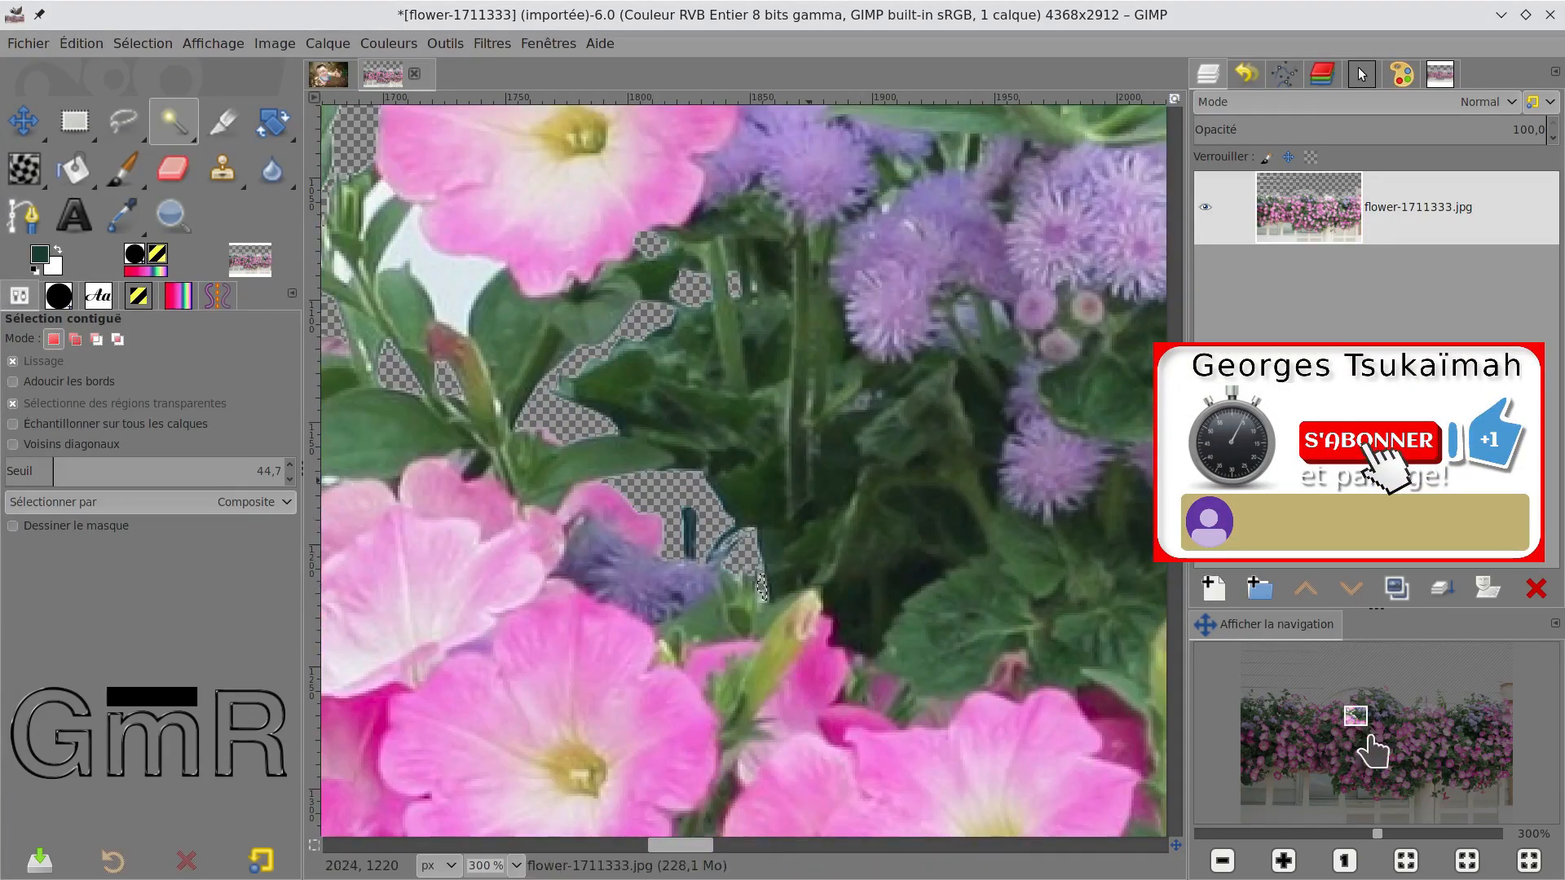
pyautogui.moveTo(1355, 715); pyautogui.dragTo(1353, 709)
pyautogui.click(501, 514)
pyautogui.press('Delete')
pyautogui.click(848, 324)
pyautogui.press('Delete')
pyautogui.click(790, 254)
pyautogui.press('Delete')
pyautogui.click(806, 262)
pyautogui.press('Delete')
# Step: Try to delete the tiny white spot beside the purple blooms under the pale trumpet flower, then undo it
pyautogui.moveTo(939, 369); pyautogui.dragTo(333, 286)
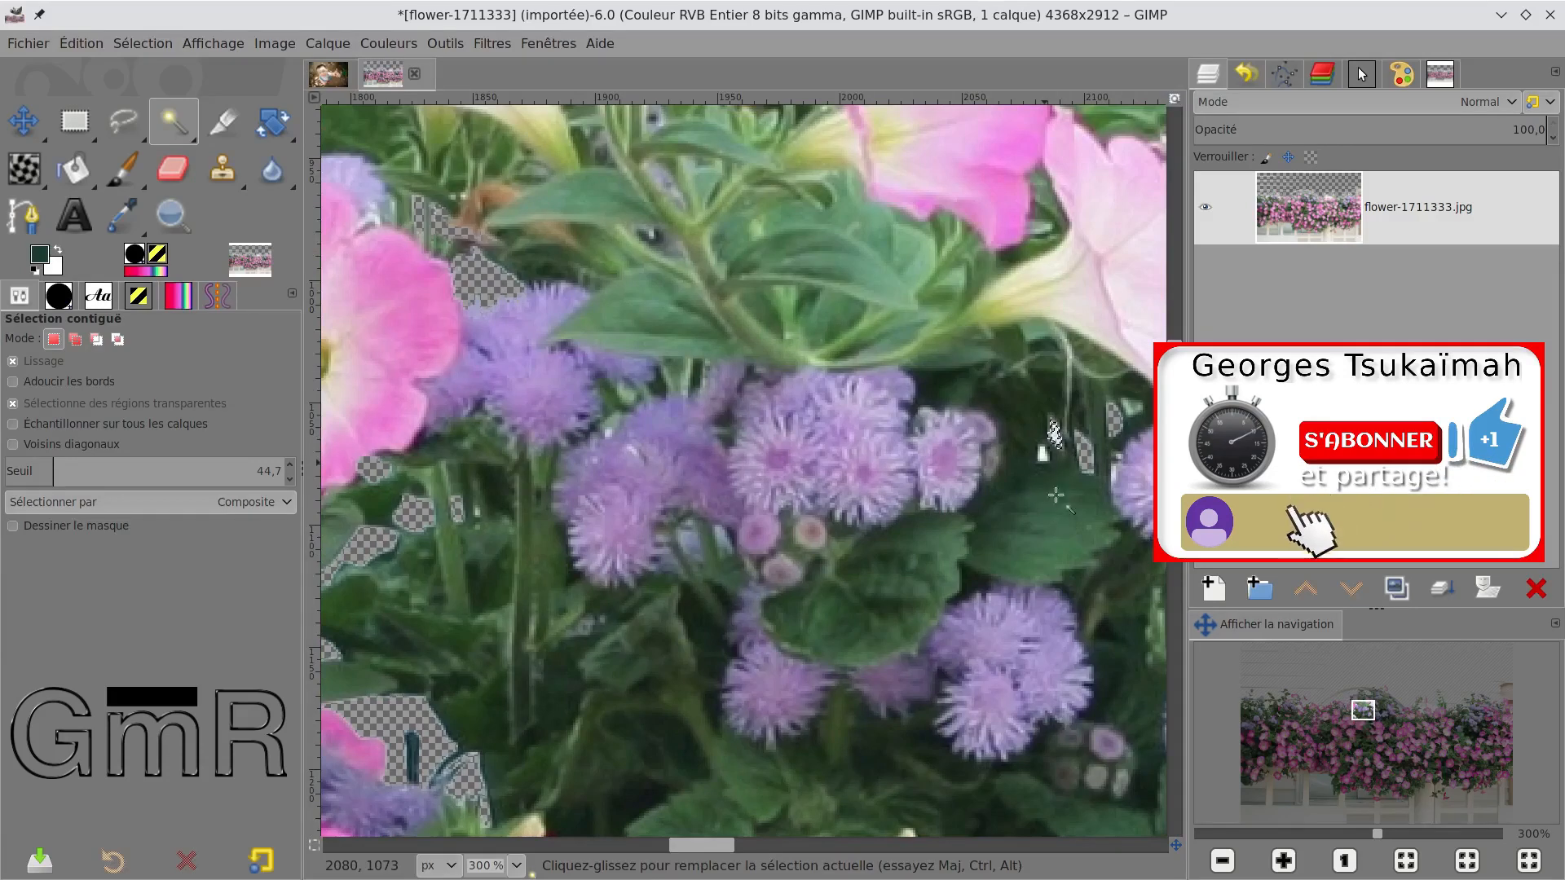
pyautogui.click(1043, 453)
pyautogui.press('Delete')
pyautogui.hotkey('ctrl', 'z')
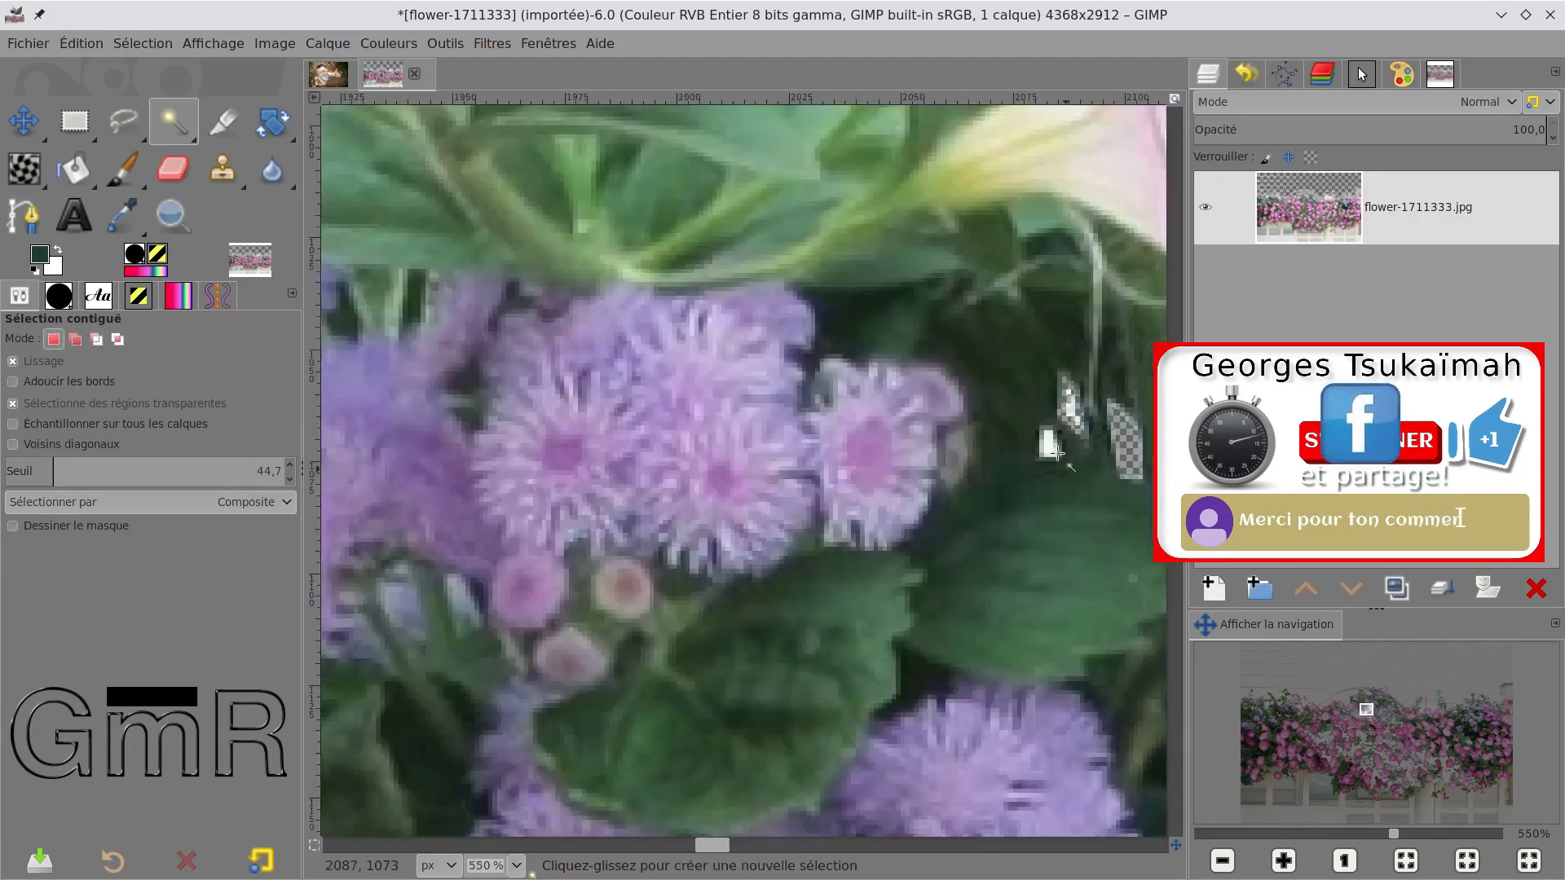
pyautogui.scroll(2, 1043, 453)
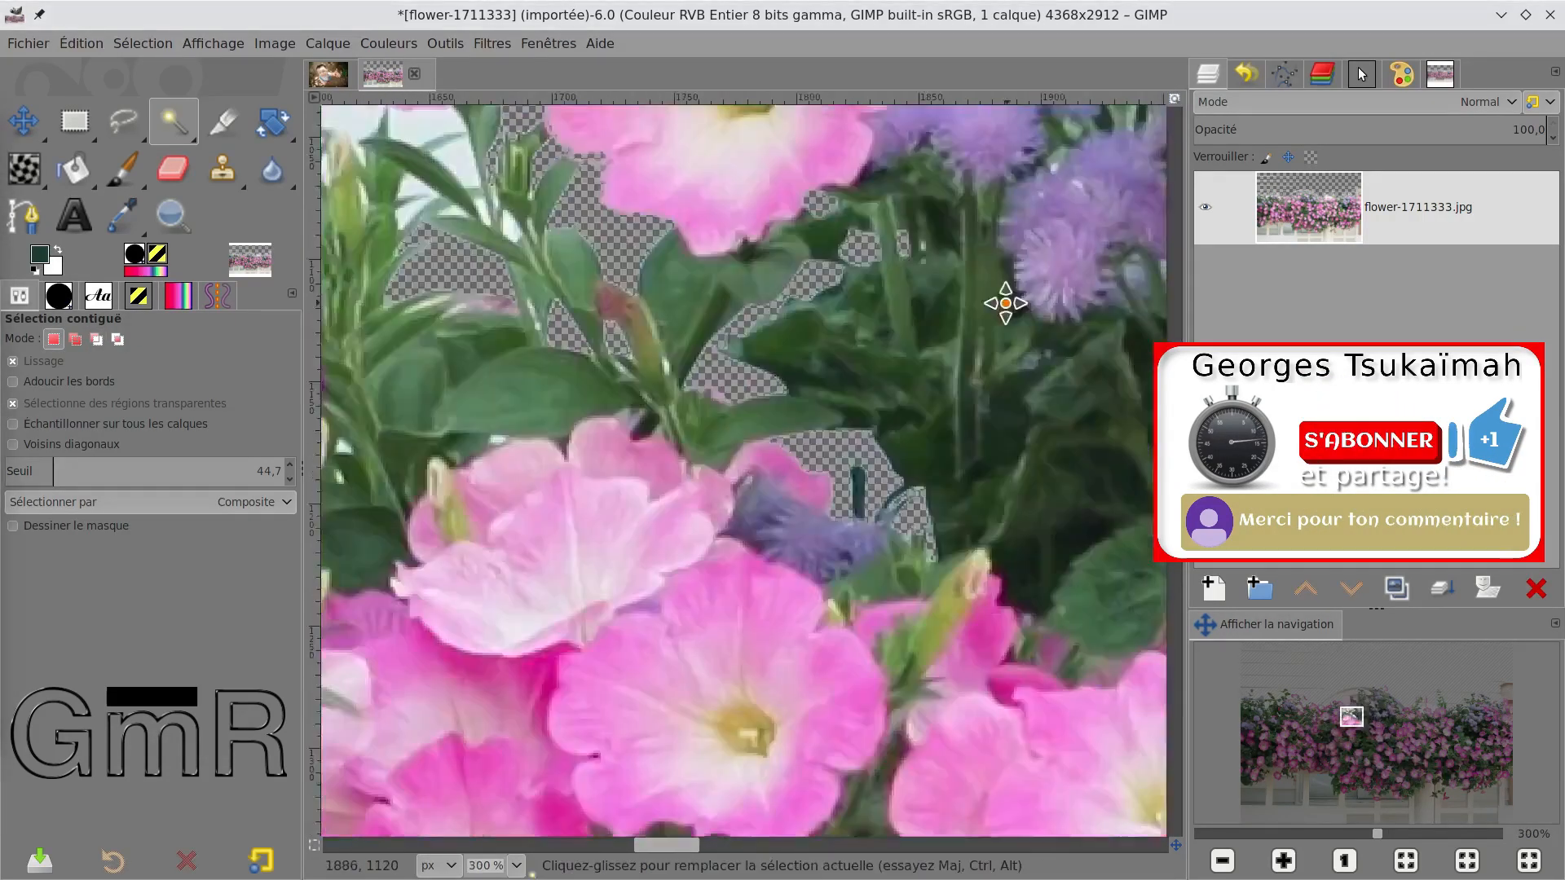
# Step: Lower the selection threshold to 27.6, then select and delete the white gaps between the two large pink flowers' stems and leaves
pyautogui.moveTo(584, 356); pyautogui.dragTo(570, 342)
pyautogui.press('Delete')
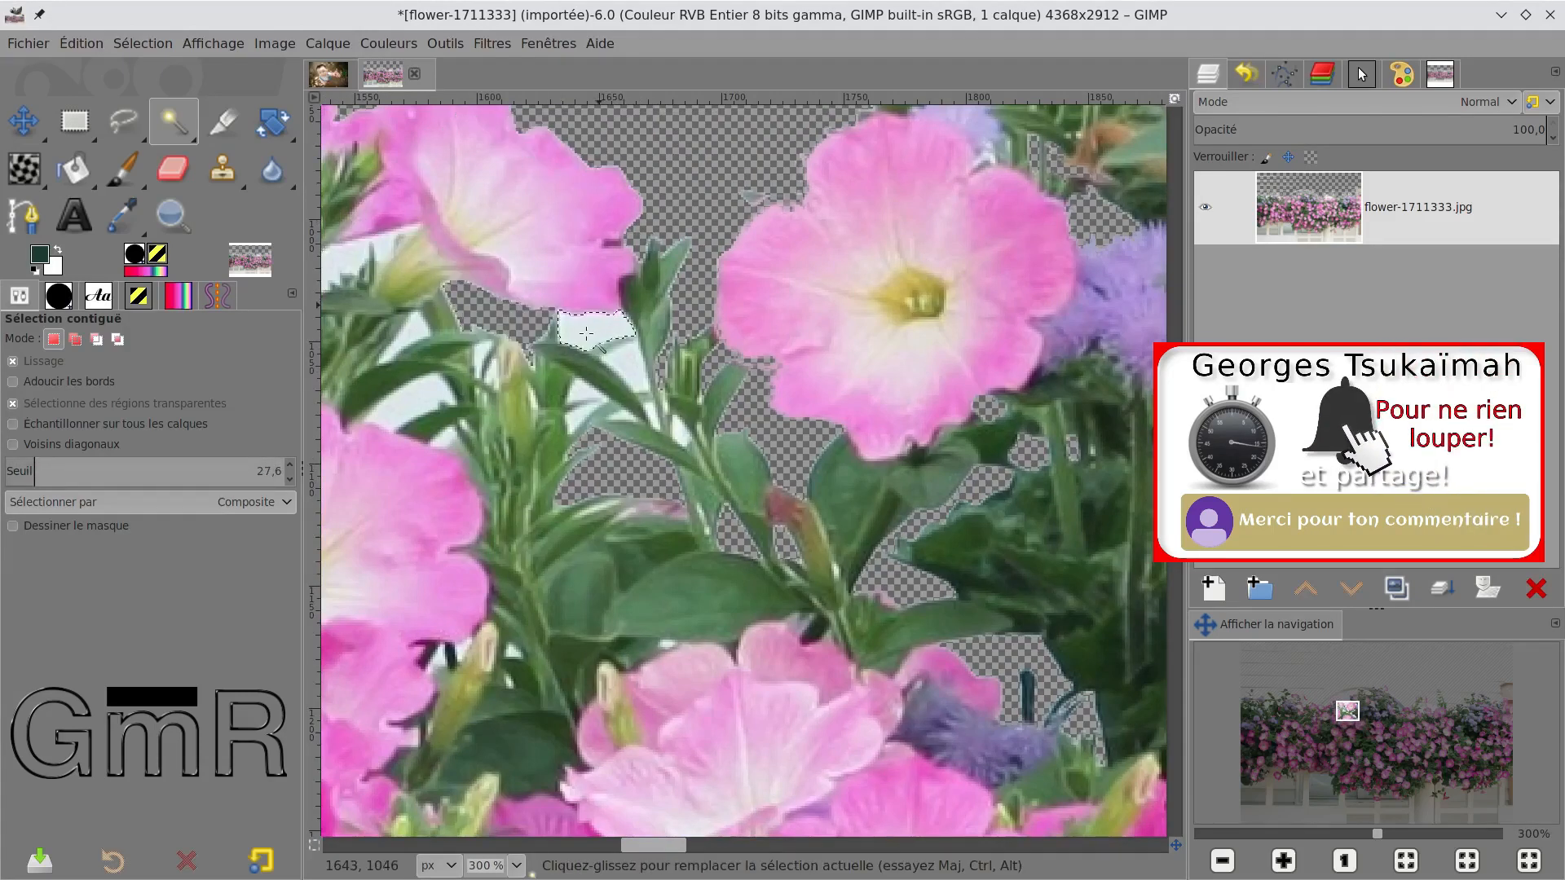
pyautogui.click(618, 416)
pyautogui.press('Delete')
pyautogui.click(675, 427)
pyautogui.press('Delete')
# Step: Select and delete the tiny white slivers between the green stems and around the pale flower bud
pyautogui.scroll(3, 659, 422)
pyautogui.scroll(2, 644, 409)
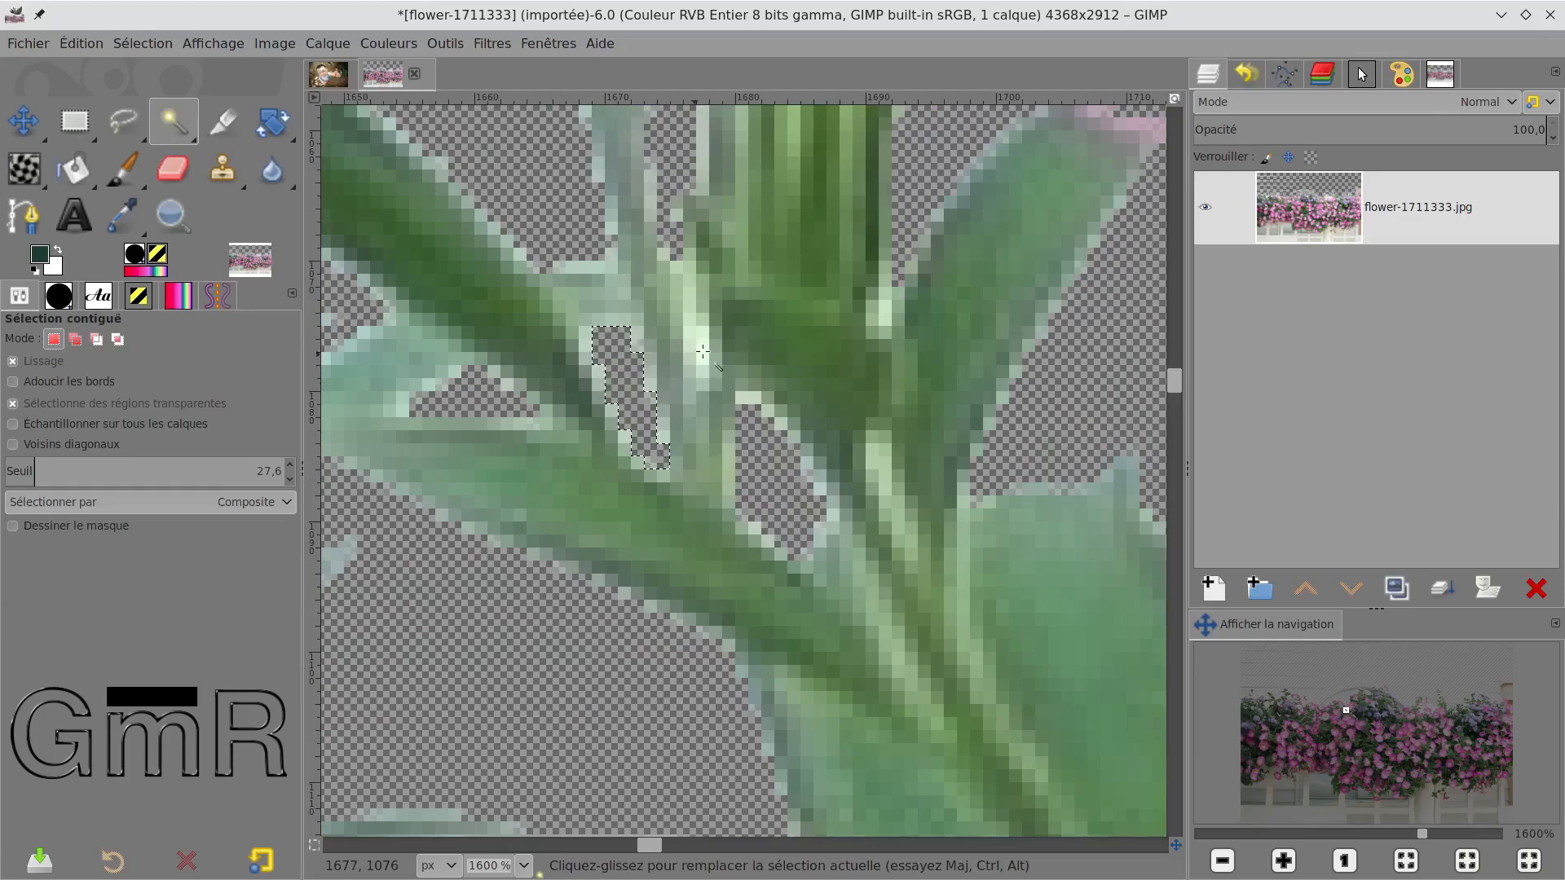
pyautogui.scroll(-3, 588, 181)
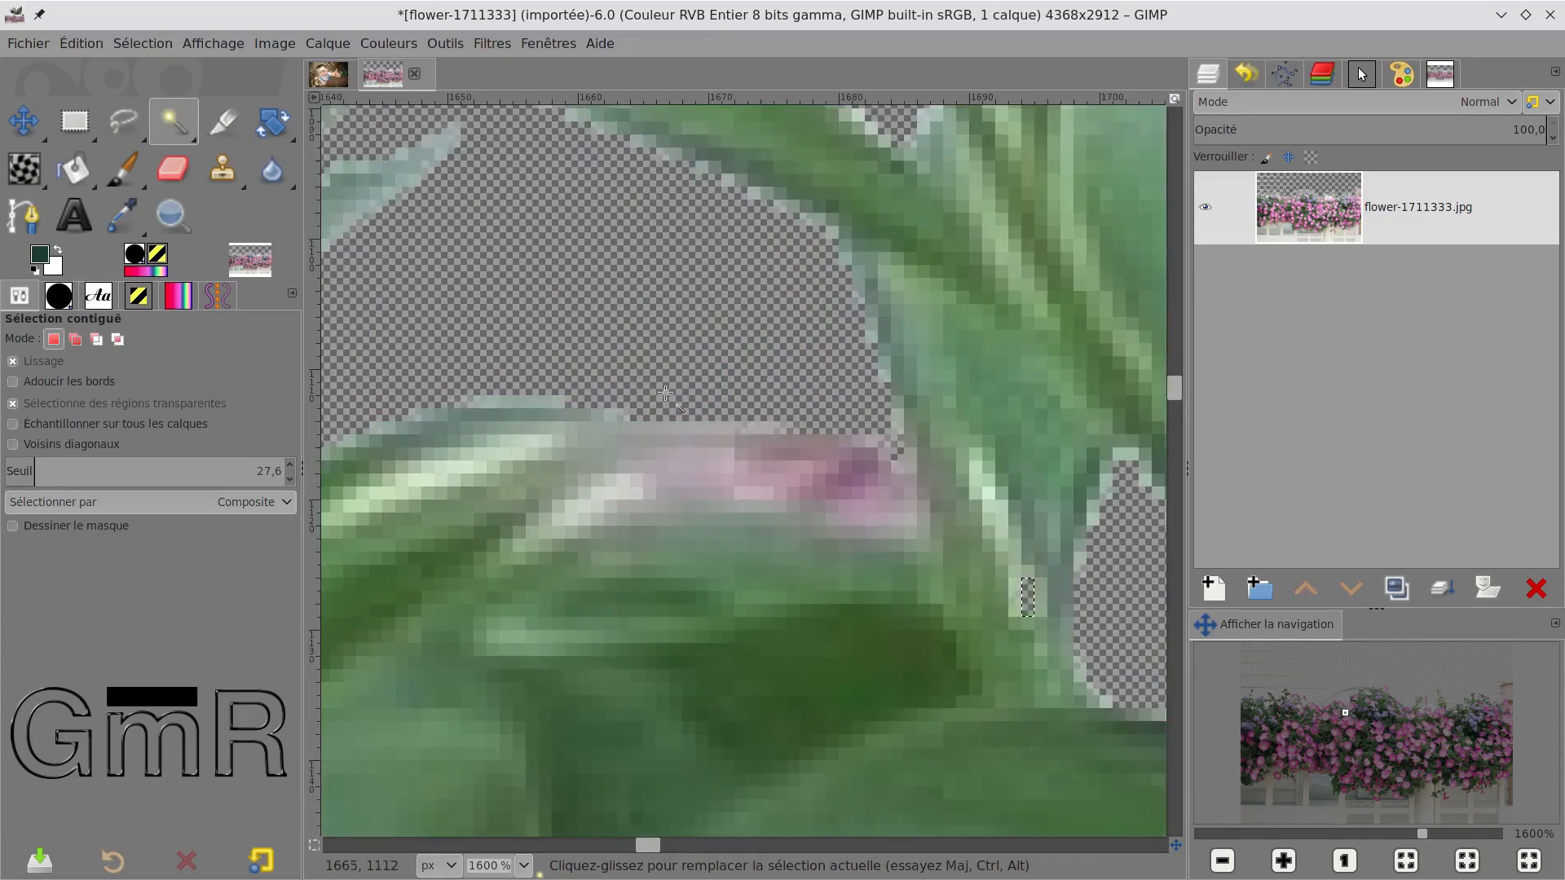
pyautogui.scroll(3, 801, 505)
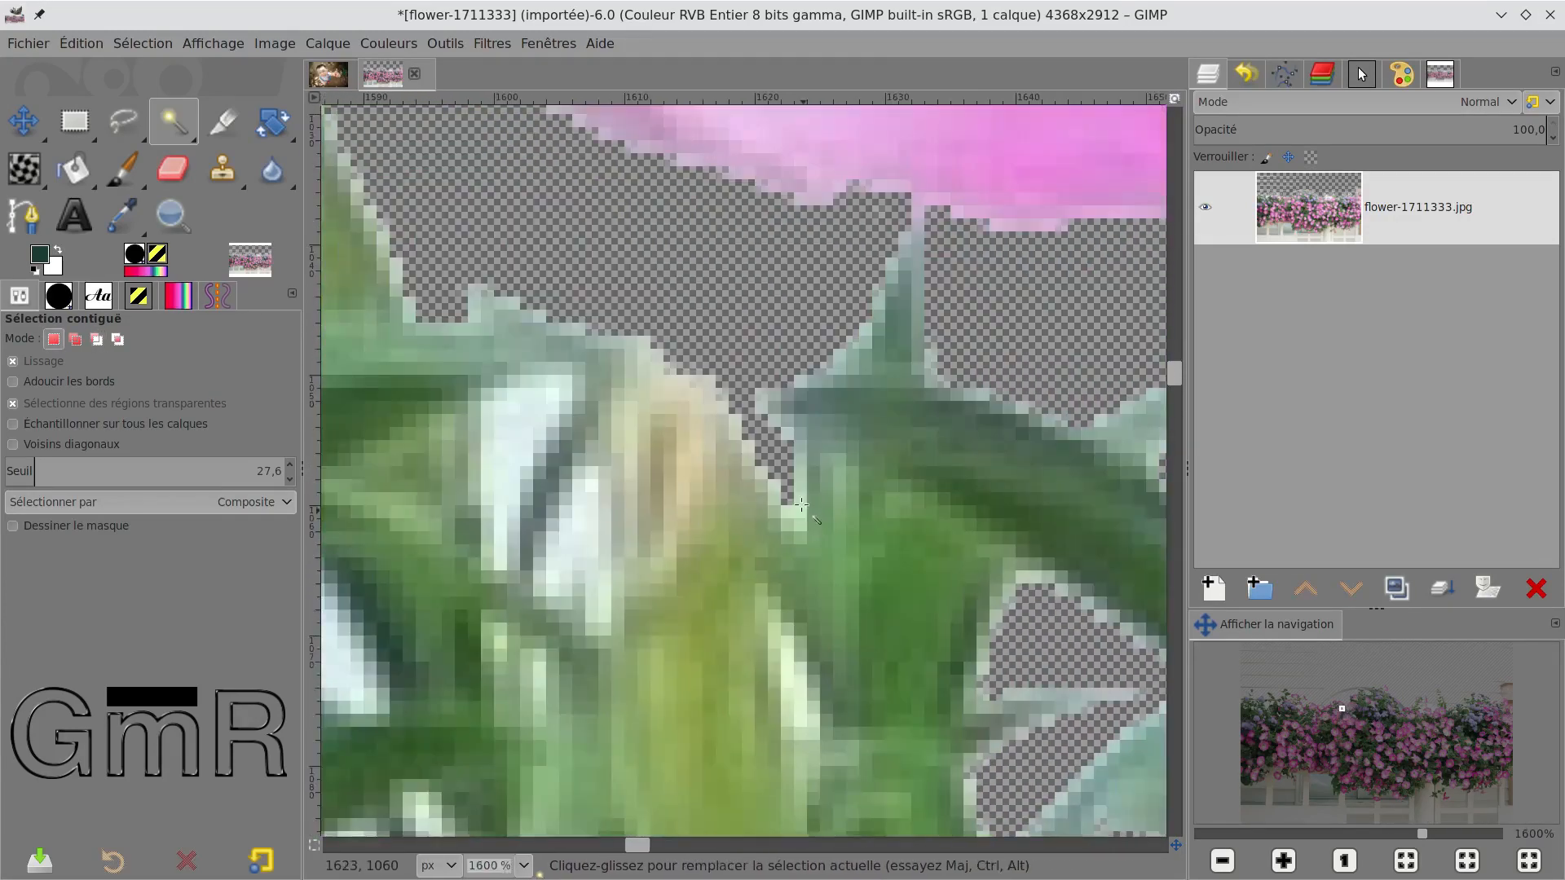
pyautogui.click(786, 700)
pyautogui.press('Delete')
pyautogui.click(582, 554)
pyautogui.press('Delete')
pyautogui.click(518, 456)
pyautogui.press('Delete')
# Step: Select and delete the white gaps around the leaves and stems beneath the light pink trumpet flower
pyautogui.click(342, 677)
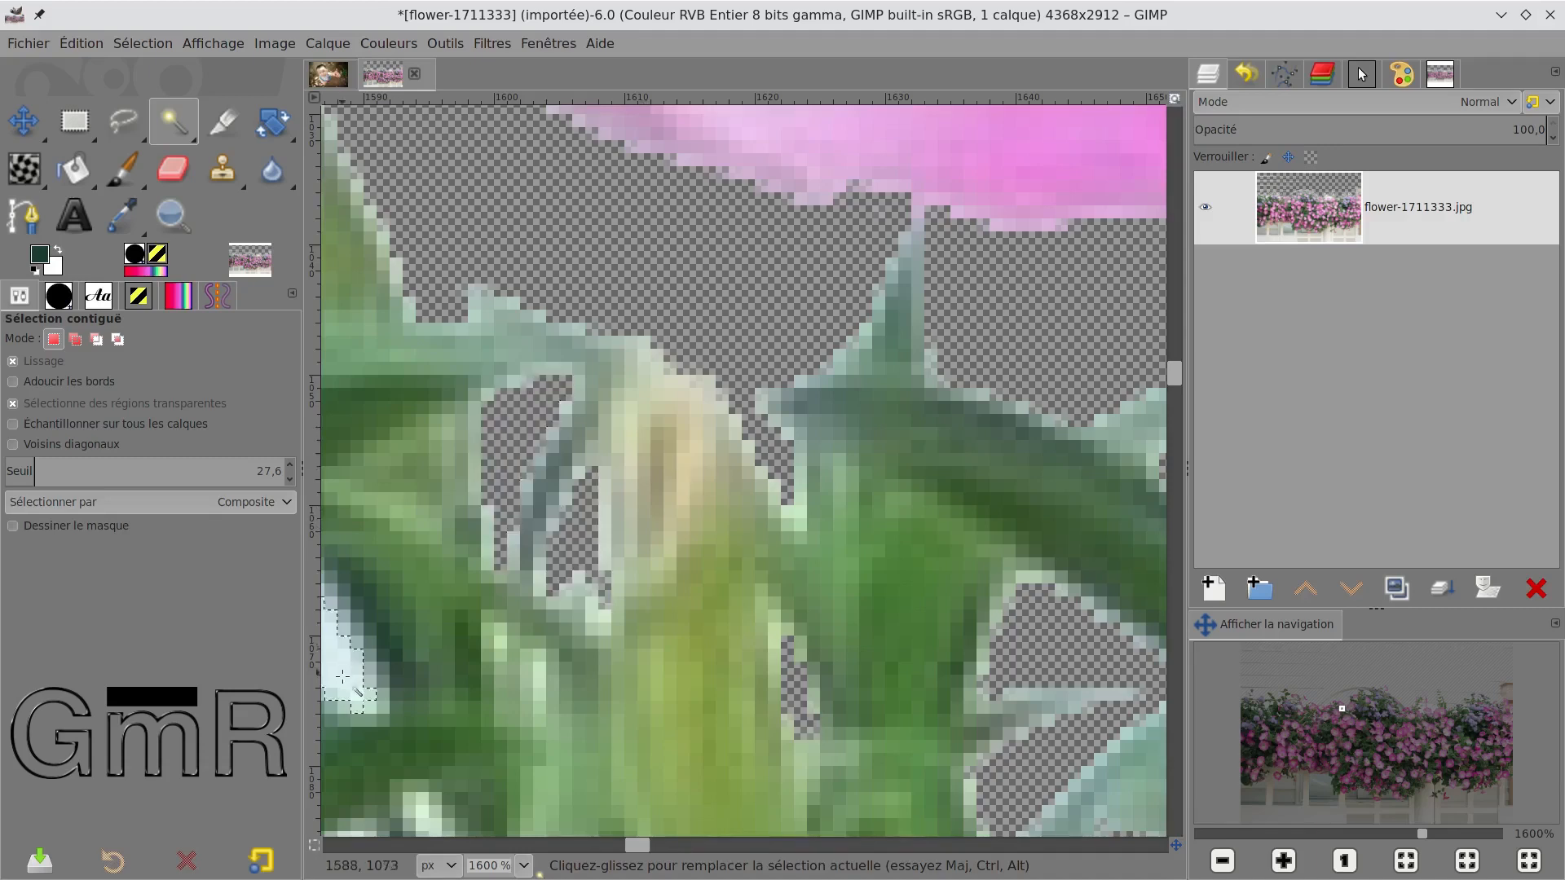
pyautogui.scroll(-4, 342, 677)
pyautogui.click(644, 542)
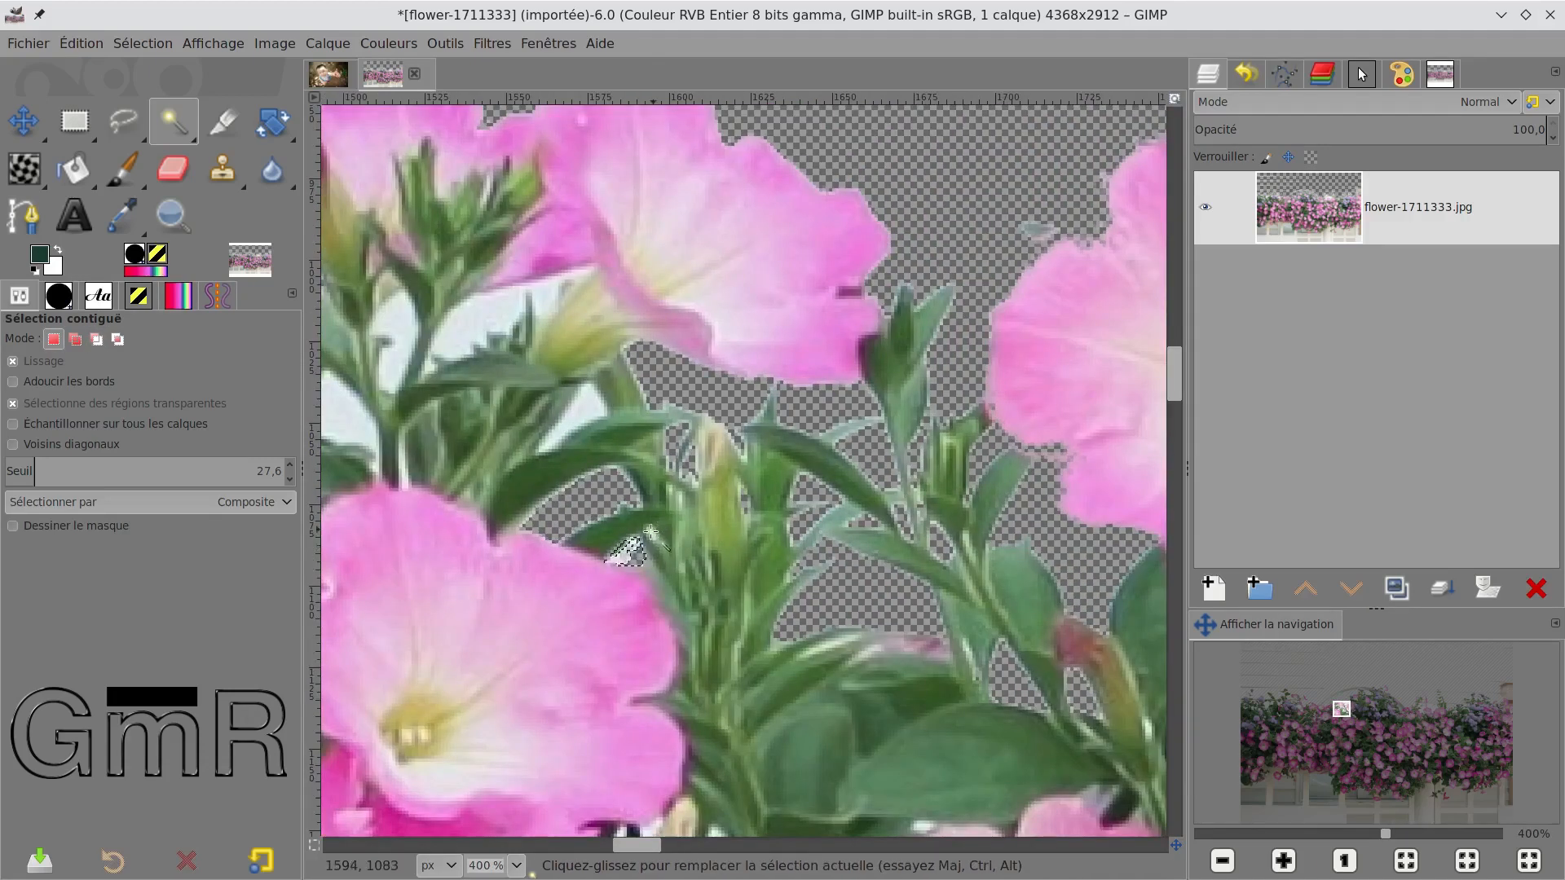
pyautogui.click(594, 403)
pyautogui.press('Delete')
pyautogui.click(480, 318)
pyautogui.press('Delete')
pyautogui.click(400, 334)
pyautogui.press('Delete')
pyautogui.click(352, 411)
pyautogui.press('Delete')
# Step: Select and delete the small white gaps around the buds and leaves above the white-centred flowers, undoing one unwanted deletion
pyautogui.click(831, 384)
pyautogui.press('Delete')
pyautogui.click(603, 399)
pyautogui.press('Delete')
pyautogui.press('Delete')
pyautogui.click(374, 546)
pyautogui.press('Delete')
pyautogui.click(432, 544)
pyautogui.press('Delete')
pyautogui.hotkey('ctrl', 'z')
pyautogui.click(508, 506)
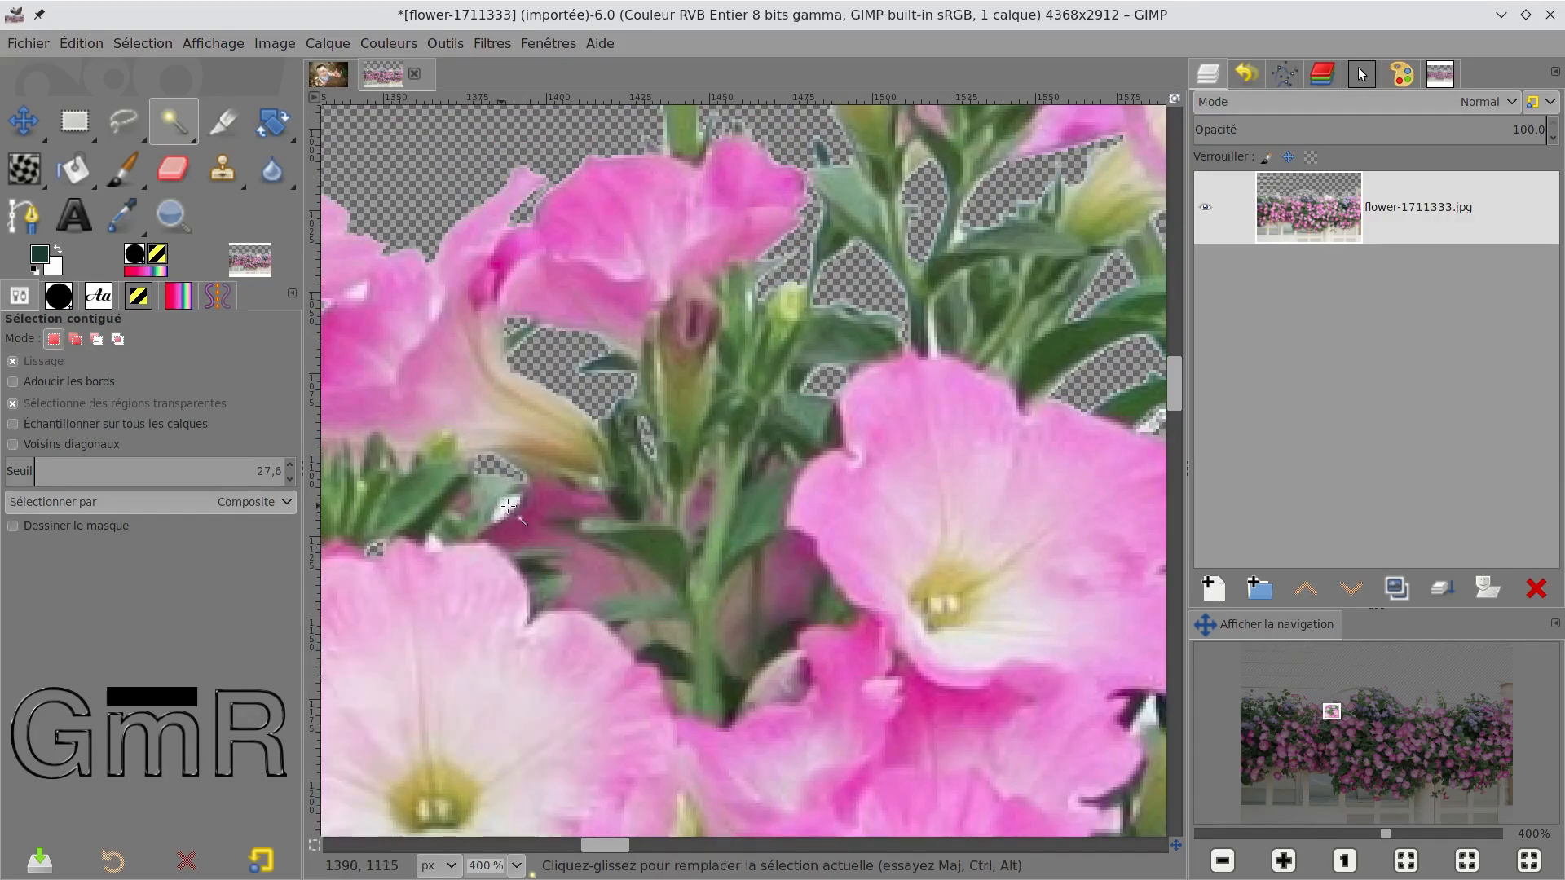
# Step: Clear the selection and erase the arch remnant and torn petals between the pink flowers with the Eraser at size 51
pyautogui.moveTo(448, 494); pyautogui.dragTo(902, 683)
pyautogui.hotkey('shift', 'e')
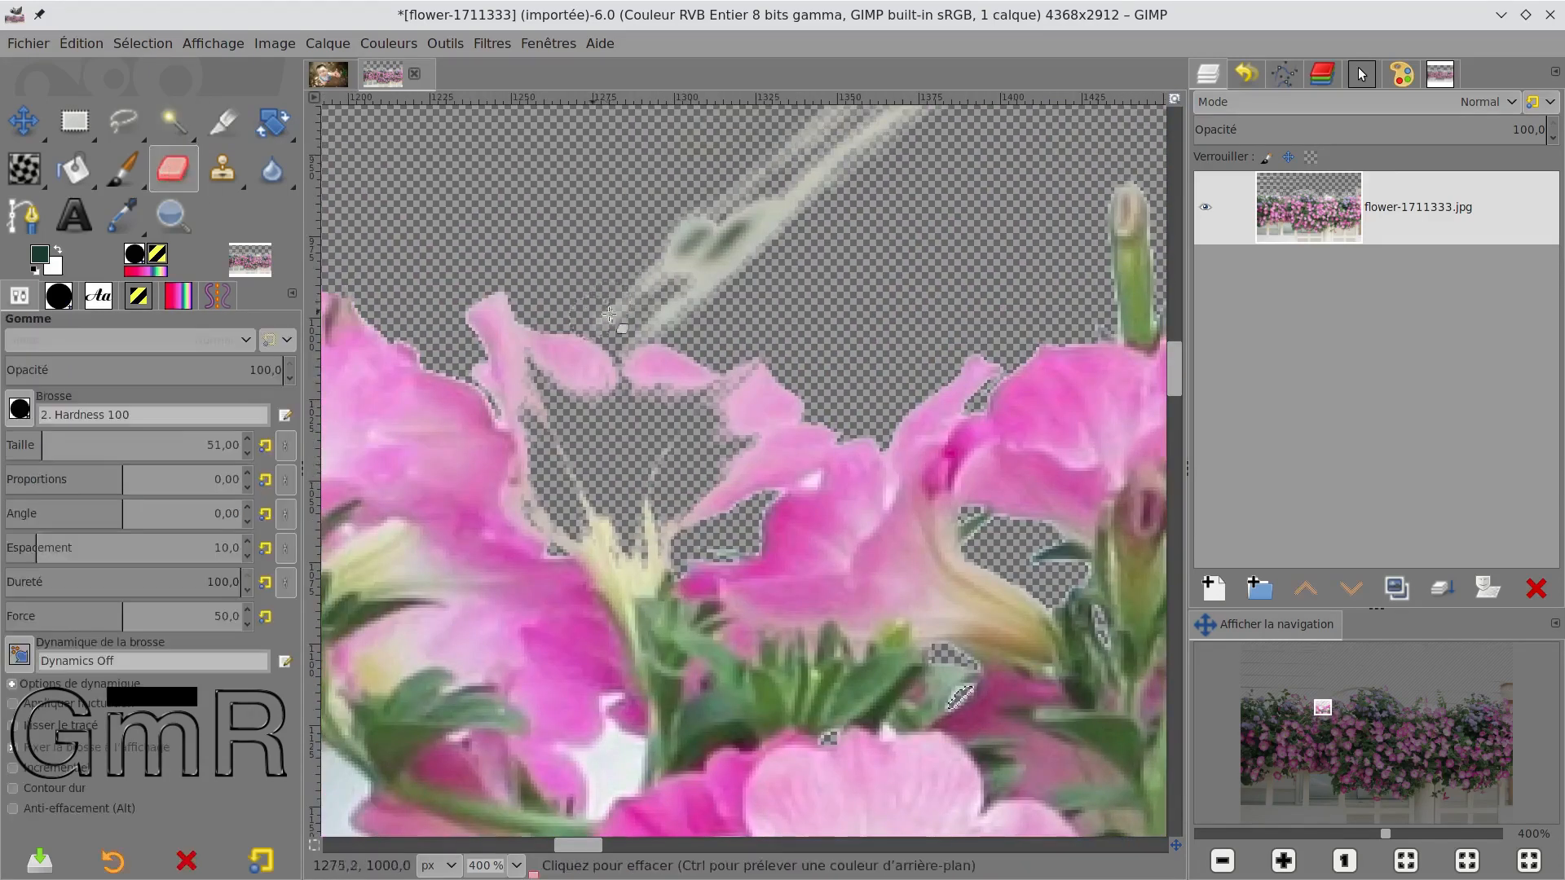
pyautogui.hotkey('ctrl', 'shift', 'a')
pyautogui.moveTo(738, 228)
pyautogui.mouseDown()
pyautogui.moveTo(679, 304)
pyautogui.moveTo(629, 326)
pyautogui.moveTo(714, 210)
pyautogui.moveTo(807, 186)
pyautogui.moveTo(848, 130)
pyautogui.moveTo(693, 152)
pyautogui.moveTo(486, 298)
pyautogui.moveTo(494, 367)
pyautogui.moveTo(532, 416)
pyautogui.moveTo(559, 511)
pyautogui.moveTo(647, 537)
pyautogui.moveTo(585, 525)
pyautogui.moveTo(534, 332)
pyautogui.moveTo(662, 379)
pyautogui.moveTo(752, 466)
pyautogui.moveTo(800, 461)
pyautogui.moveTo(762, 409)
pyautogui.moveTo(666, 339)
pyautogui.moveTo(764, 469)
pyautogui.moveTo(627, 556)
pyautogui.moveTo(728, 537)
pyautogui.mouseUp()
pyautogui.click(729, 537)
pyautogui.scroll(-3, 652, 537)
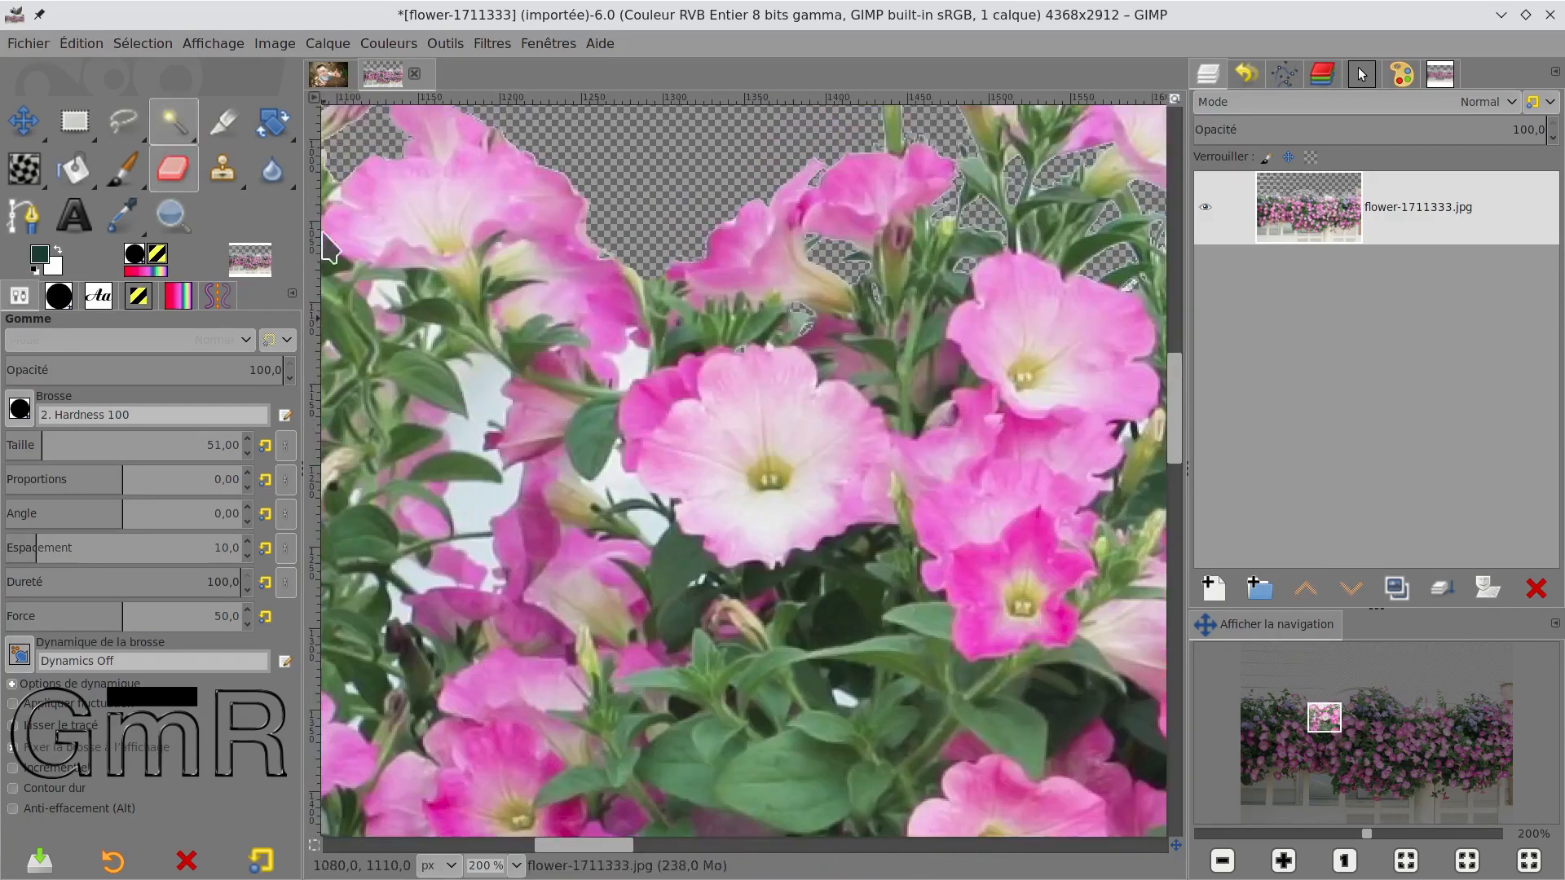
# Step: Return to contiguous selection and delete the white gaps to the left of the large white-centred flower
pyautogui.click(173, 121)
pyautogui.click(493, 493)
pyautogui.press('Delete')
pyautogui.click(628, 371)
pyautogui.press('Delete')
# Step: Undo the poor selection beside the large white-centred flower, lower the threshold to 16.4 and delete the remaining white gap there
pyautogui.click(639, 513)
pyautogui.hotkey('ctrl', 'z')
pyautogui.moveTo(644, 515); pyautogui.dragTo(627, 507)
pyautogui.press('Delete')
pyautogui.click(620, 477)
pyautogui.press('Delete')
# Step: Select and delete the white wall areas between the pink flowers and stems farther along the left part of the image
pyautogui.hscroll(-5, 608, 453)
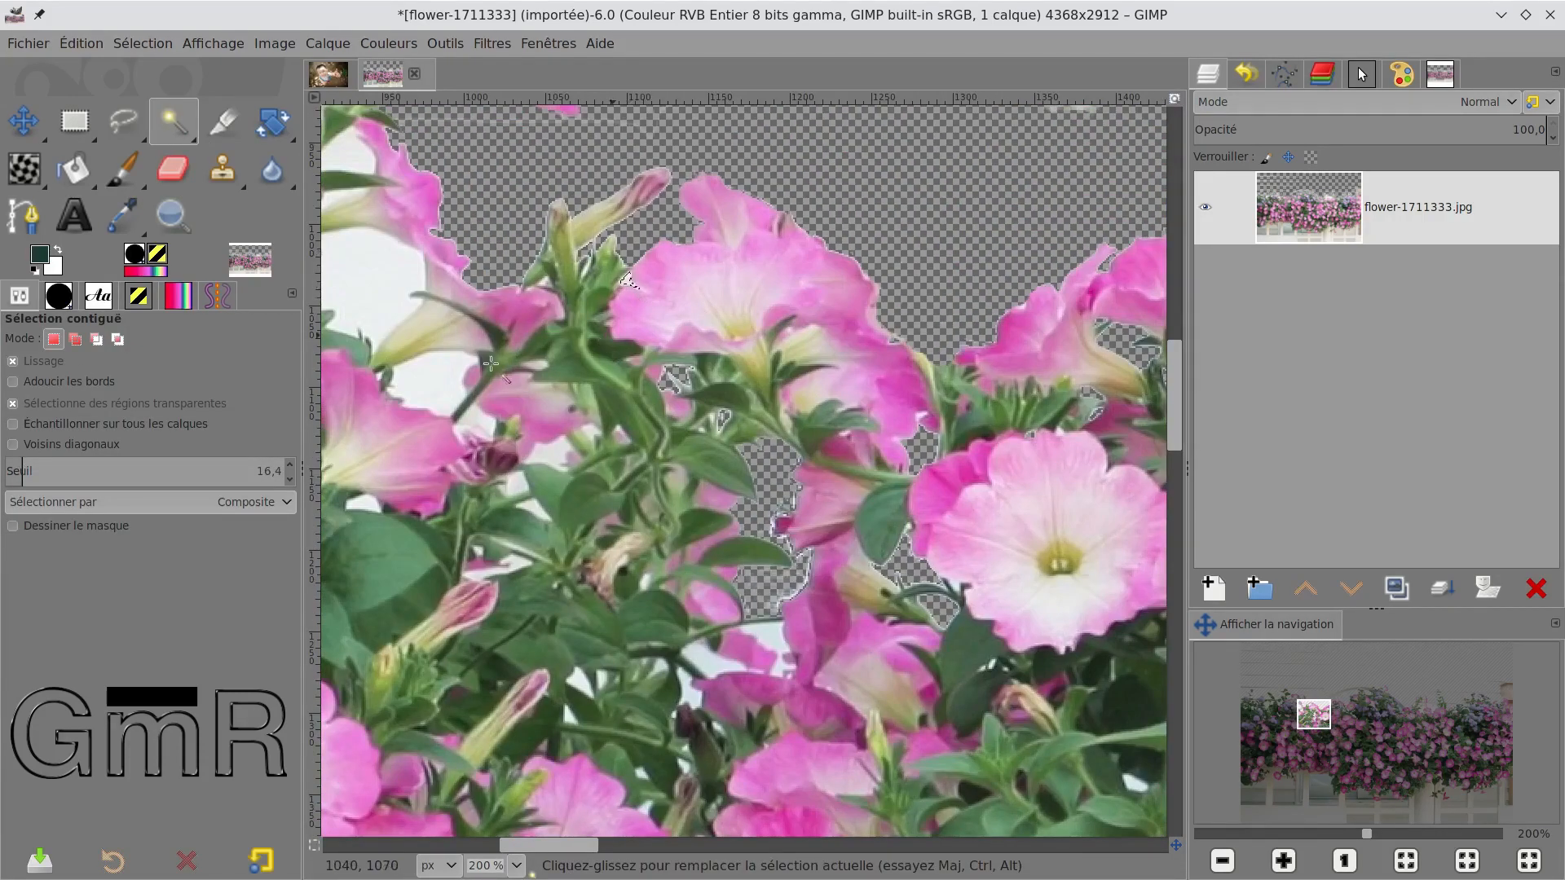
pyautogui.click(456, 379)
pyautogui.press('Delete')
pyautogui.click(477, 422)
pyautogui.press('Delete')
pyautogui.click(545, 453)
pyautogui.press('Delete')
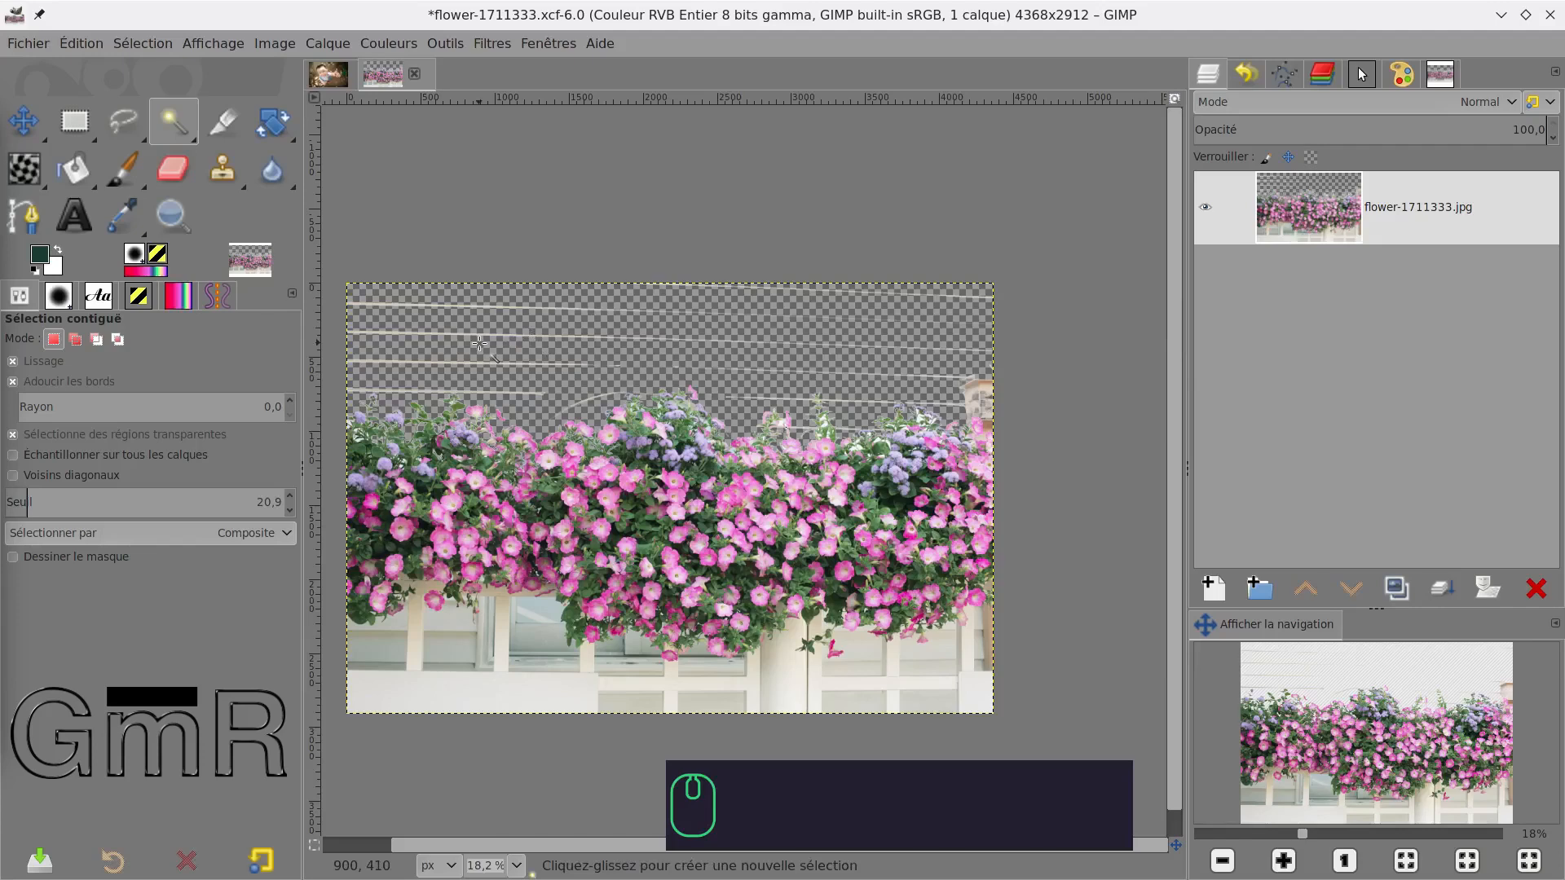
# Step: Clear the selection and add a white layer mask to the flower layer
pyautogui.hotkey('ctrl', 'shift', 'a')
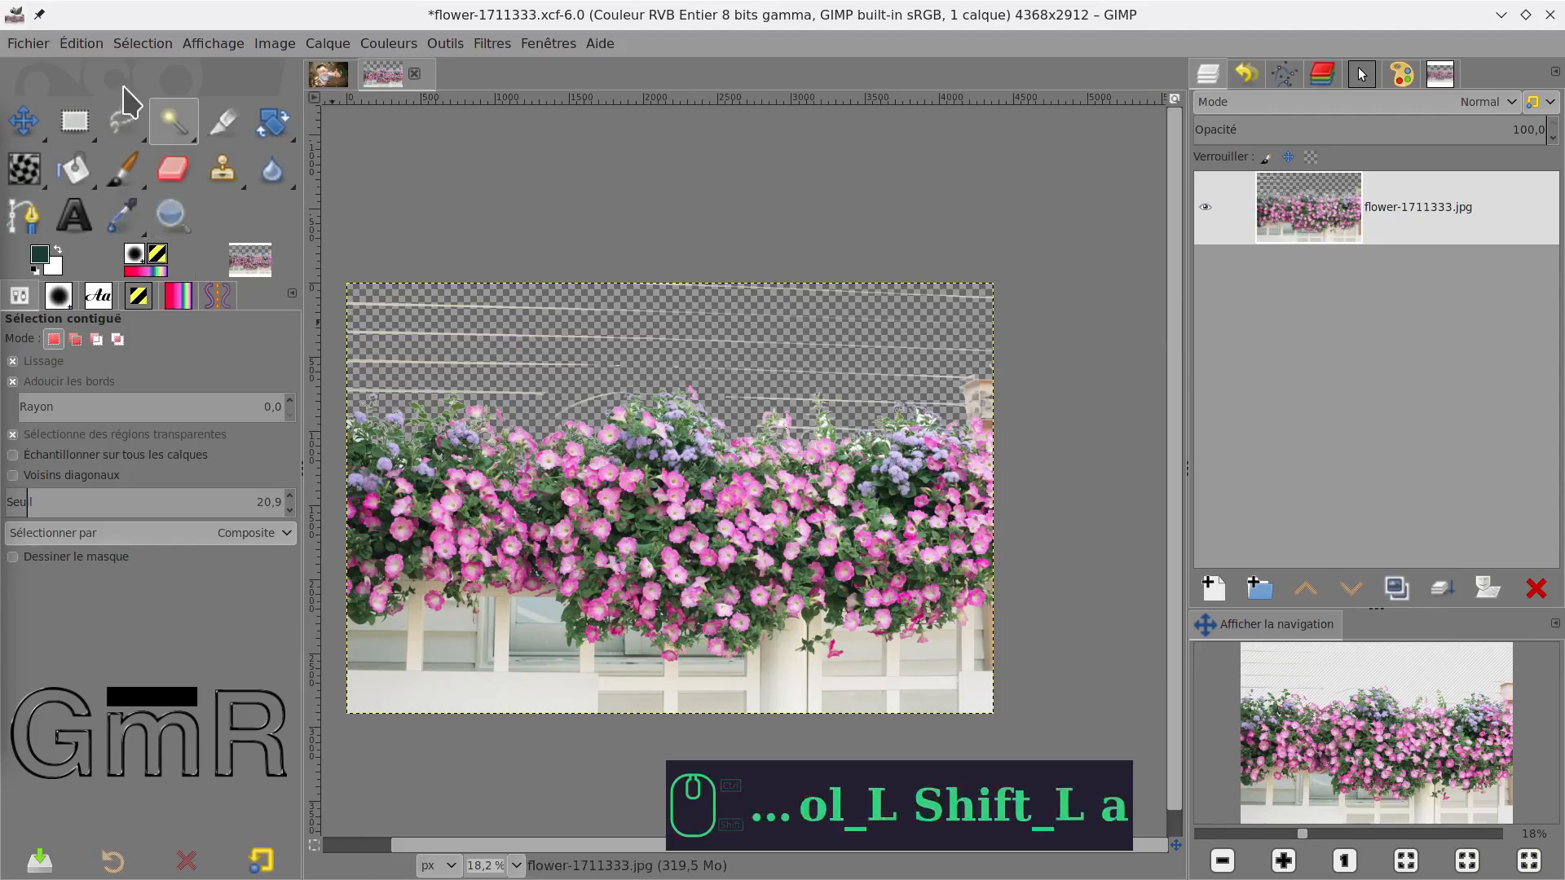
pyautogui.click(140, 45)
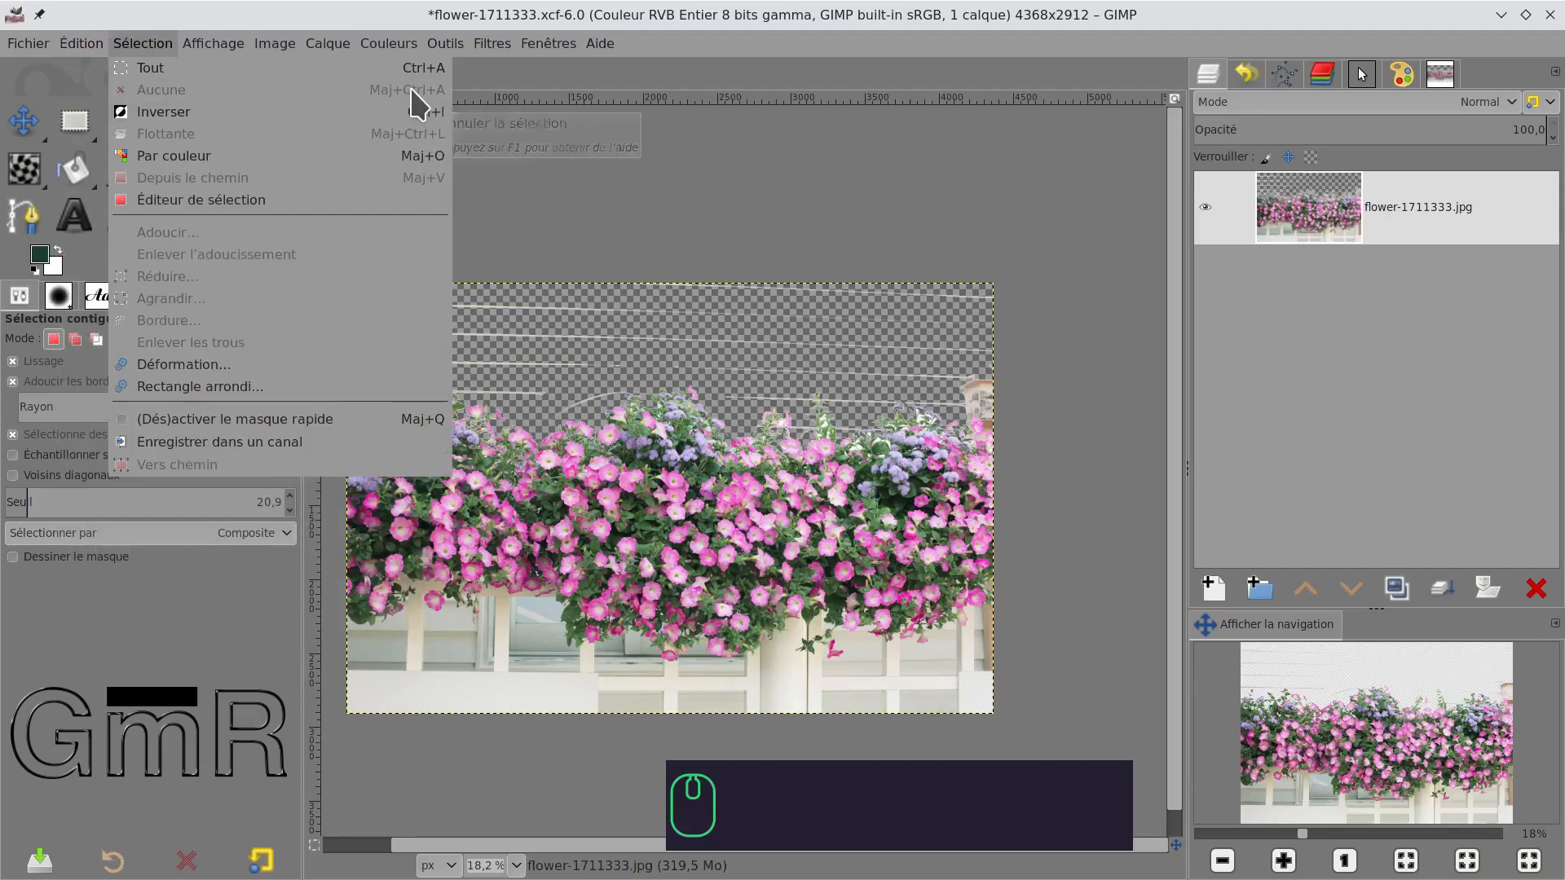
pyautogui.click(1326, 218)
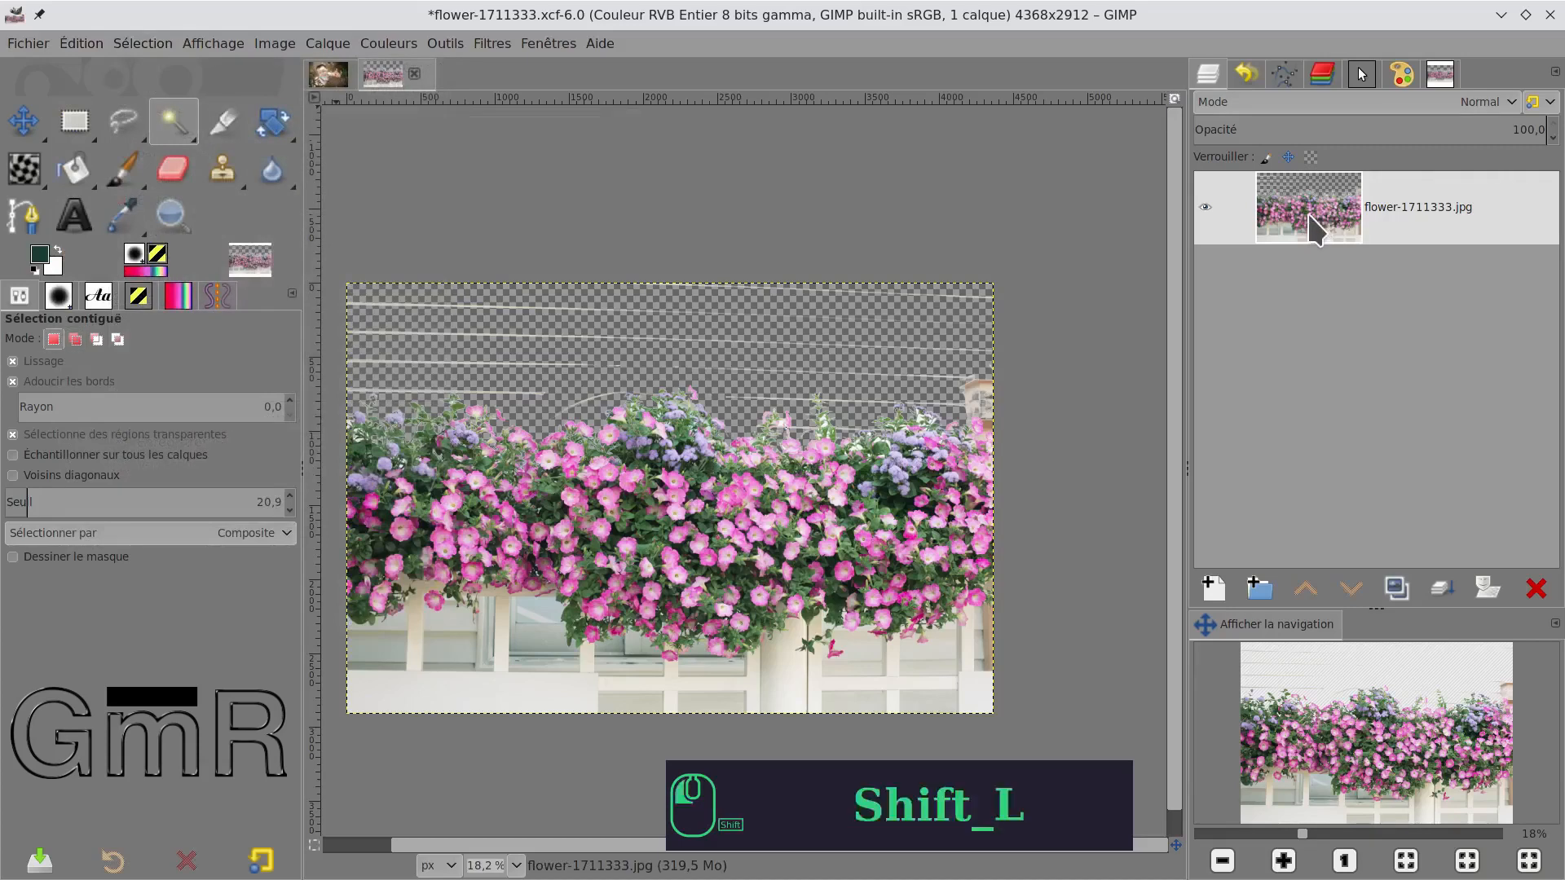
pyautogui.keyDown('shift'); pyautogui.click(1315, 230); pyautogui.keyUp('shift')
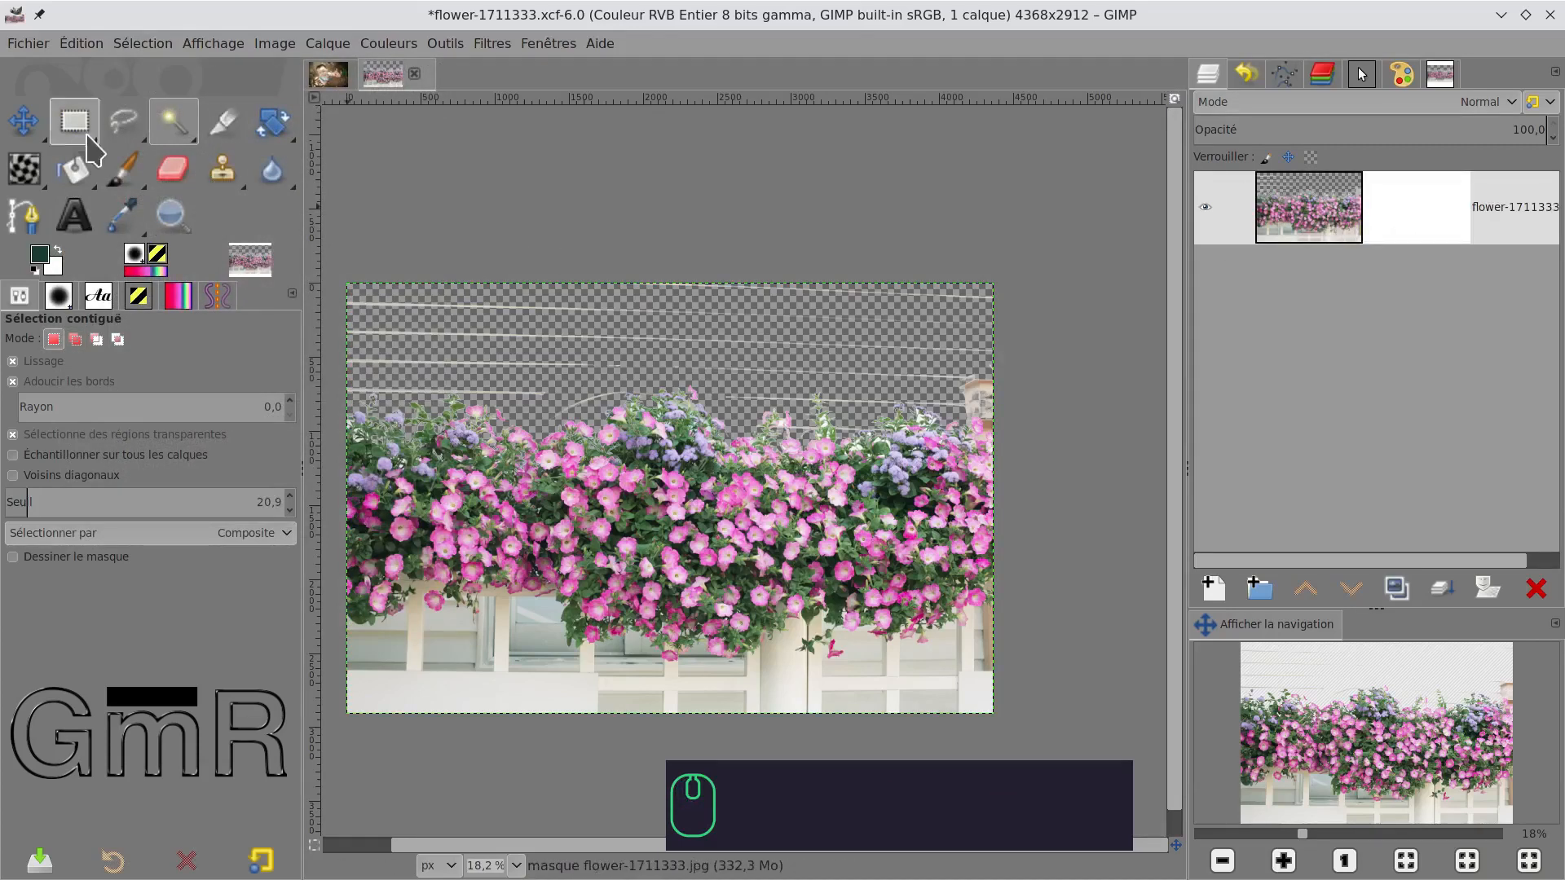
# Step: Paint on the layer mask with the Hardness 075 brush at size 51 to hide the horizontal board strips above the flowers
pyautogui.click(123, 168)
pyautogui.moveTo(363, 304); pyautogui.dragTo(992, 305)
pyautogui.moveTo(985, 370); pyautogui.dragTo(976, 399)
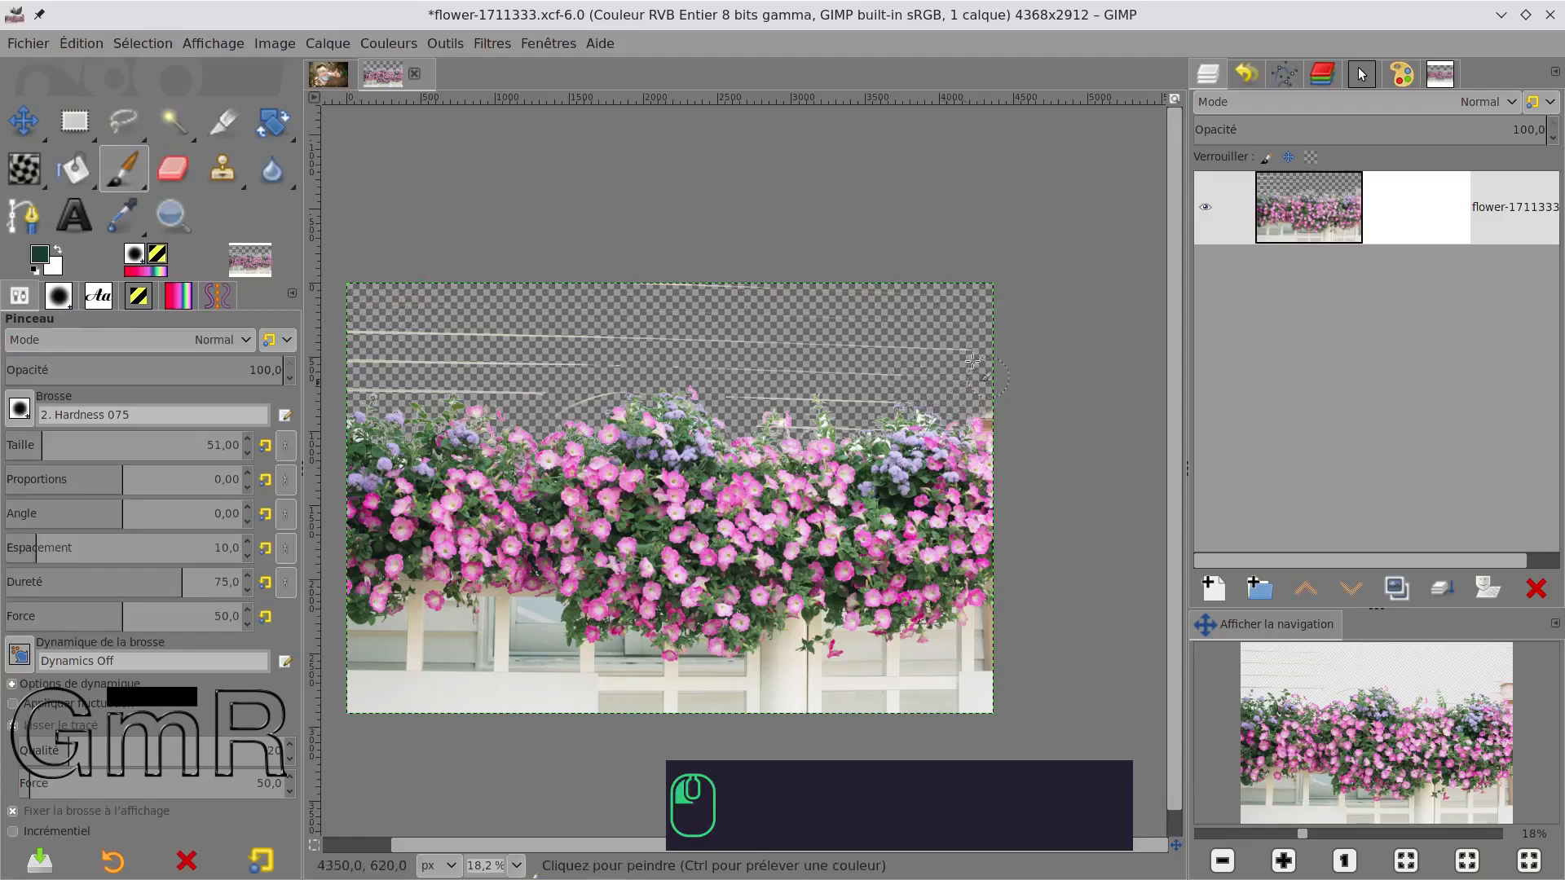
pyautogui.moveTo(536, 317); pyautogui.dragTo(371, 328)
pyautogui.moveTo(537, 330)
pyautogui.mouseDown()
pyautogui.moveTo(424, 359)
pyautogui.moveTo(342, 355)
pyautogui.moveTo(450, 362)
pyautogui.mouseUp()
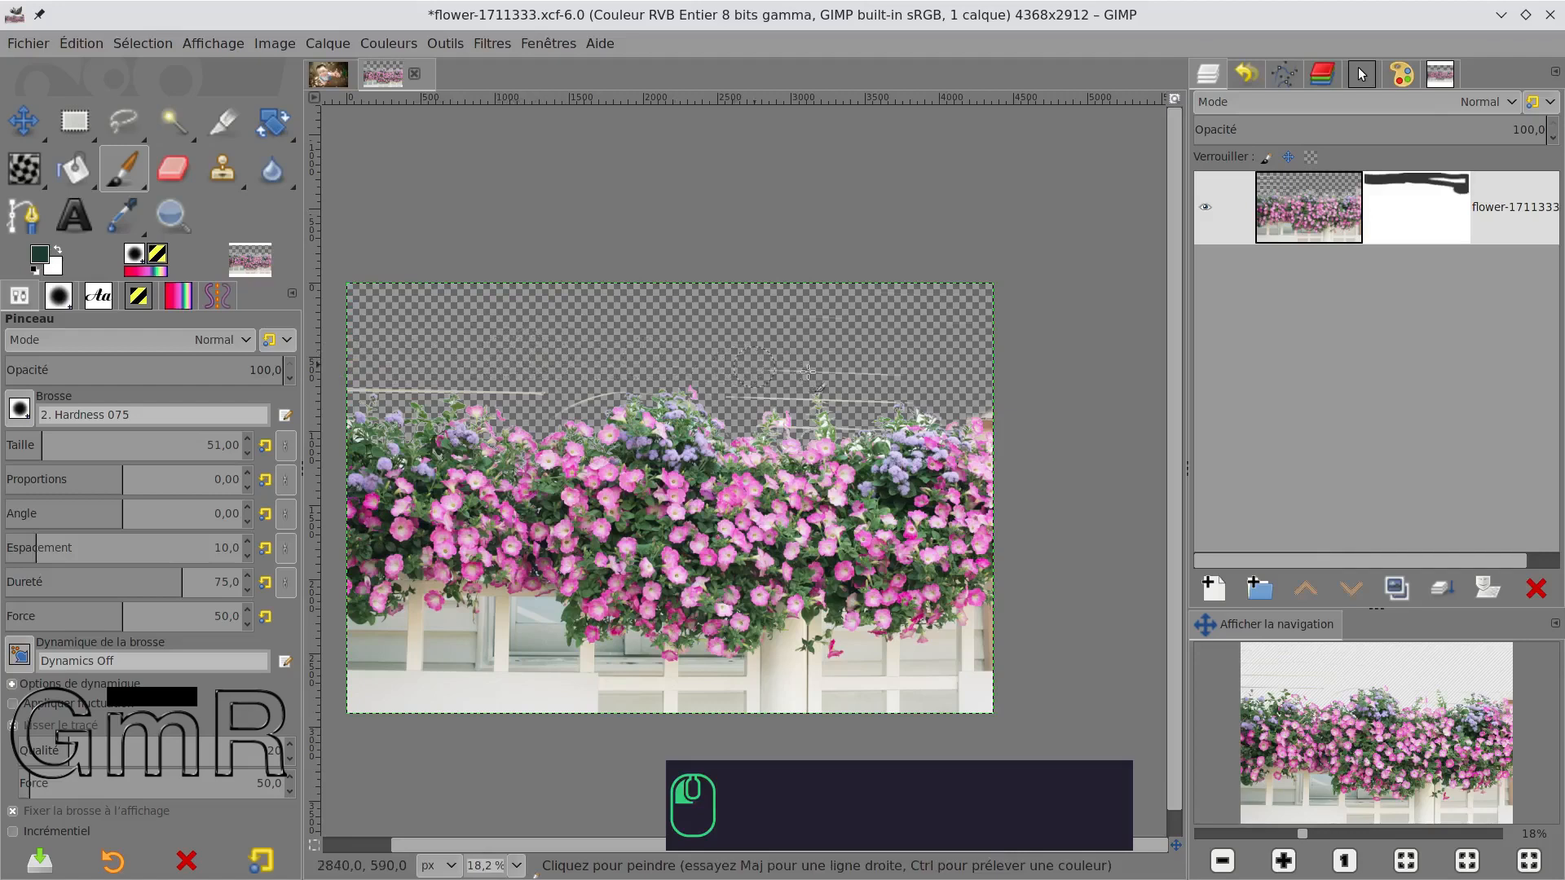
pyautogui.moveTo(555, 393)
pyautogui.mouseDown()
pyautogui.moveTo(346, 383)
pyautogui.moveTo(387, 607)
pyautogui.mouseUp()
# Step: Try masking the flowers along the image's left edge, then undo those brush strokes
pyautogui.moveTo(344, 427)
pyautogui.mouseDown()
pyautogui.moveTo(338, 665)
pyautogui.moveTo(345, 518)
pyautogui.mouseUp()
pyautogui.moveTo(363, 574); pyautogui.dragTo(346, 532)
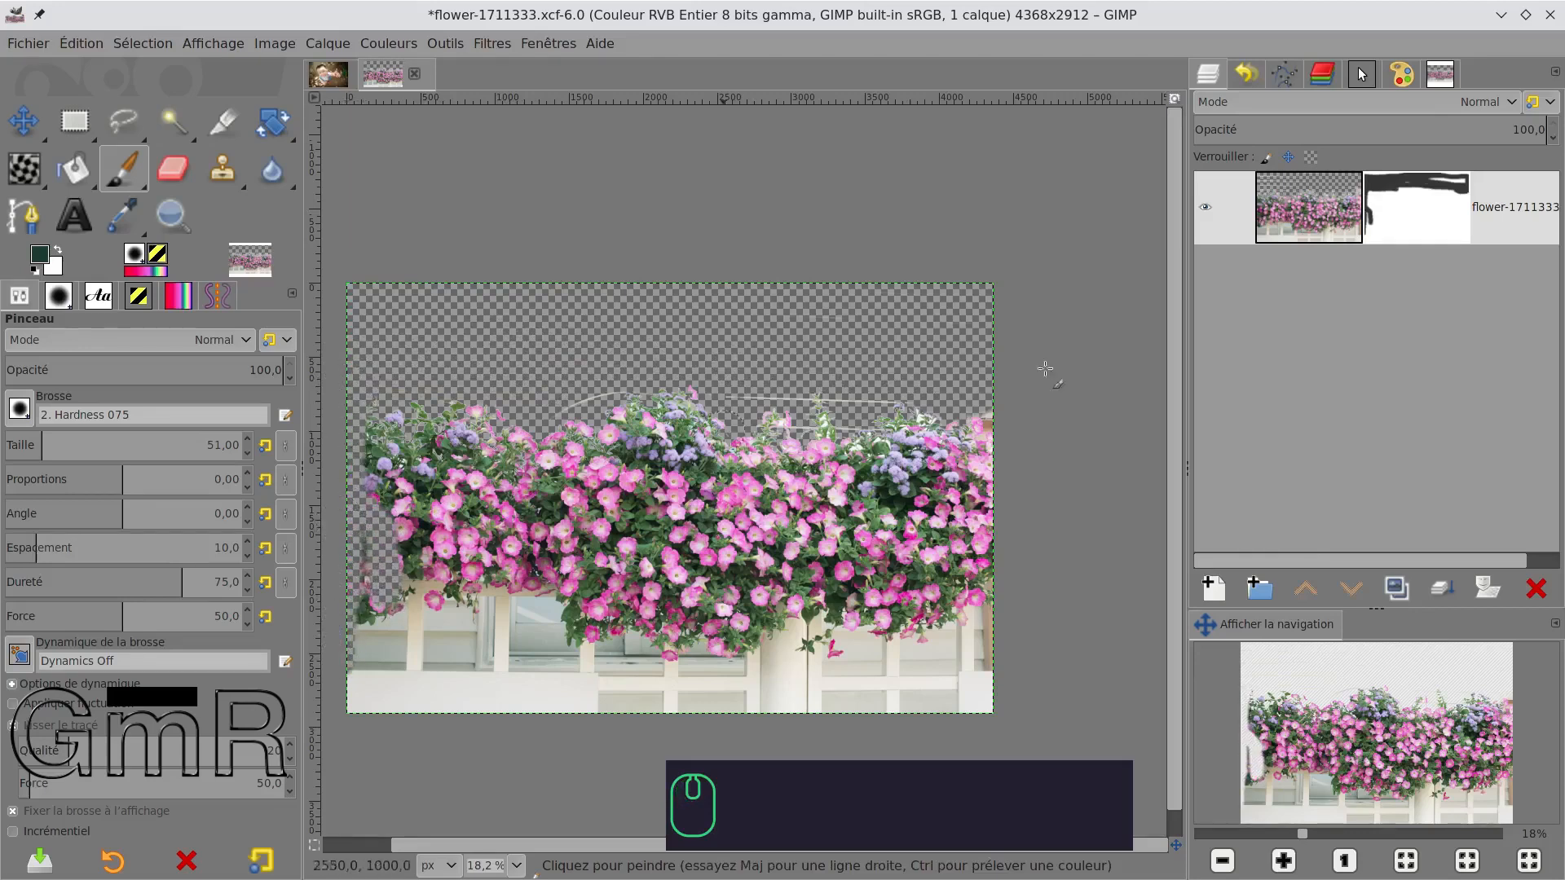
pyautogui.press('ctrl')
pyautogui.hotkey('ctrl', 'z')
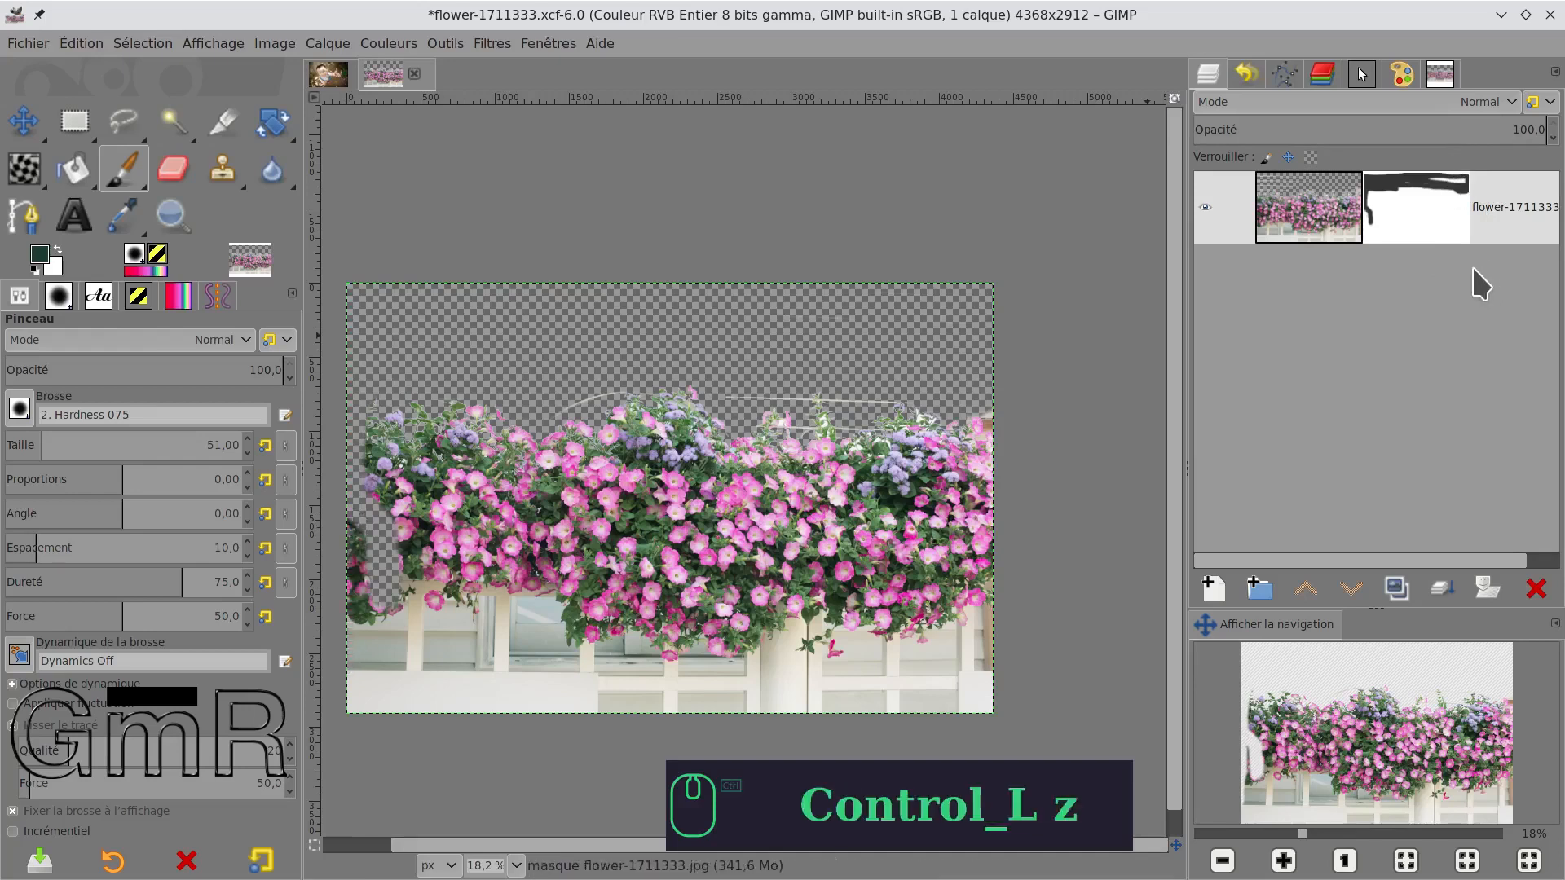
pyautogui.hotkey('ctrl', 'z')
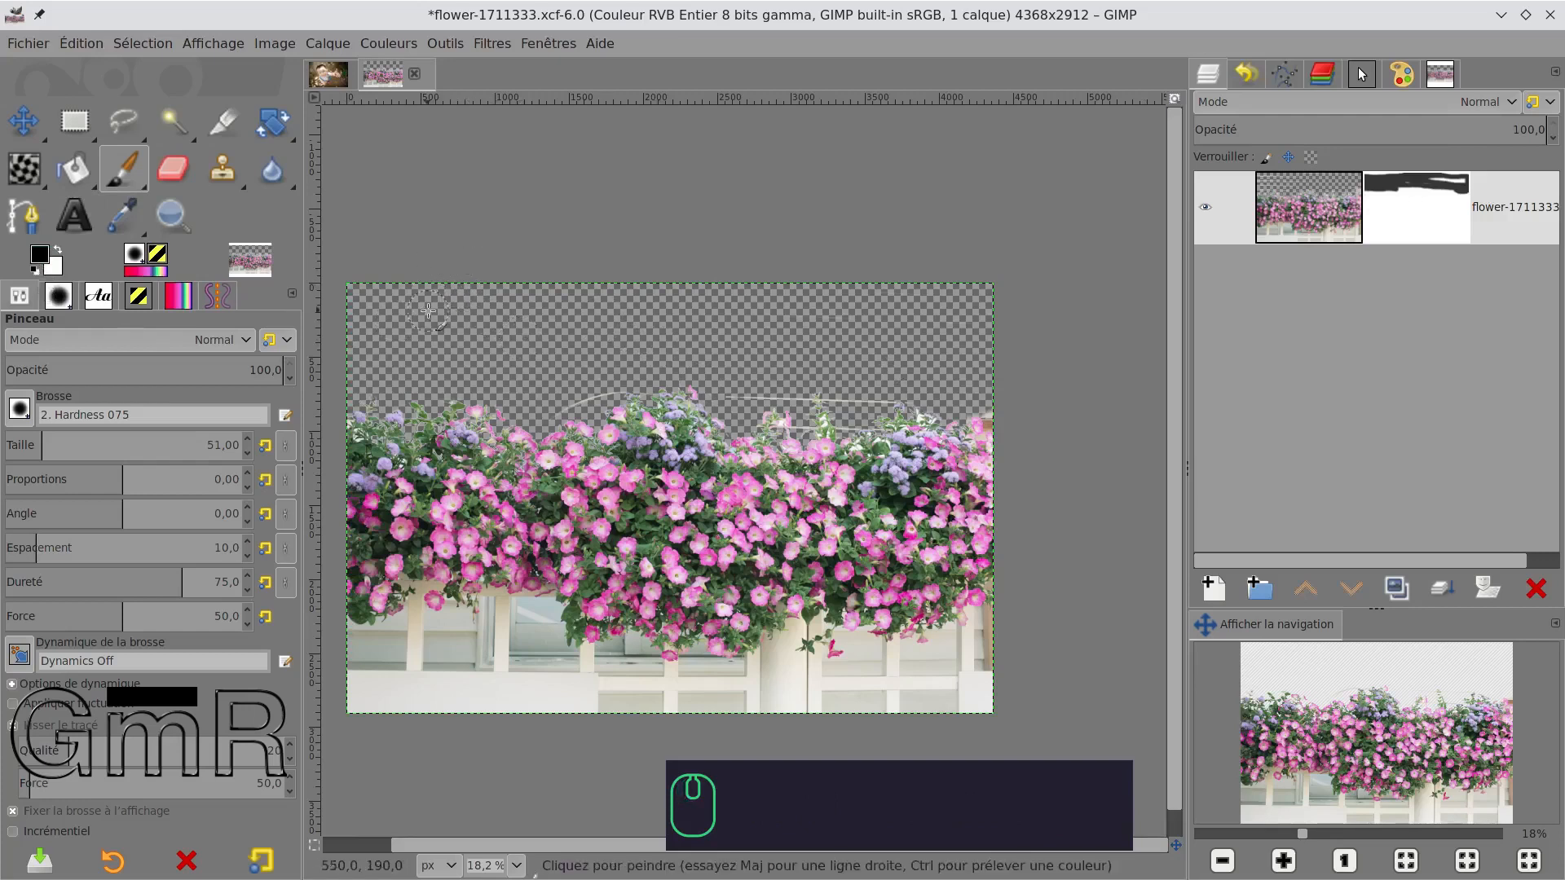
# Step: Touch up the layer mask above the flowers while swapping black and white, then restore black as the foreground colour
pyautogui.press('x')
pyautogui.press('x')
pyautogui.press('x')
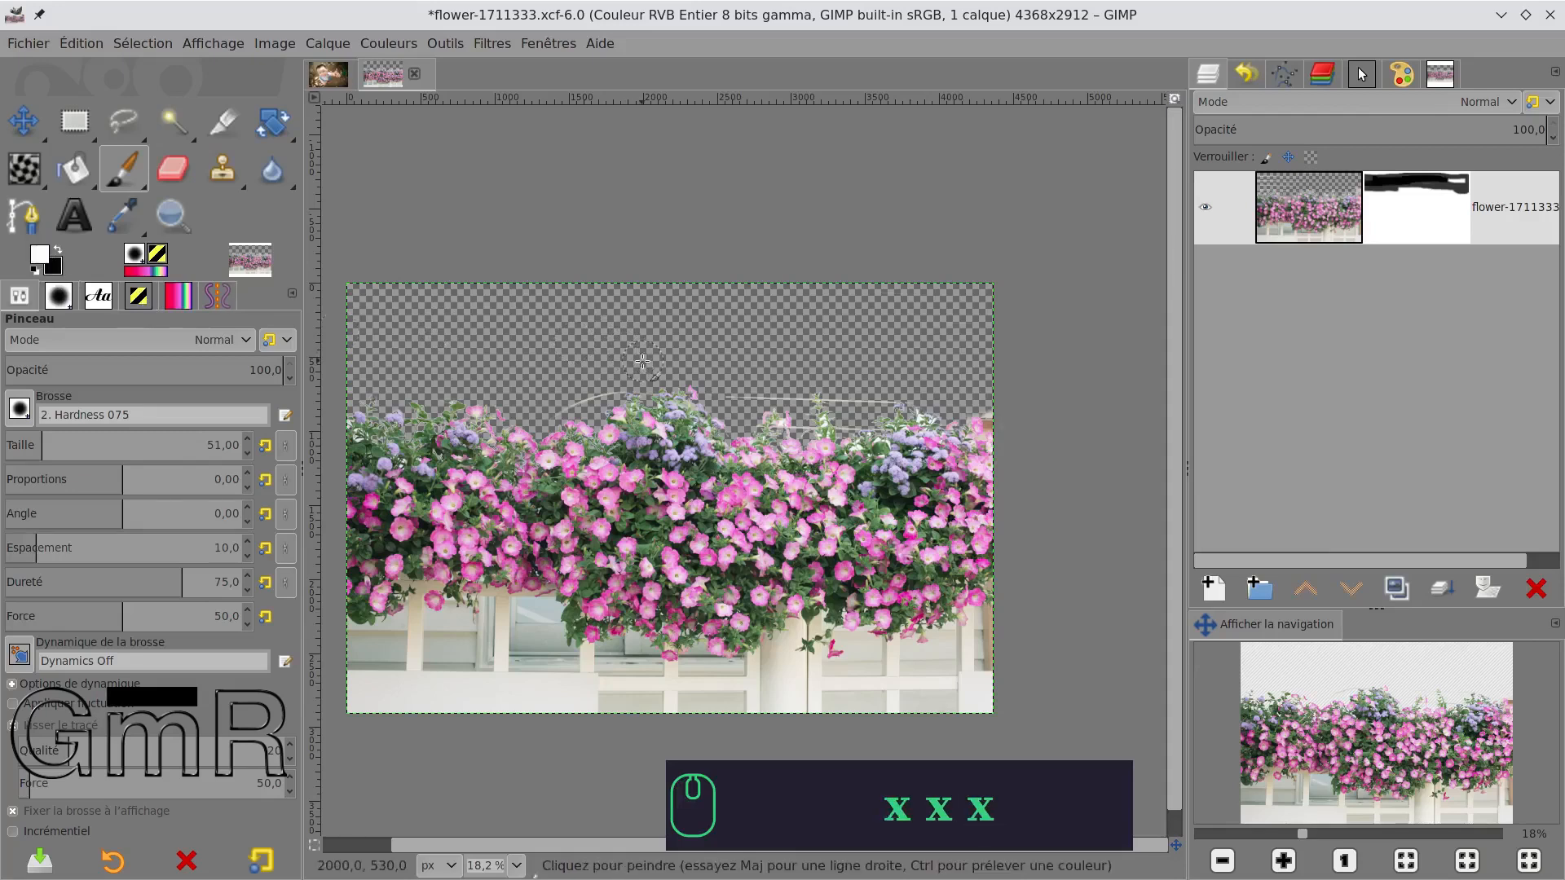
pyautogui.moveTo(605, 390); pyautogui.dragTo(585, 396)
pyautogui.click(1438, 199)
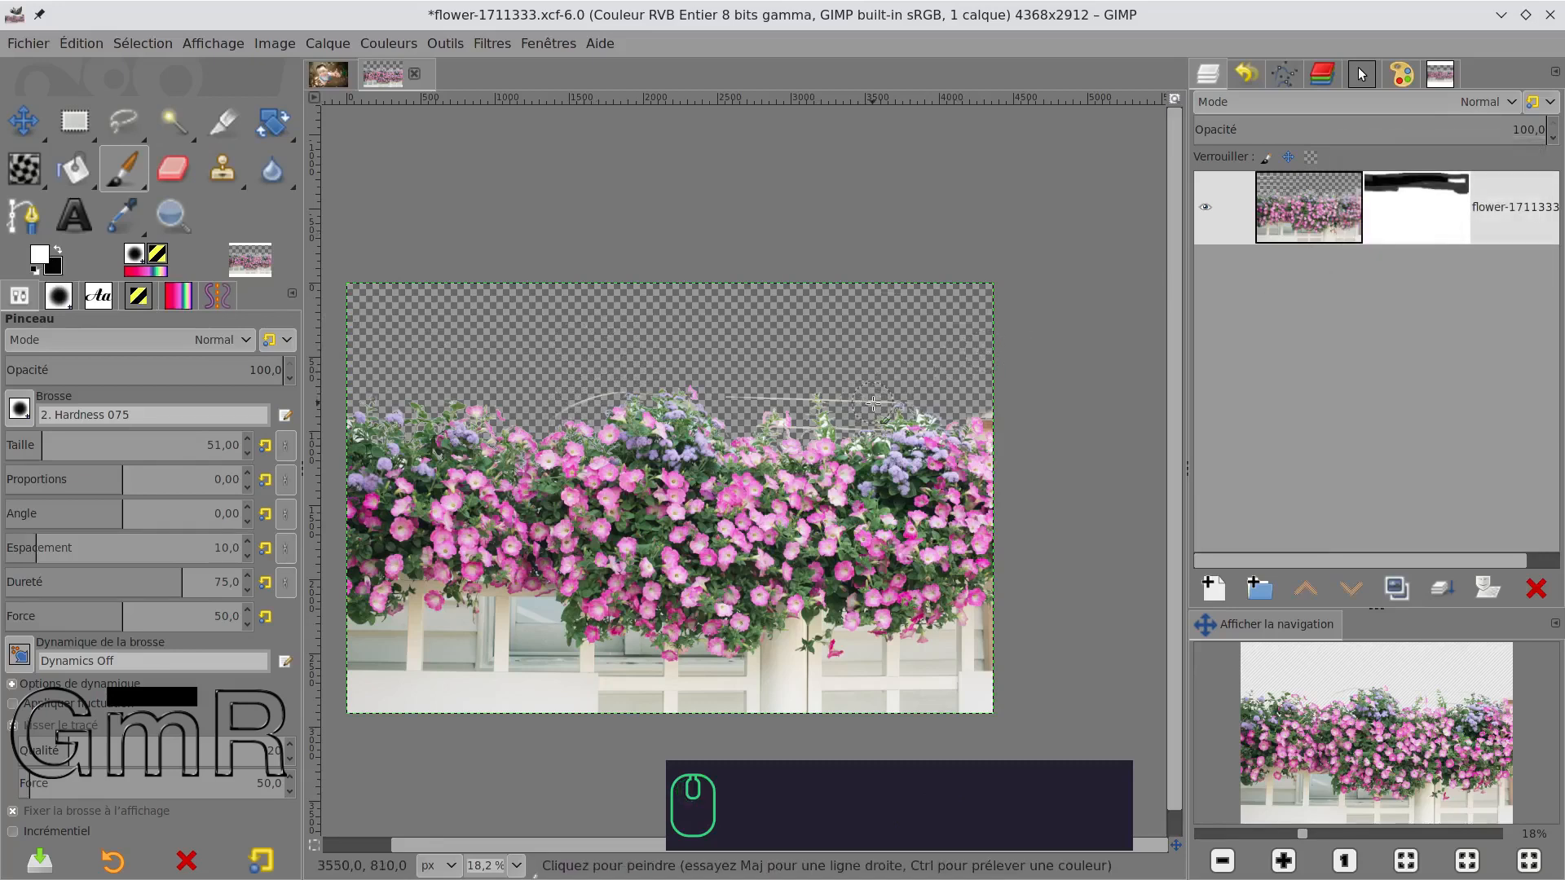
pyautogui.press('x')
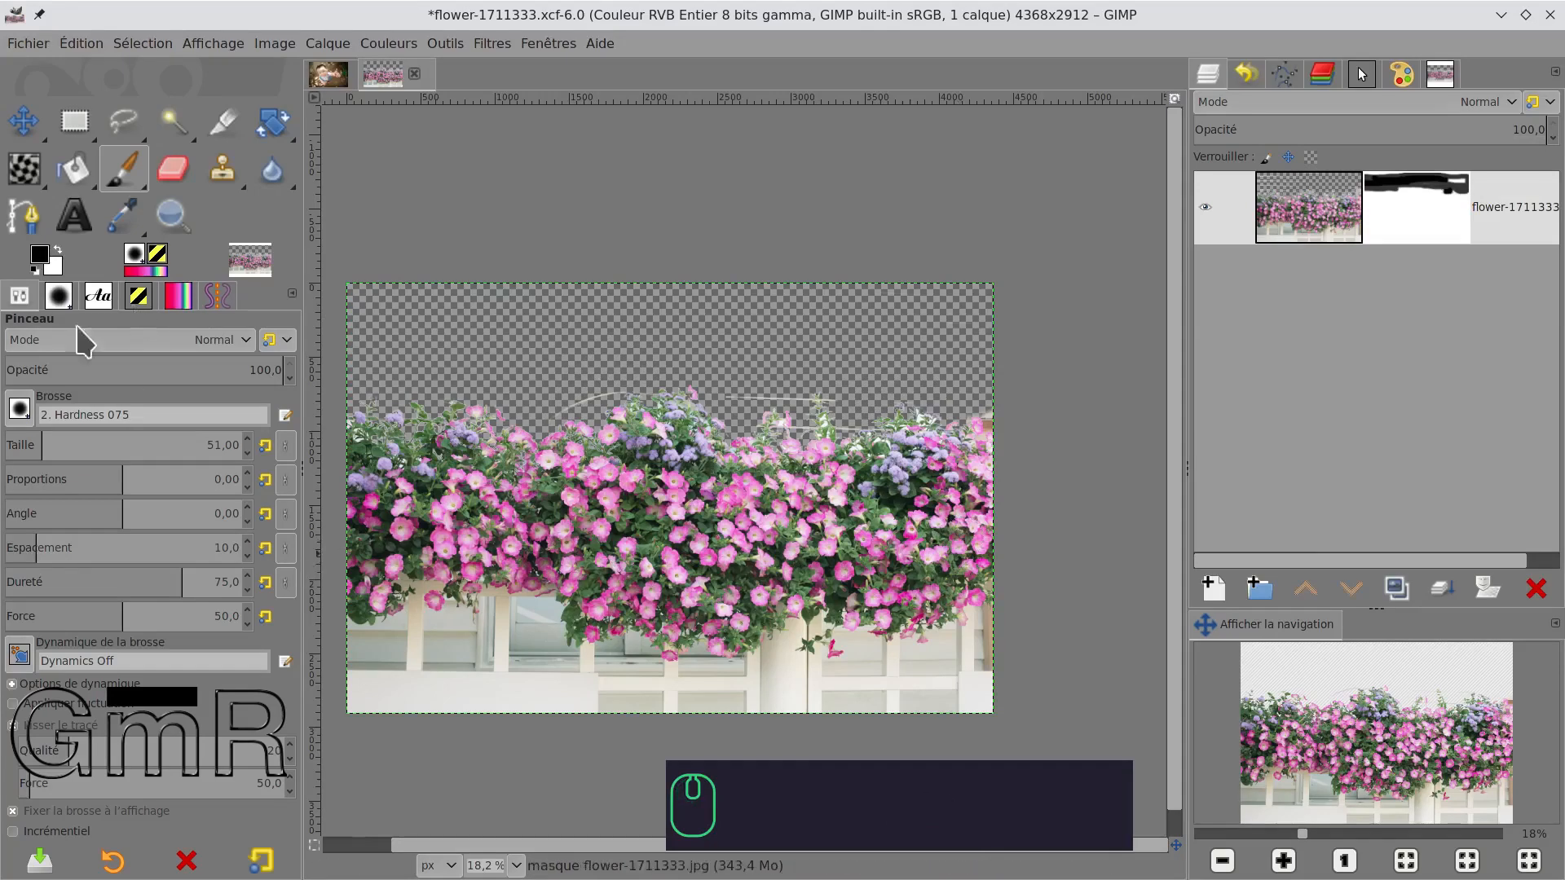
# Step: Set the brush size to 143 and paint the mask black over the window frames beneath the flowers
pyautogui.moveTo(40, 446); pyautogui.dragTo(199, 446)
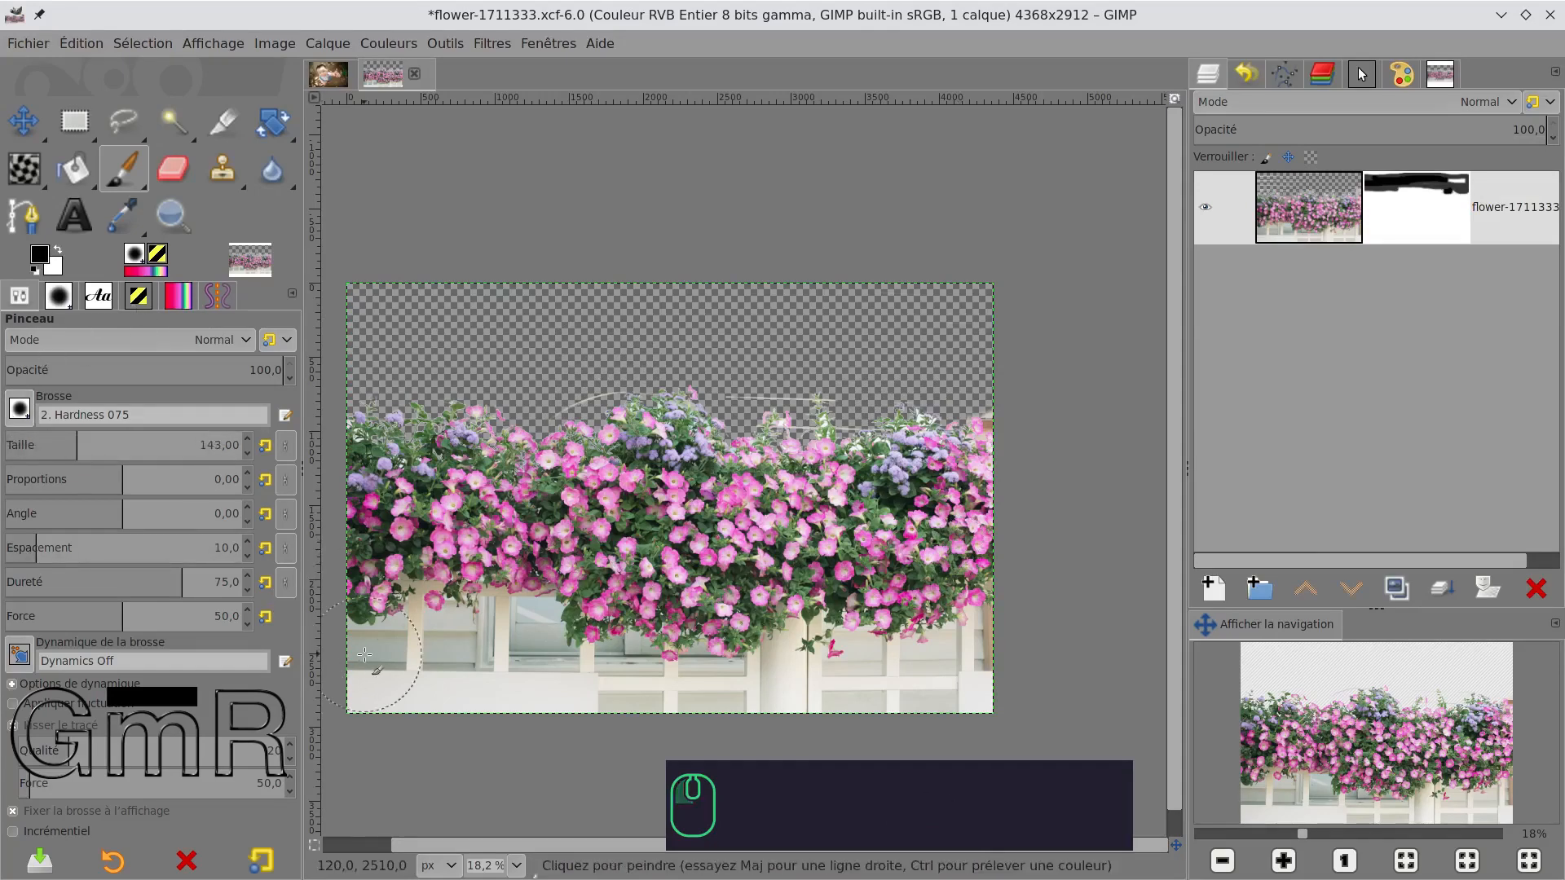
pyautogui.moveTo(361, 654)
pyautogui.mouseDown()
pyautogui.moveTo(961, 704)
pyautogui.moveTo(1033, 688)
pyautogui.moveTo(1006, 651)
pyautogui.mouseUp()
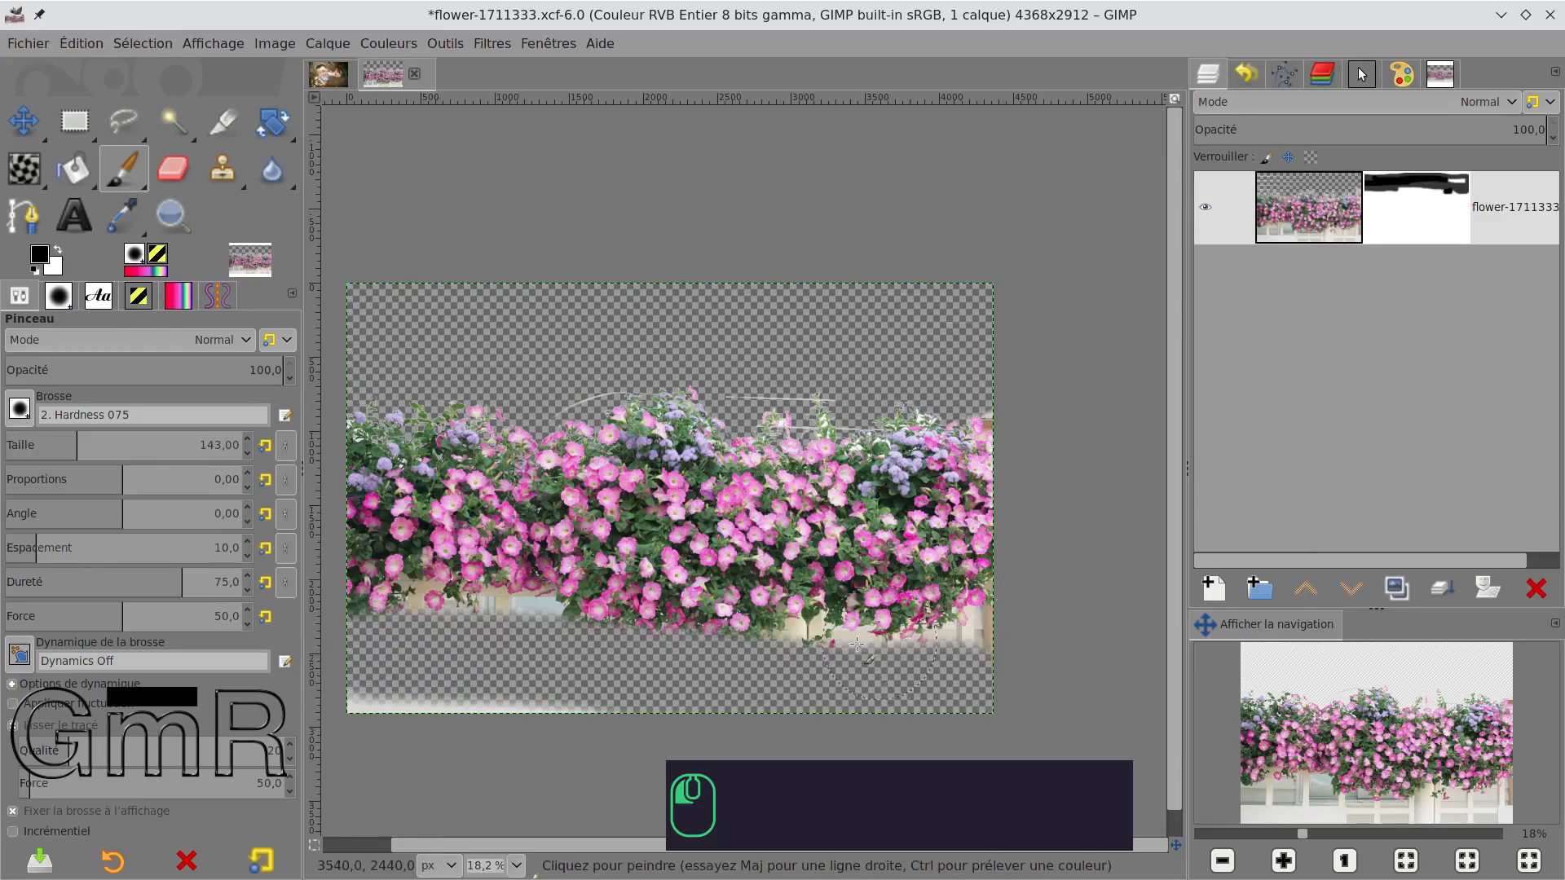
pyautogui.moveTo(832, 644)
pyautogui.mouseDown()
pyautogui.moveTo(584, 643)
pyautogui.moveTo(399, 621)
pyautogui.moveTo(393, 671)
pyautogui.moveTo(365, 702)
pyautogui.moveTo(850, 695)
pyautogui.mouseUp()
pyautogui.moveTo(997, 701); pyautogui.dragTo(962, 627)
# Step: Set the brush size to 15 and mask out the stray light strips around the stems above the flowers
pyautogui.scroll(1, 530, 388)
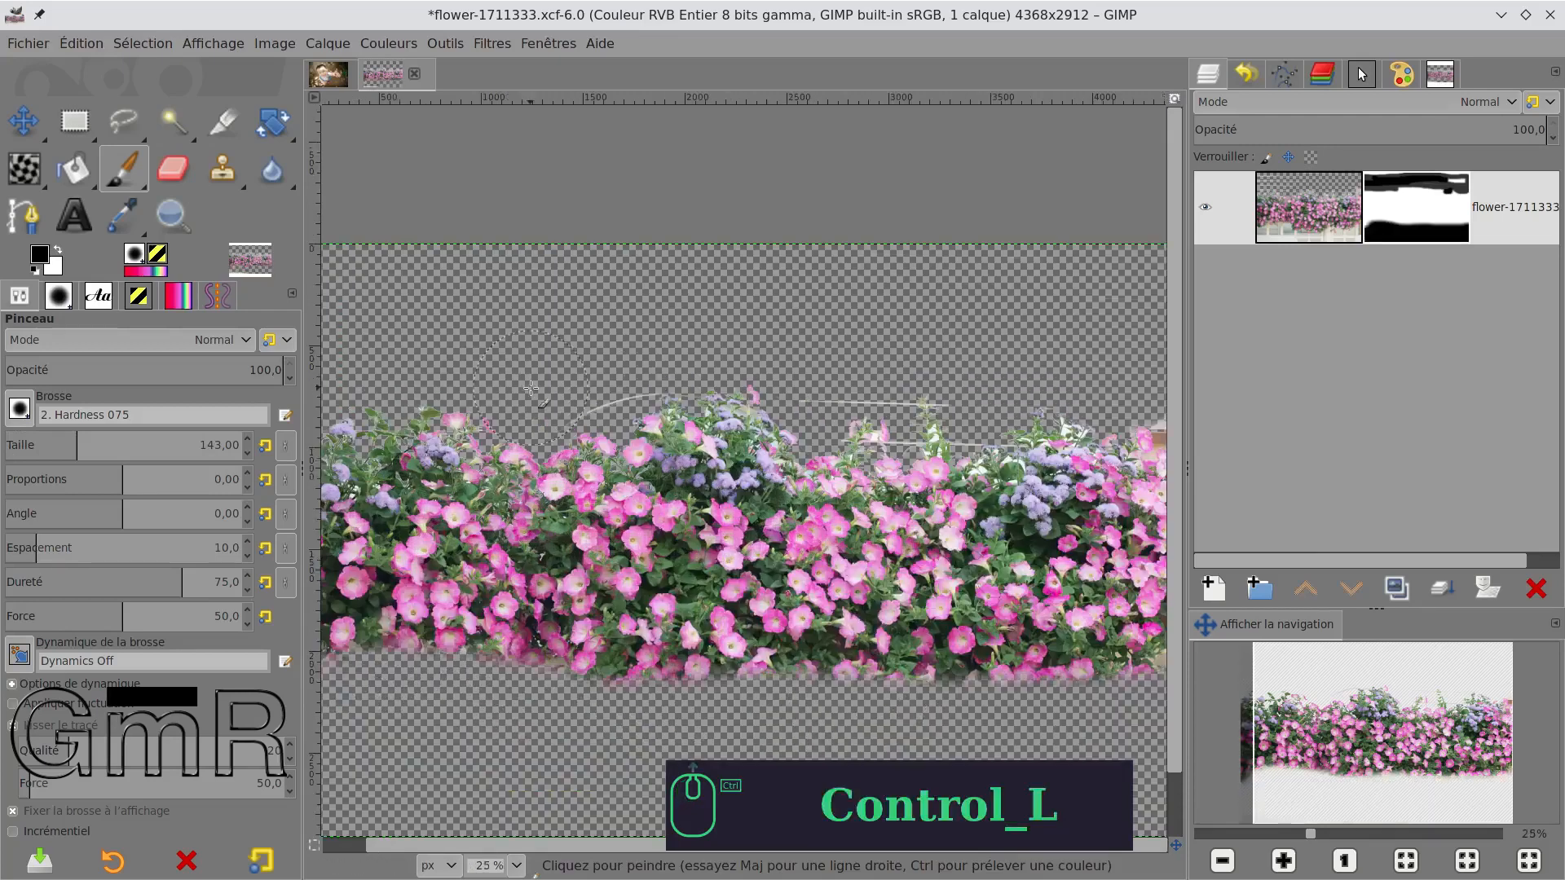
pyautogui.scroll(1, 562, 395)
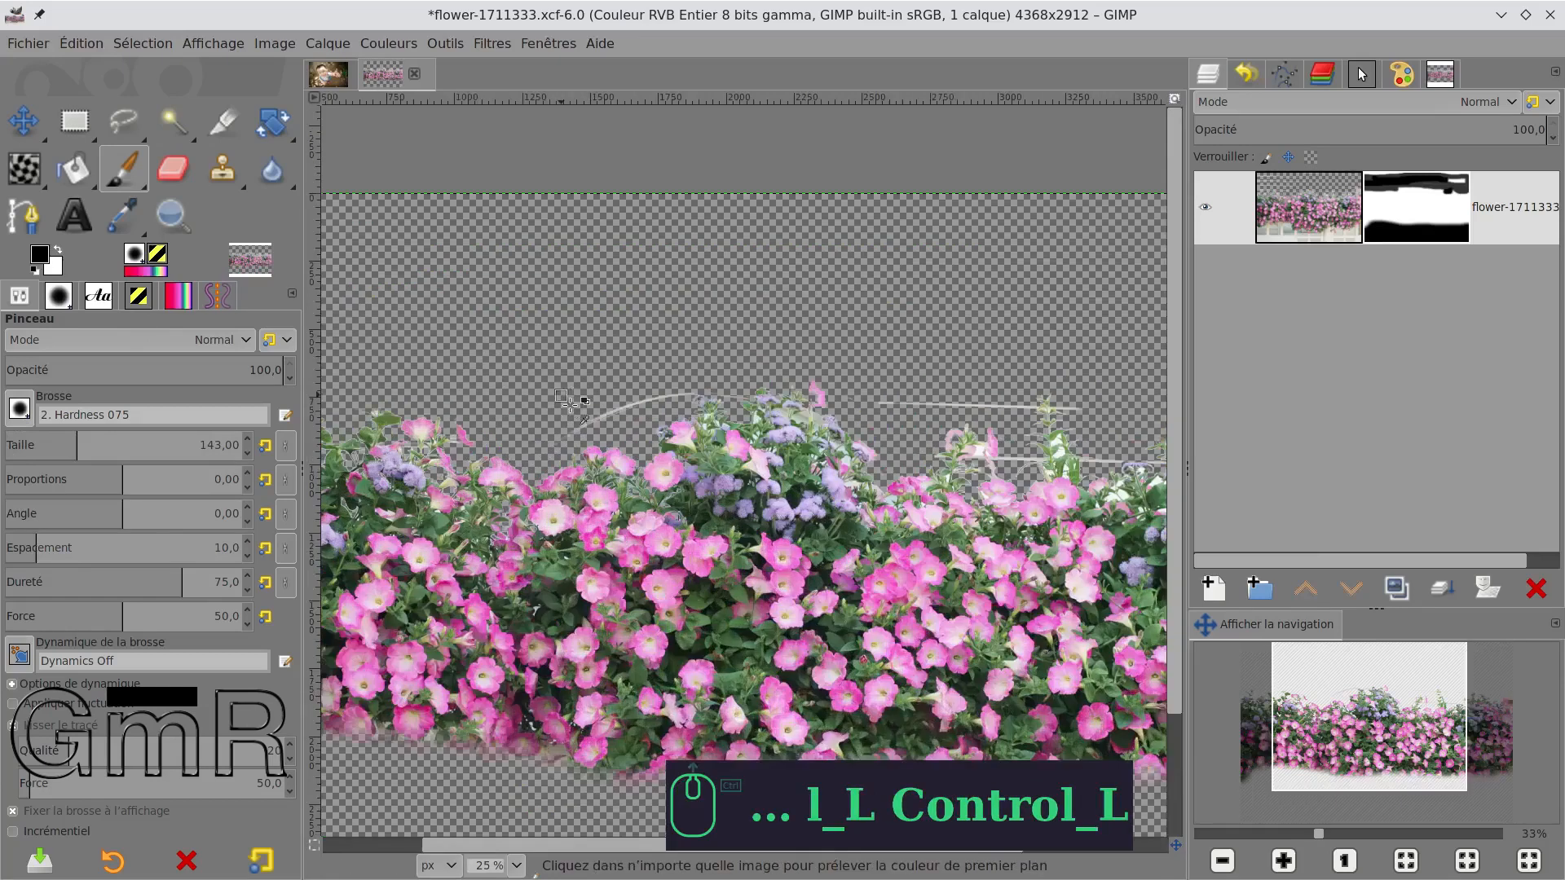
pyautogui.scroll(4, 568, 401)
pyautogui.moveTo(39, 445); pyautogui.dragTo(42, 444)
pyautogui.moveTo(555, 529)
pyautogui.mouseDown()
pyautogui.moveTo(660, 460)
pyautogui.moveTo(754, 432)
pyautogui.mouseUp()
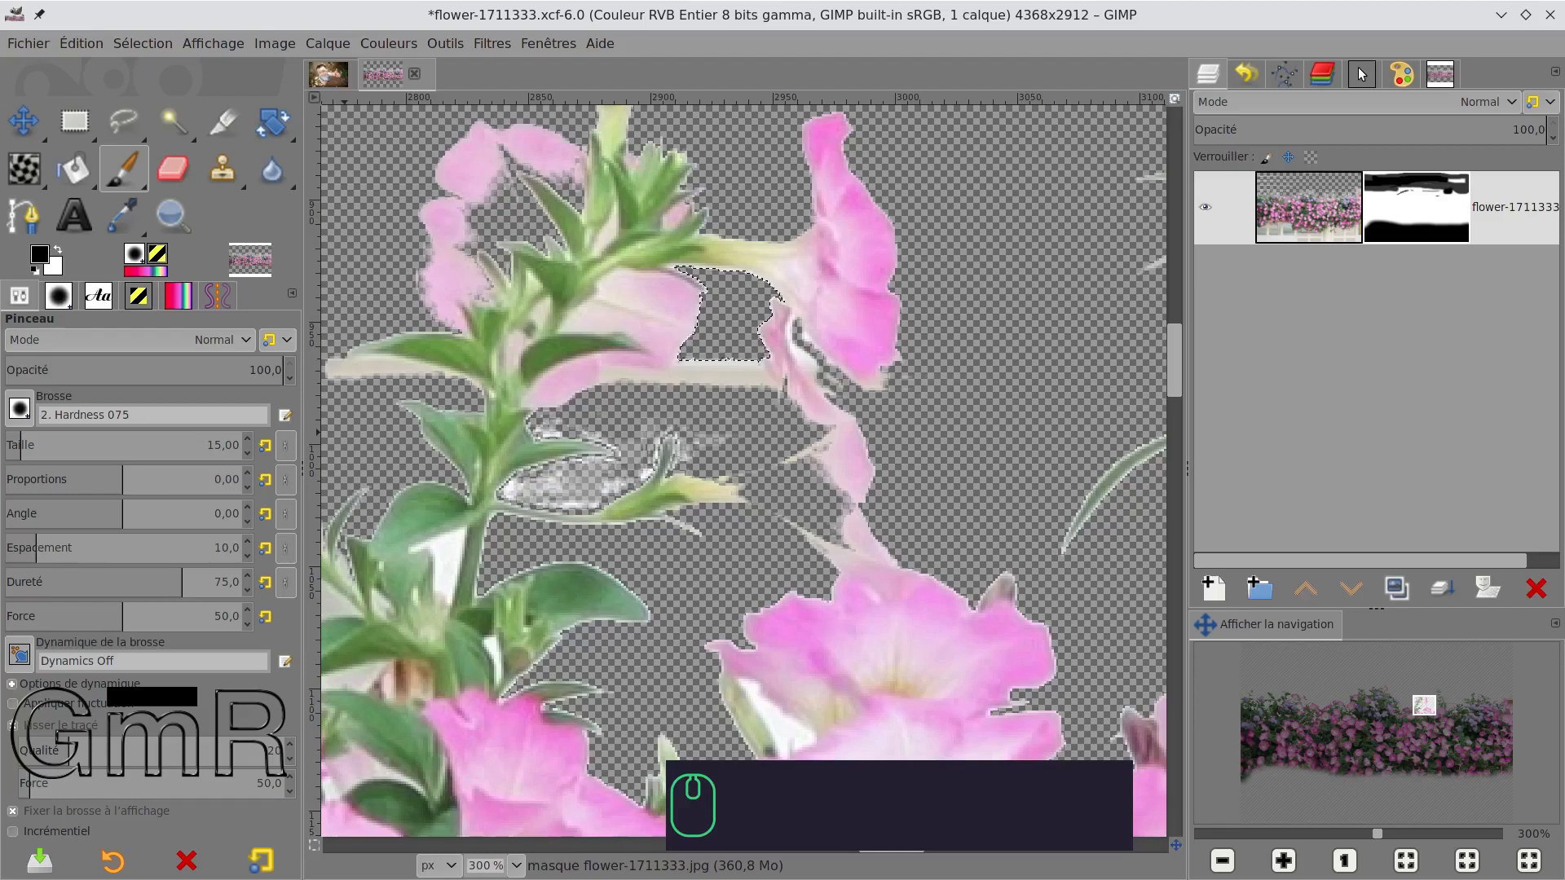
# Step: Add the masked flower image as a new layer on its own canvas and hide the original masked layer
pyautogui.hotkey('shift', 'ctrl', 'j')
pyautogui.press('u')
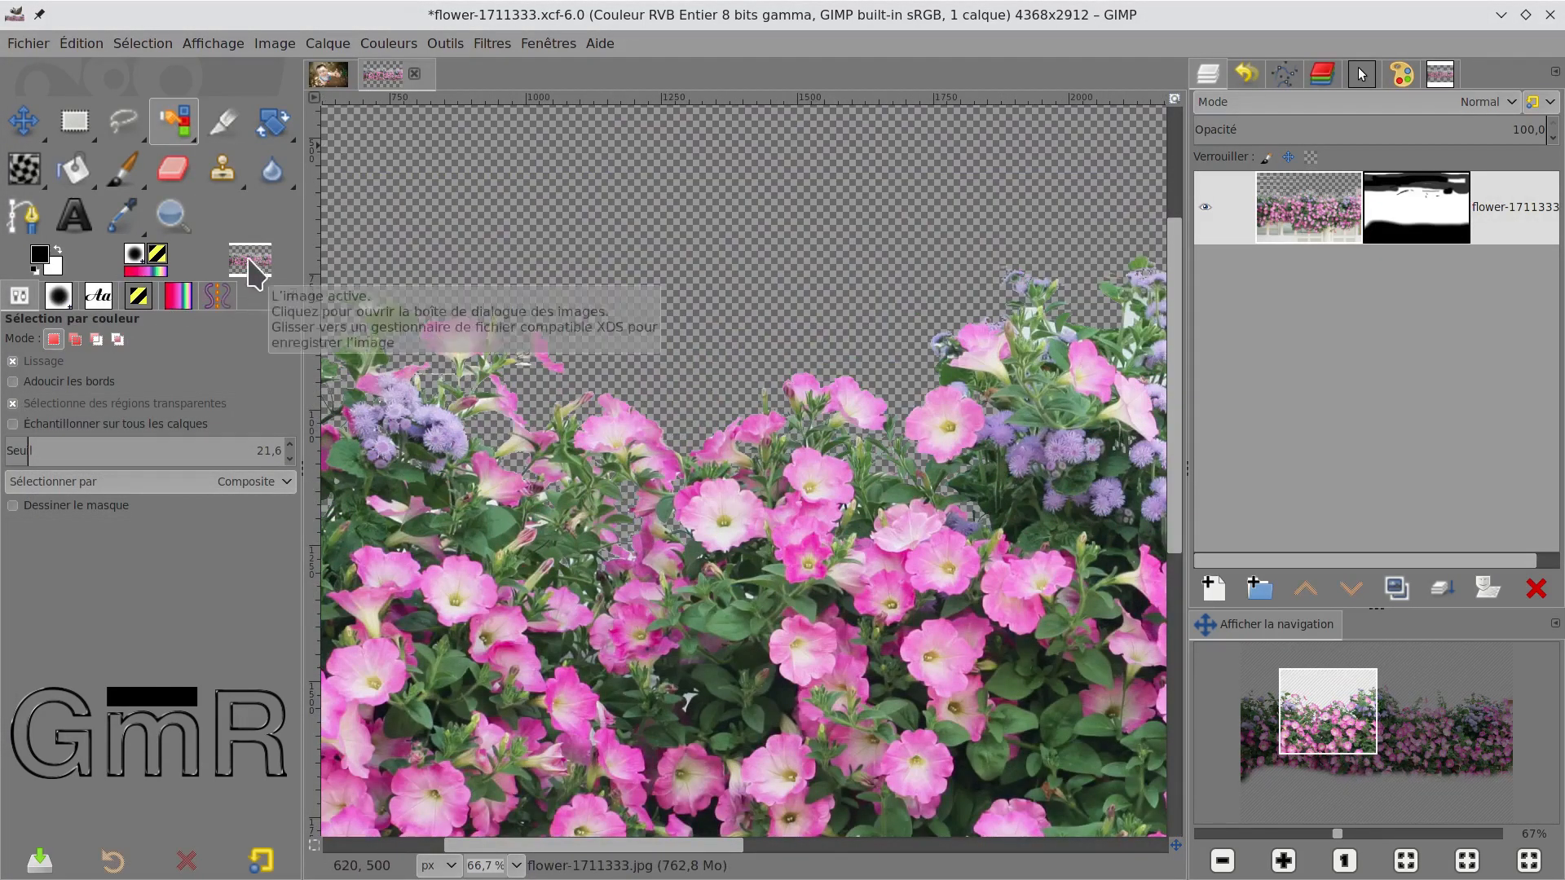
pyautogui.moveTo(249, 261); pyautogui.dragTo(664, 237)
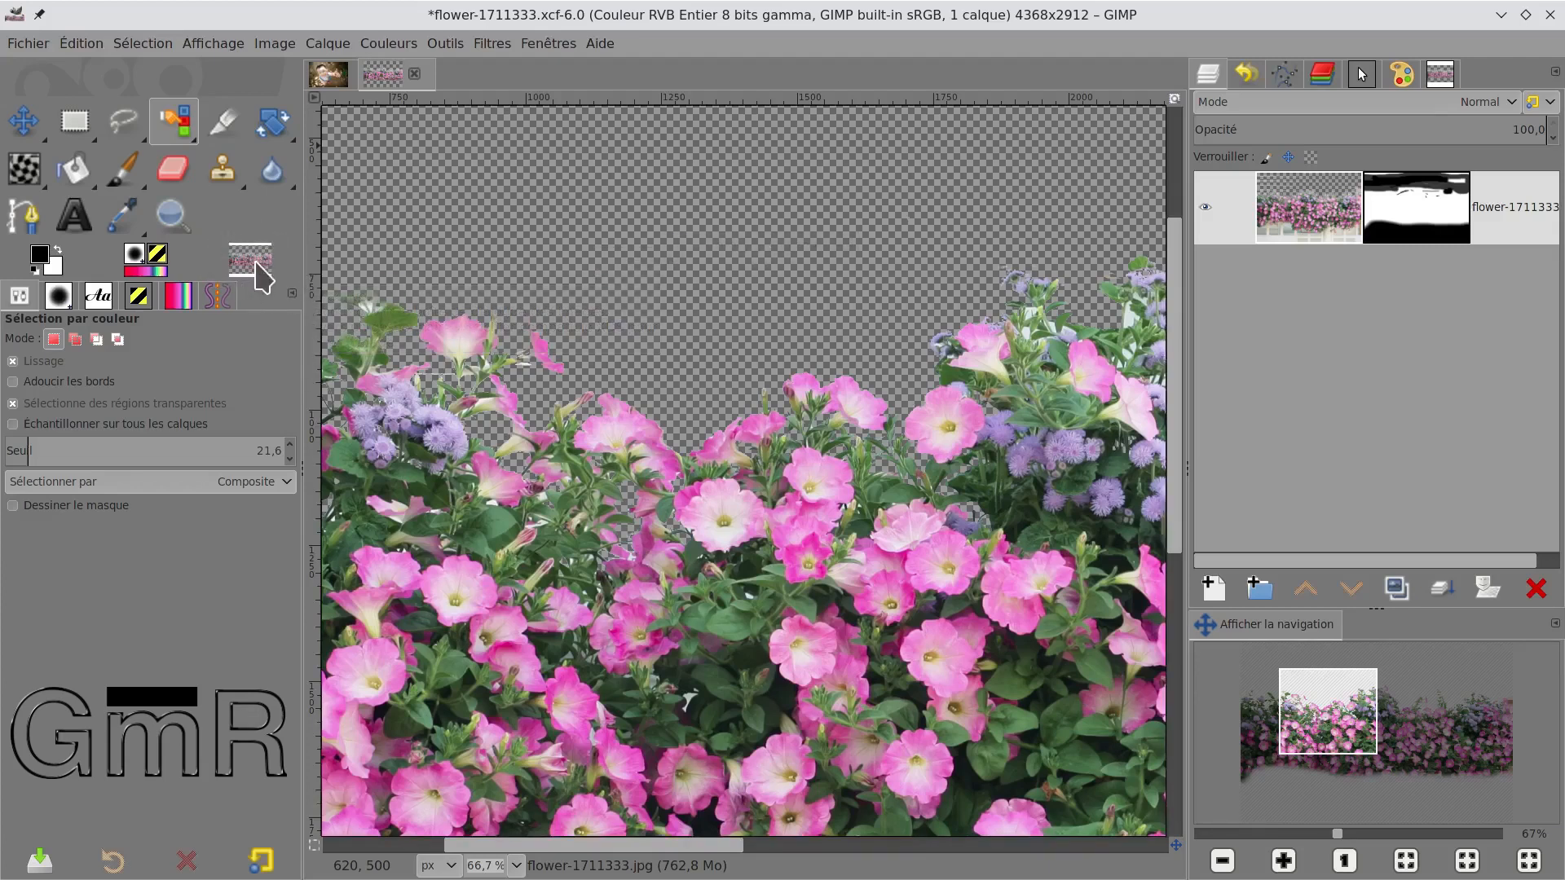
pyautogui.moveTo(260, 277); pyautogui.dragTo(905, 321)
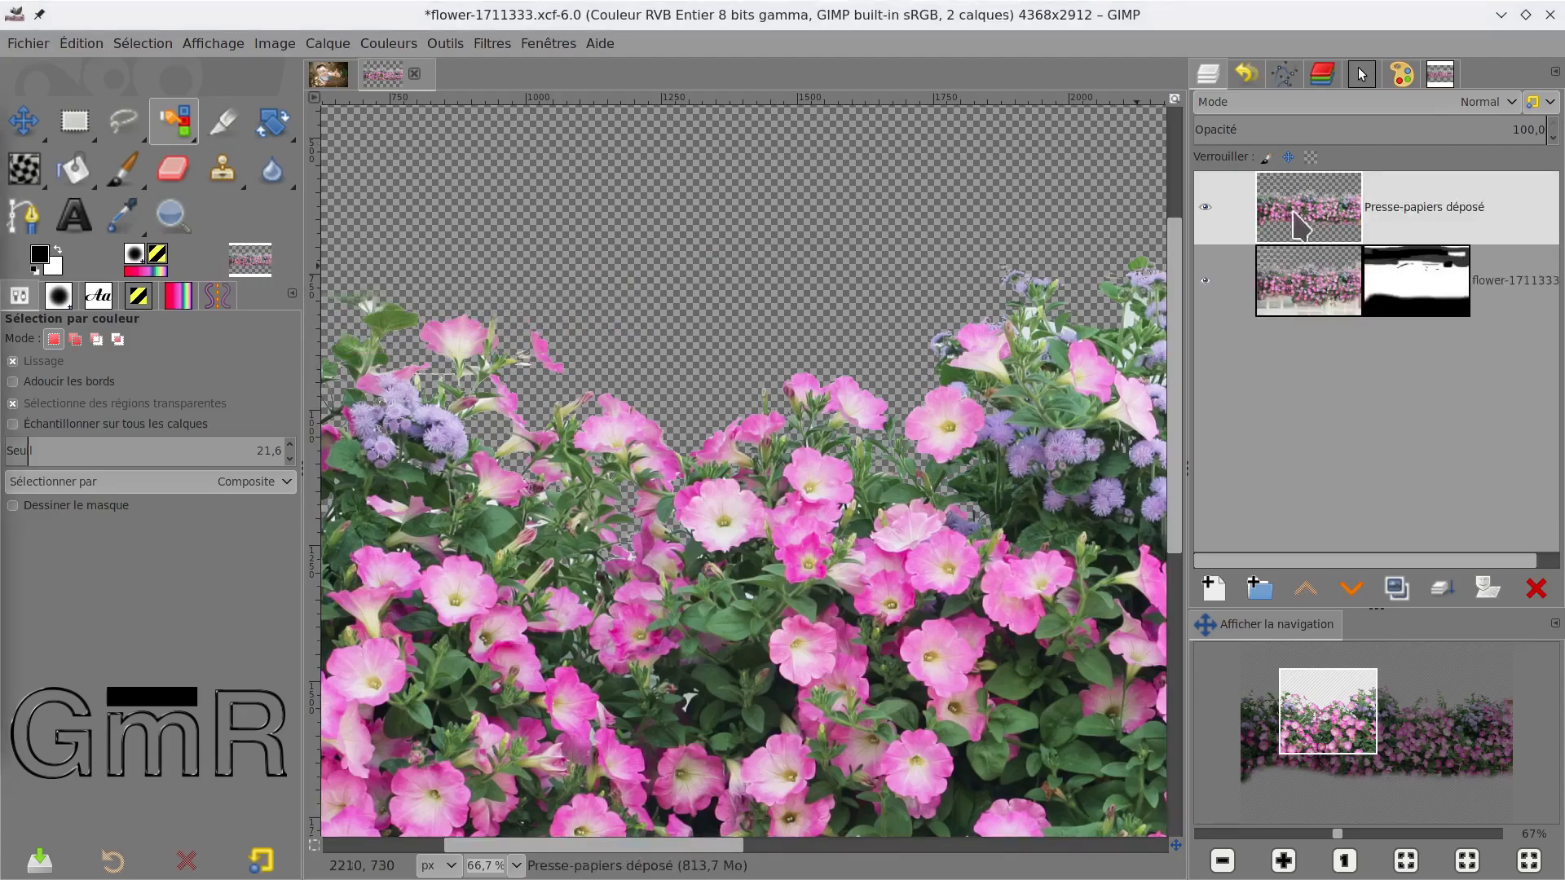
pyautogui.click(1205, 281)
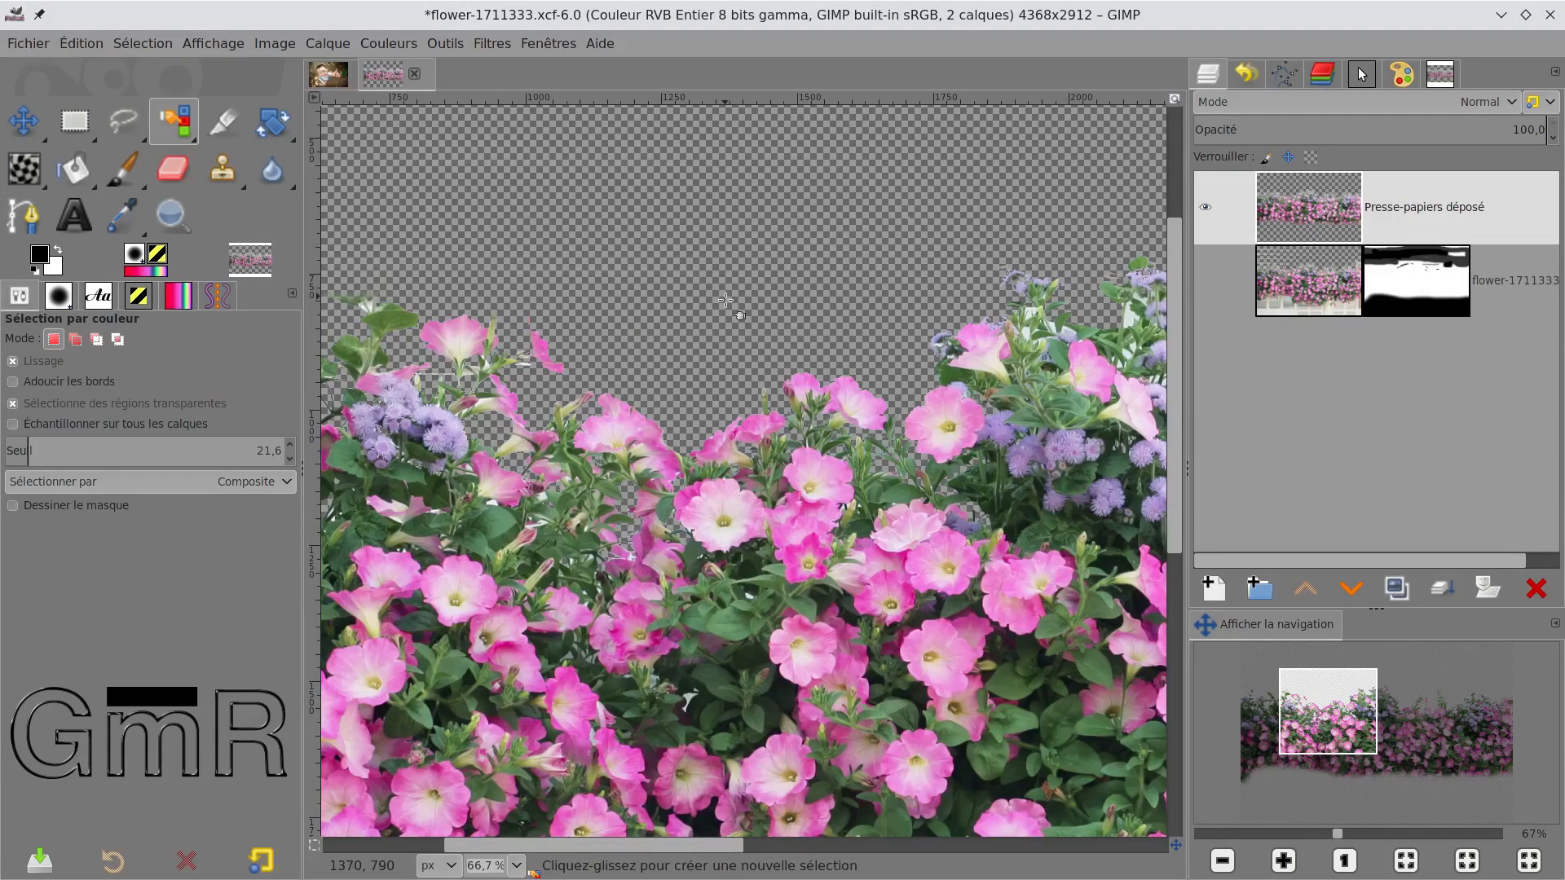
pyautogui.scroll(-5, 726, 301)
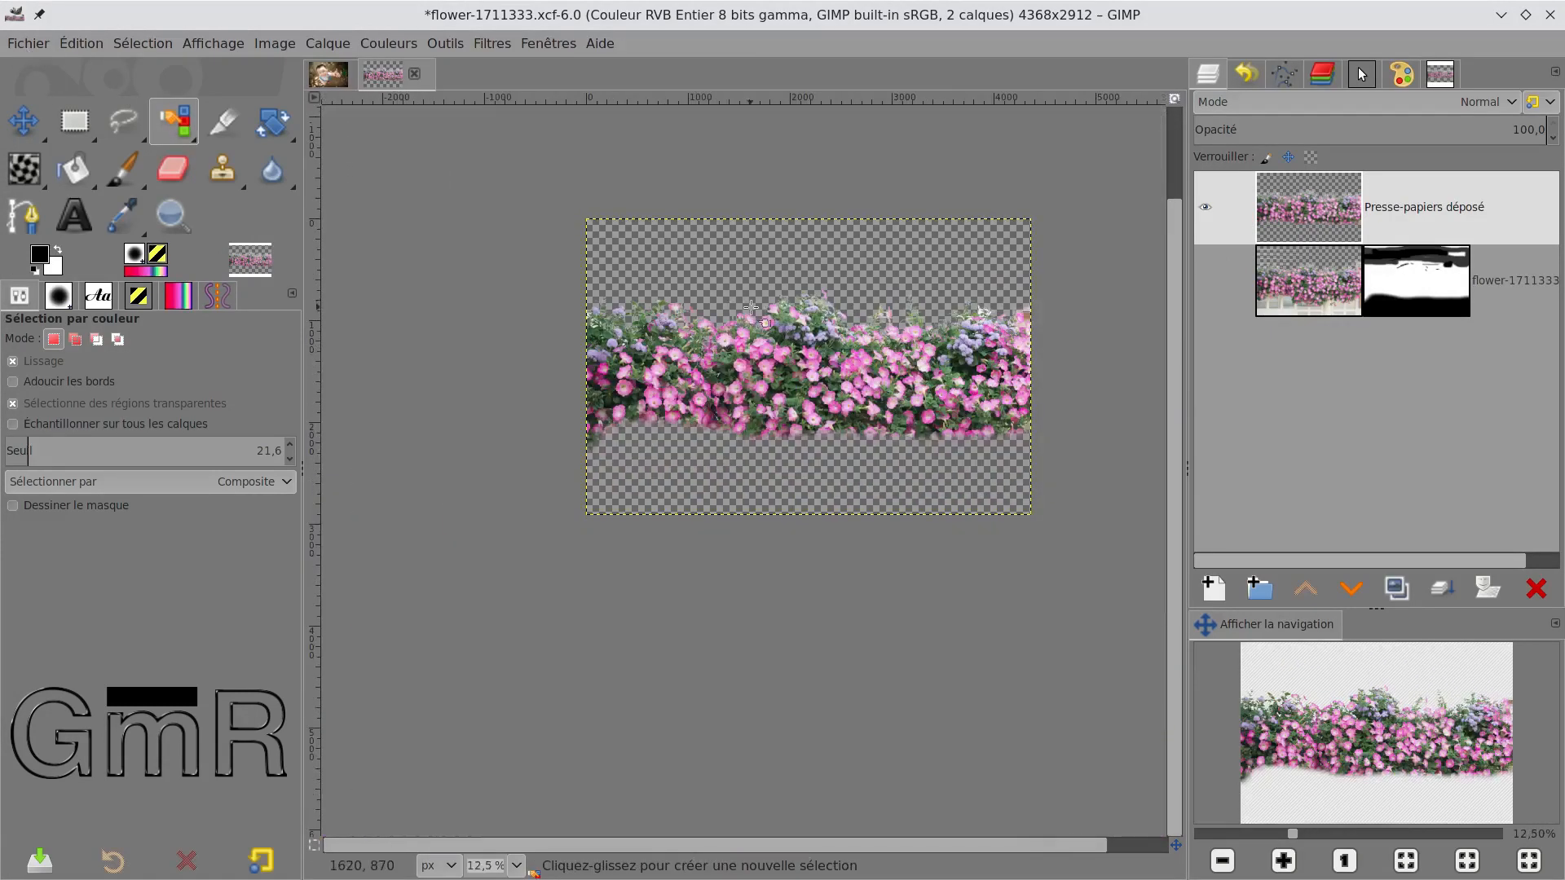
pyautogui.hotkey('shift', 'ctrl', 'j')
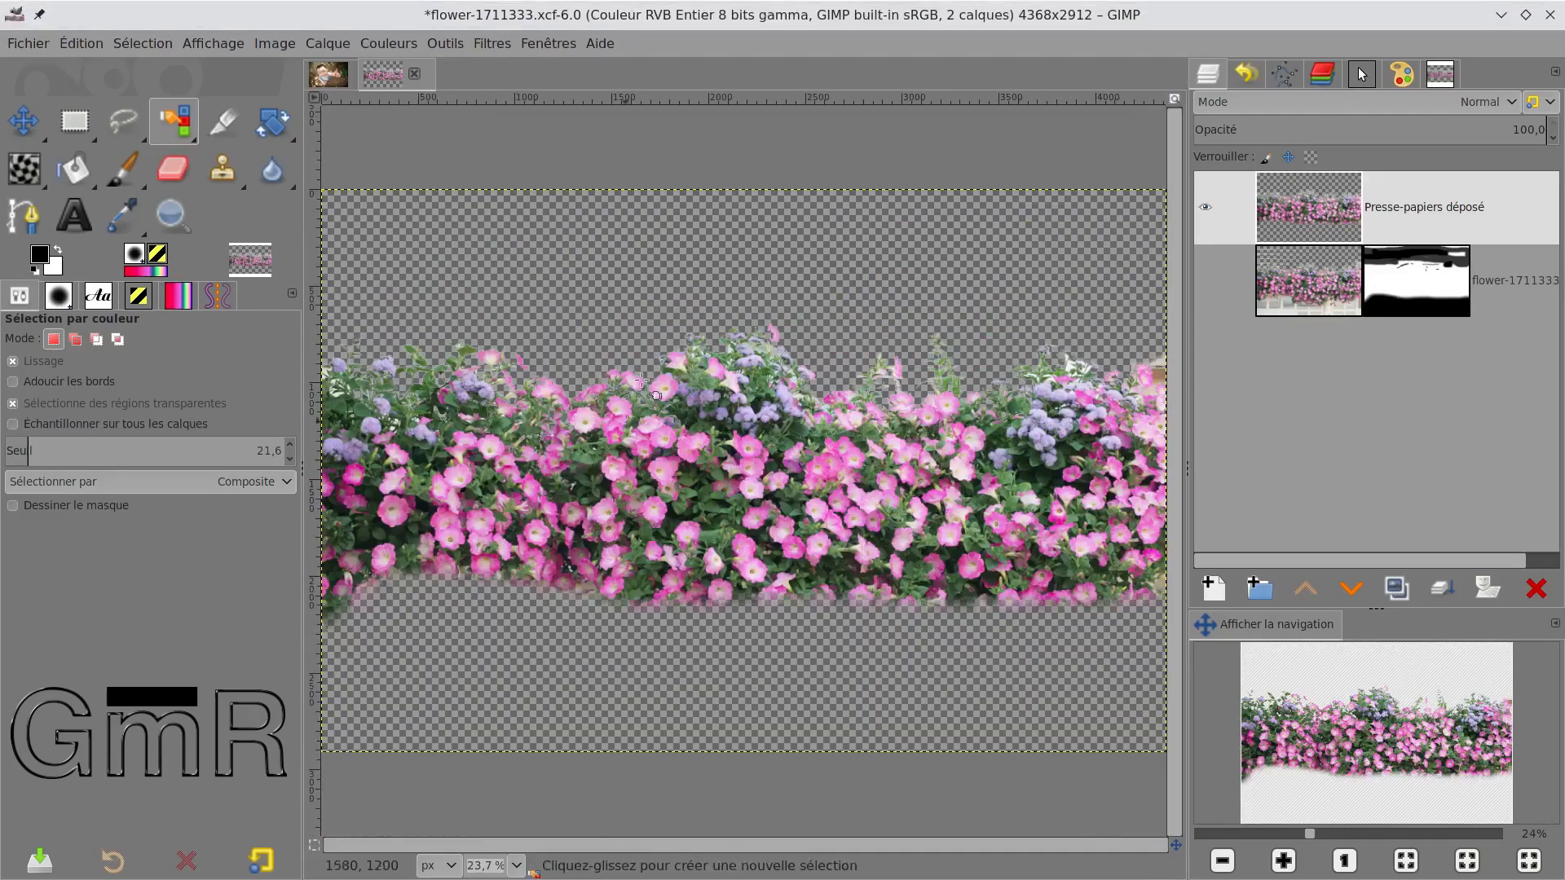
# Step: Link the two flower layers and move them down so the flowers sit along the image's lower edge
pyautogui.click(1227, 207)
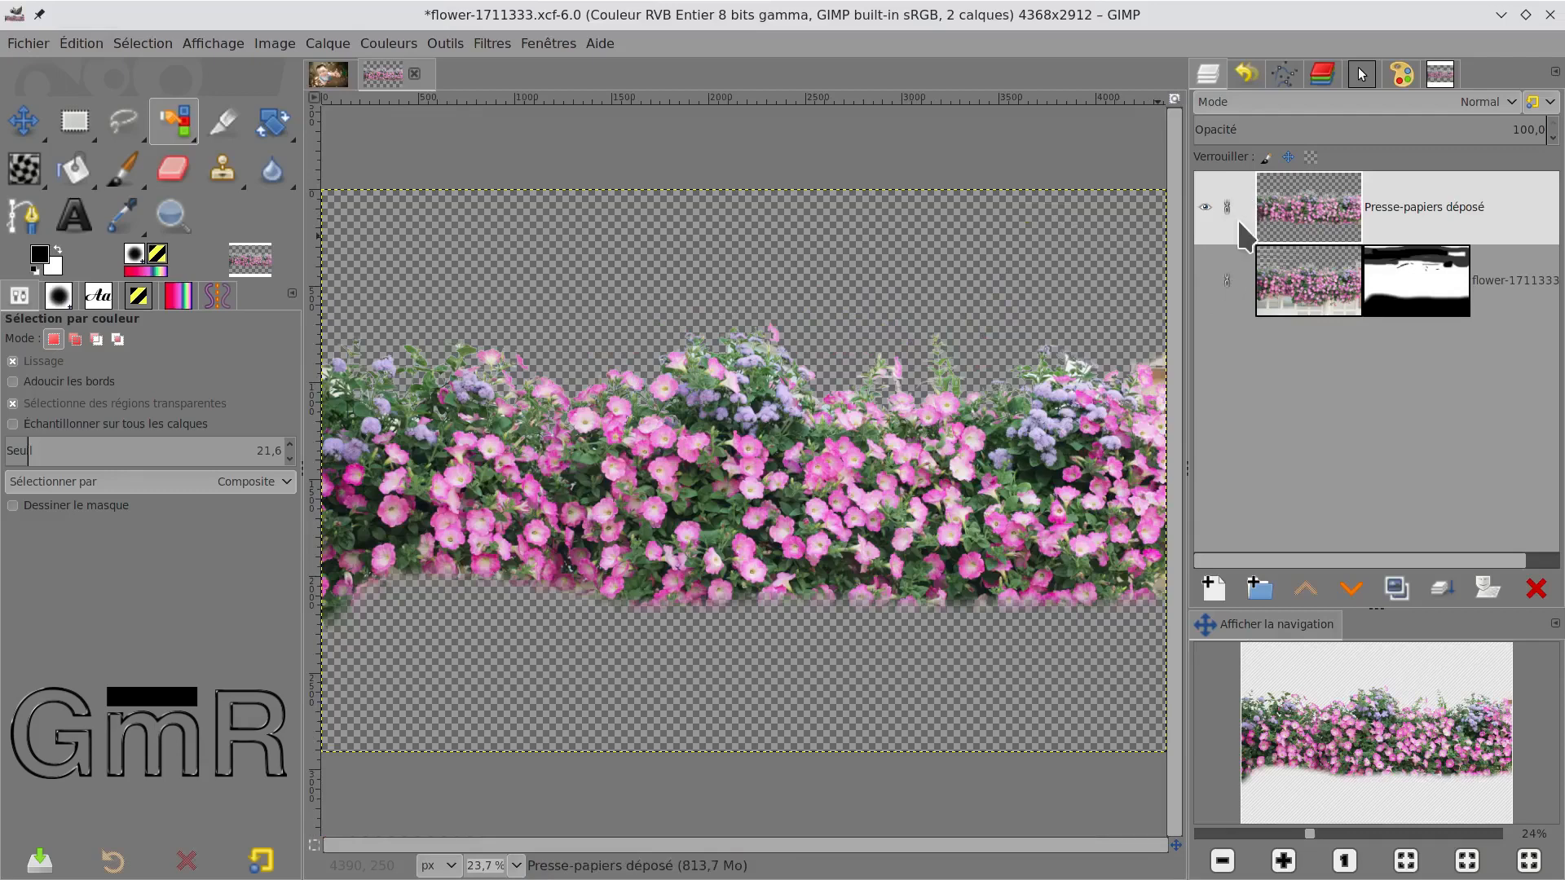
pyautogui.click(23, 121)
pyautogui.moveTo(659, 430); pyautogui.dragTo(665, 636)
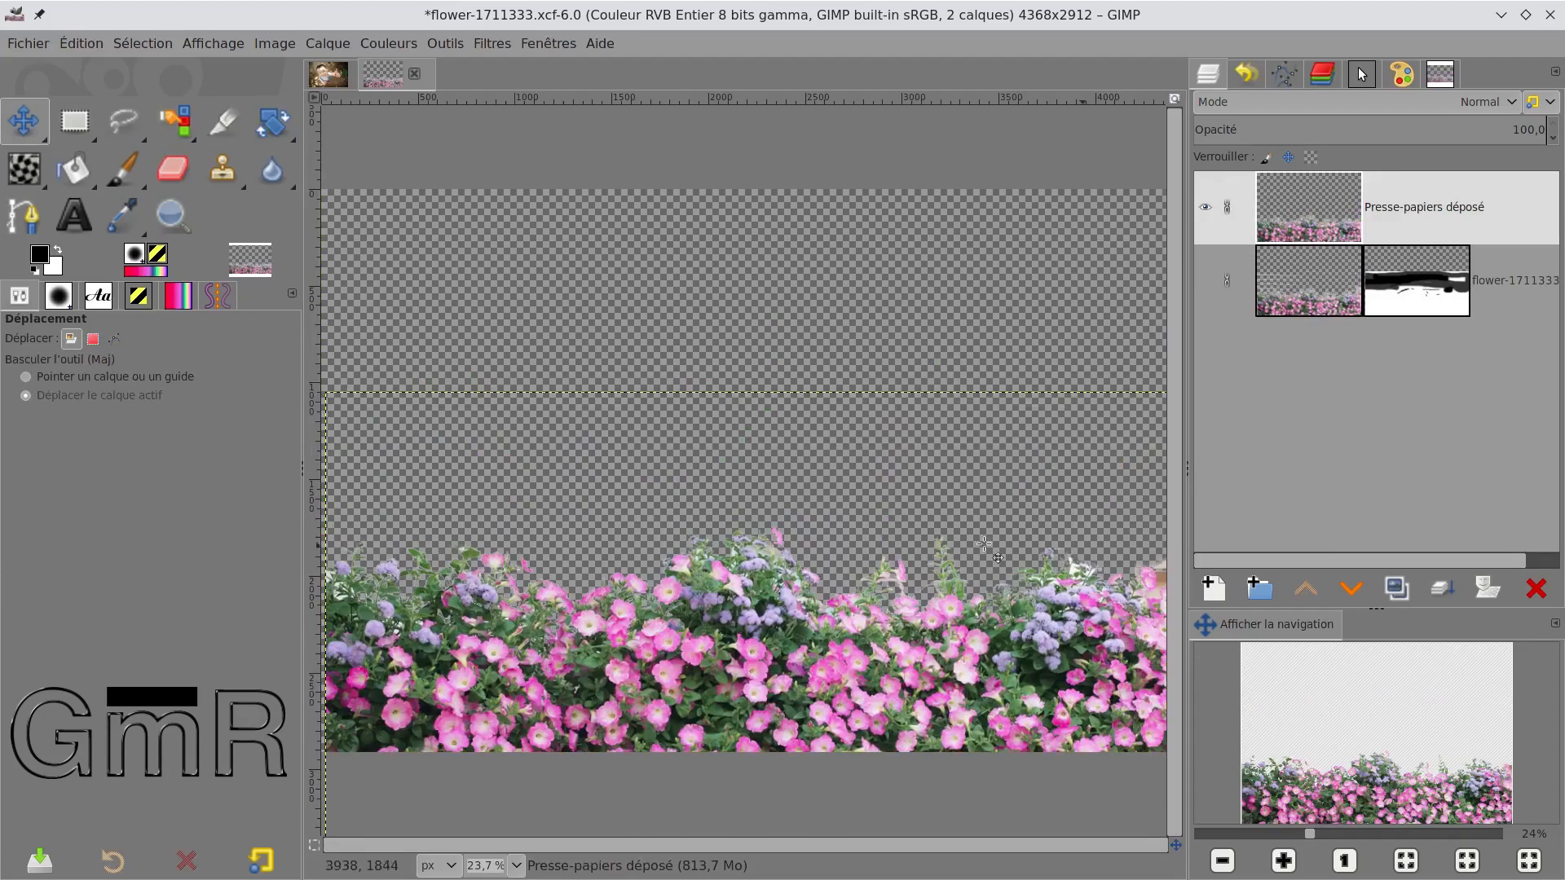
pyautogui.scroll(-2, 909, 487)
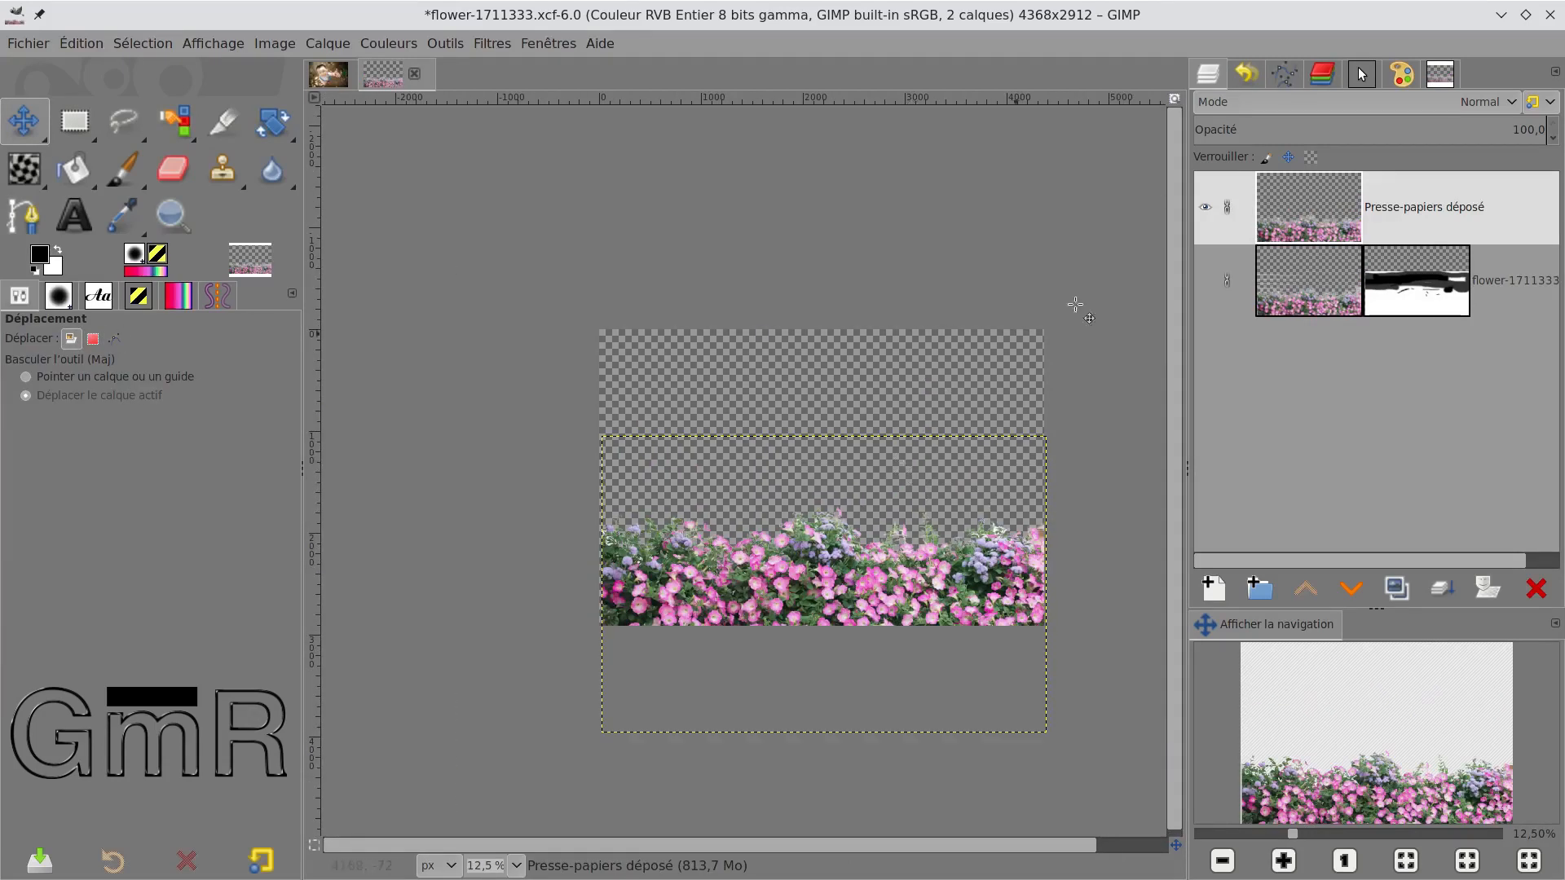
# Step: Fit the upper flower layer to the image size and save flower-1711333.xcf
pyautogui.click(28, 43)
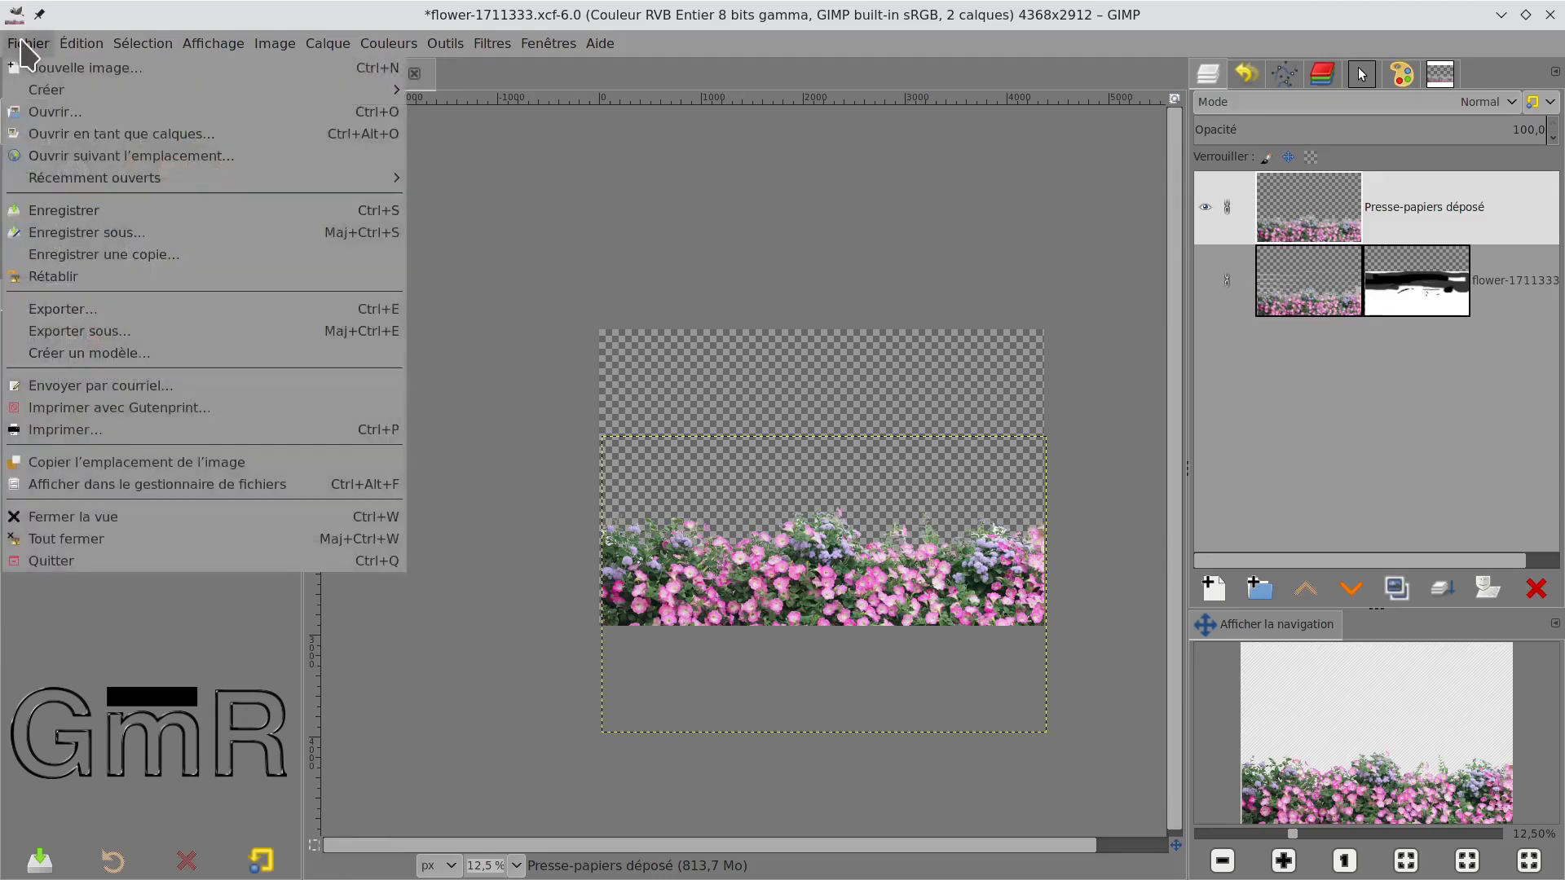
pyautogui.click(65, 214)
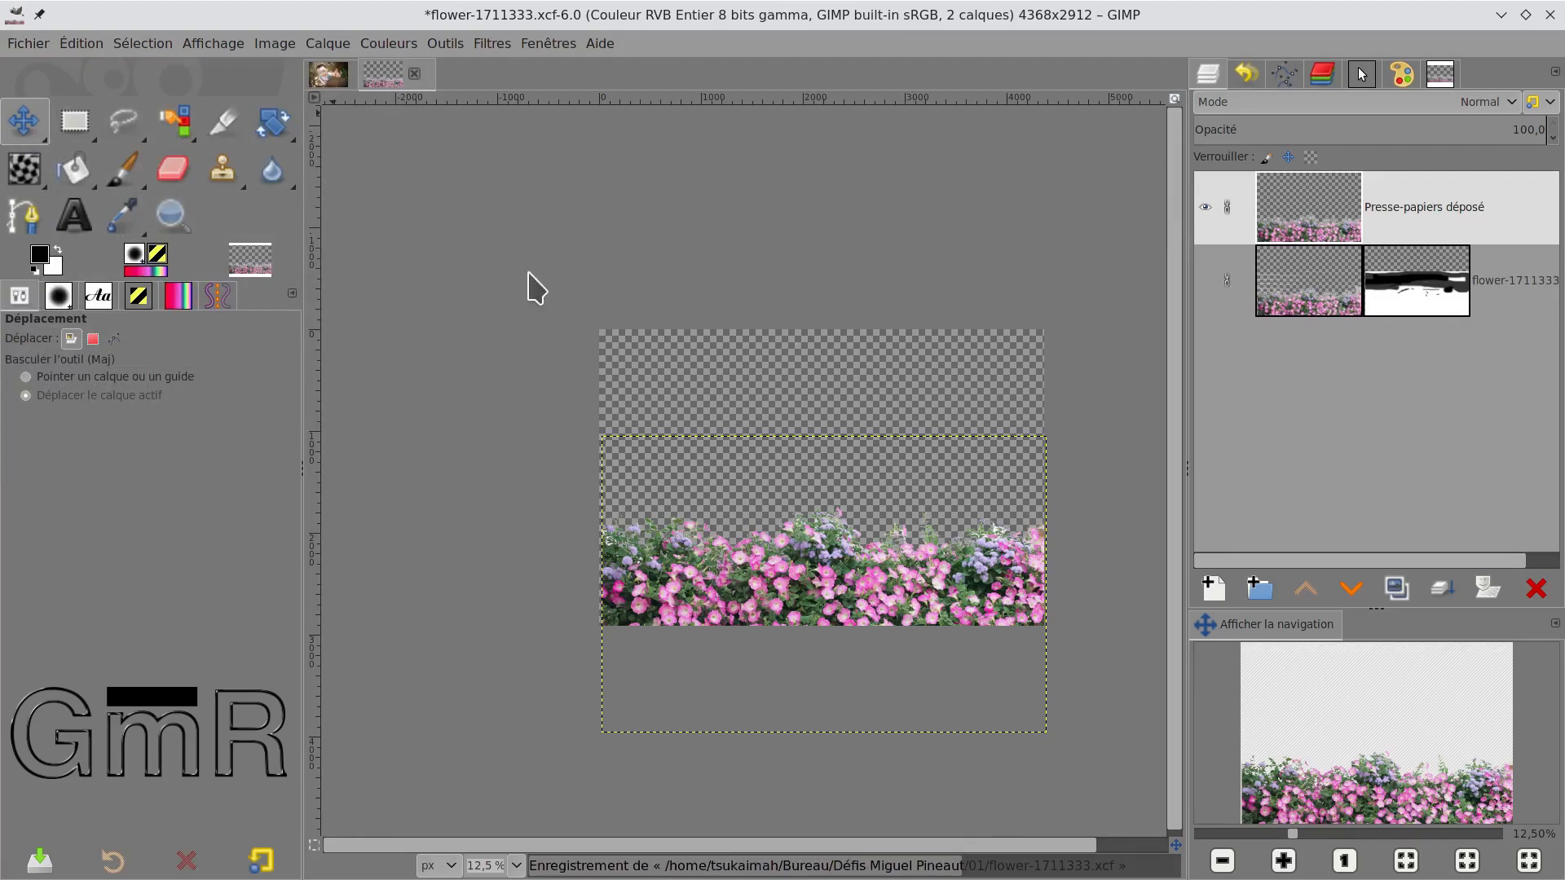
pyautogui.rightClick(1314, 218)
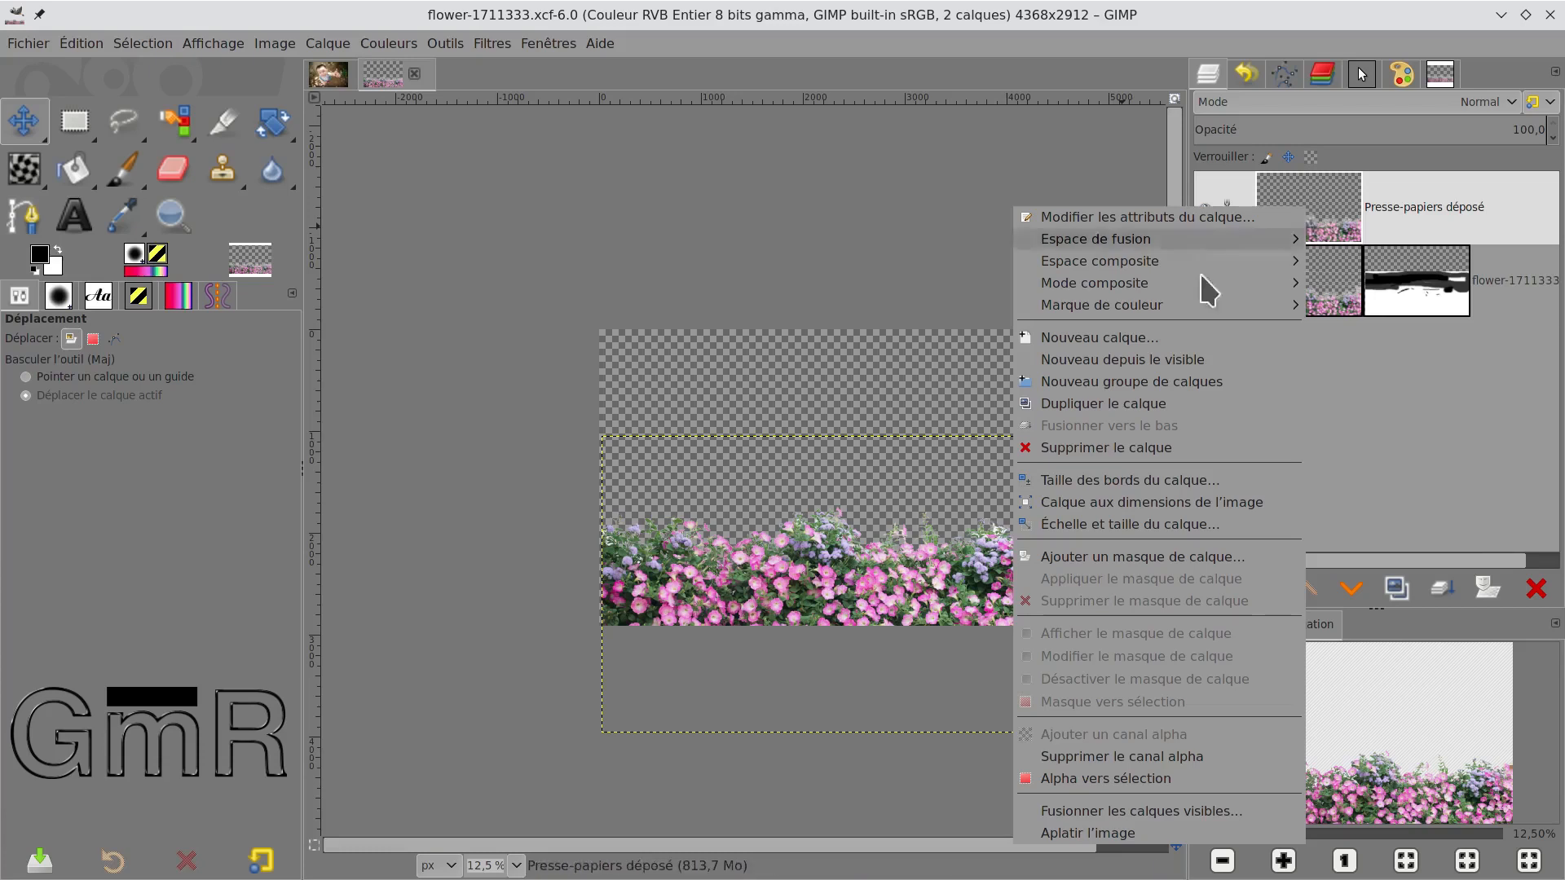
pyautogui.click(1116, 503)
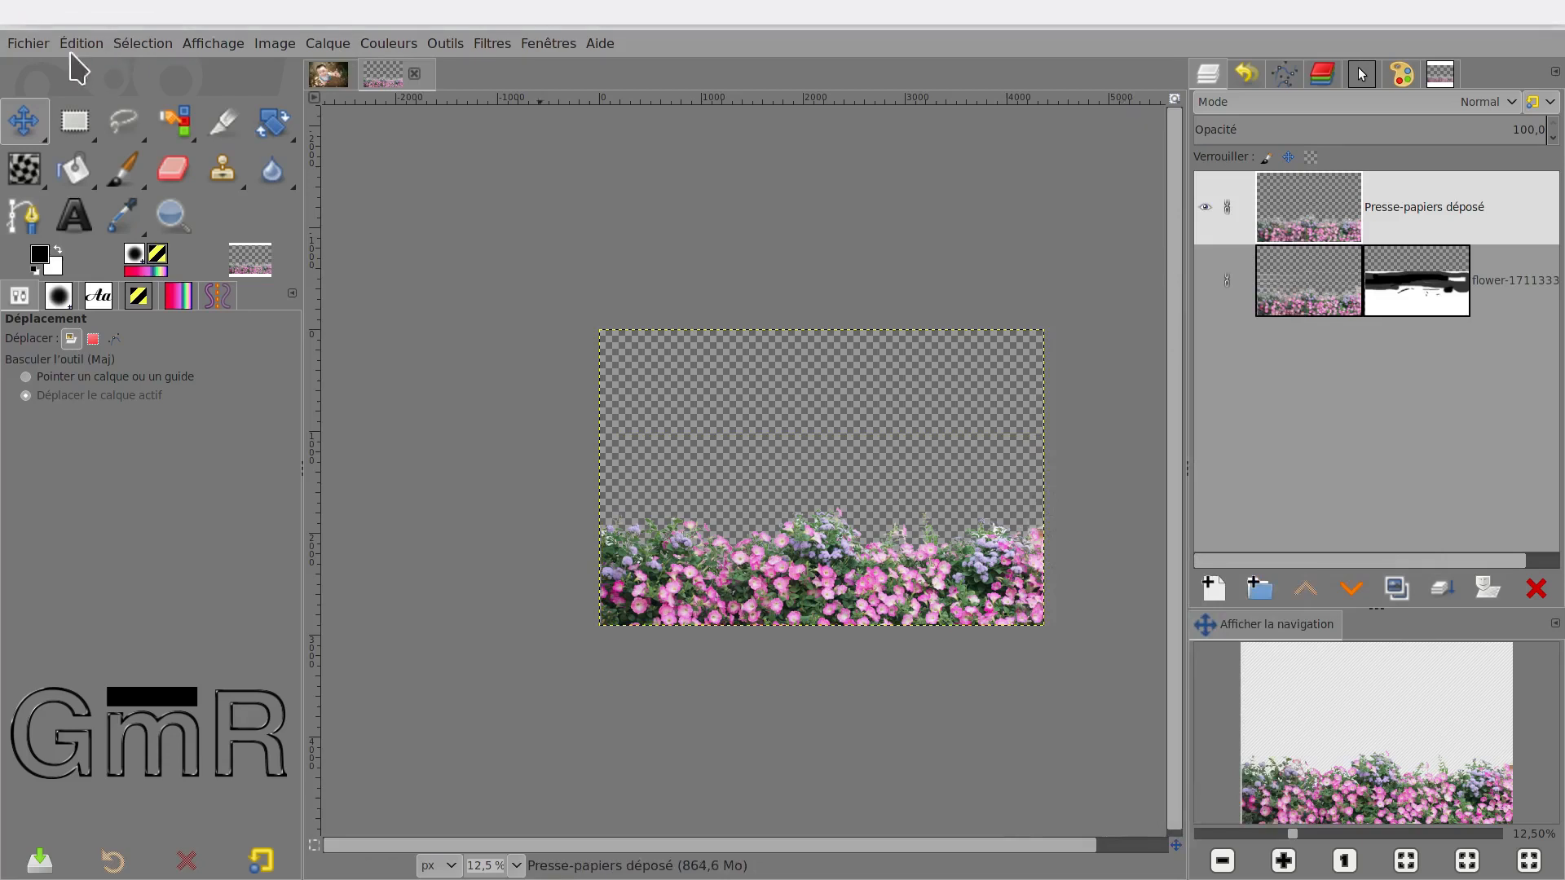
pyautogui.click(32, 44)
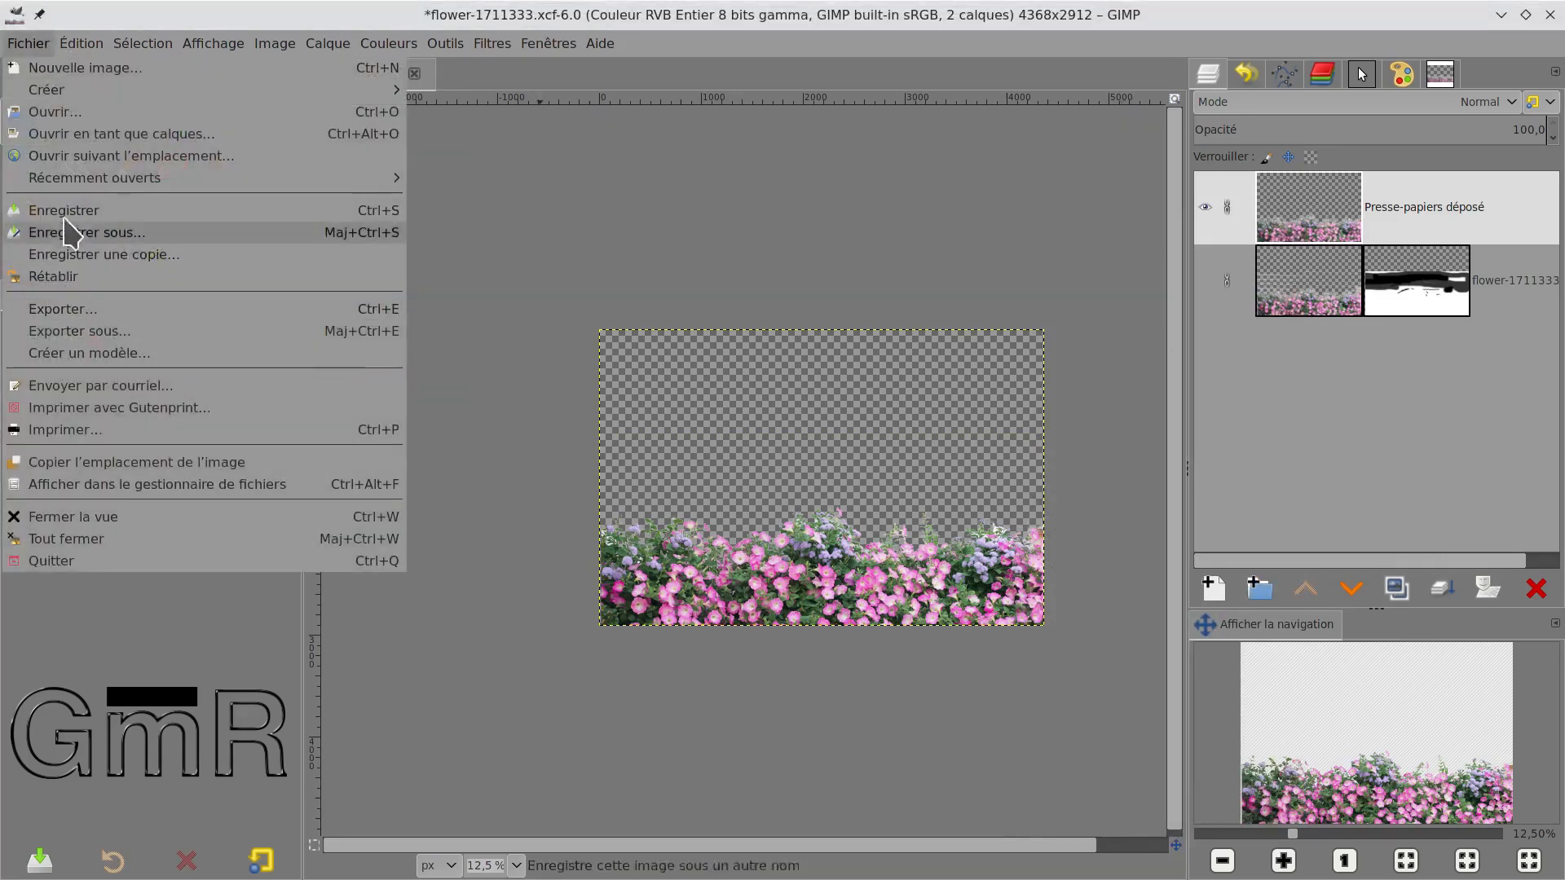
pyautogui.click(192, 211)
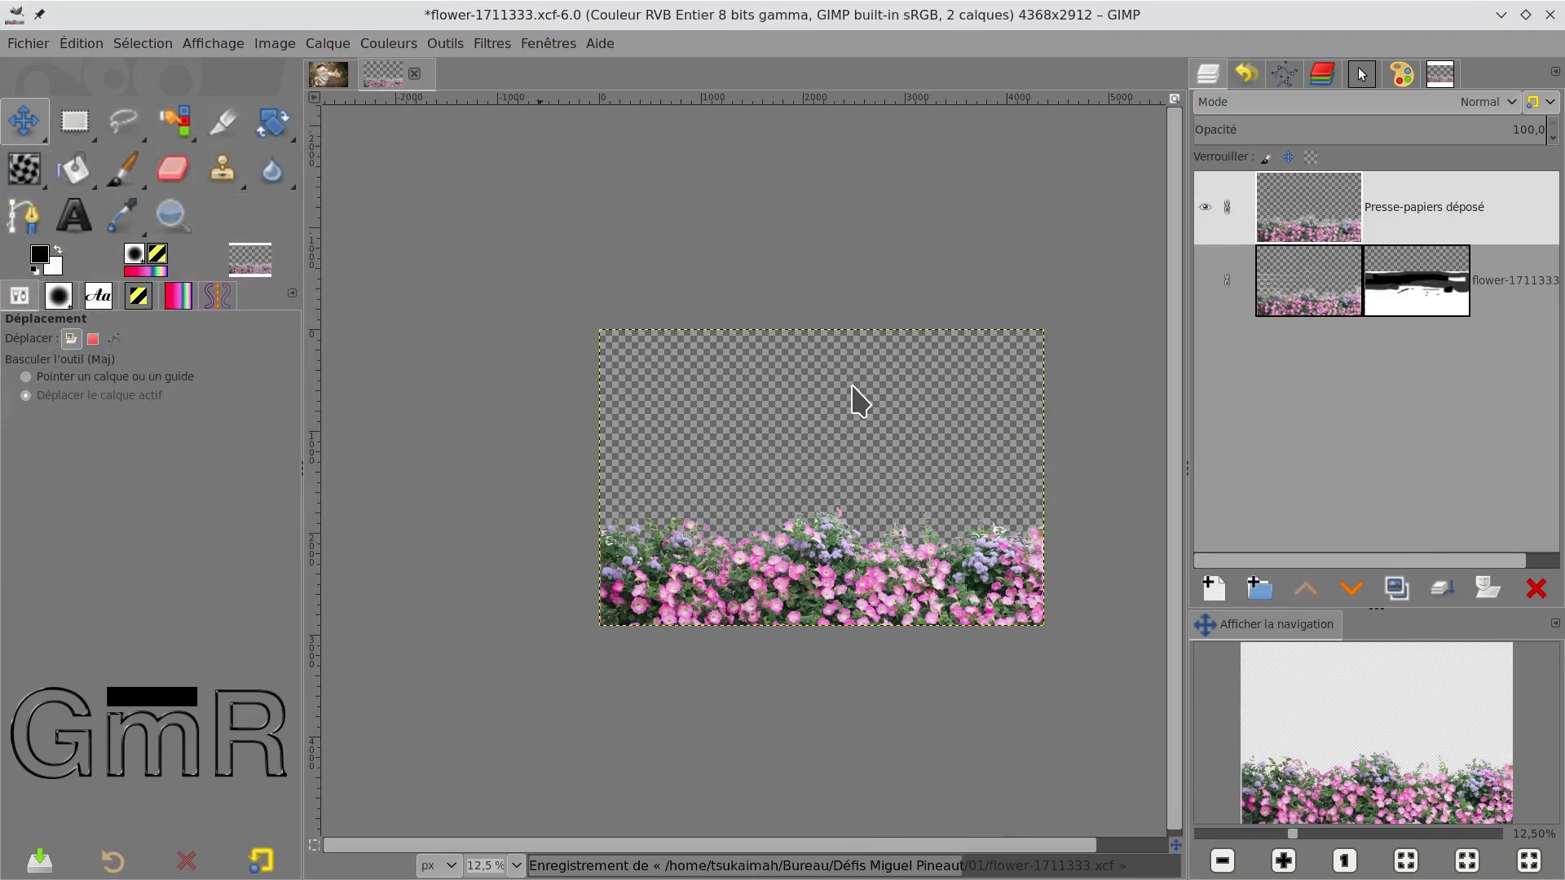
# Step: Copy the visible flowers and switch to the child photo image
pyautogui.rightClick(831, 550)
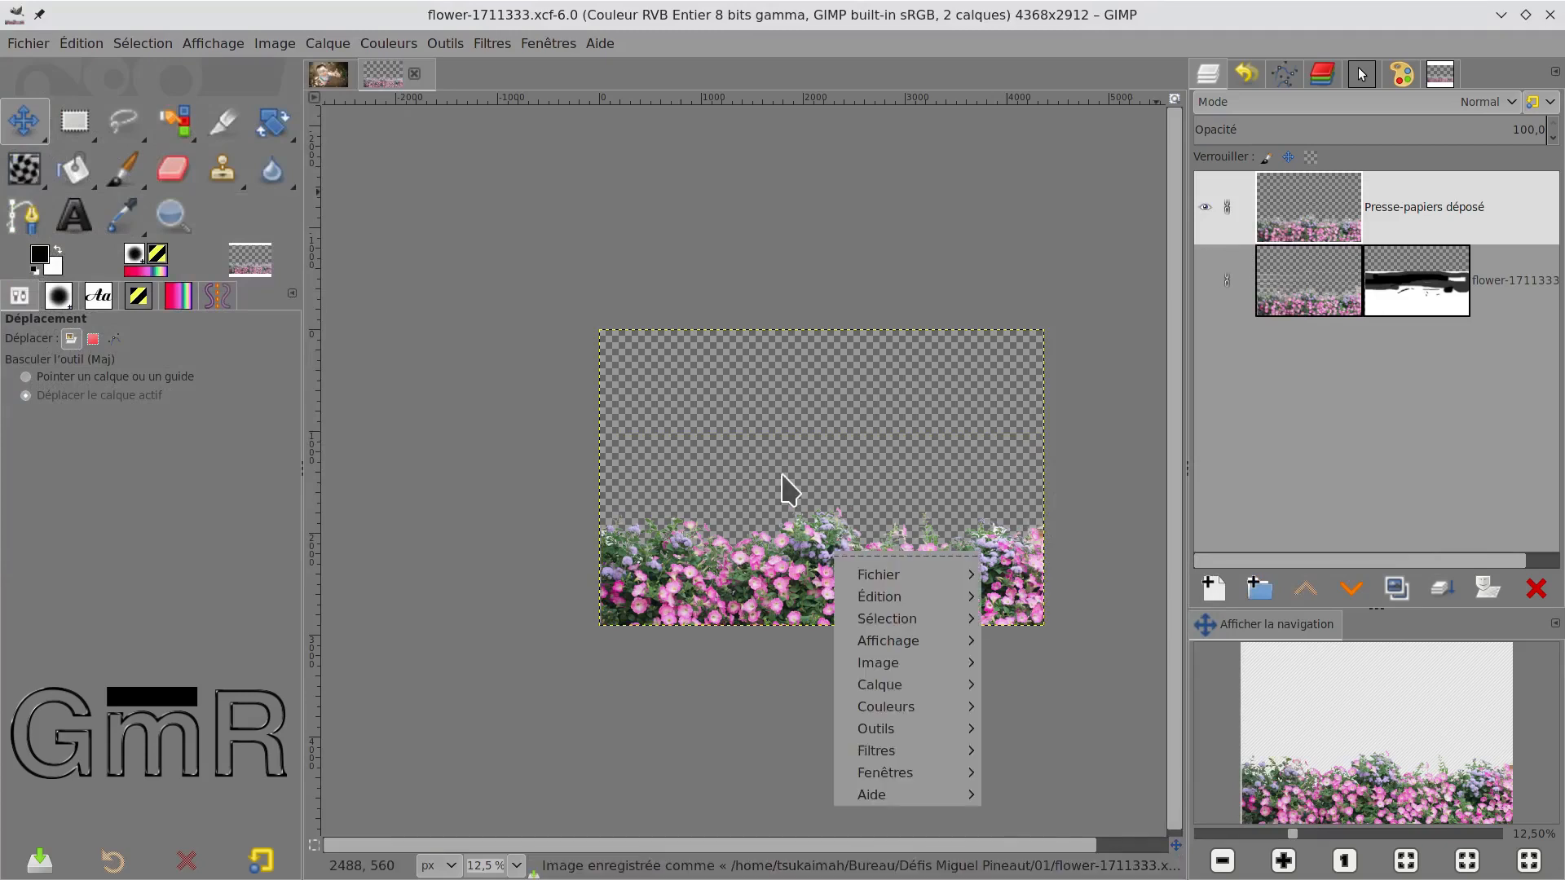
pyautogui.moveTo(871, 595)
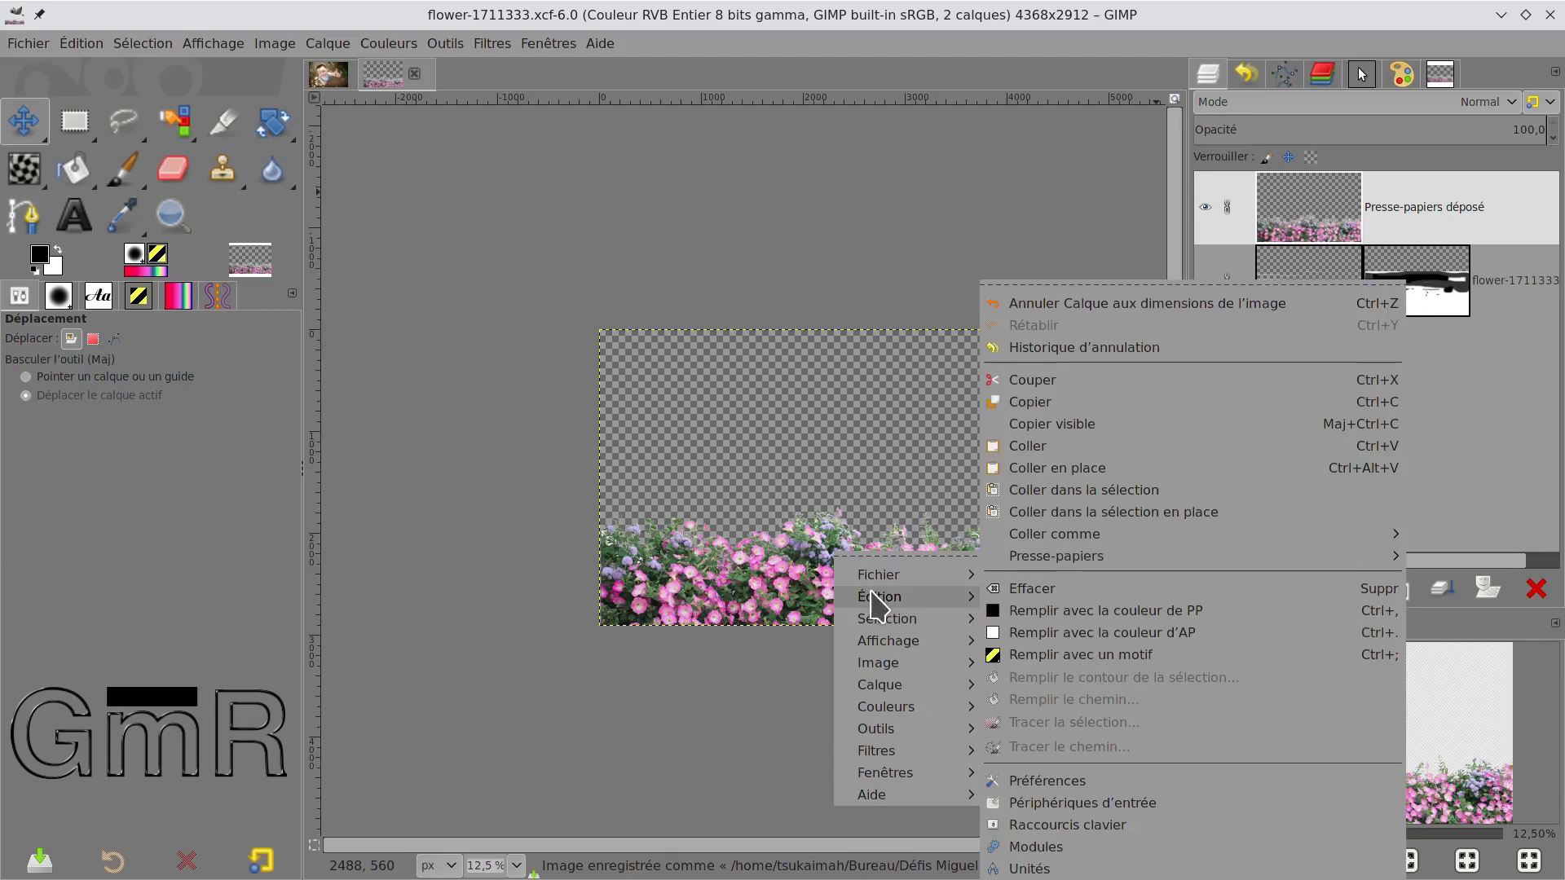
pyautogui.click(1051, 424)
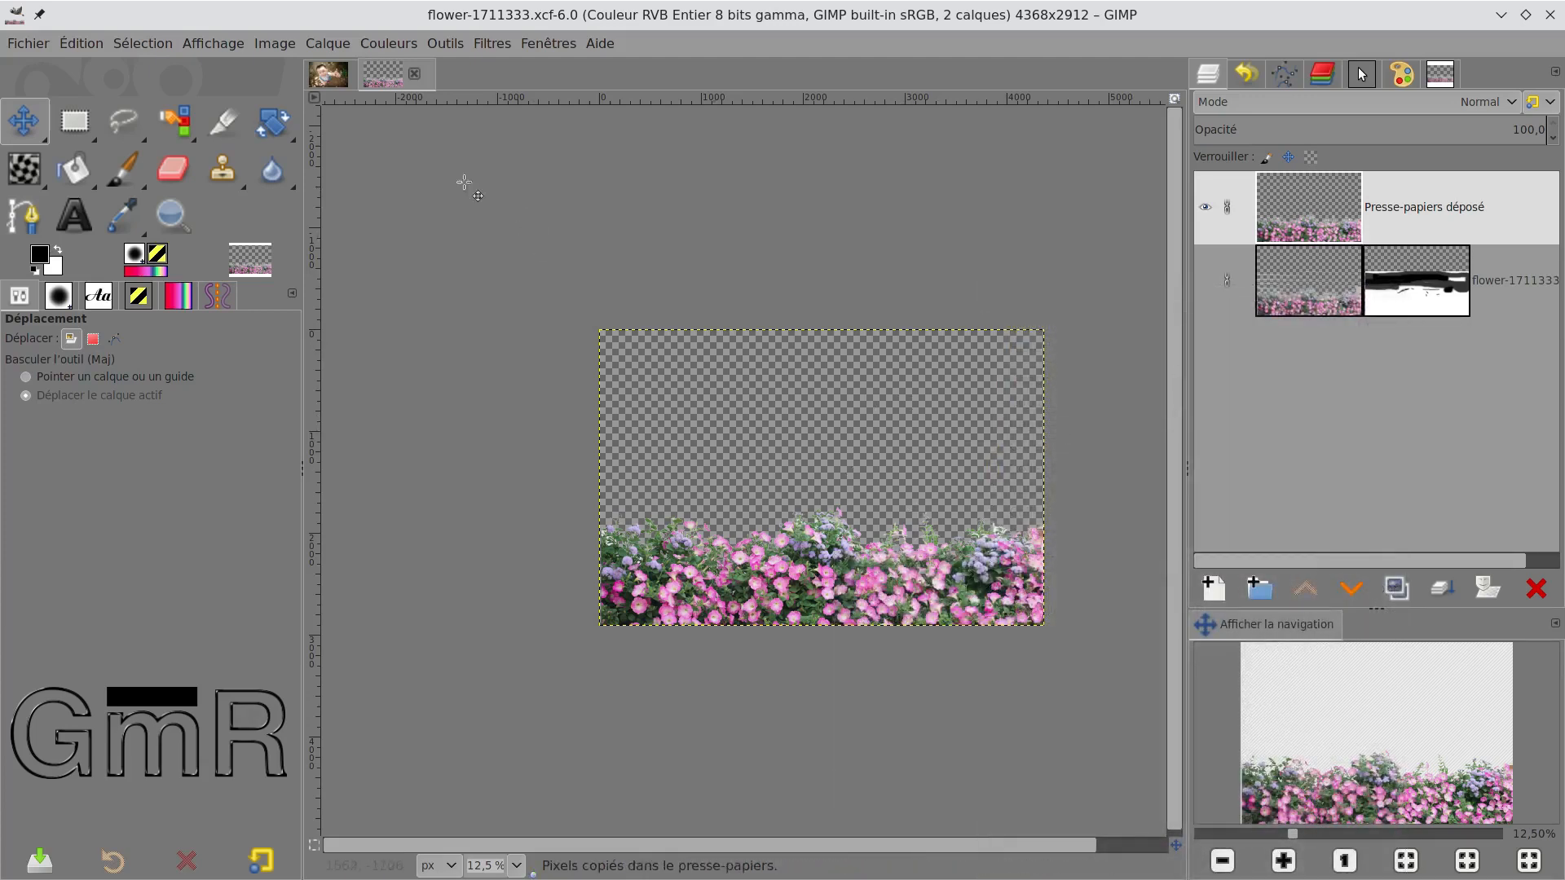
pyautogui.click(330, 74)
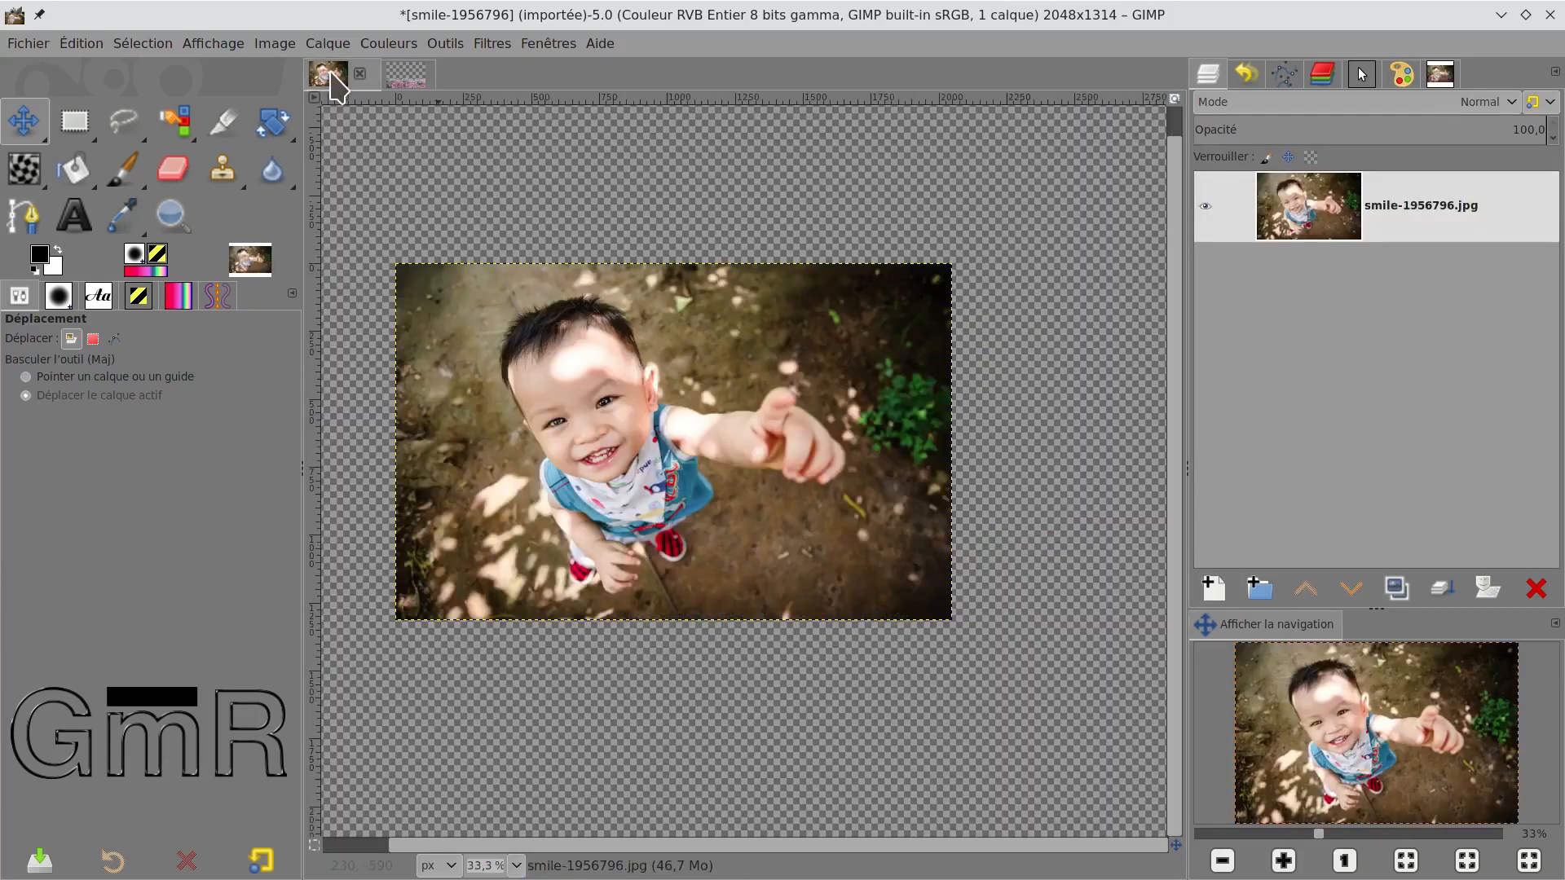
# Step: Paste the copied flowers as a new layer above smile-1956796.jpg
pyautogui.rightClick(1327, 310)
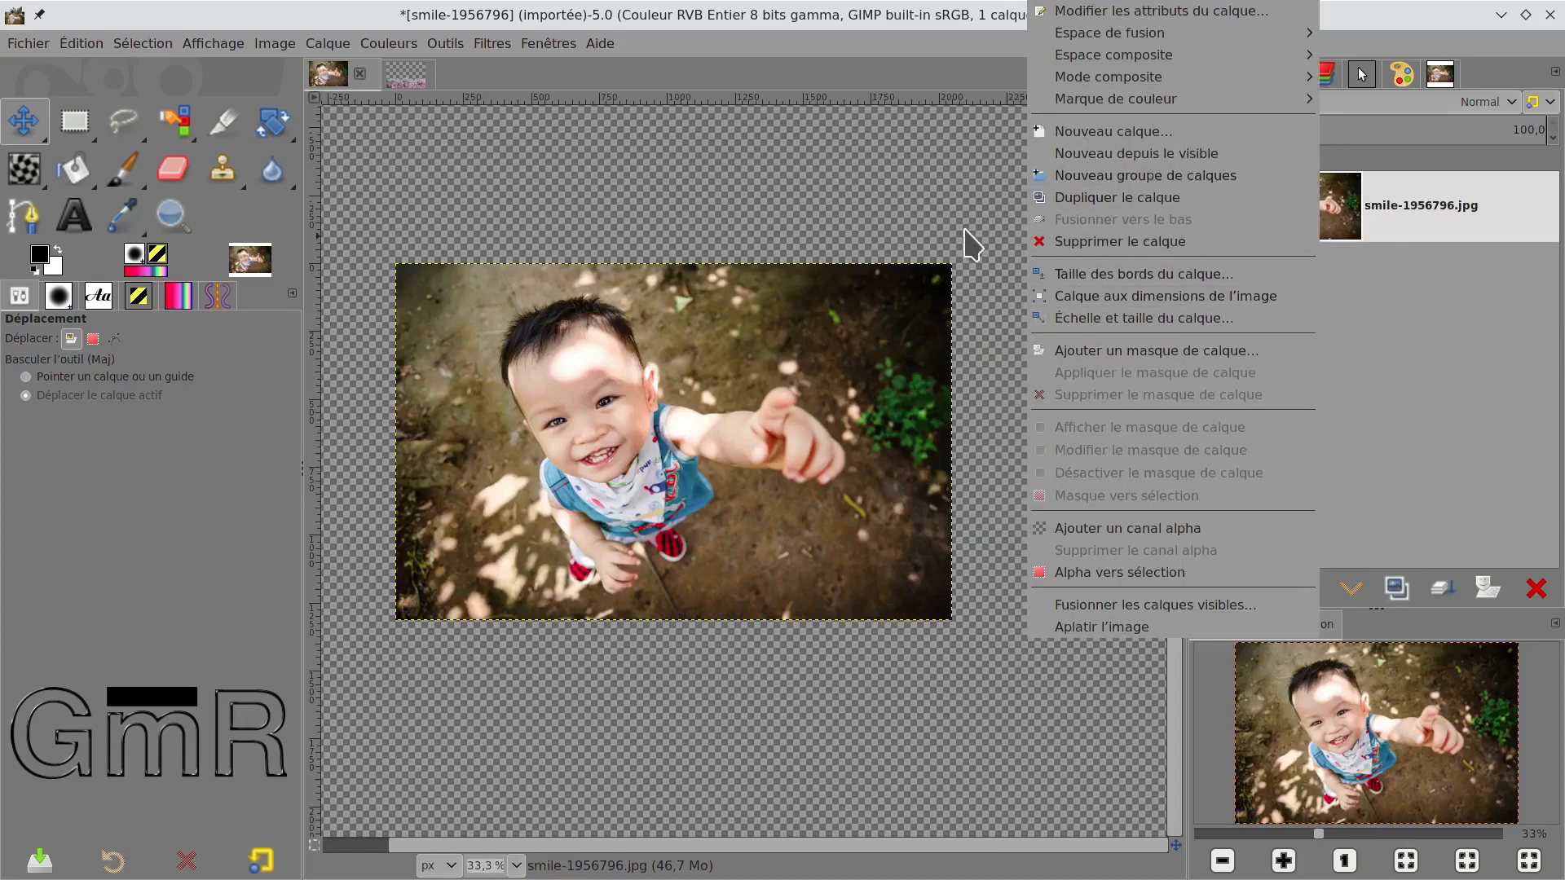
pyautogui.click(1008, 165)
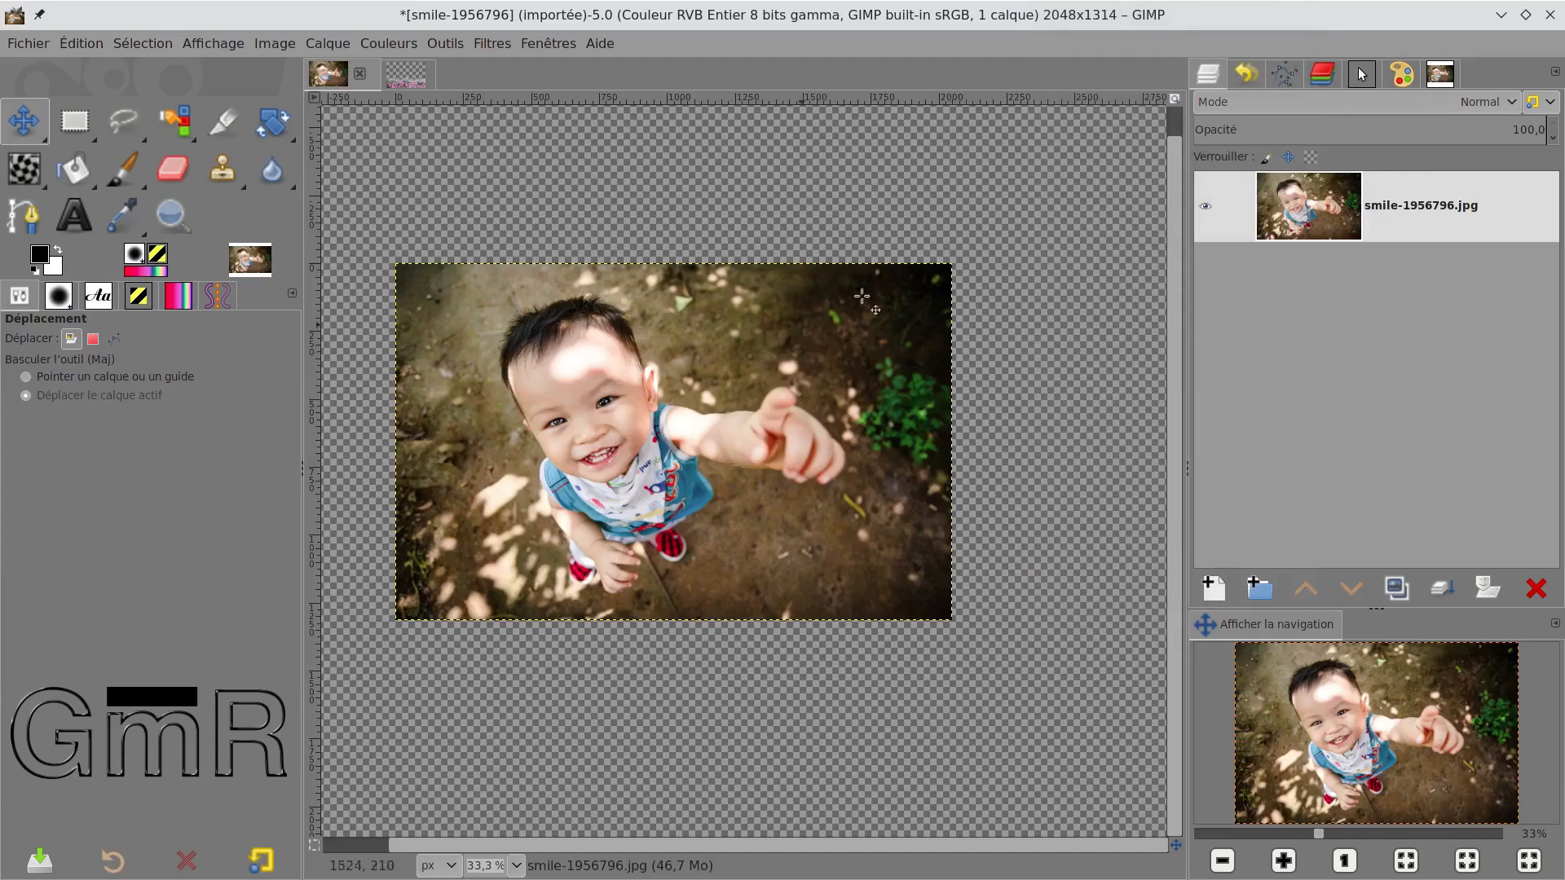
pyautogui.rightClick(1027, 248)
pyautogui.moveTo(1066, 298)
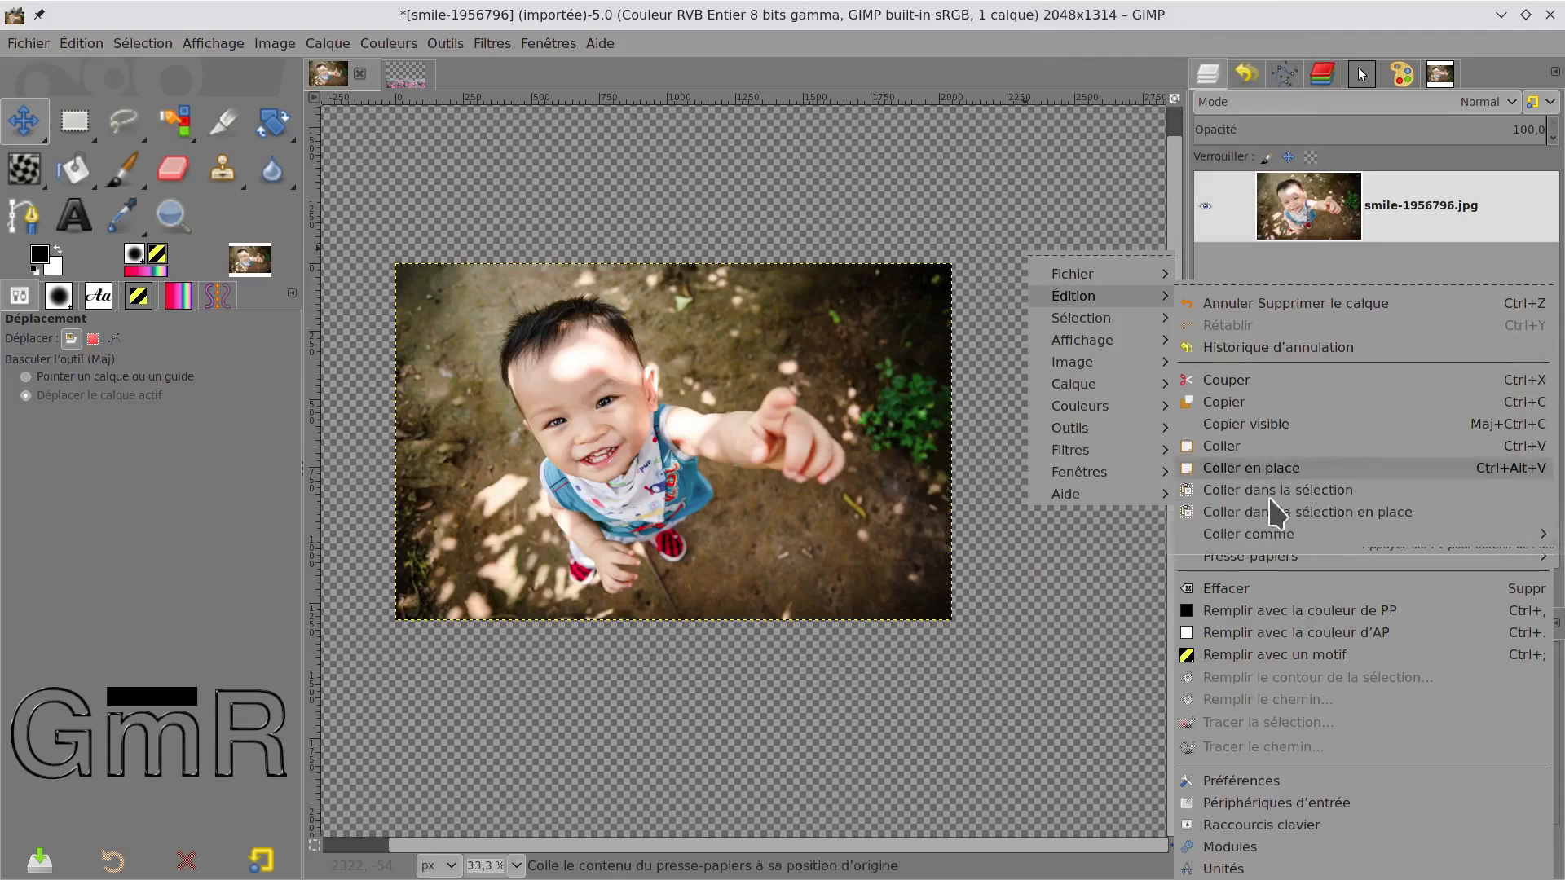
pyautogui.moveTo(1281, 543)
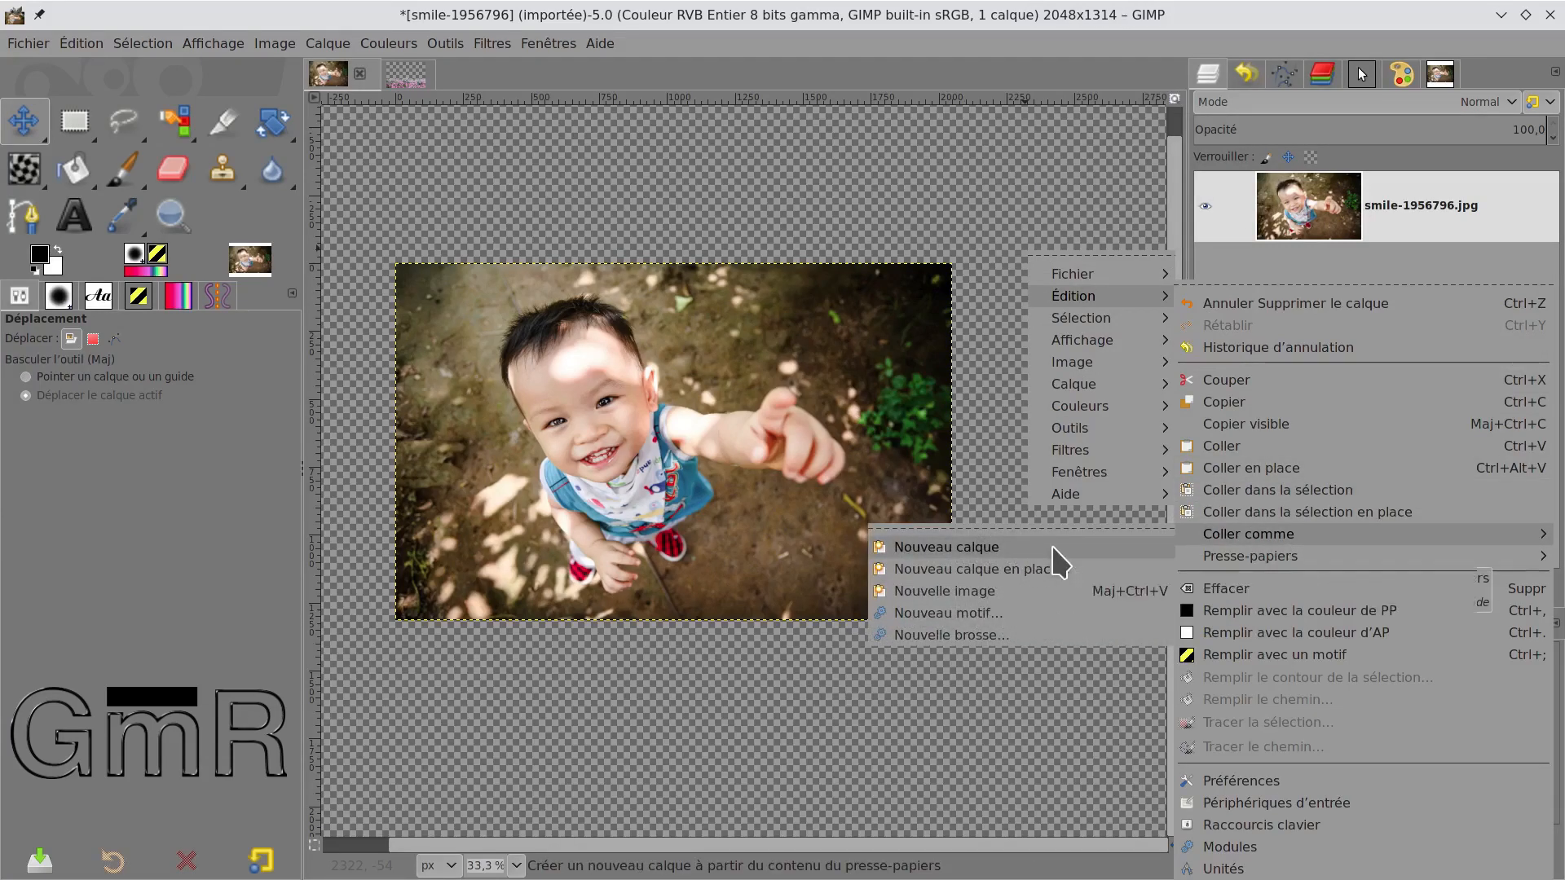
pyautogui.click(1053, 547)
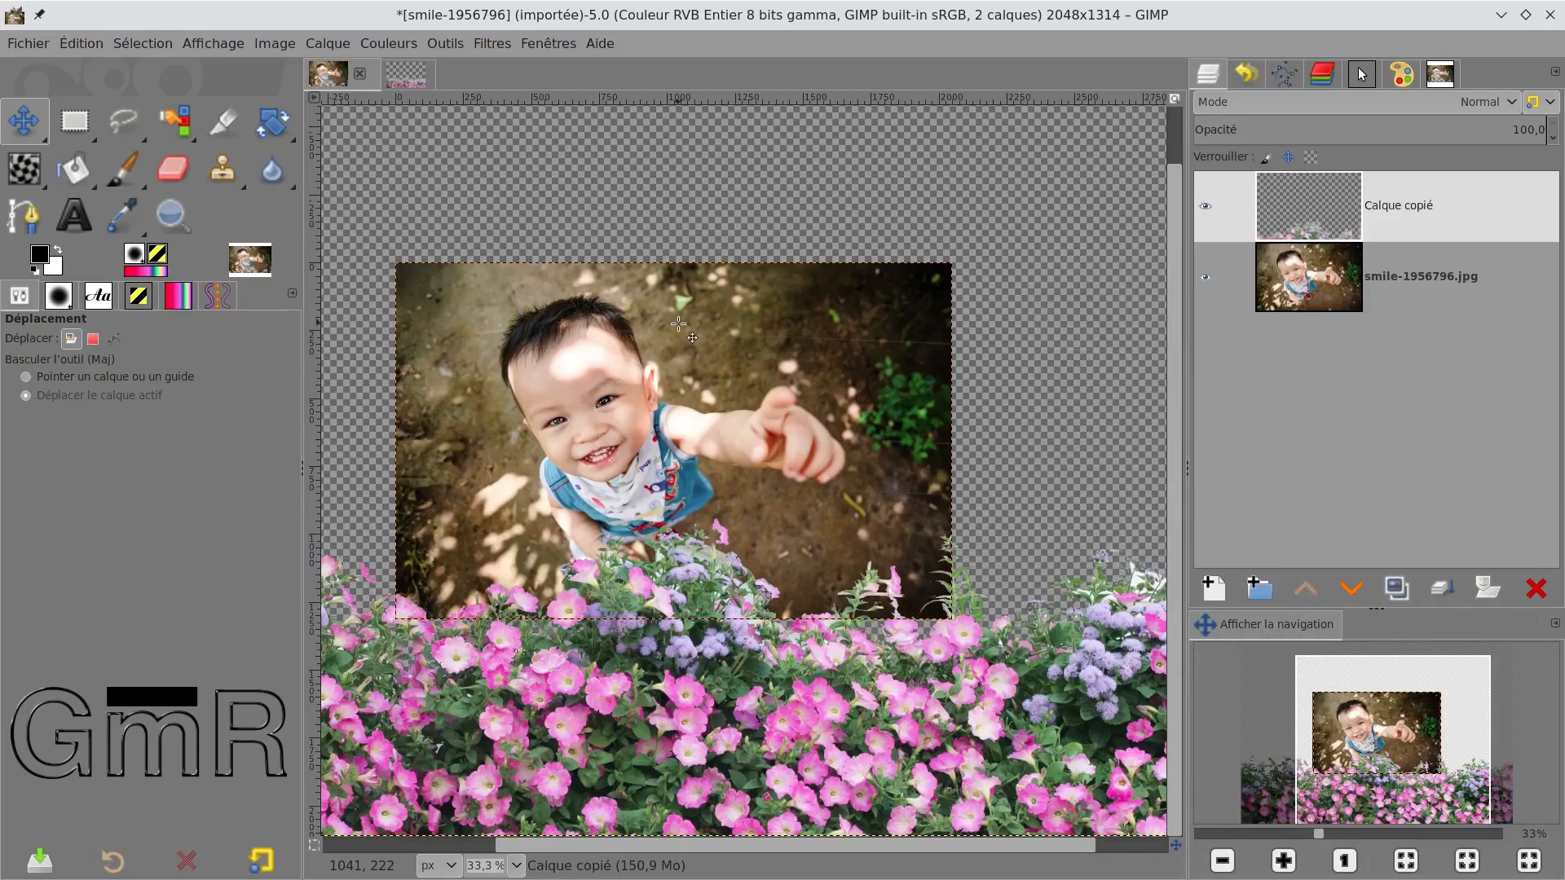
pyautogui.scroll(-2, 673, 333)
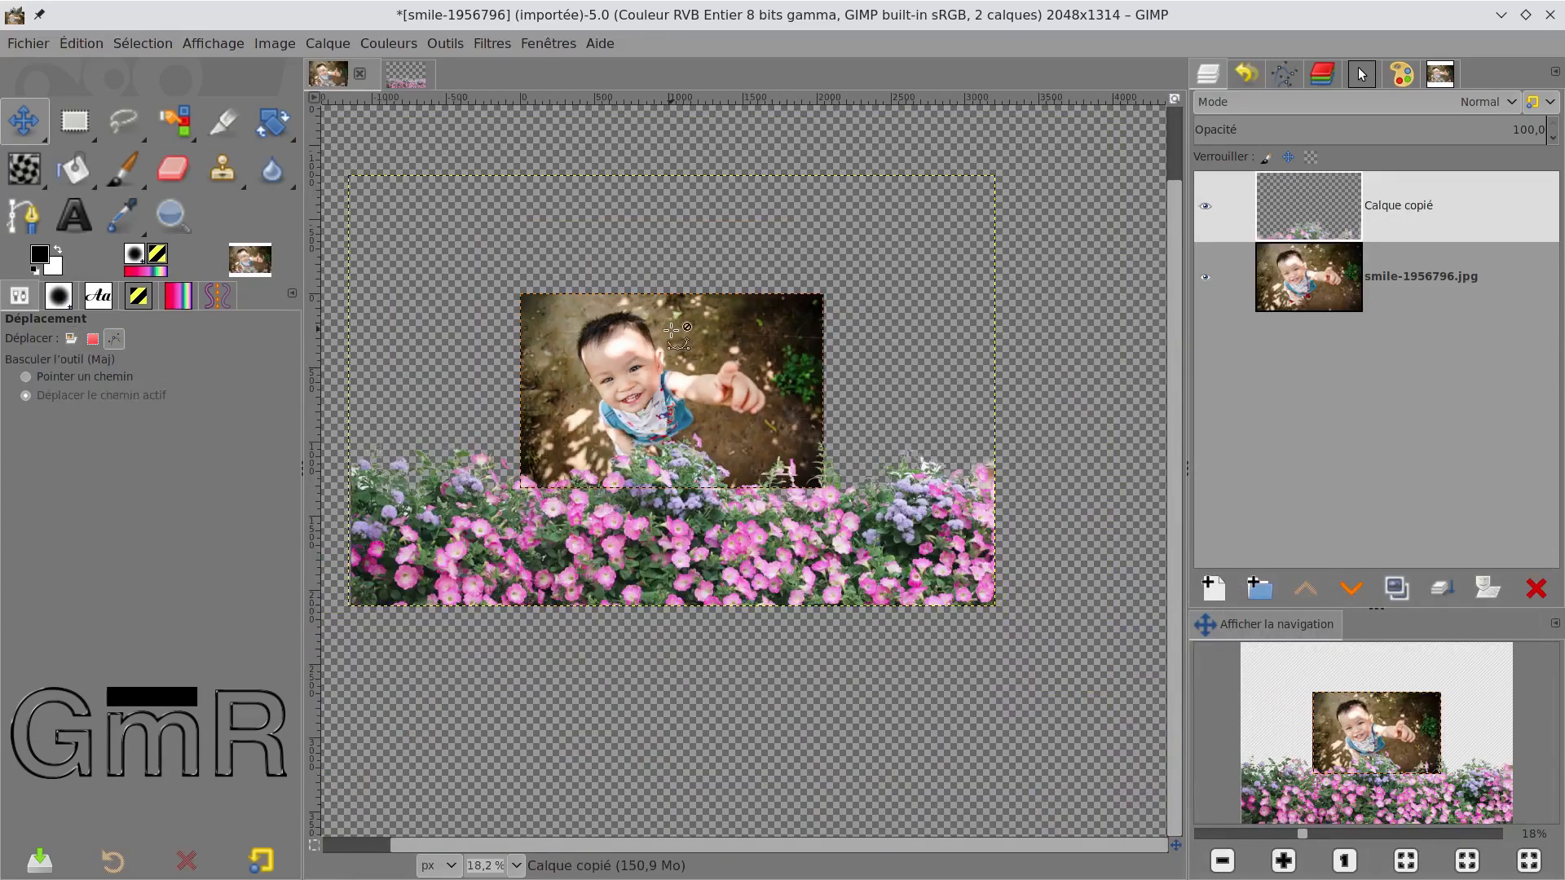
pyautogui.scroll(4, 673, 330)
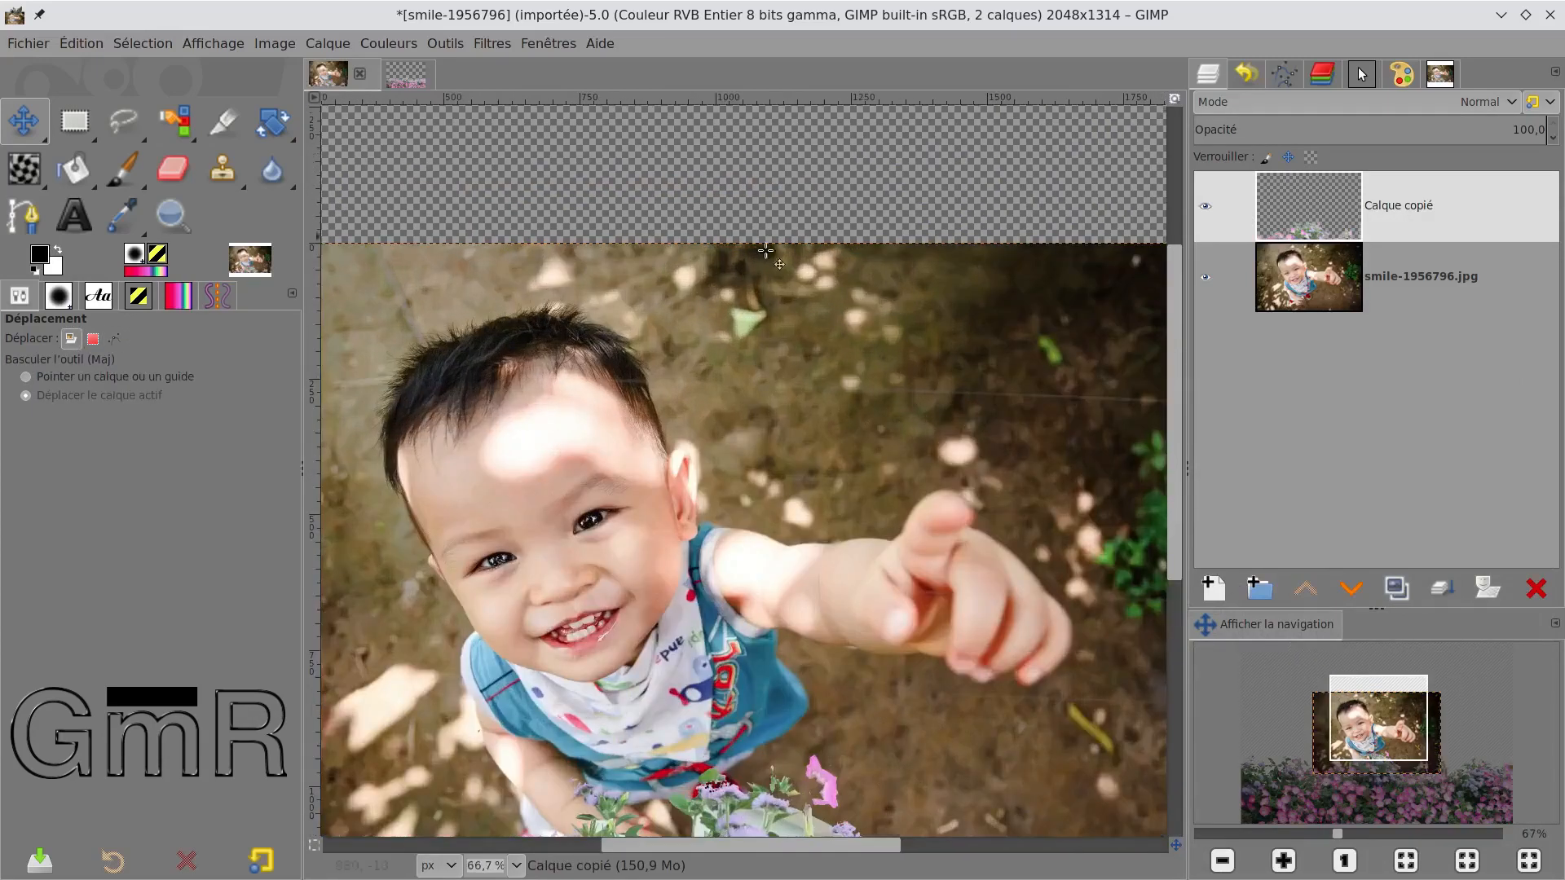
pyautogui.press('ctrl')
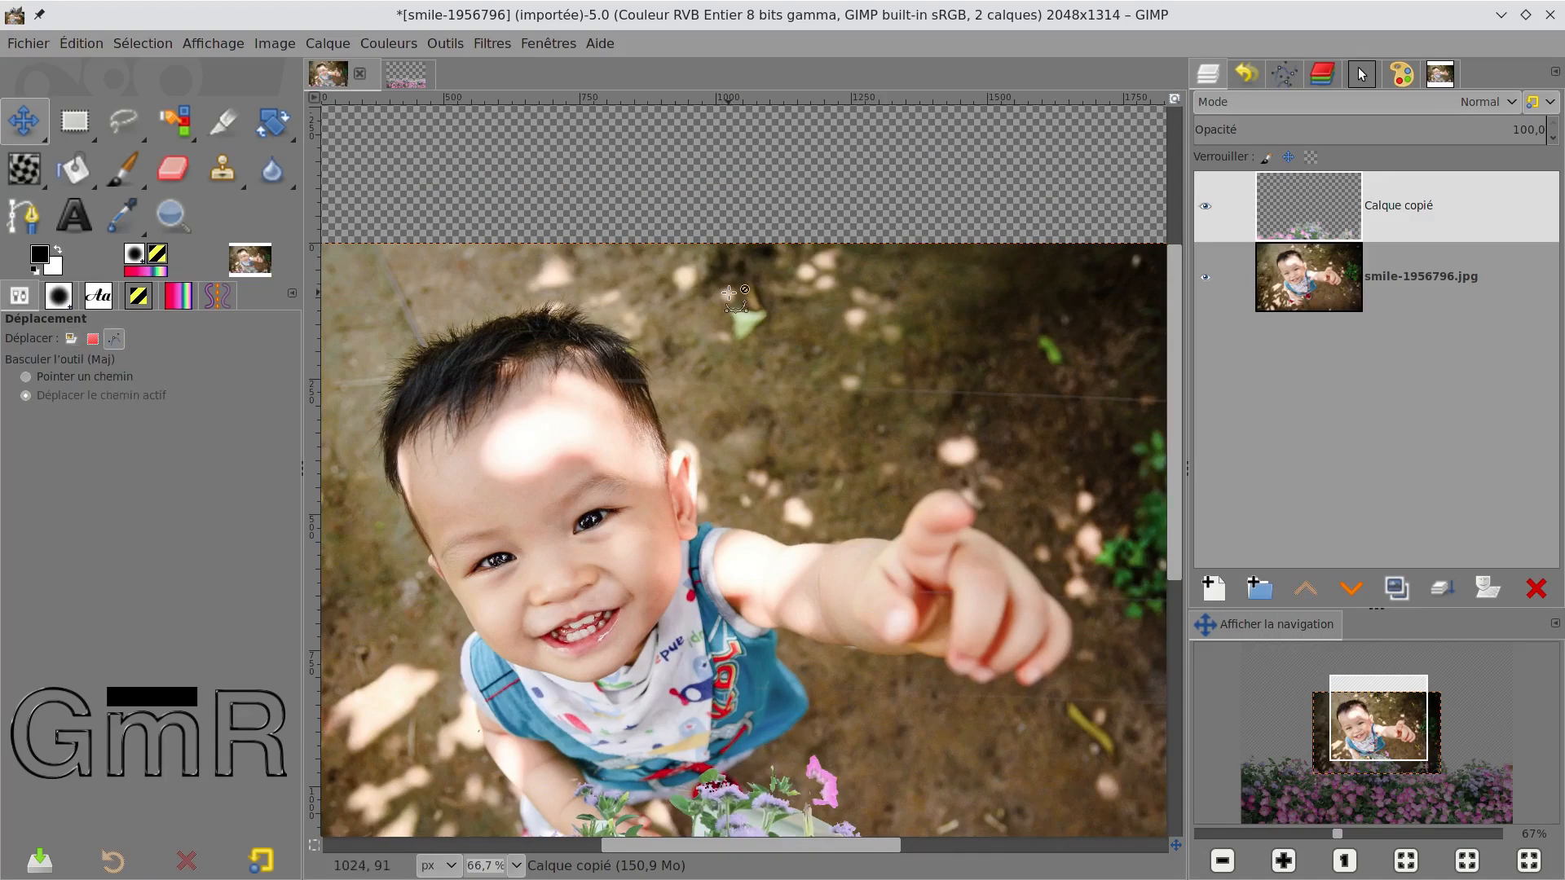
# Step: Undo the flower paste and restore it from the undo history
pyautogui.scroll(-4, 729, 292)
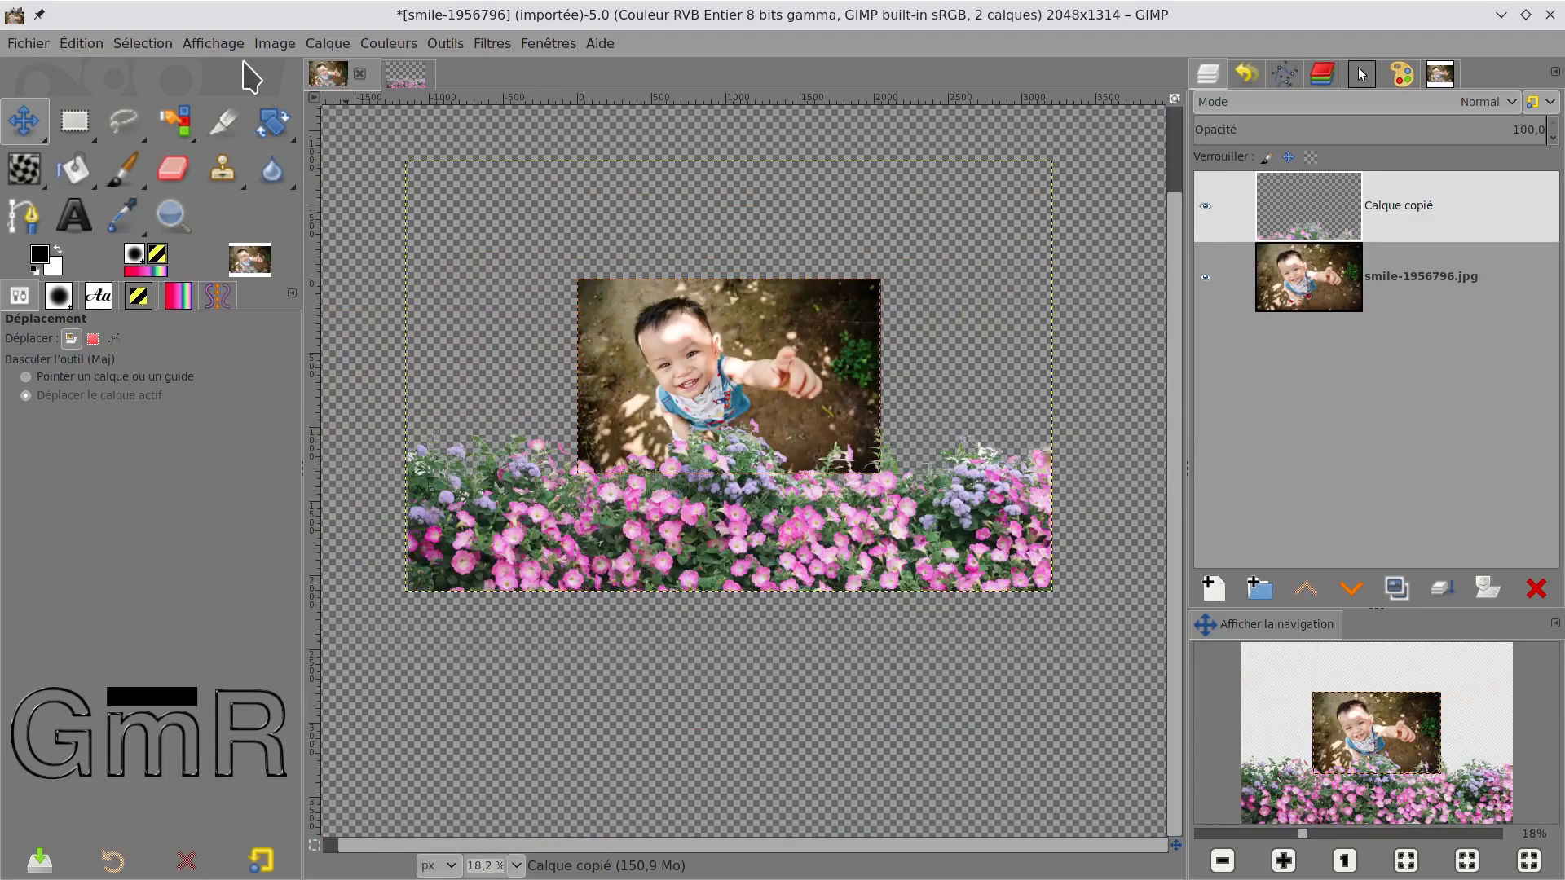
pyautogui.click(214, 44)
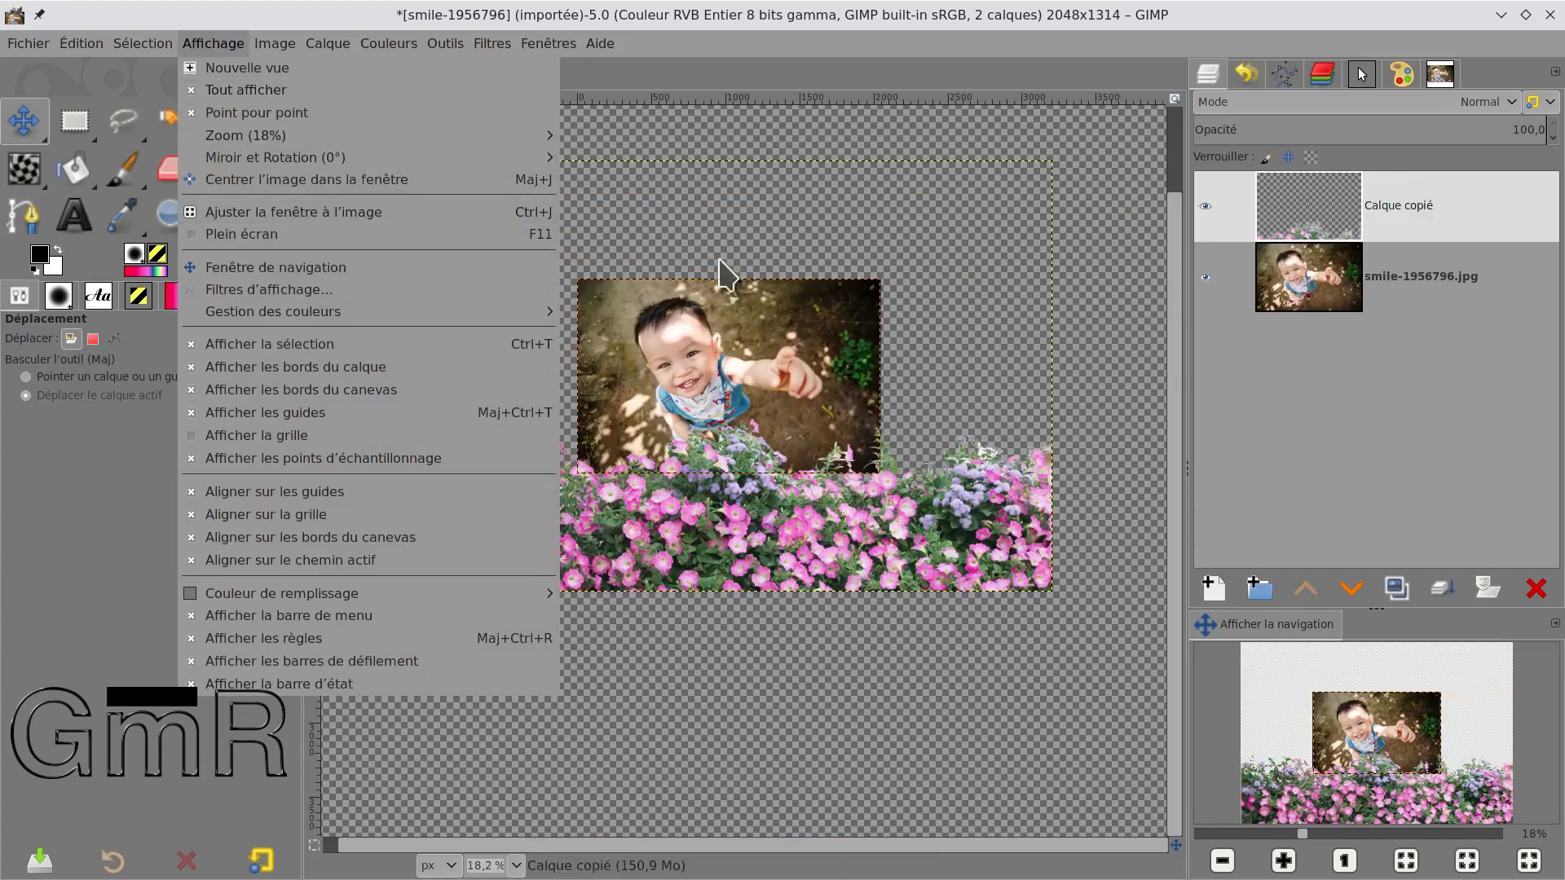
pyautogui.moveTo(546, 135)
pyautogui.click(734, 202)
pyautogui.press('ctrl')
pyautogui.hotkey('ctrl', 'z')
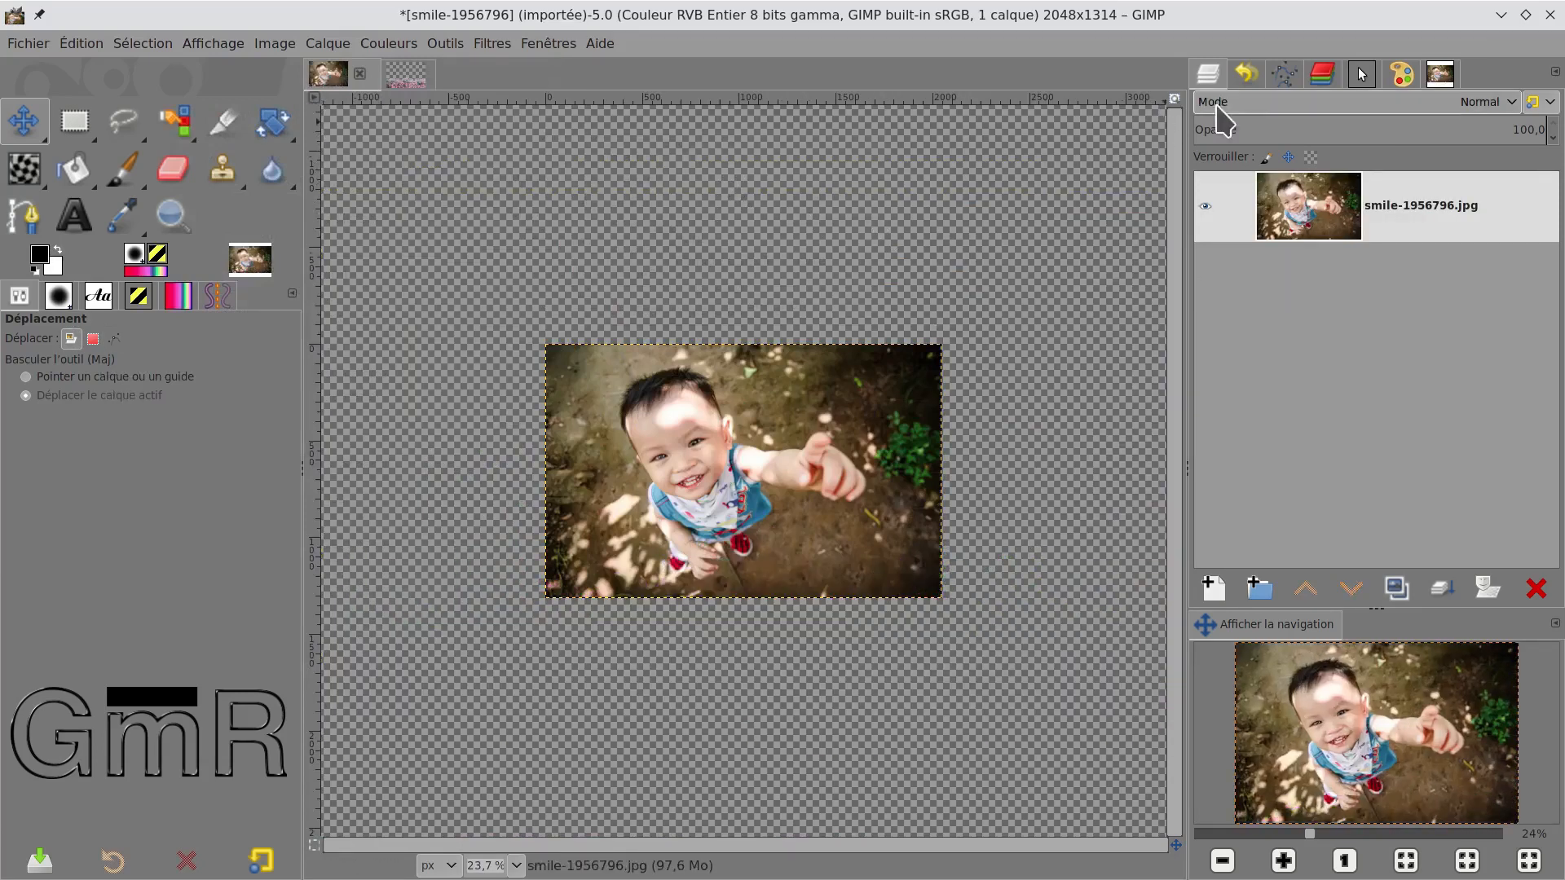
pyautogui.click(1245, 75)
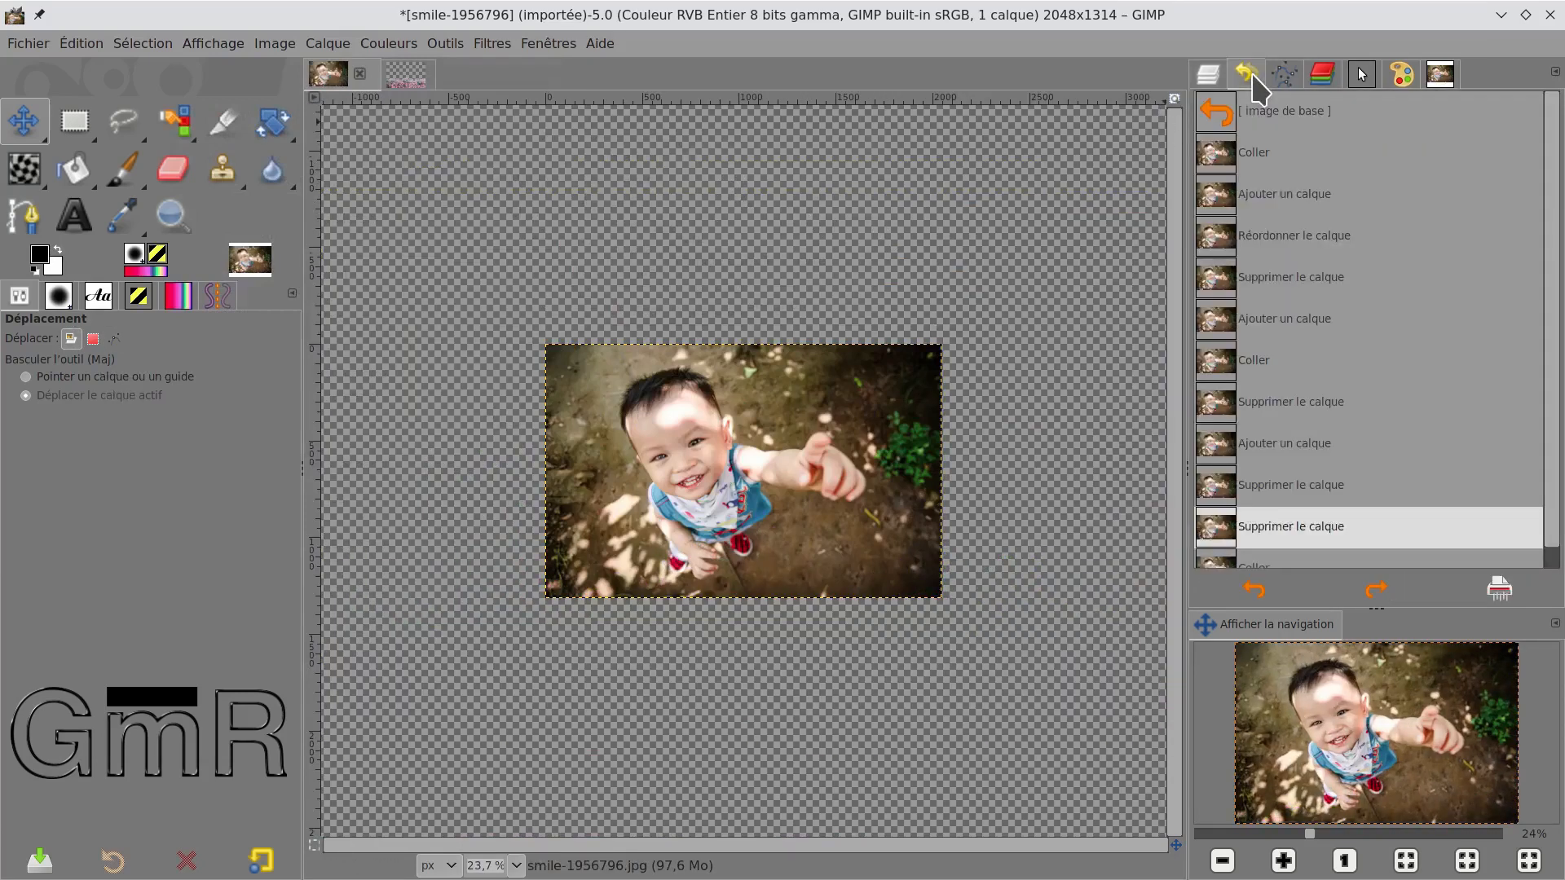
pyautogui.click(1249, 551)
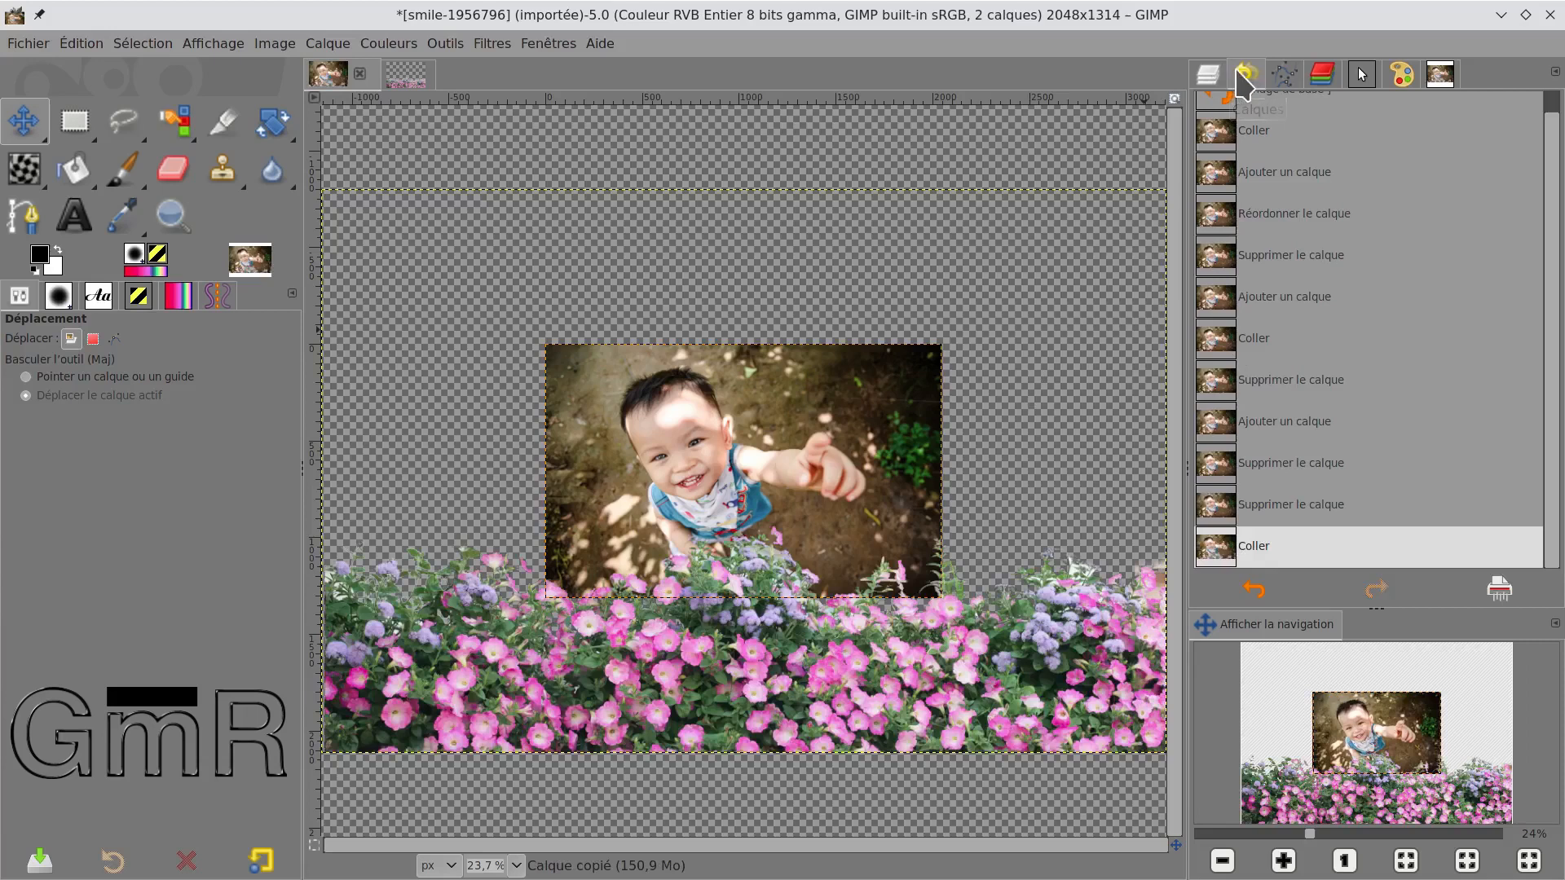
pyautogui.click(1208, 77)
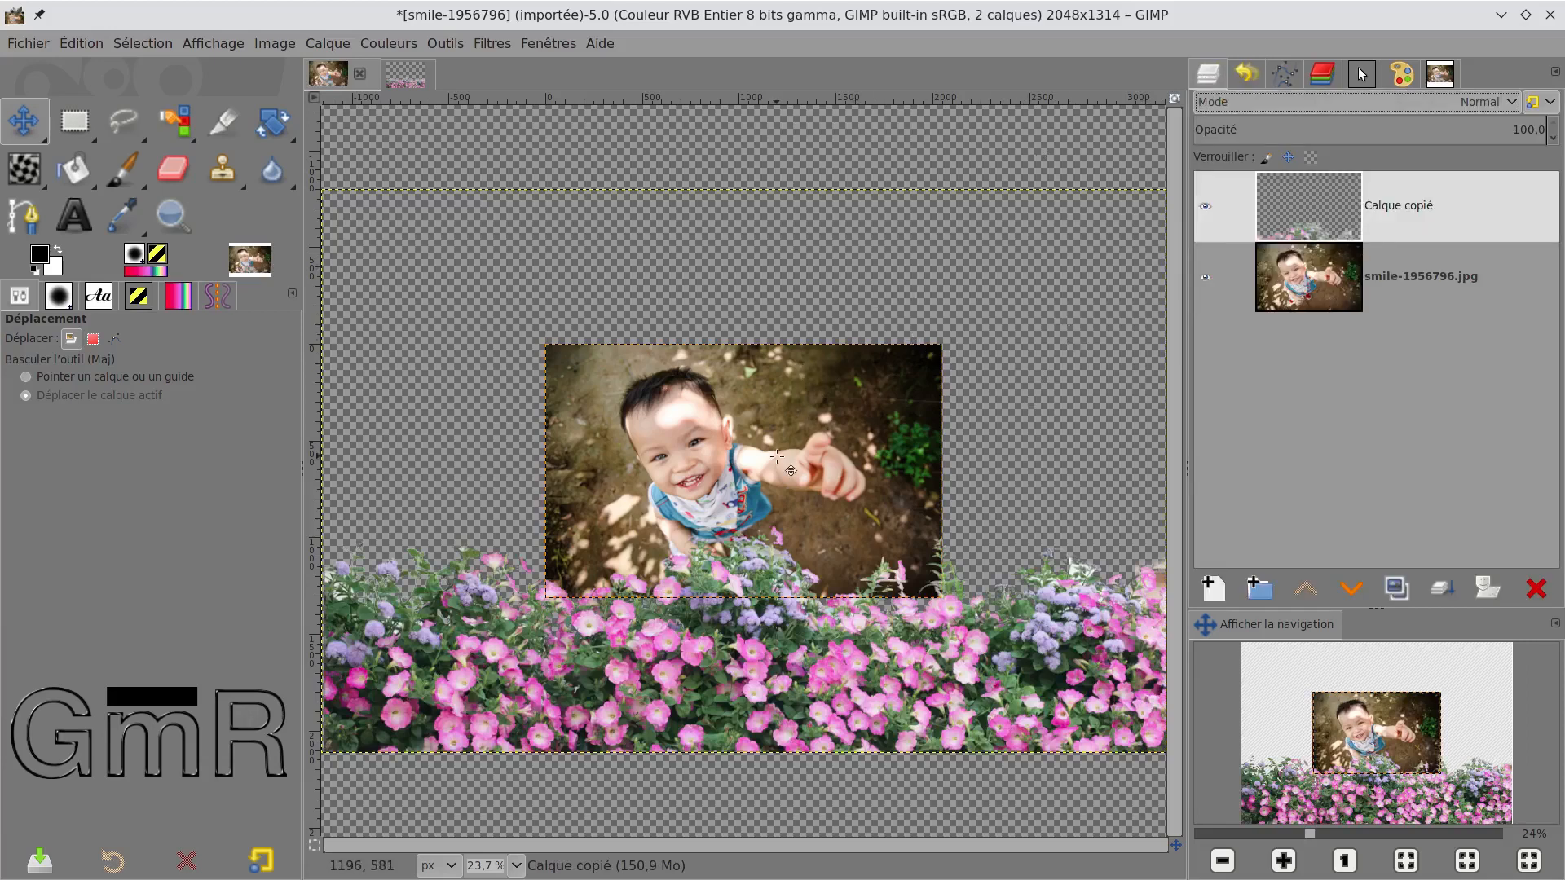
# Step: Scale the pasted flower layer down proportionally to 3835 x 2557 px
pyautogui.scroll(-2, 777, 457)
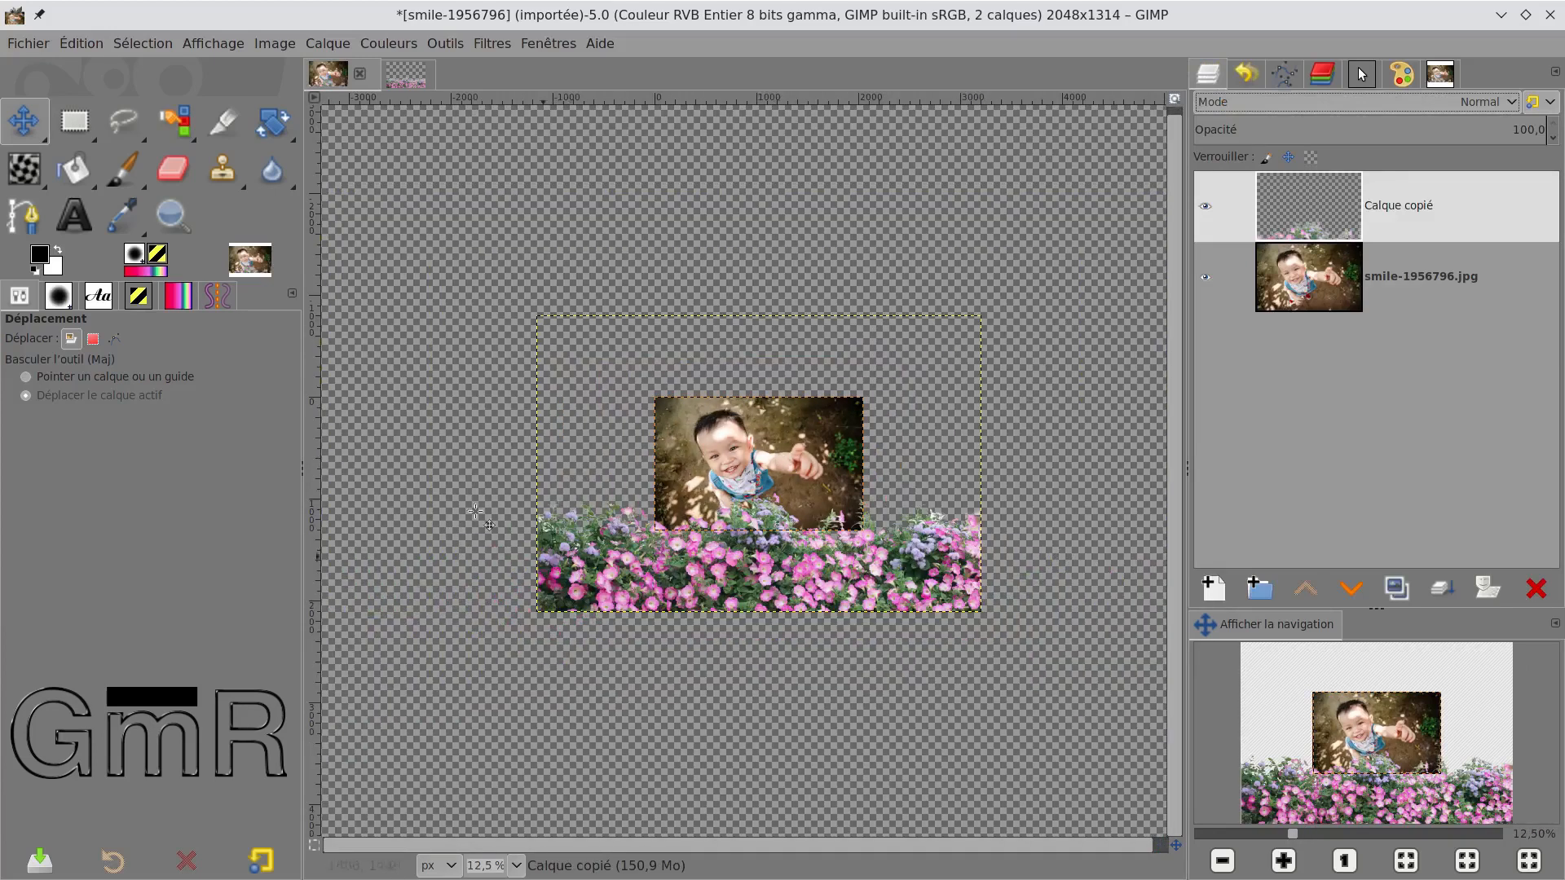
pyautogui.rightClick(270, 116)
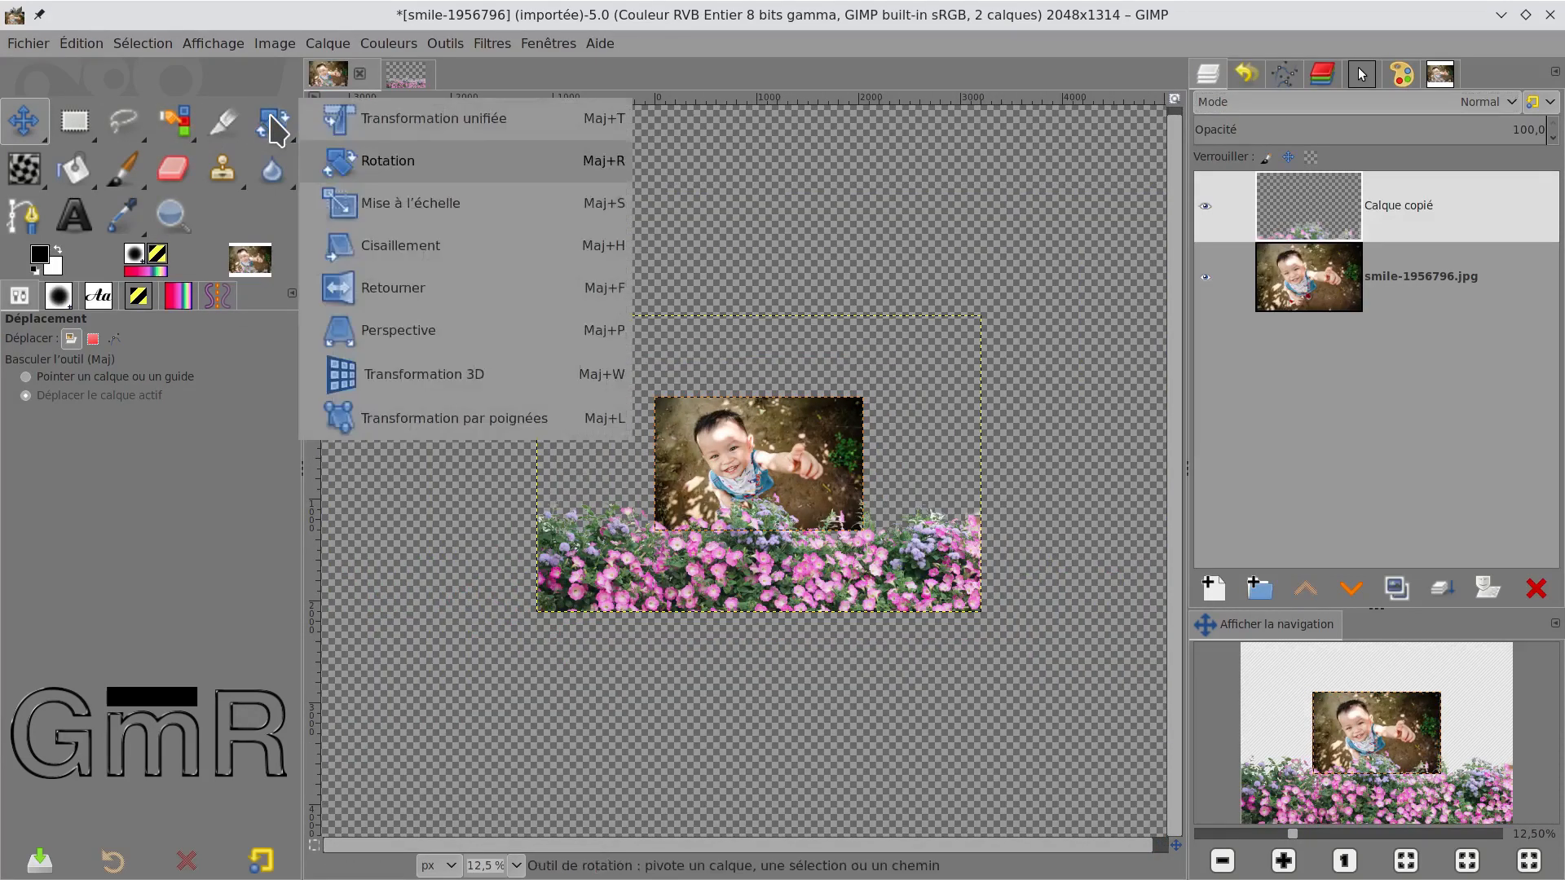
pyautogui.click(364, 204)
pyautogui.moveTo(605, 585); pyautogui.dragTo(610, 570)
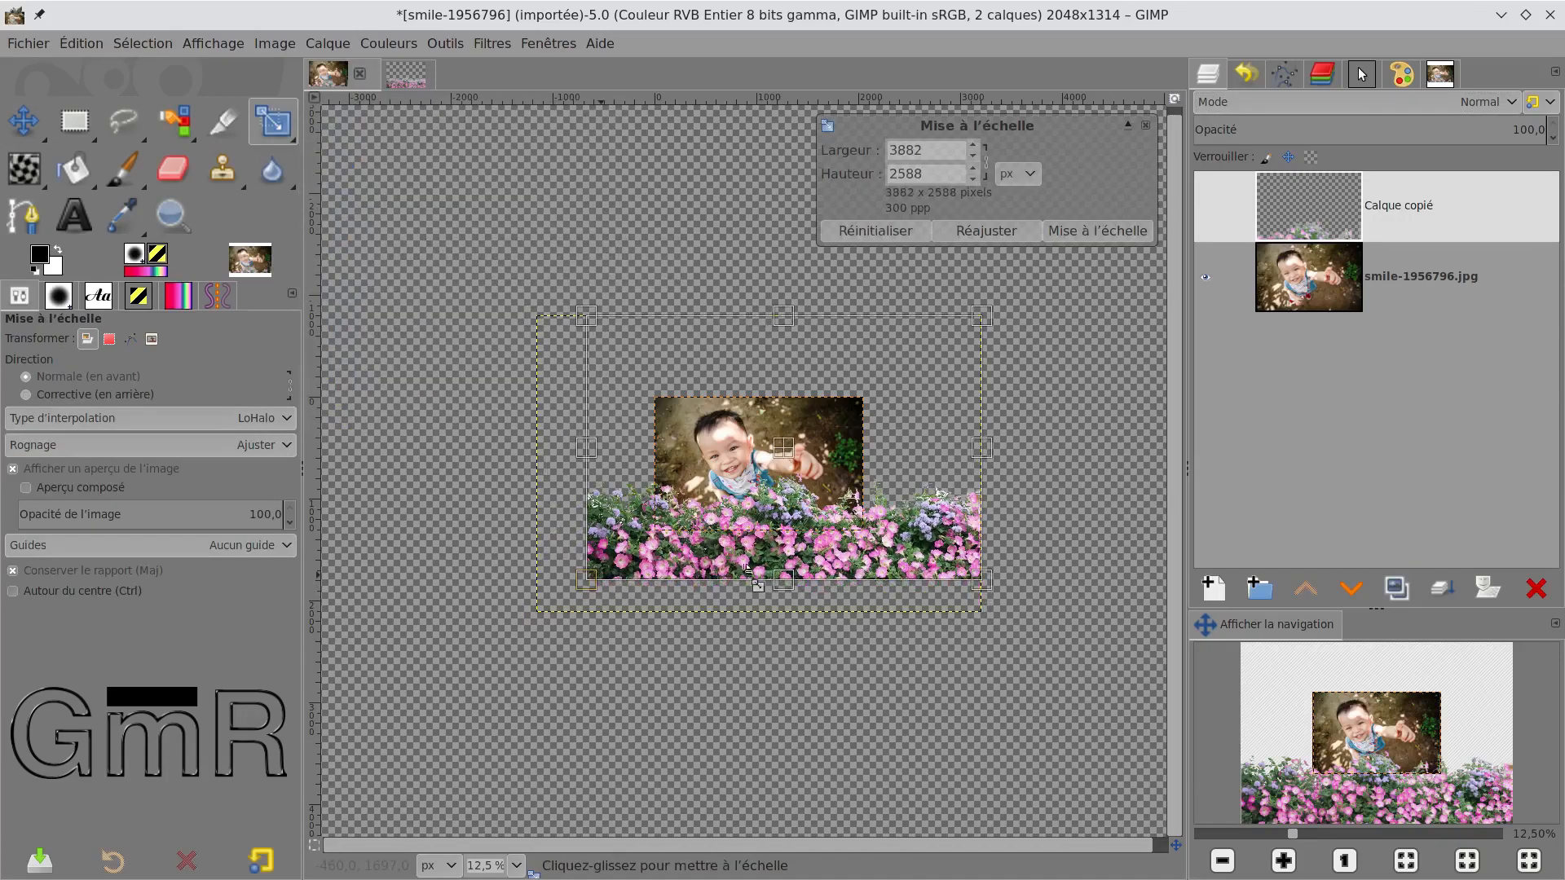
pyautogui.moveTo(991, 583); pyautogui.dragTo(984, 583)
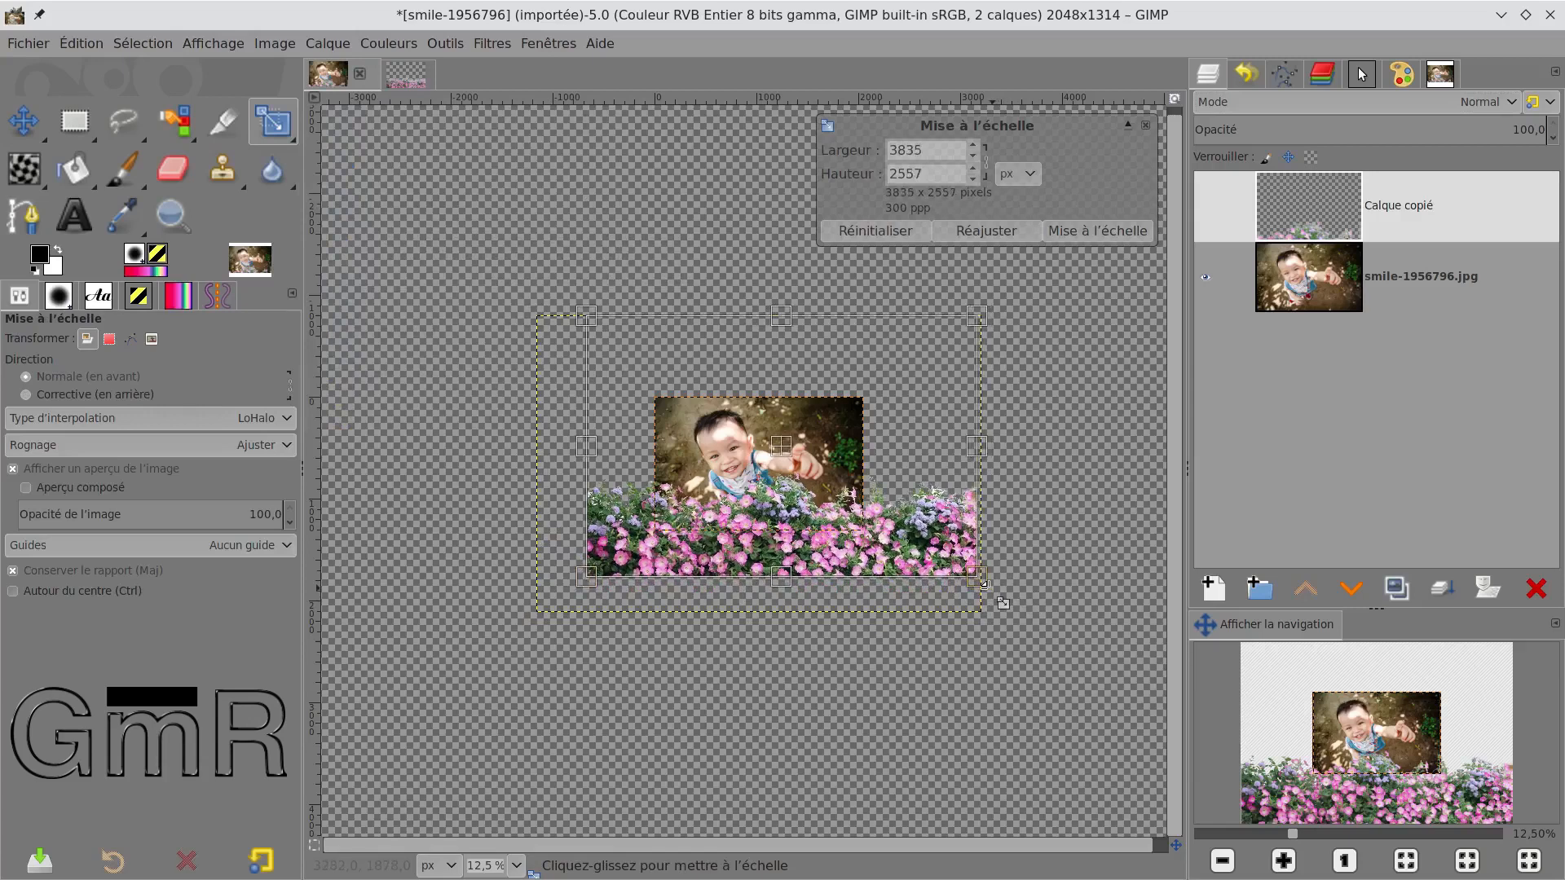
pyautogui.click(1097, 231)
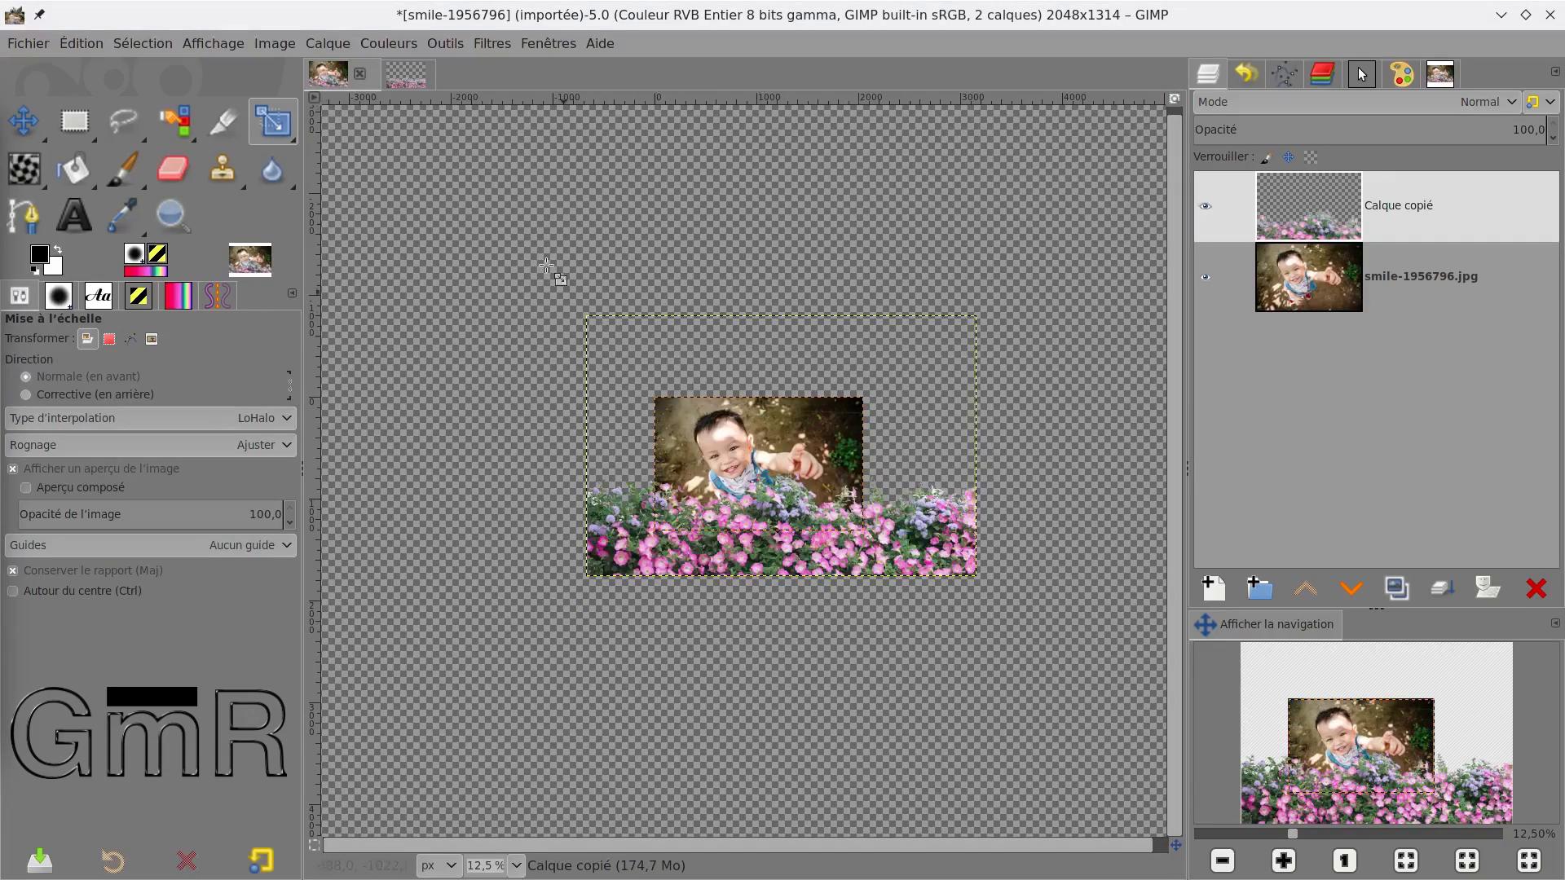
# Step: Turn off the display of content outside the canvas and fit the whole image in the window
pyautogui.click(197, 46)
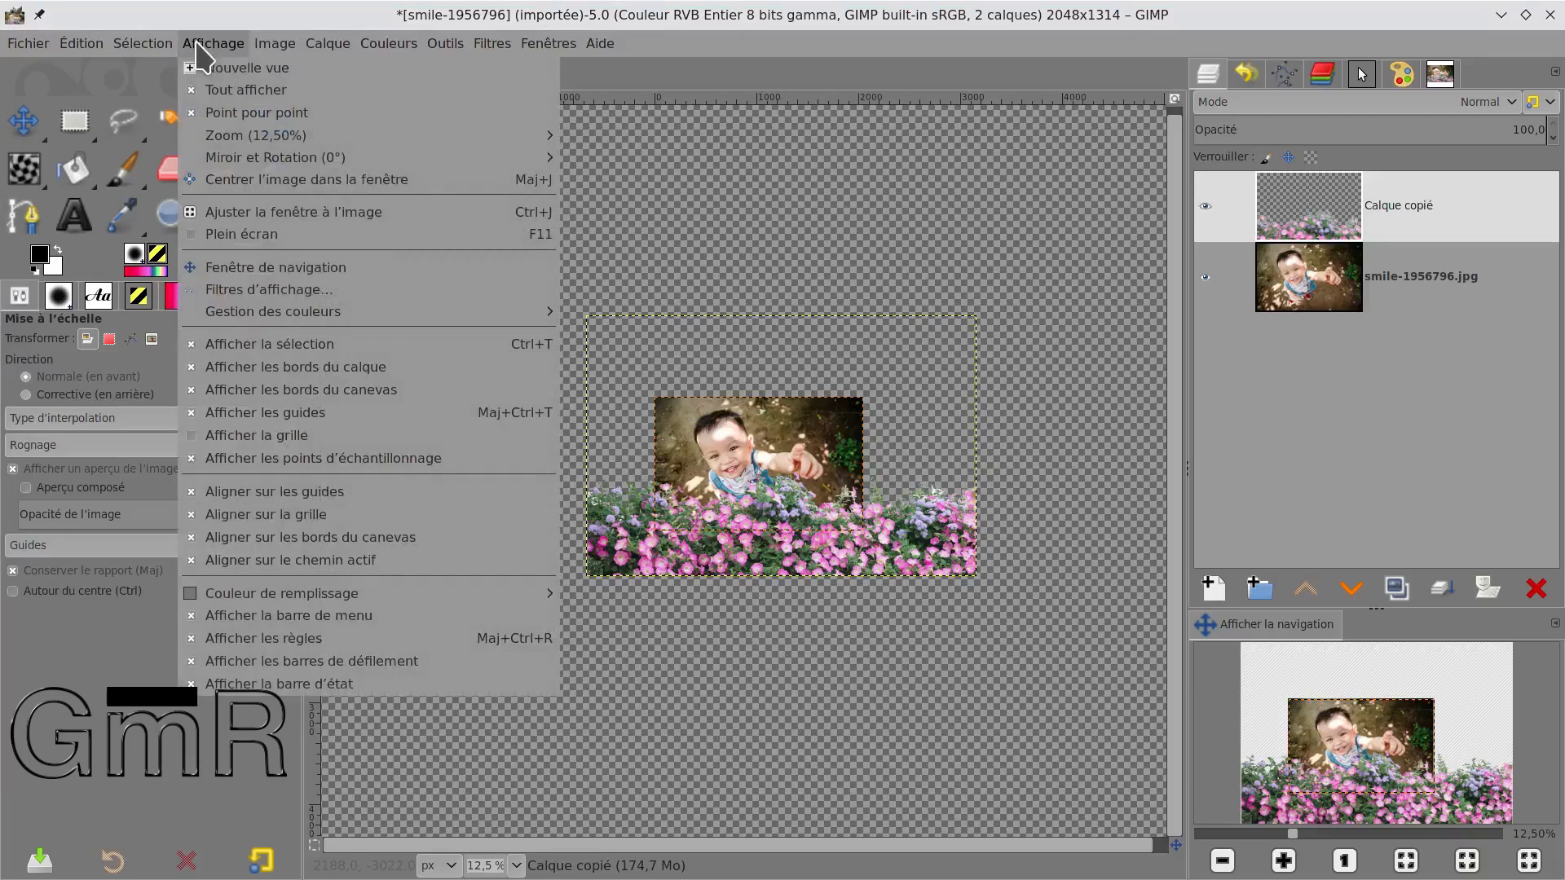
pyautogui.click(217, 87)
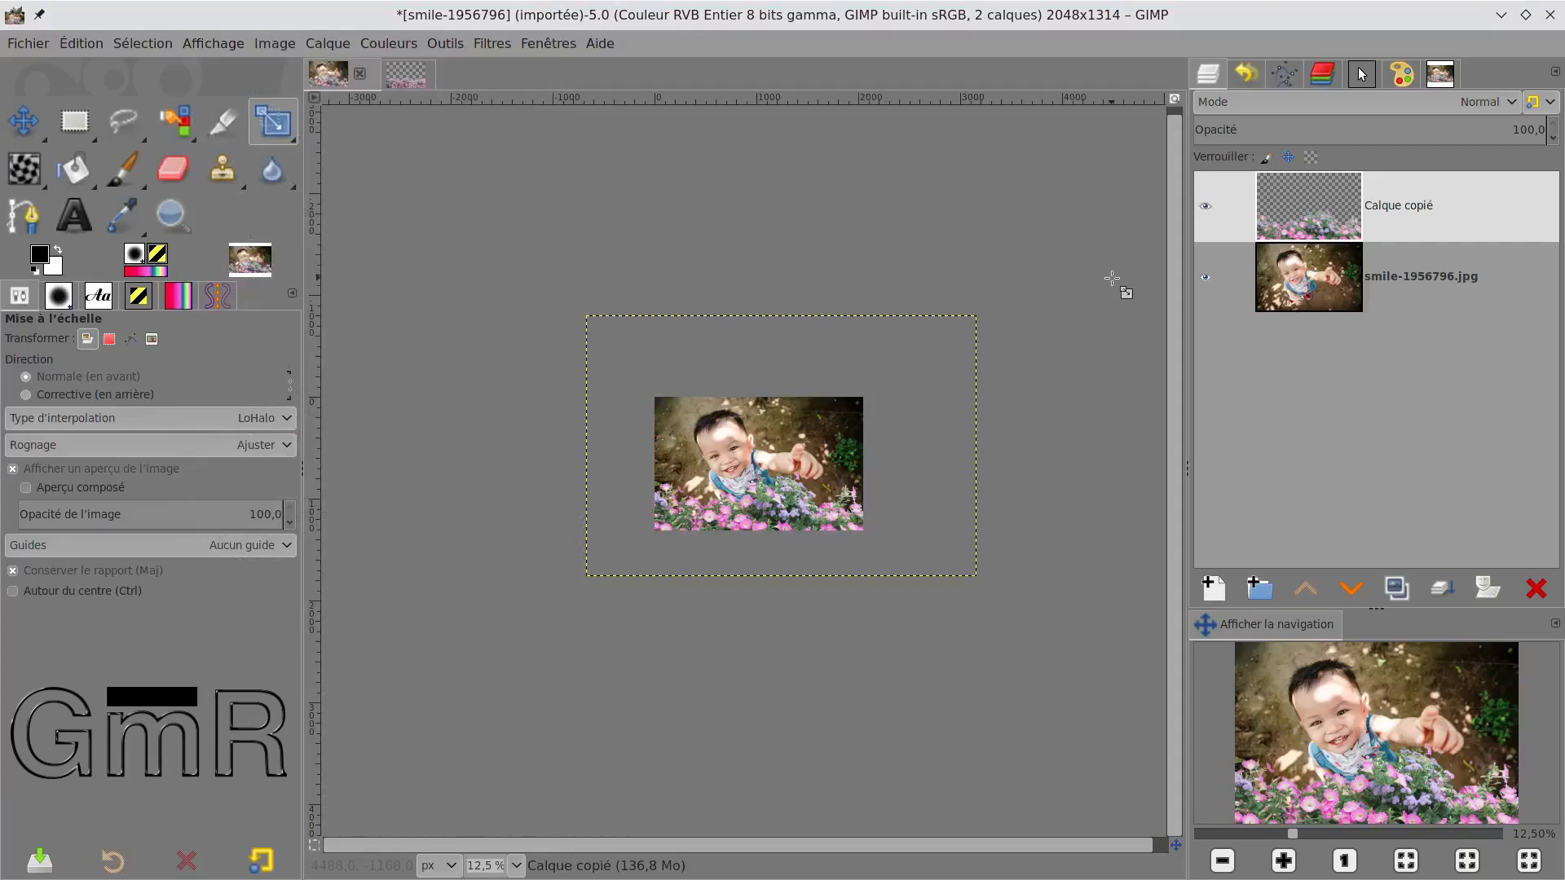
pyautogui.hotkey('shift', 'ctrl', 'j')
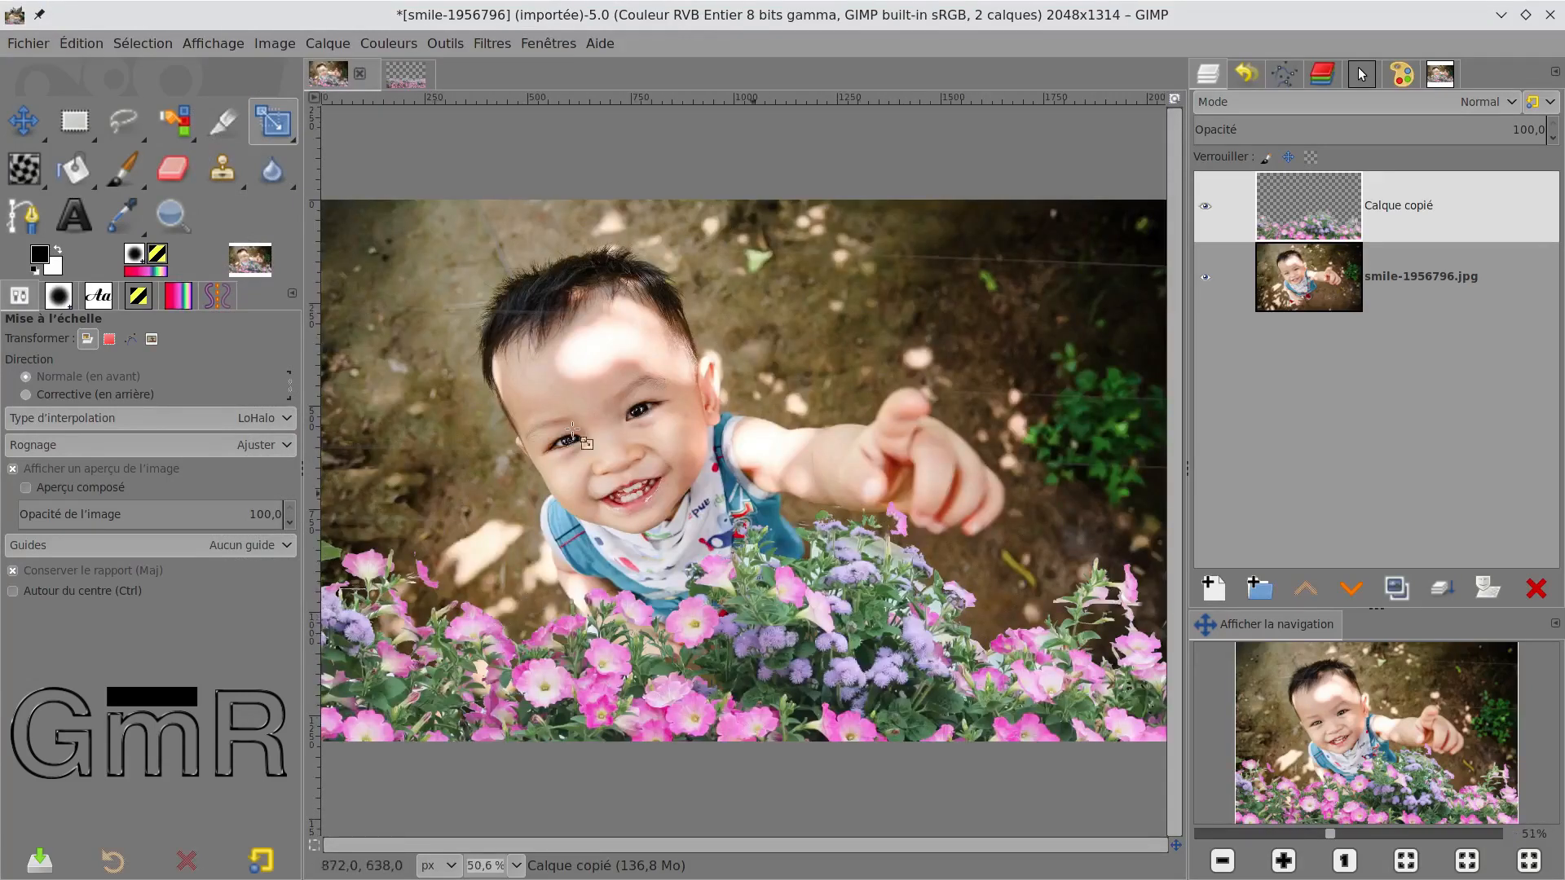
# Step: Save the child photo composition as smile-1956796.xcf
pyautogui.click(28, 43)
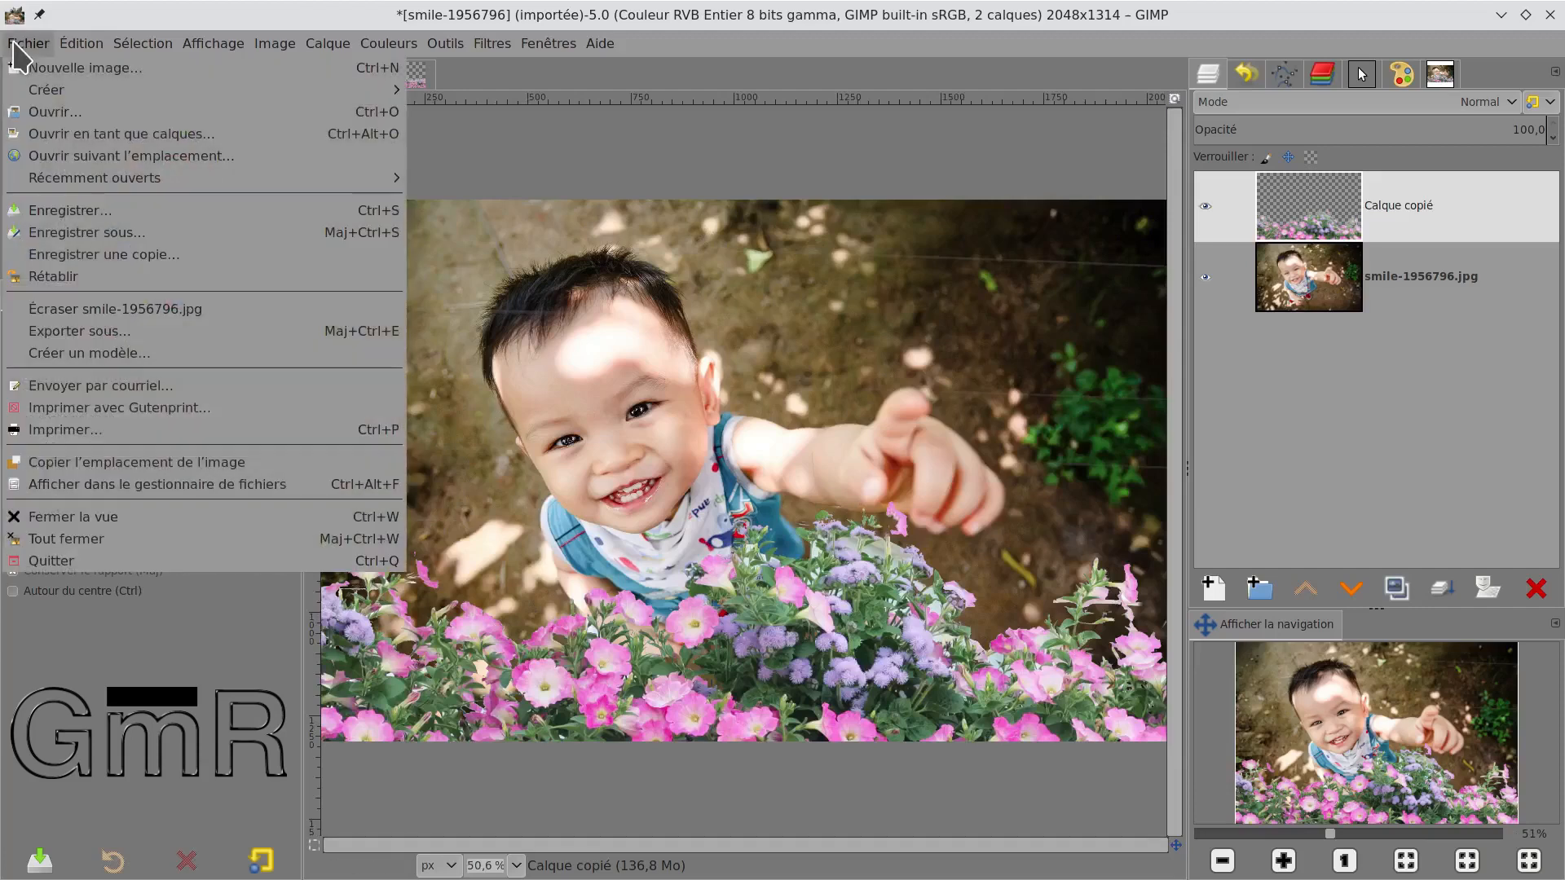
pyautogui.click(81, 212)
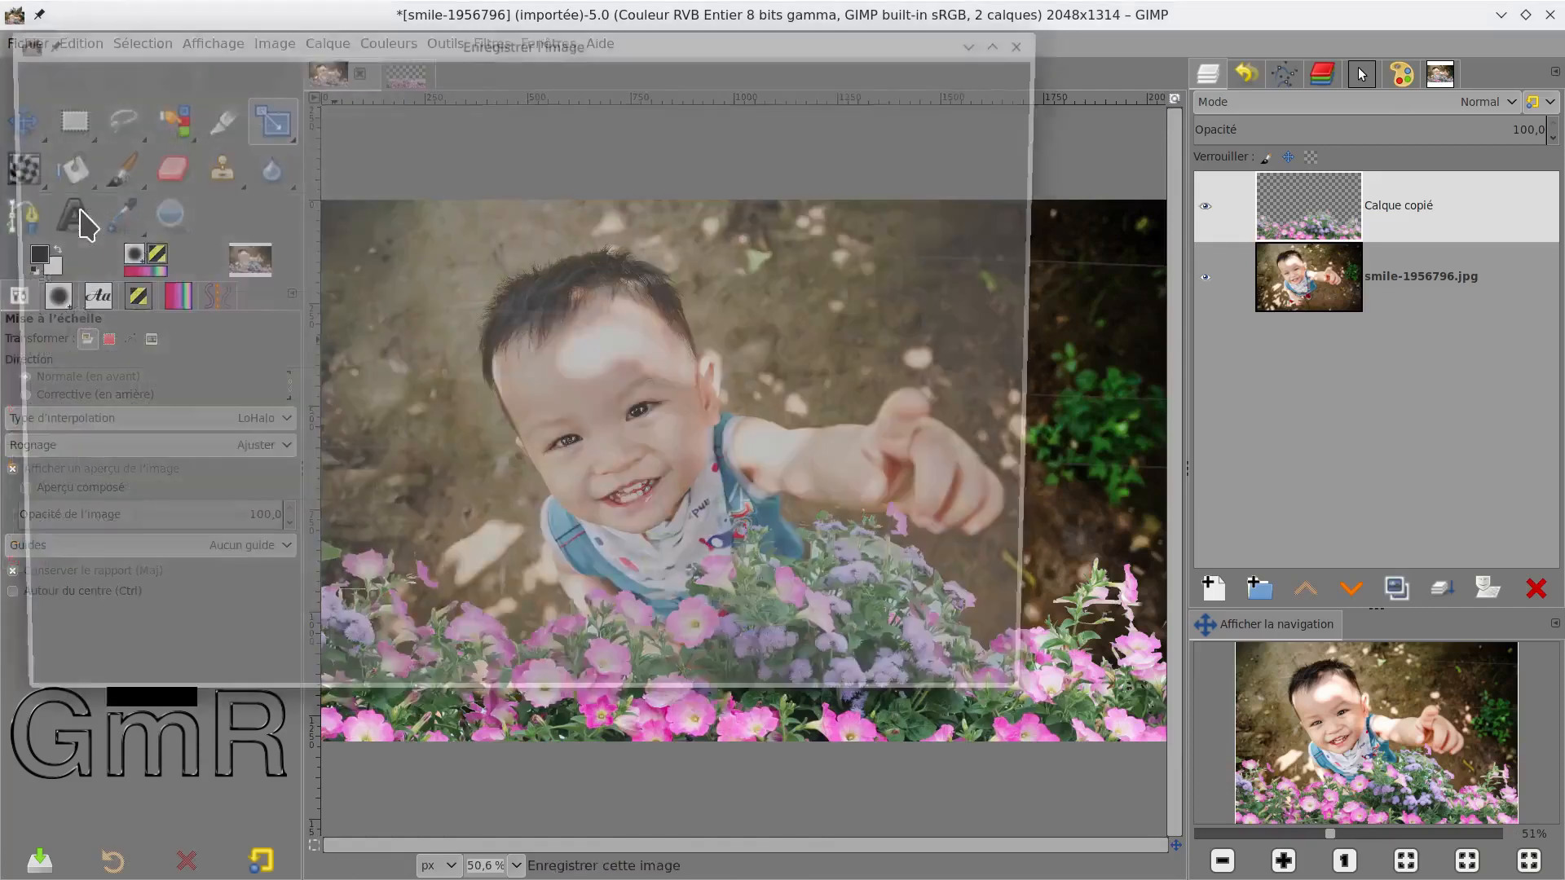
pyautogui.press('Return')
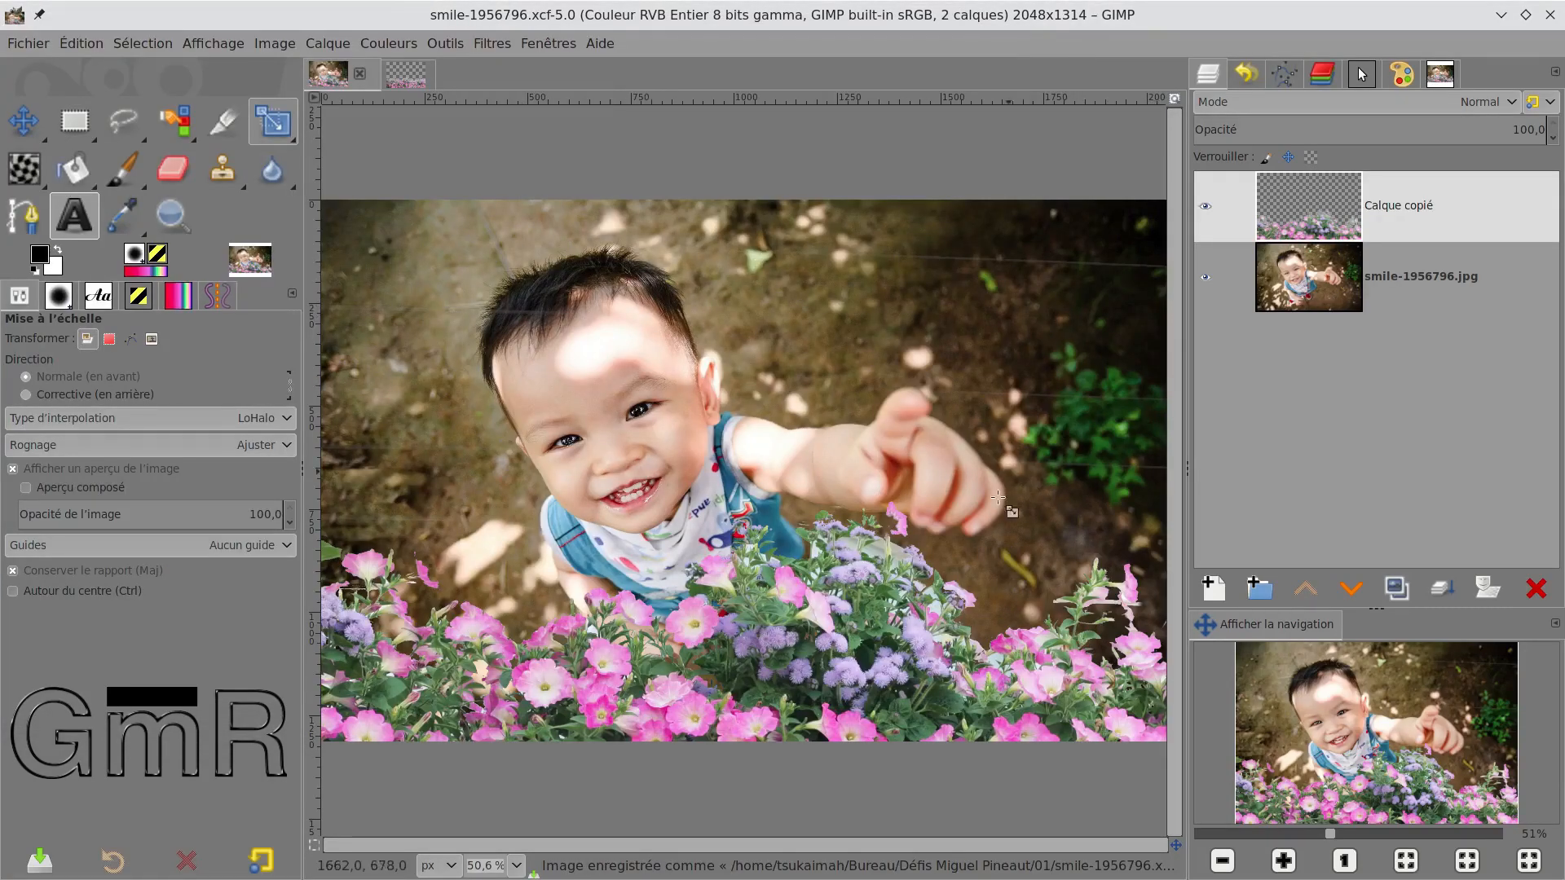
# Step: Erase the faint leftover streaks above the flowers on the pasted layer with the 73 px Hardness 075 brush
pyautogui.click(173, 168)
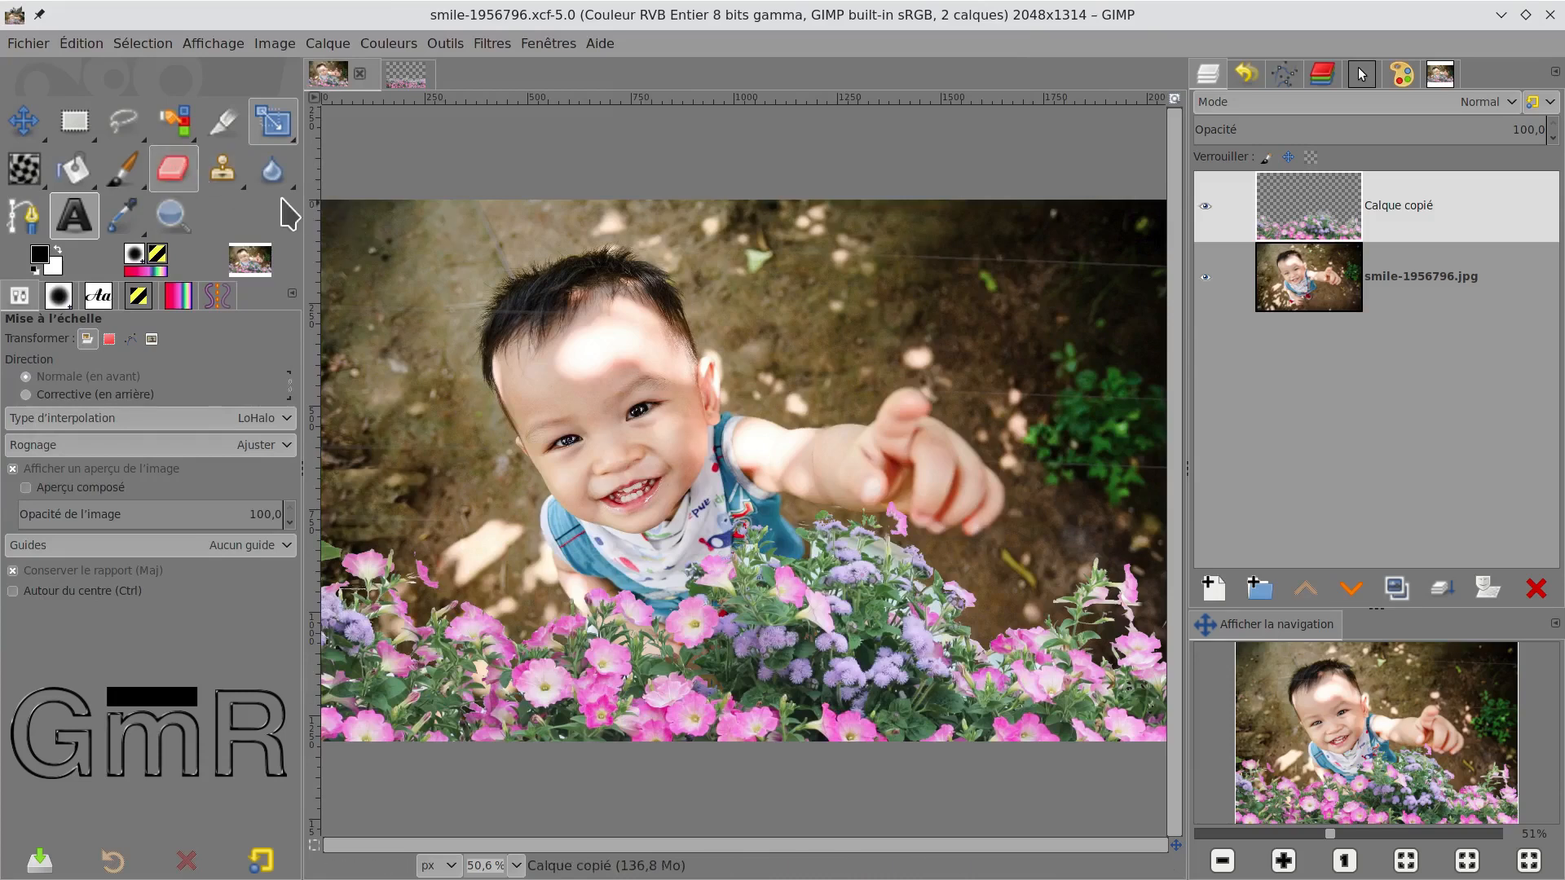
pyautogui.moveTo(958, 257); pyautogui.dragTo(1156, 270)
pyautogui.moveTo(1048, 385)
pyautogui.mouseDown()
pyautogui.moveTo(1173, 395)
pyautogui.moveTo(1178, 444)
pyautogui.moveTo(1166, 464)
pyautogui.moveTo(979, 466)
pyautogui.mouseUp()
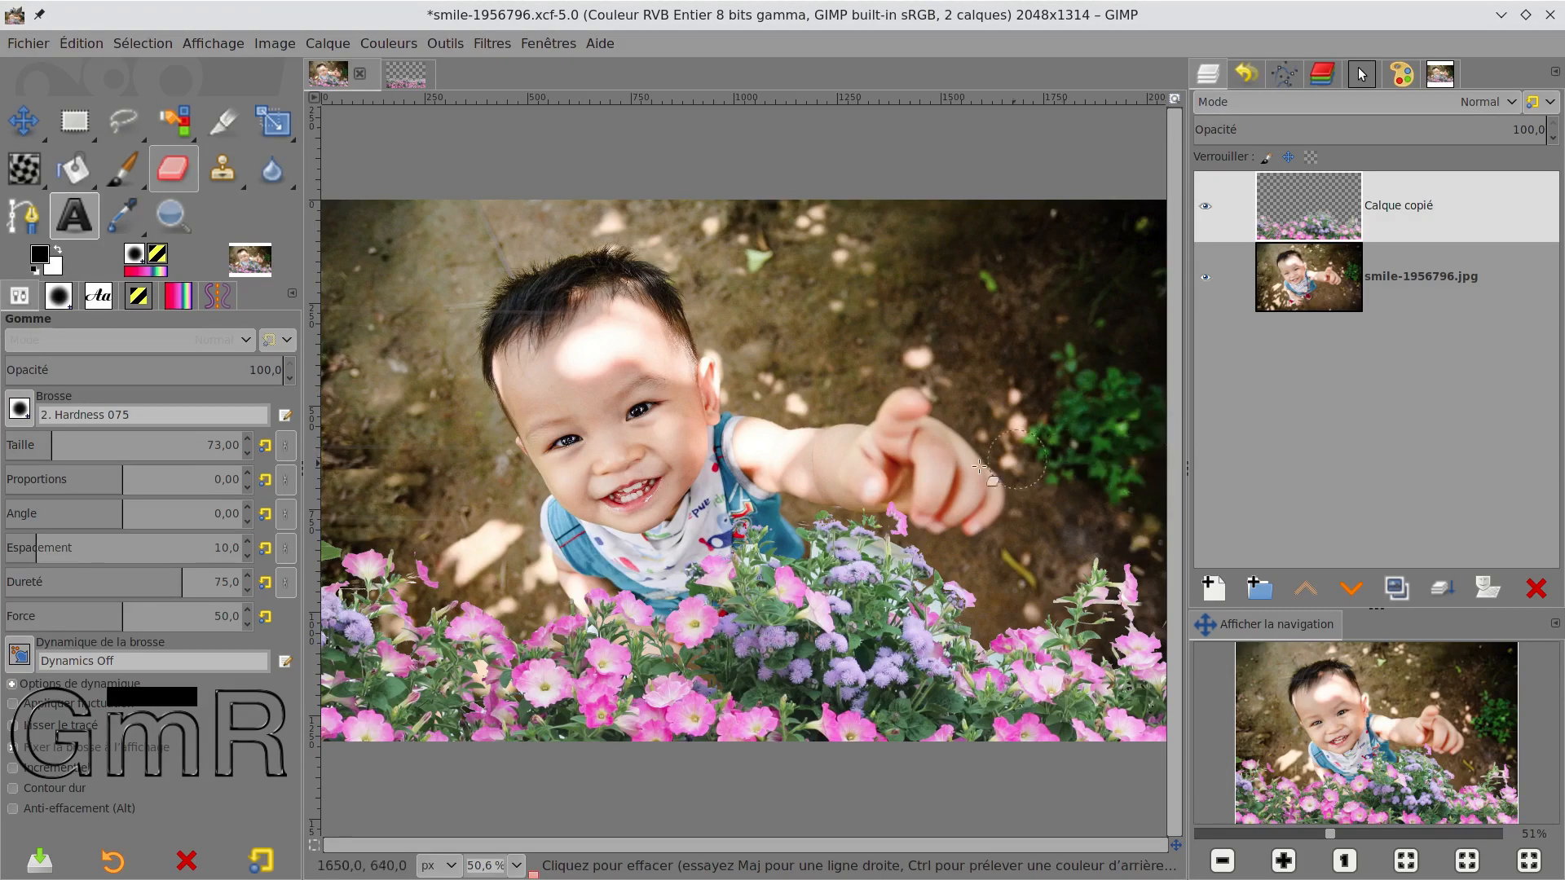
pyautogui.moveTo(1084, 349); pyautogui.dragTo(1244, 343)
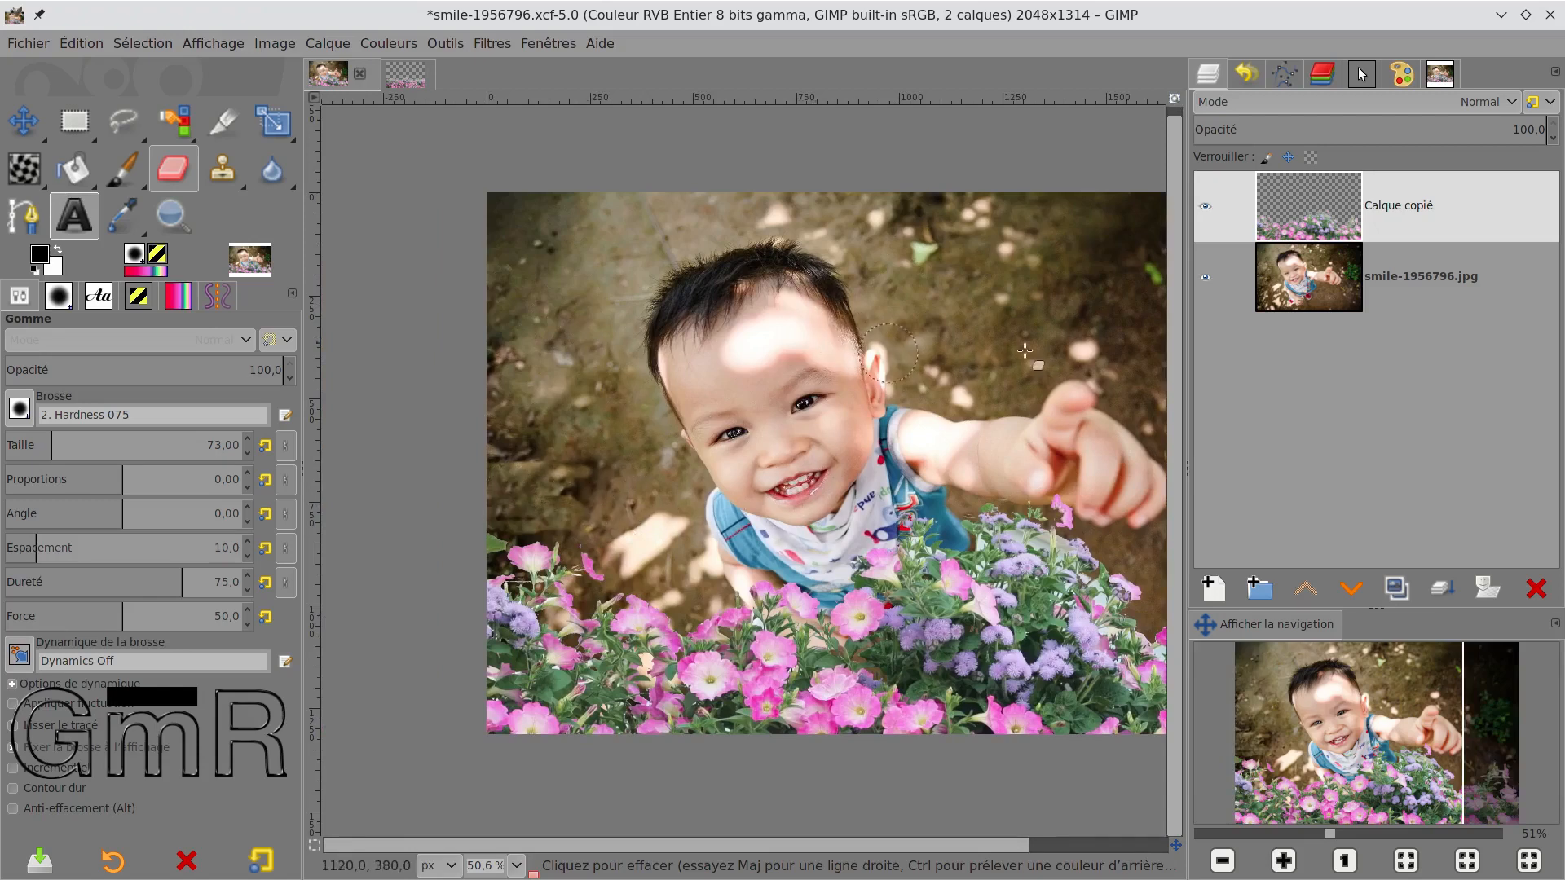
pyautogui.moveTo(958, 277); pyautogui.dragTo(783, 281)
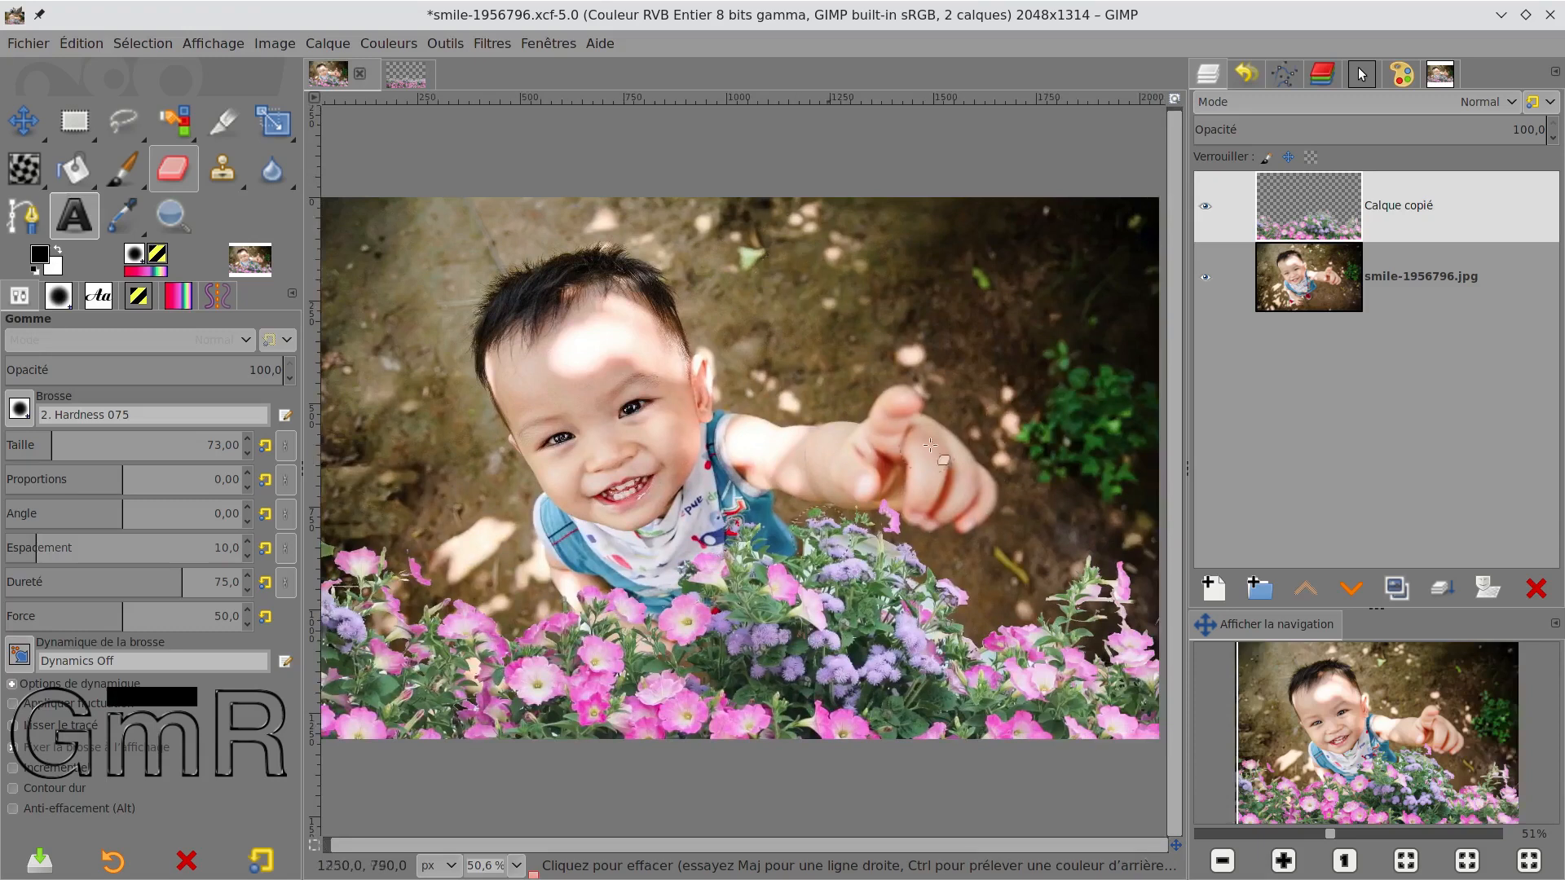
# Step: Place the flower layer in a new layer group and duplicate it there
pyautogui.click(1260, 588)
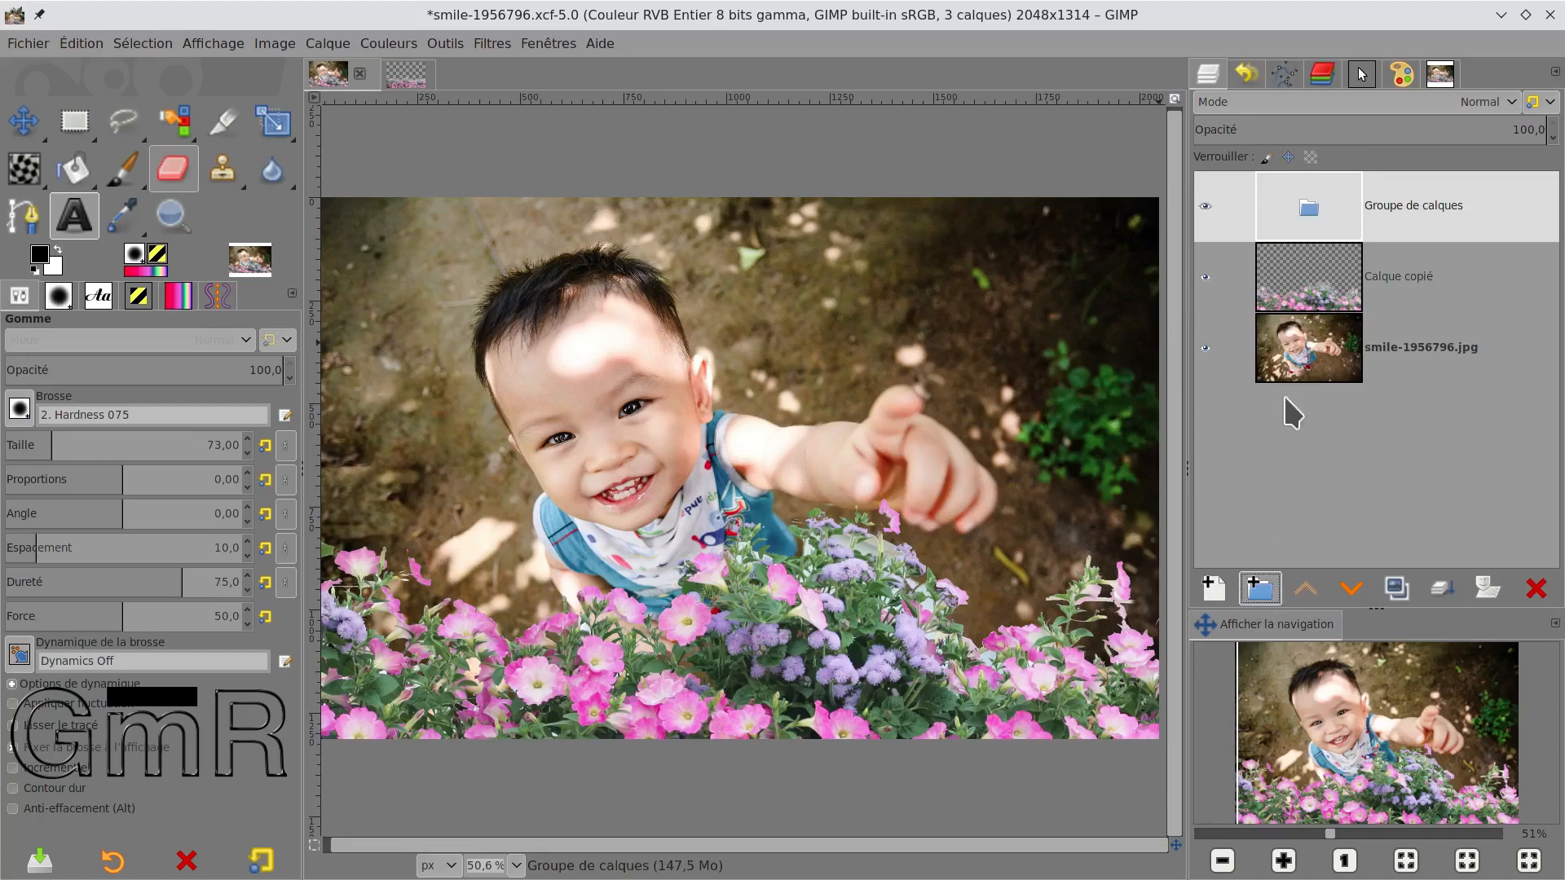
pyautogui.moveTo(1301, 300); pyautogui.dragTo(1349, 205)
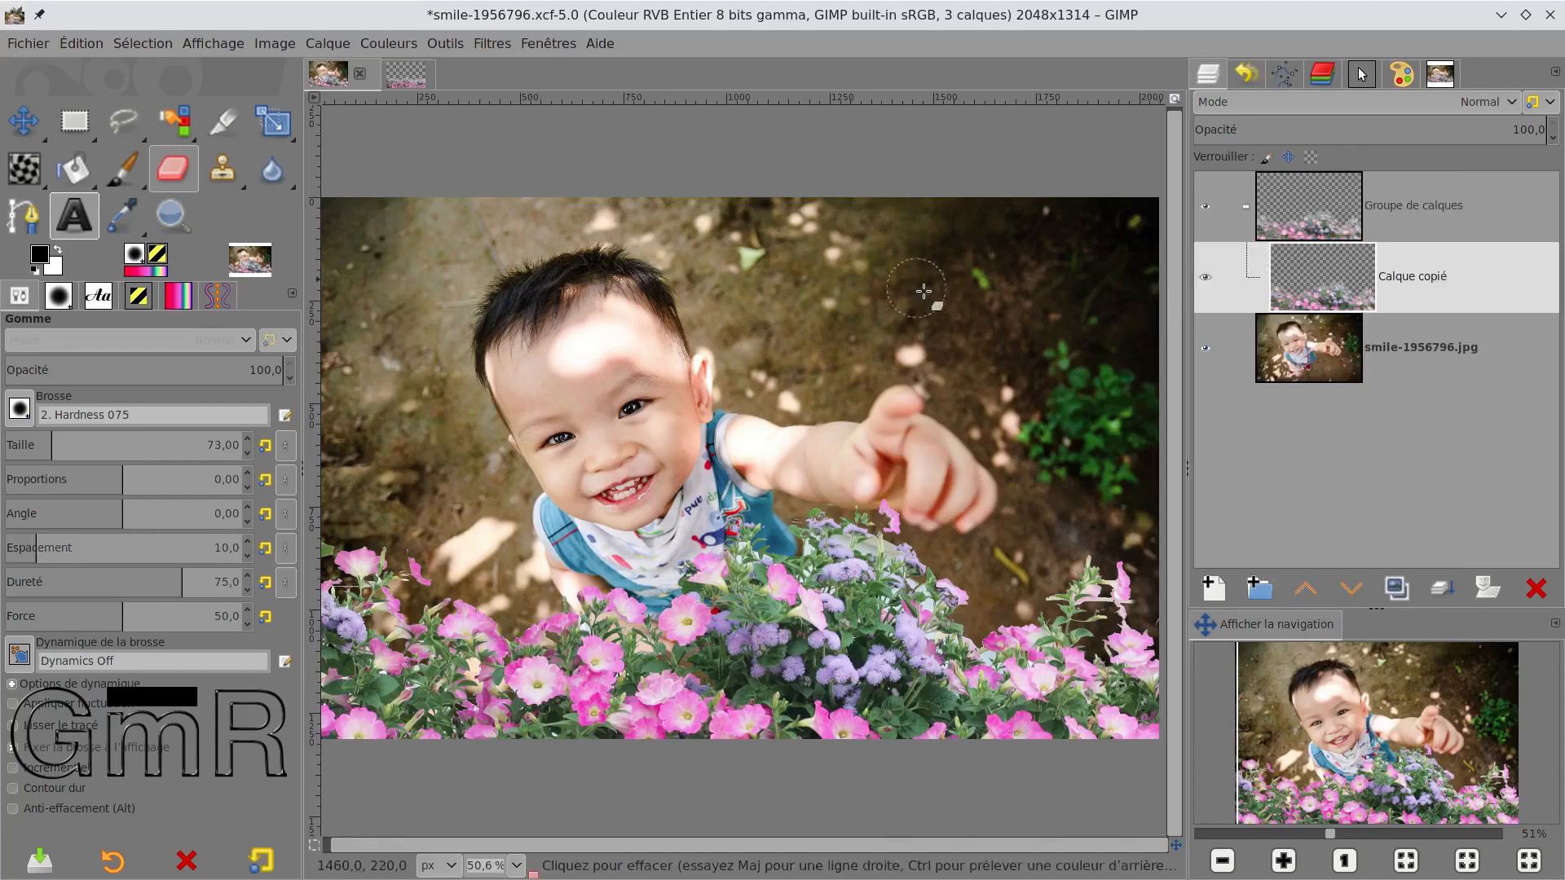
pyautogui.scroll(-2, 923, 290)
pyautogui.moveTo(935, 326); pyautogui.dragTo(769, 426)
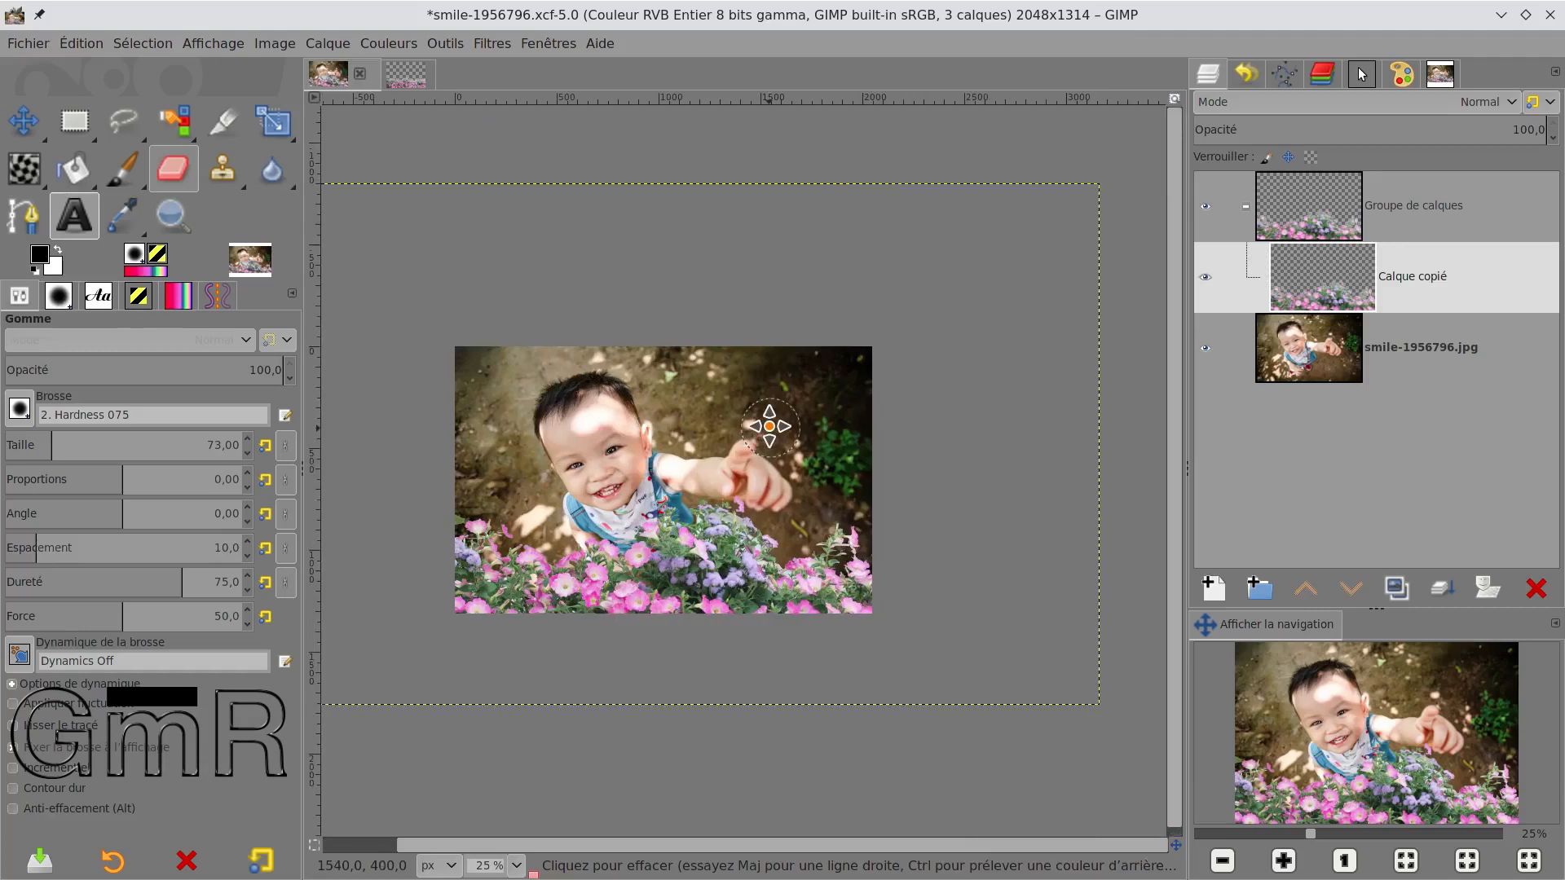
pyautogui.click(1398, 597)
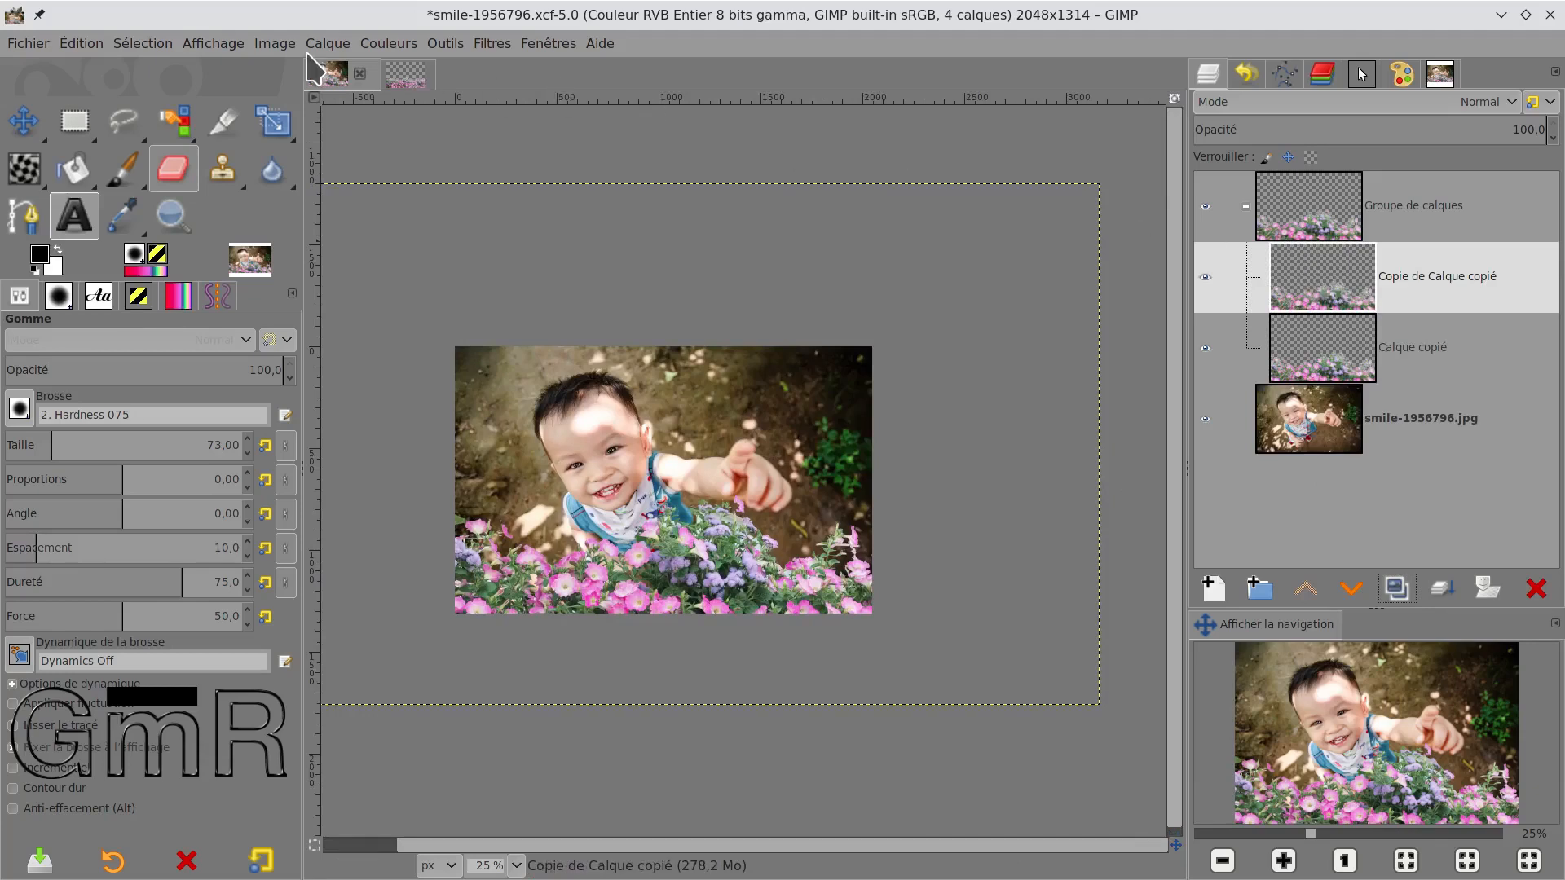
# Step: Flip the duplicated flower layer vertically and move it so its flowers cover the photo's upper edge
pyautogui.click(327, 43)
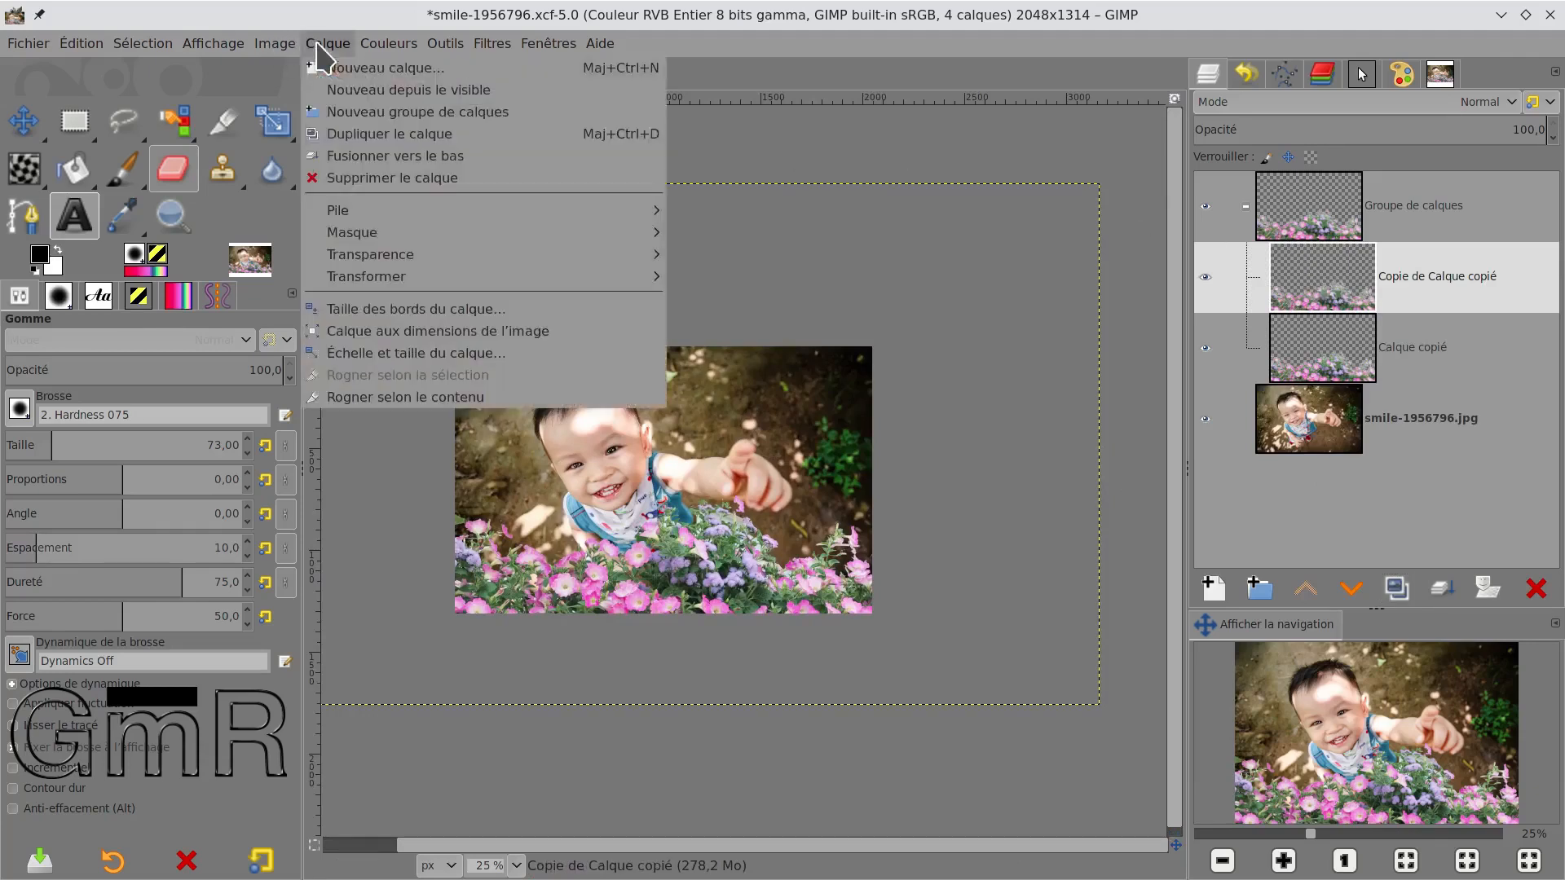
pyautogui.moveTo(376, 285)
pyautogui.moveTo(523, 281)
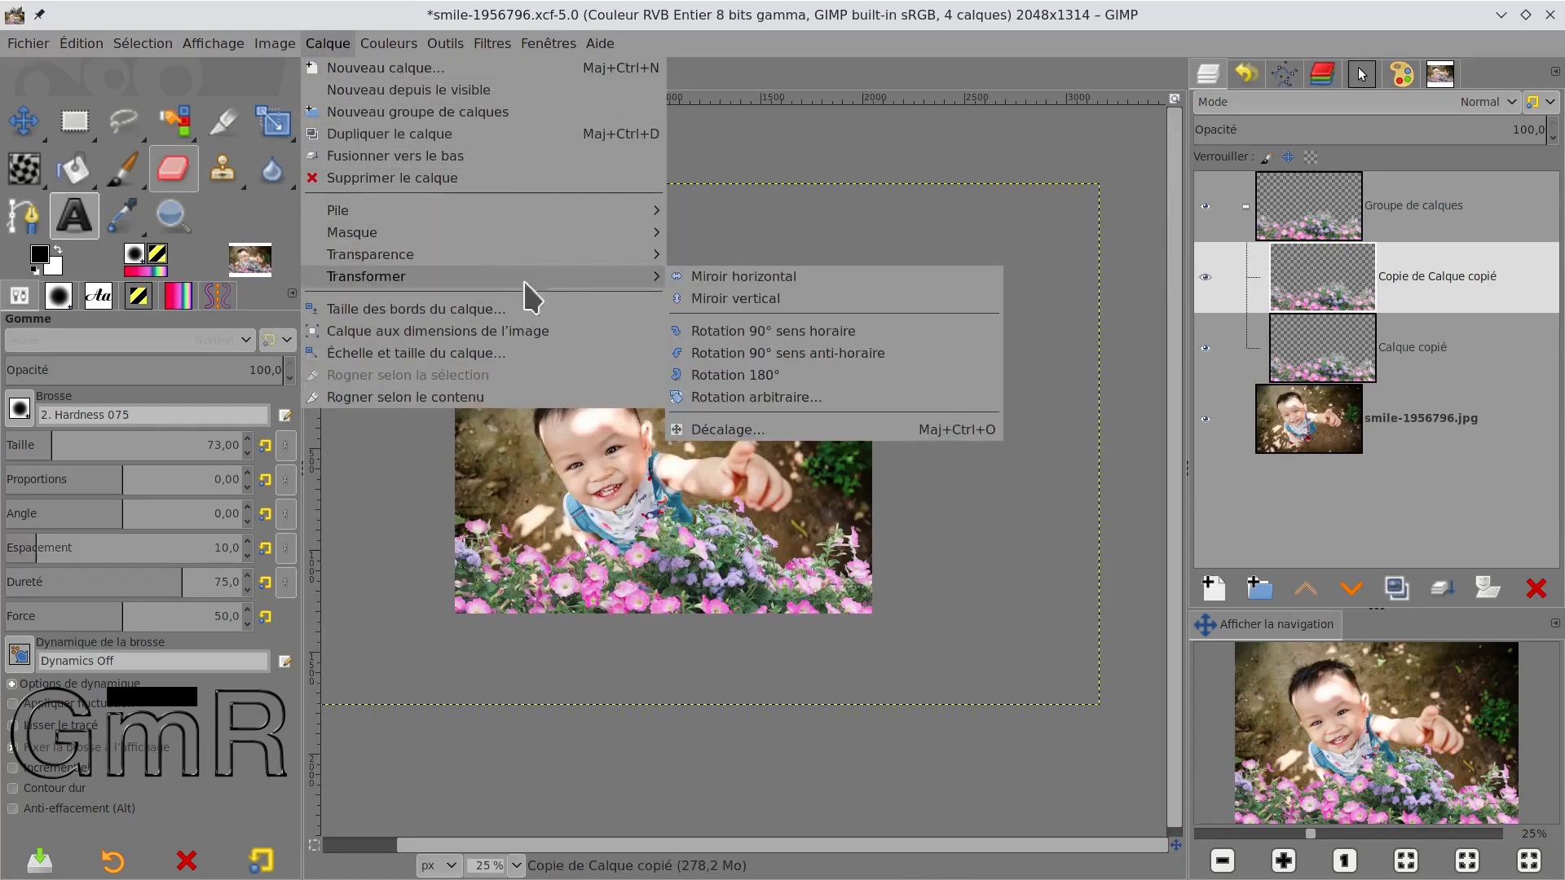
pyautogui.click(745, 300)
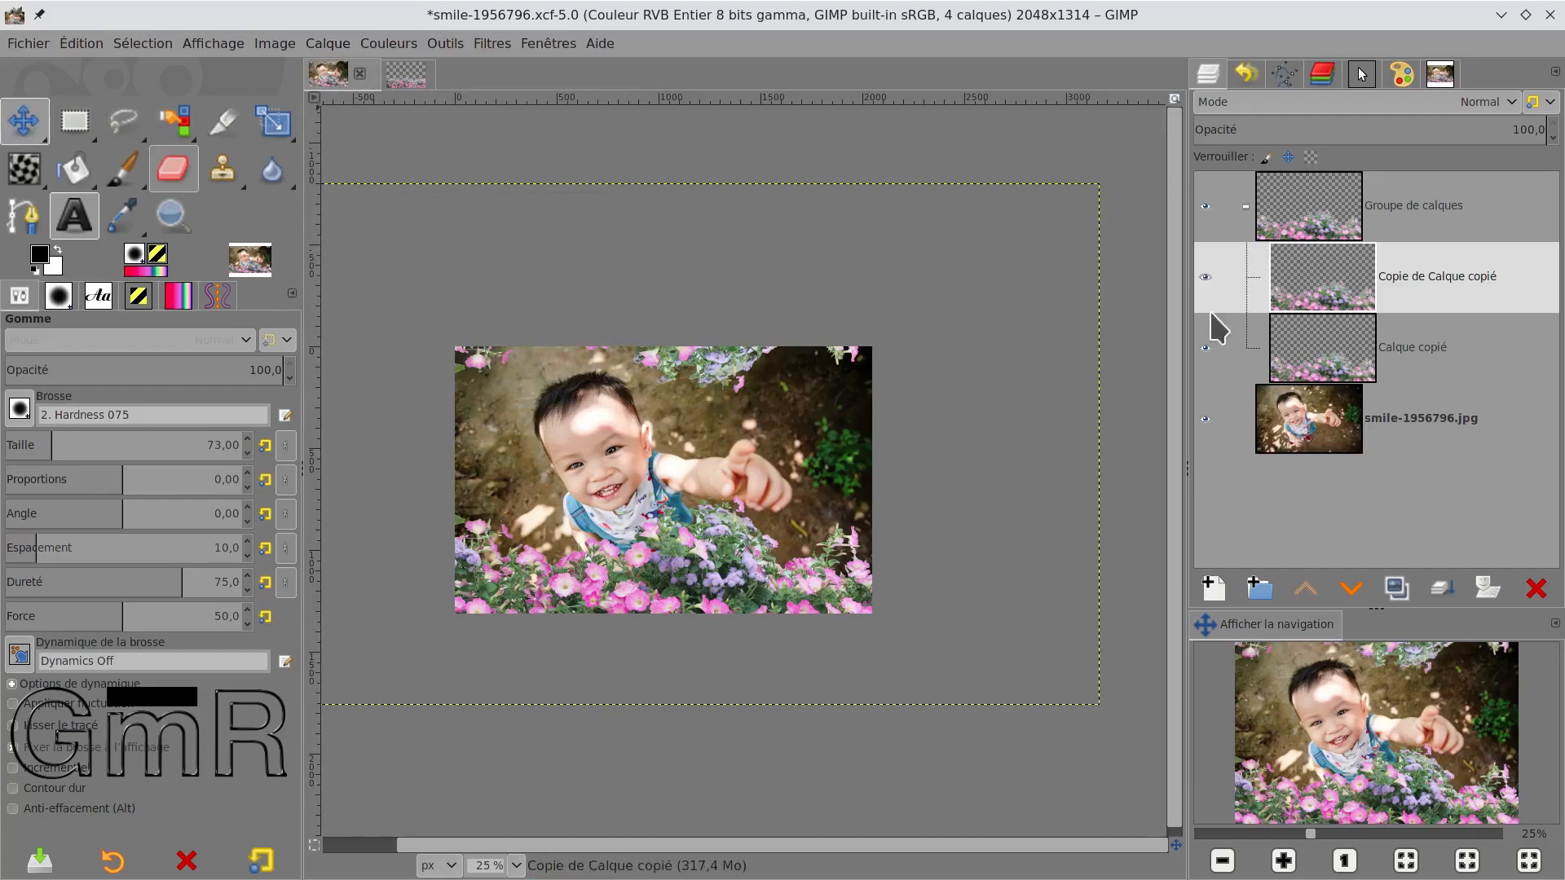
pyautogui.press('m')
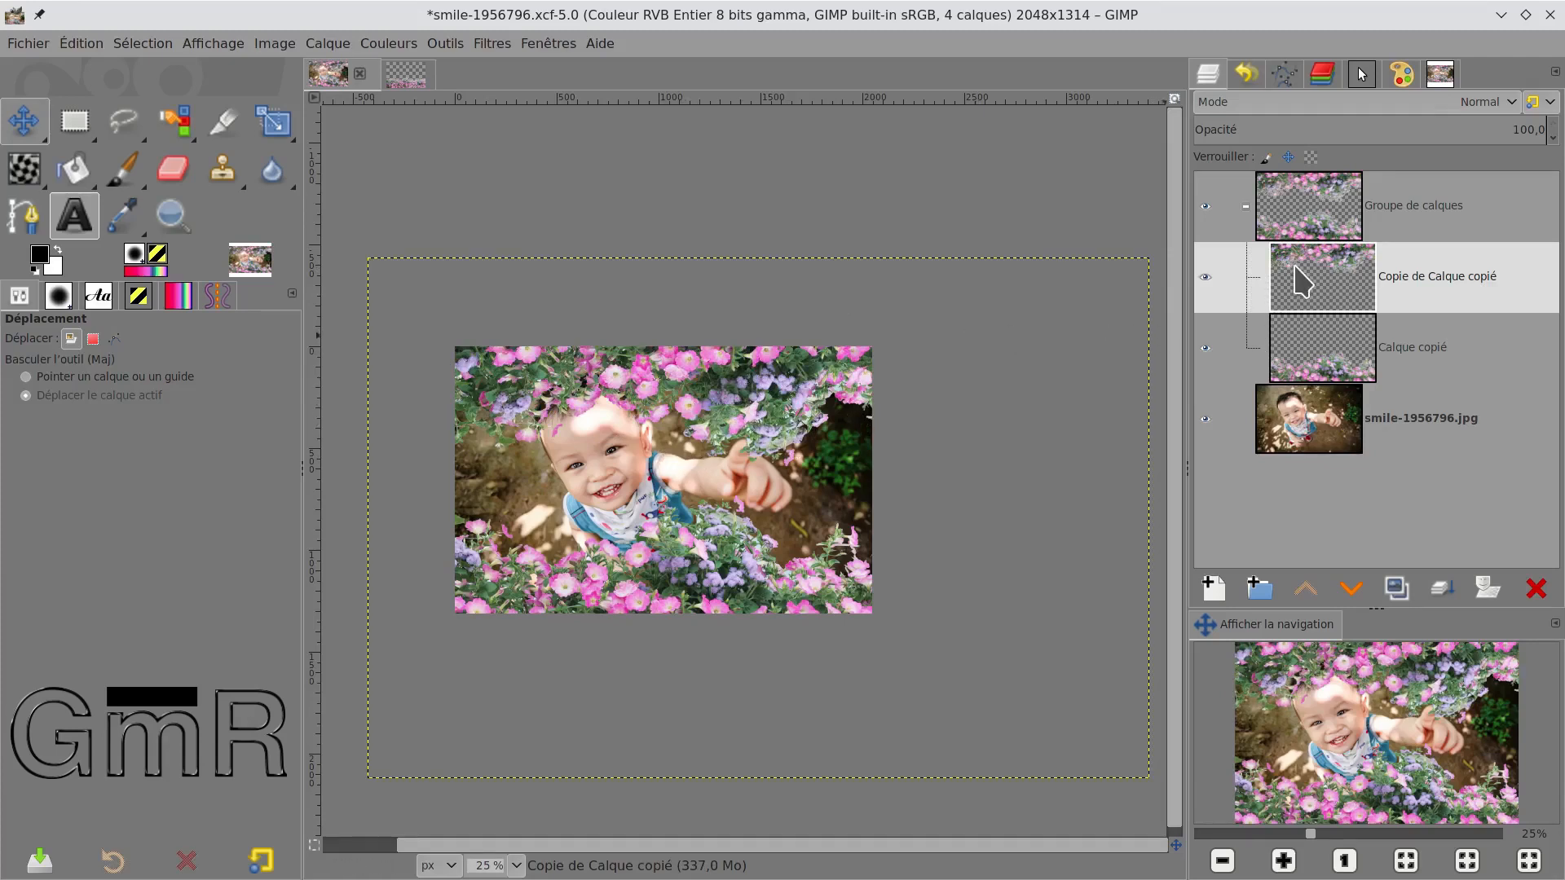
# Step: Duplicate the flipped flower layer and rotate the copy by -84.25° so its flowers run upright
pyautogui.click(1397, 585)
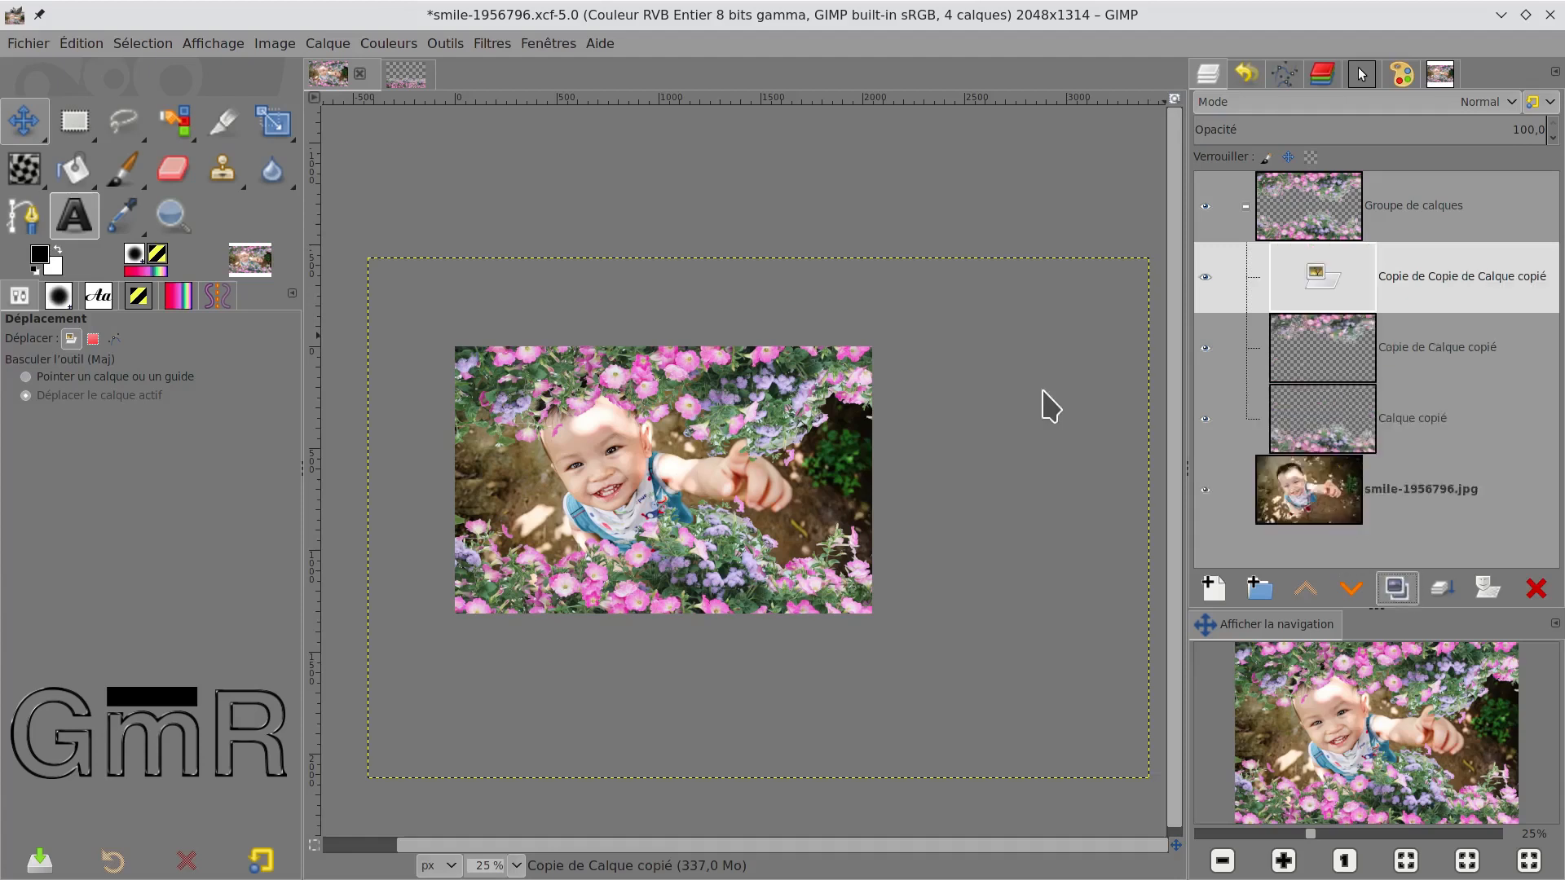
pyautogui.rightClick(273, 122)
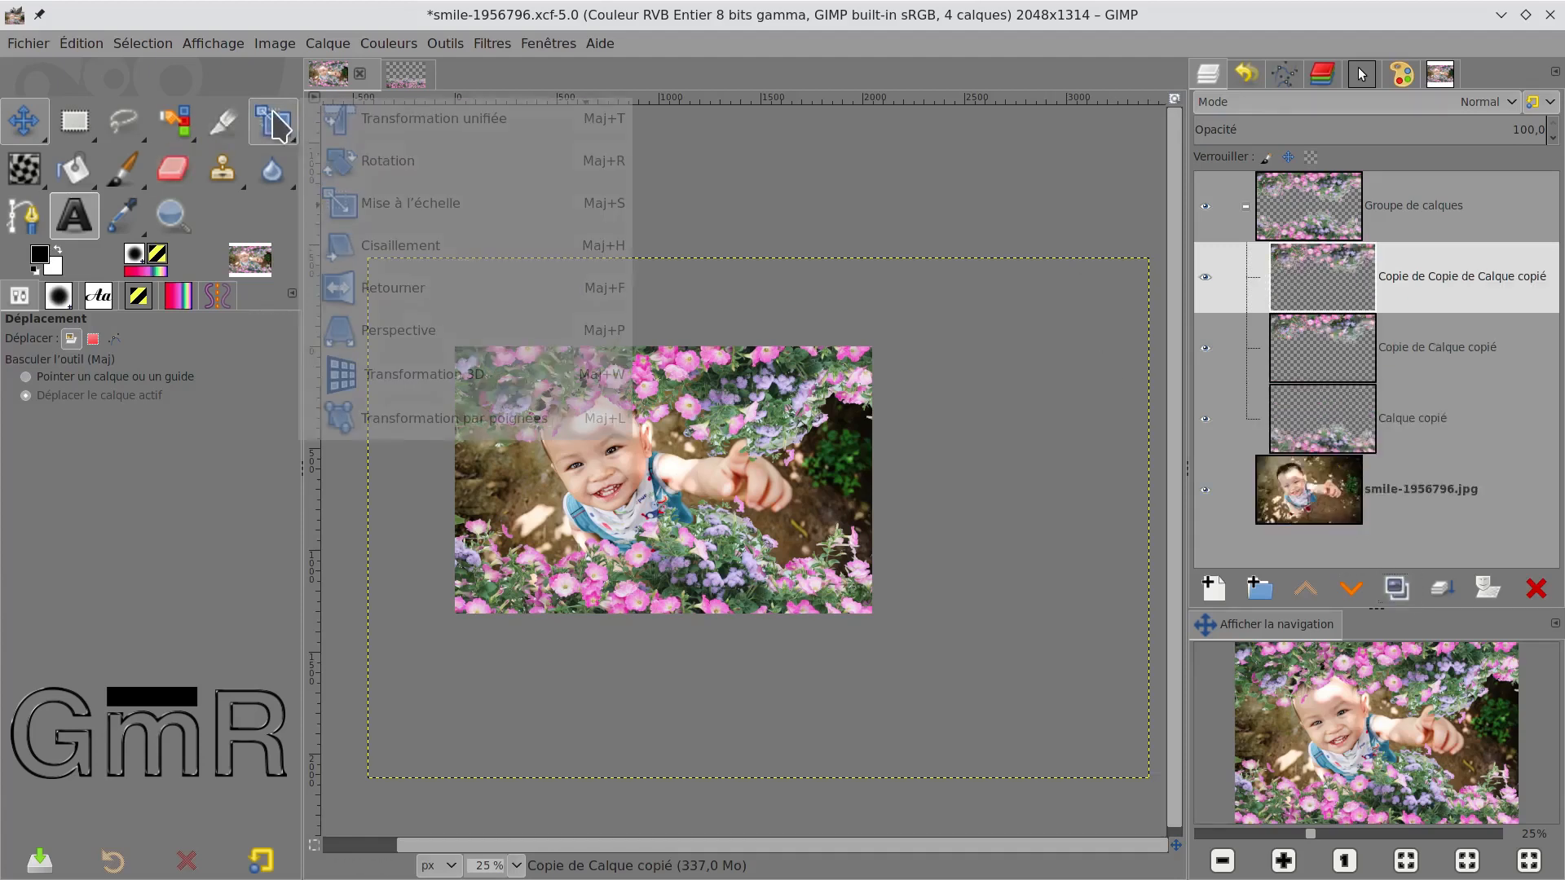
pyautogui.click(387, 161)
pyautogui.click(716, 407)
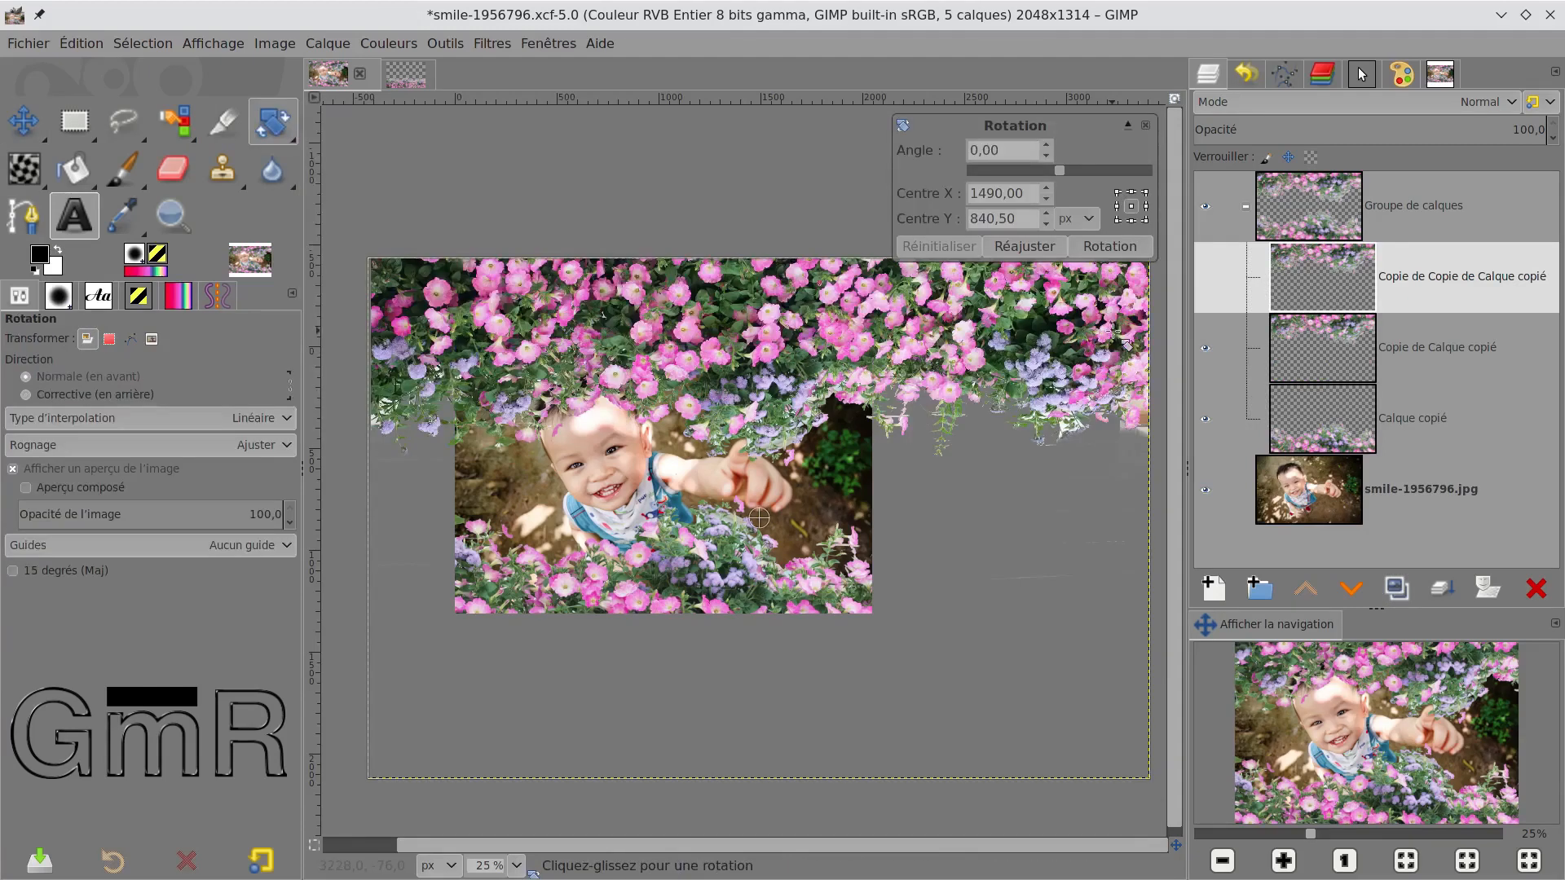
pyautogui.moveTo(1092, 281); pyautogui.dragTo(640, 192)
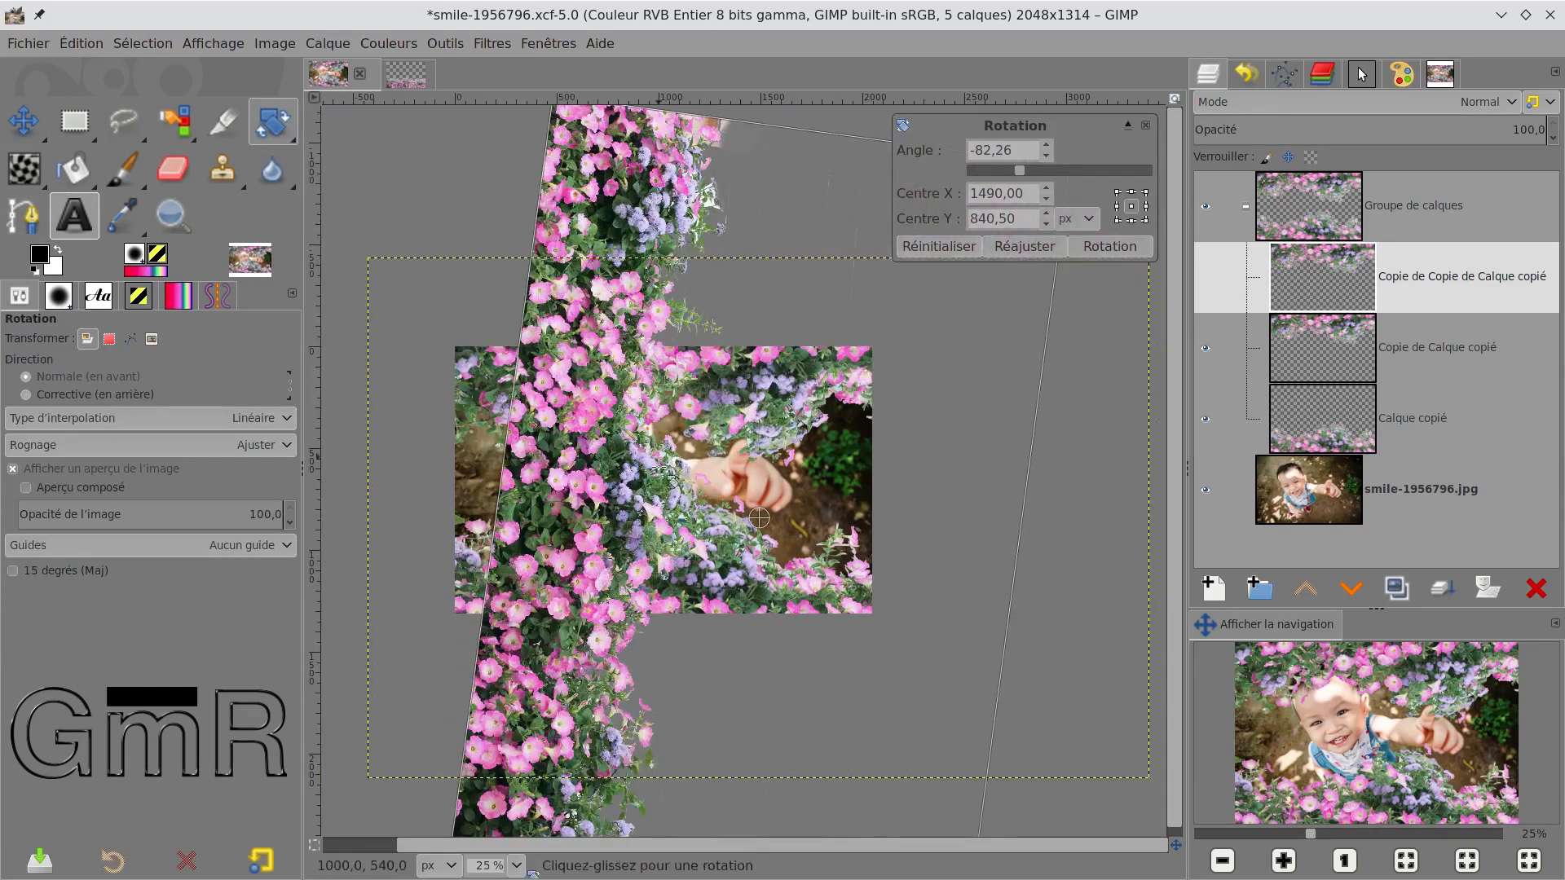
pyautogui.moveTo(644, 515); pyautogui.dragTo(604, 530)
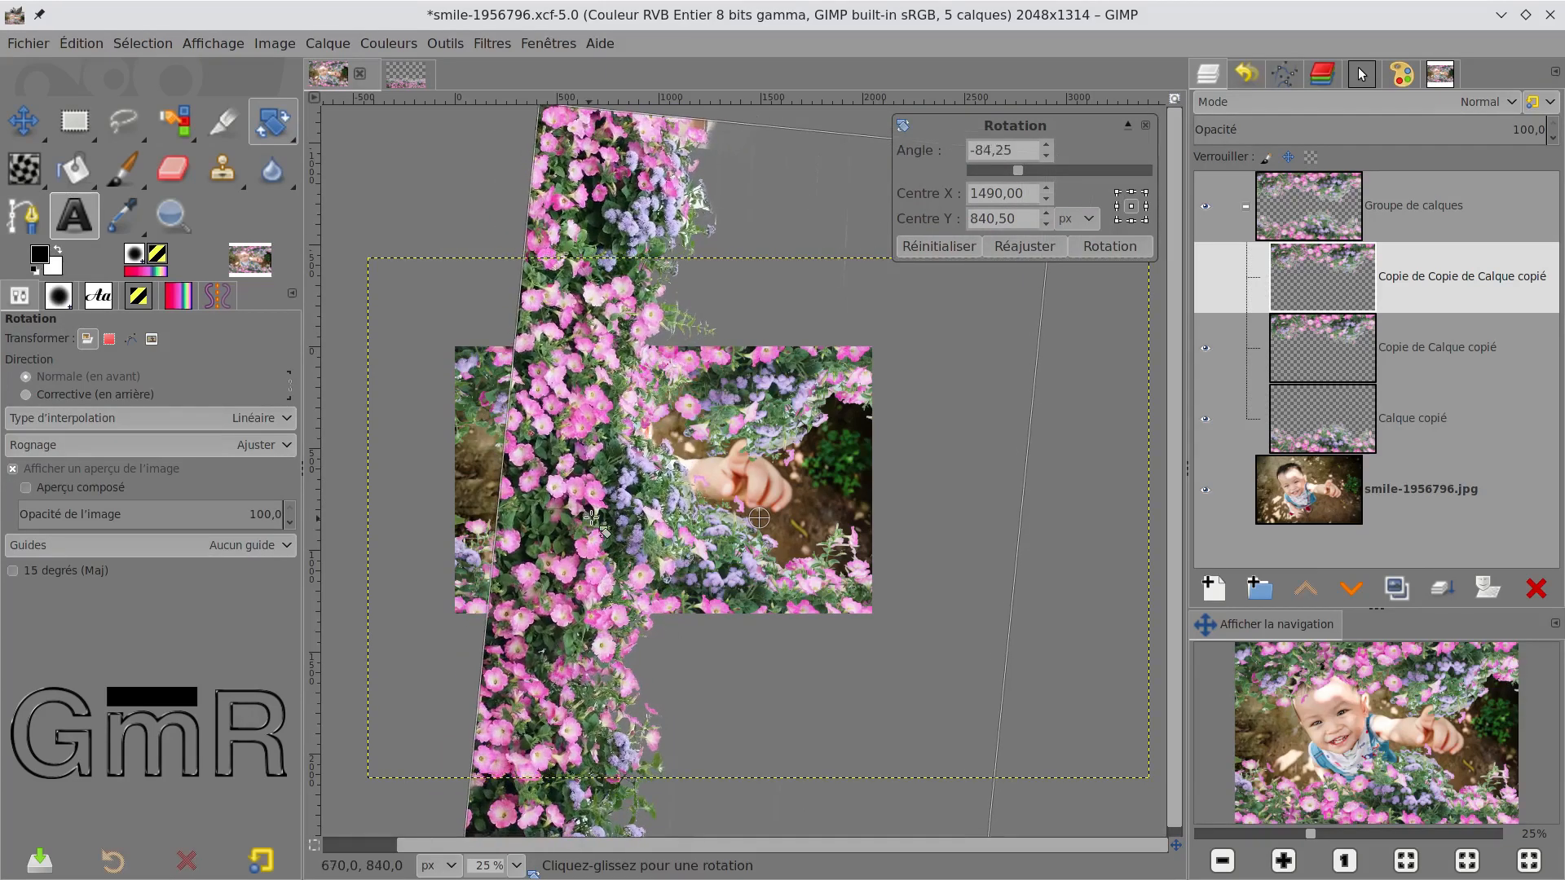
pyautogui.click(1108, 246)
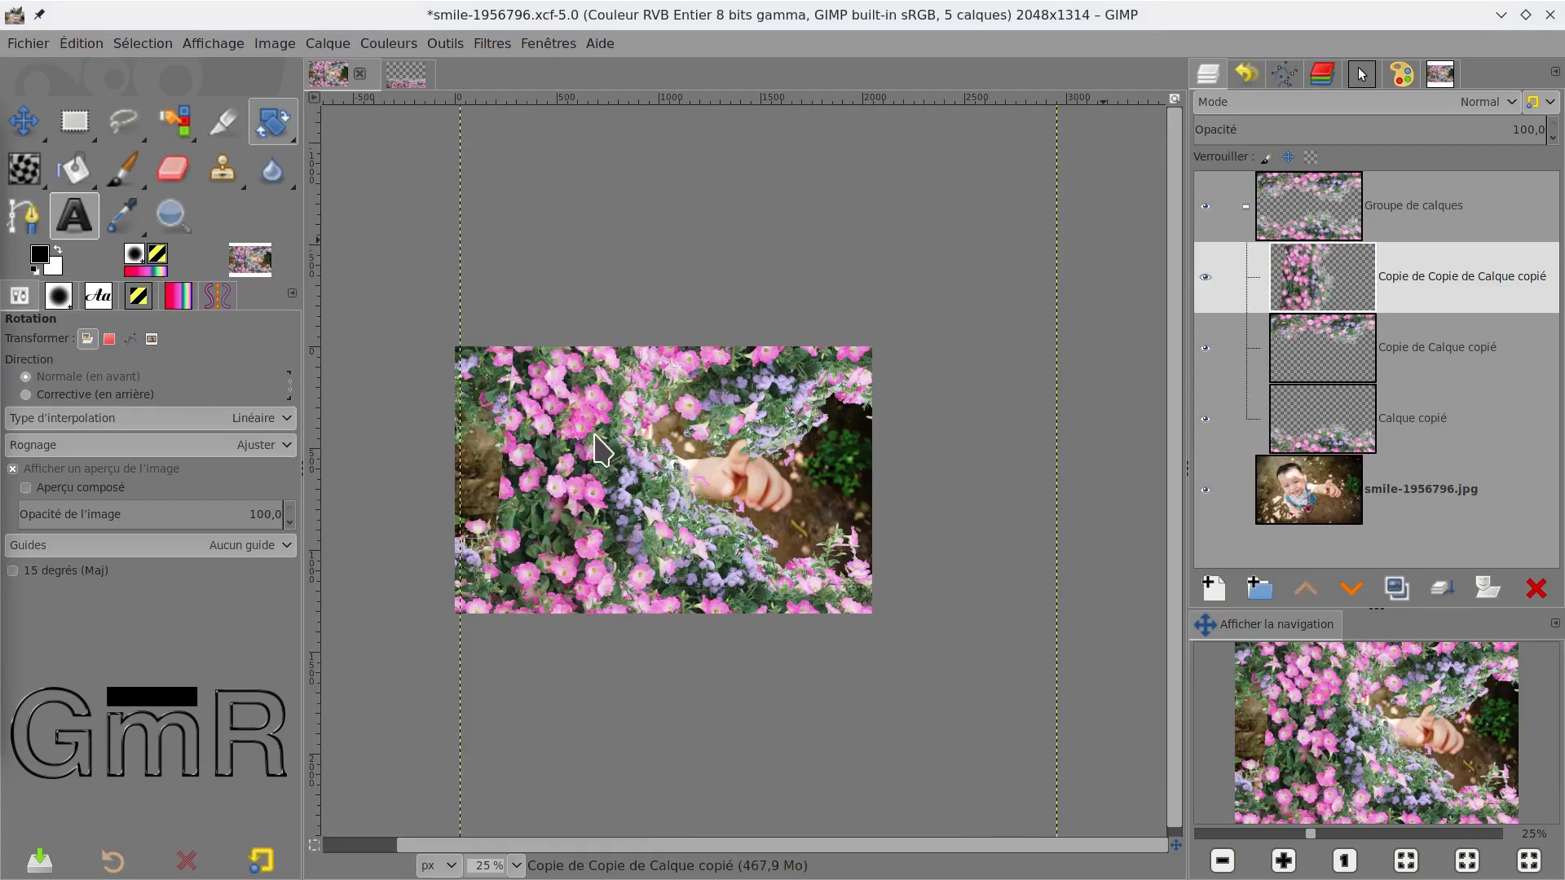
# Step: Move the rotated flower copy so its upright flowers cover the photo's left edge and leave the child's face uncovered
pyautogui.moveTo(583, 451); pyautogui.dragTo(482, 481)
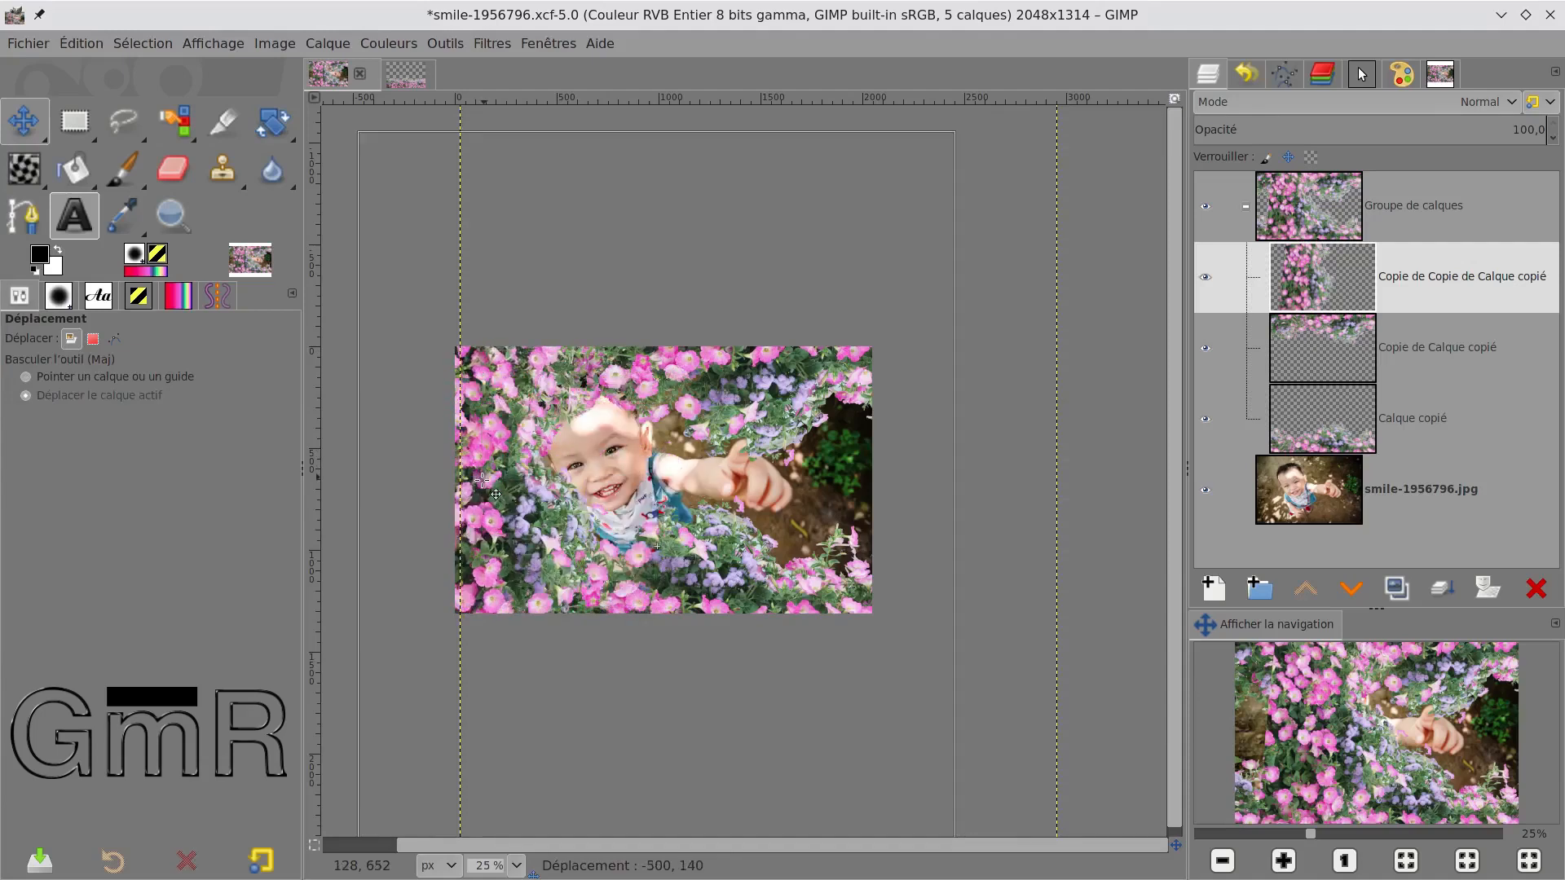
pyautogui.moveTo(481, 479); pyautogui.dragTo(475, 476)
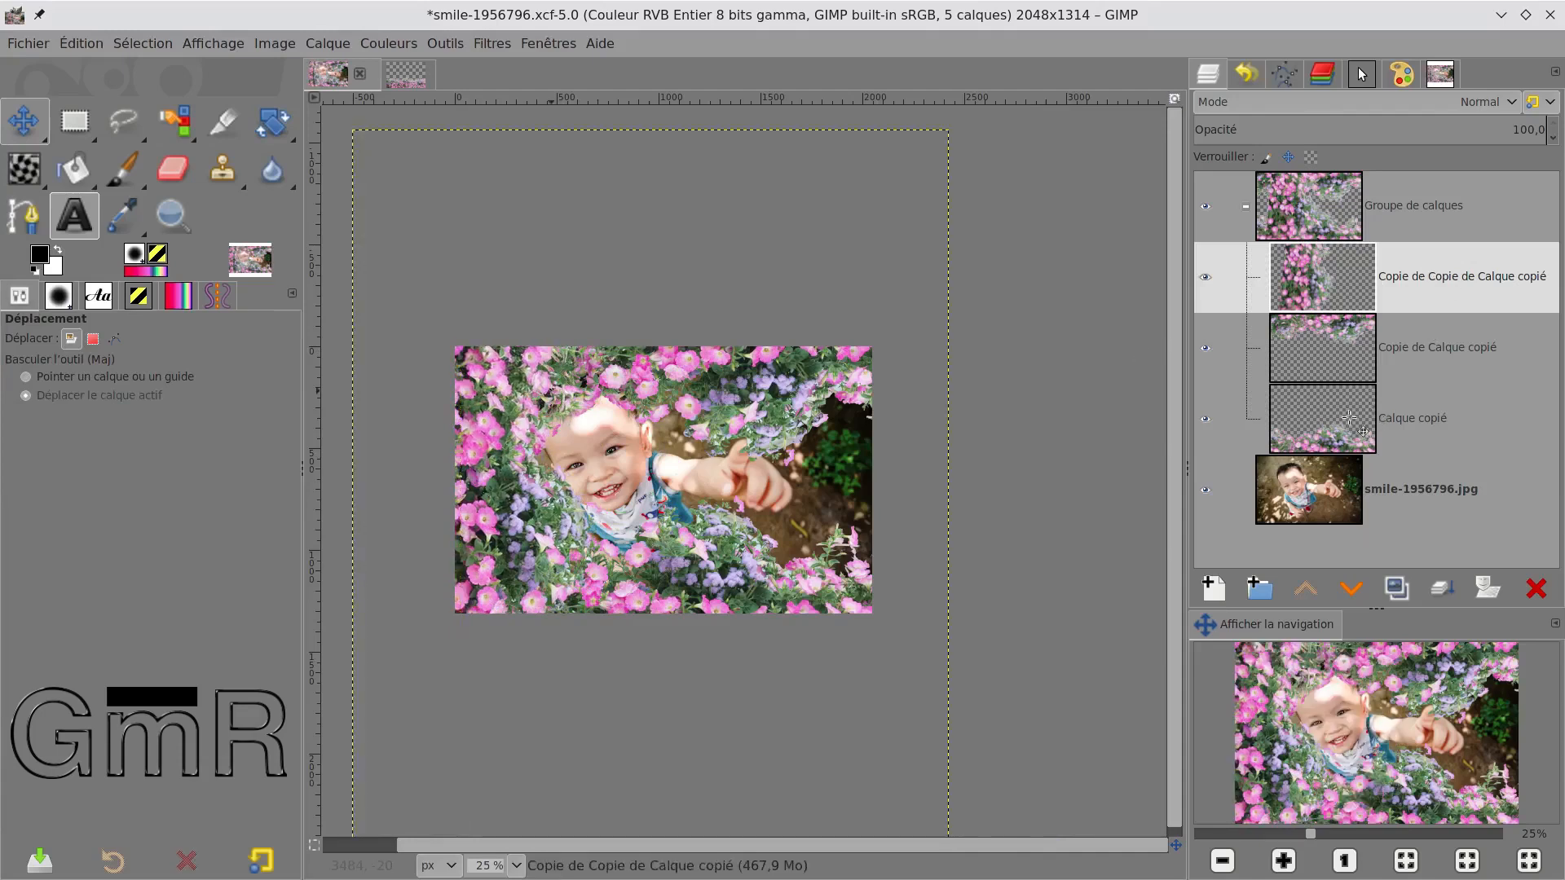
pyautogui.click(1312, 412)
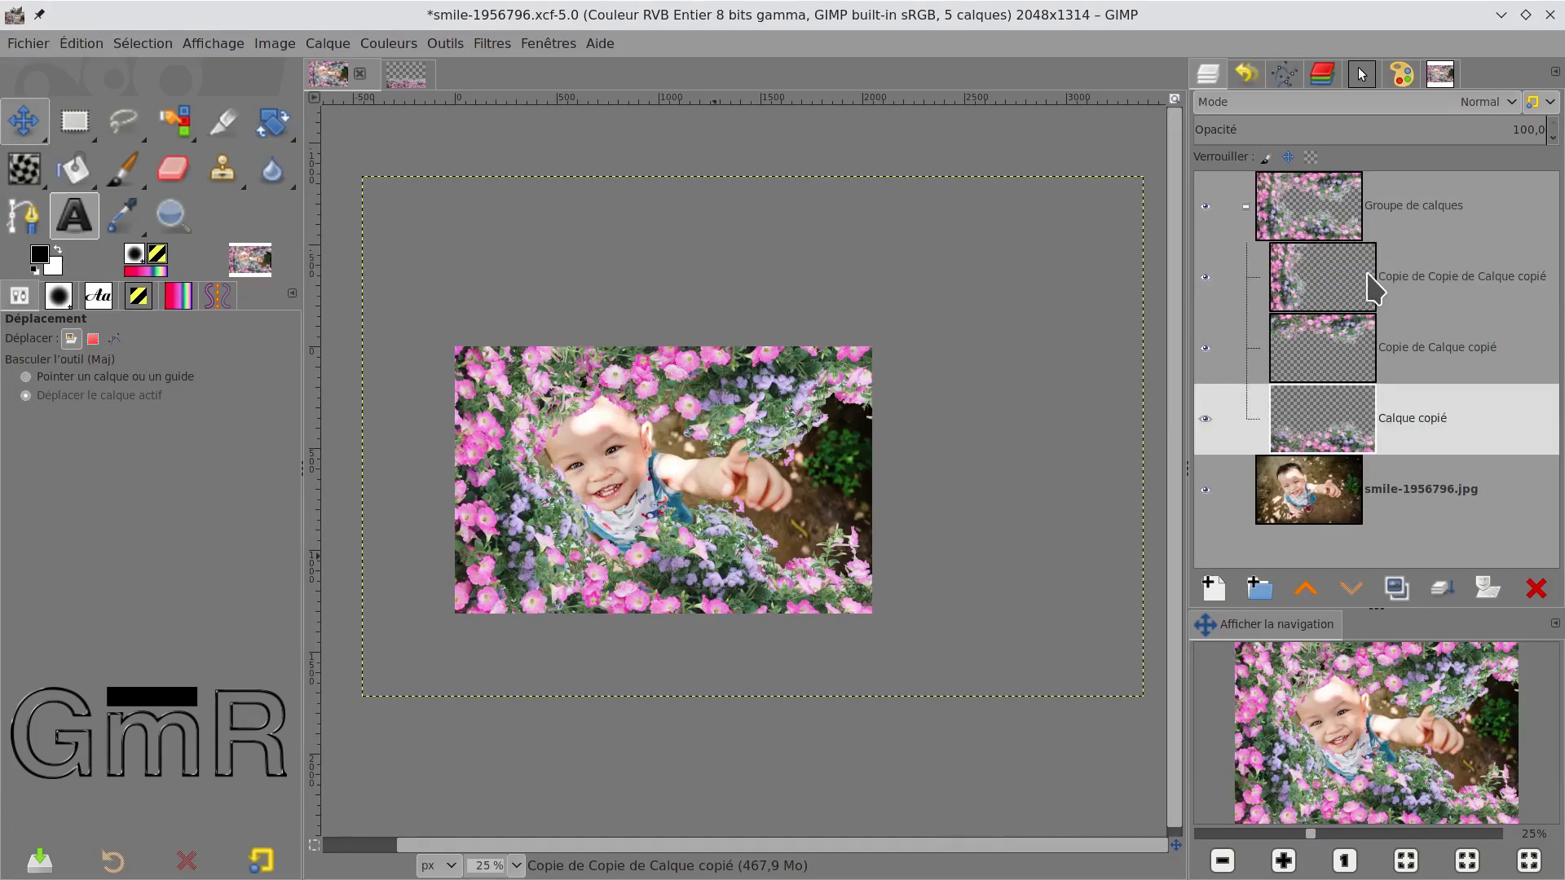
# Step: Duplicate the left-edge flower layer and flip the copy horizontally so its flowers cover the photo's right edge
pyautogui.click(1304, 293)
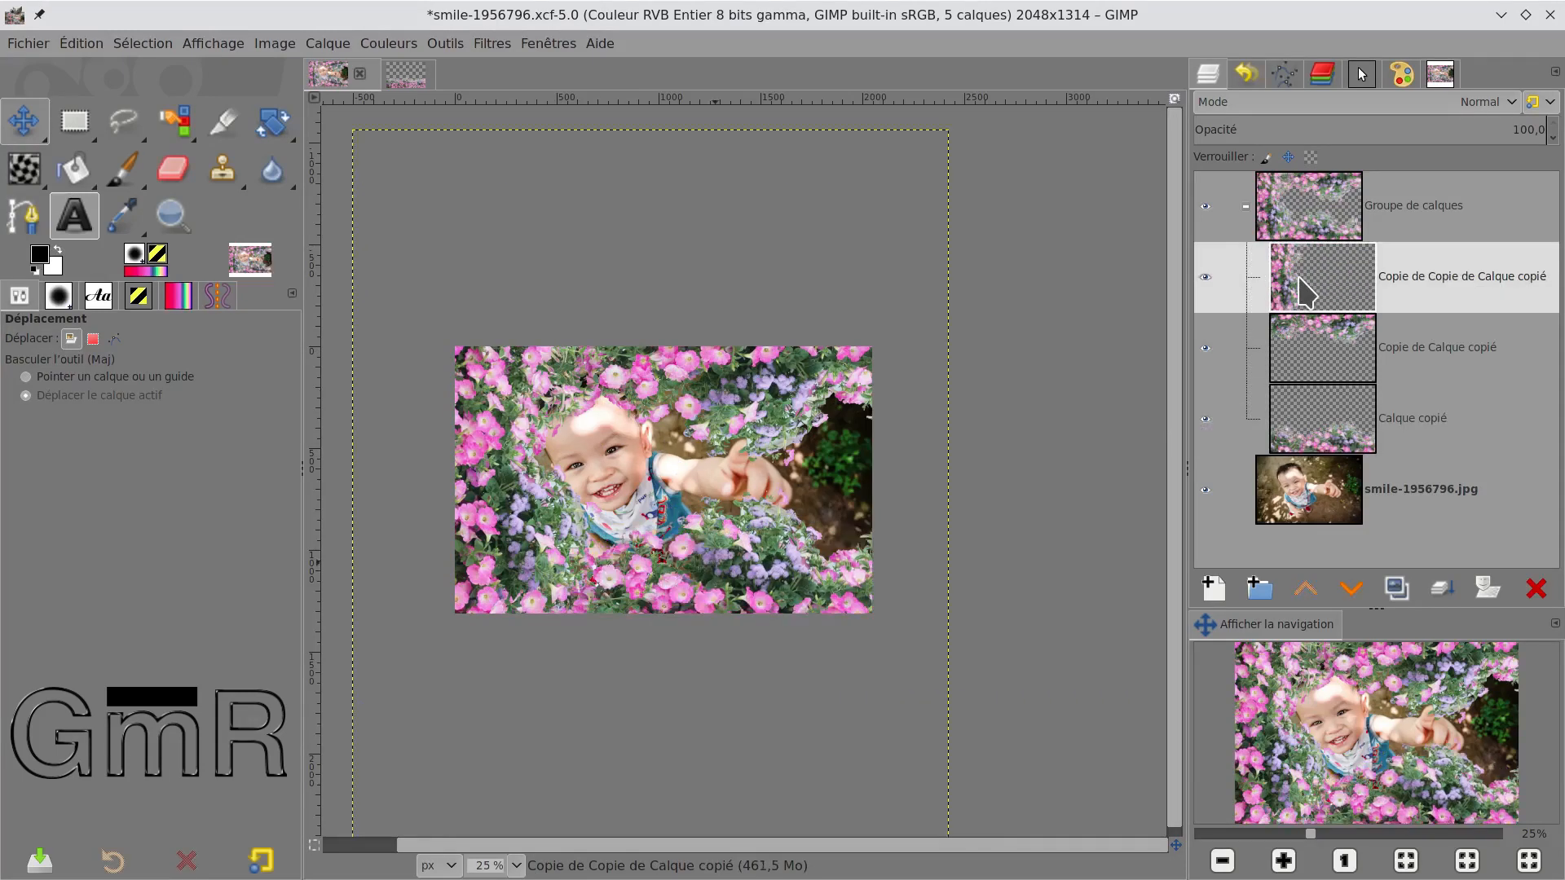
pyautogui.click(1397, 588)
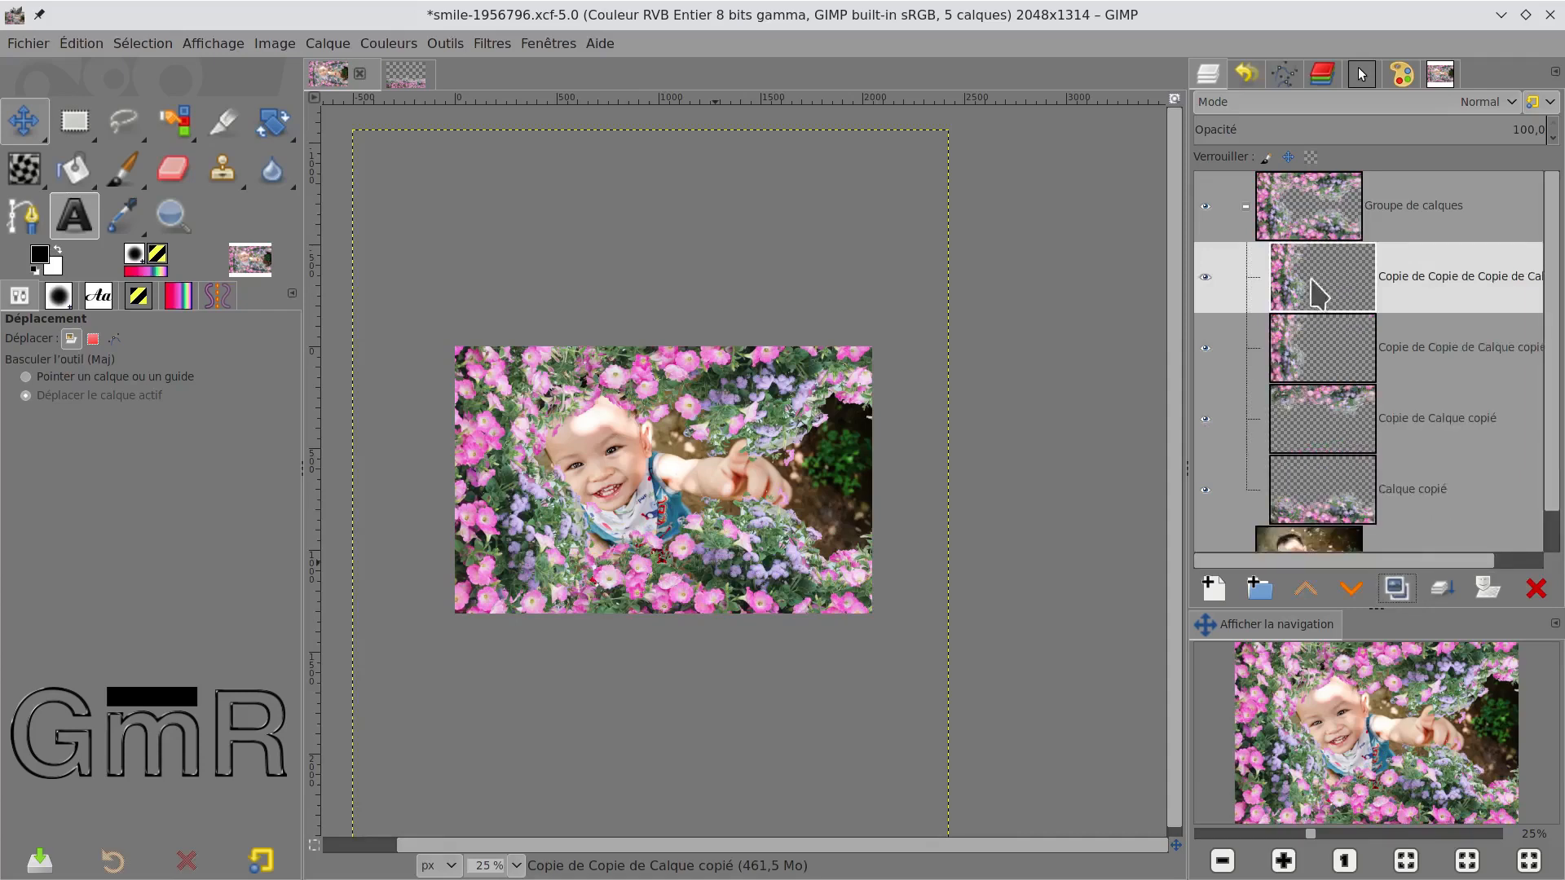
pyautogui.click(322, 47)
pyautogui.moveTo(384, 279)
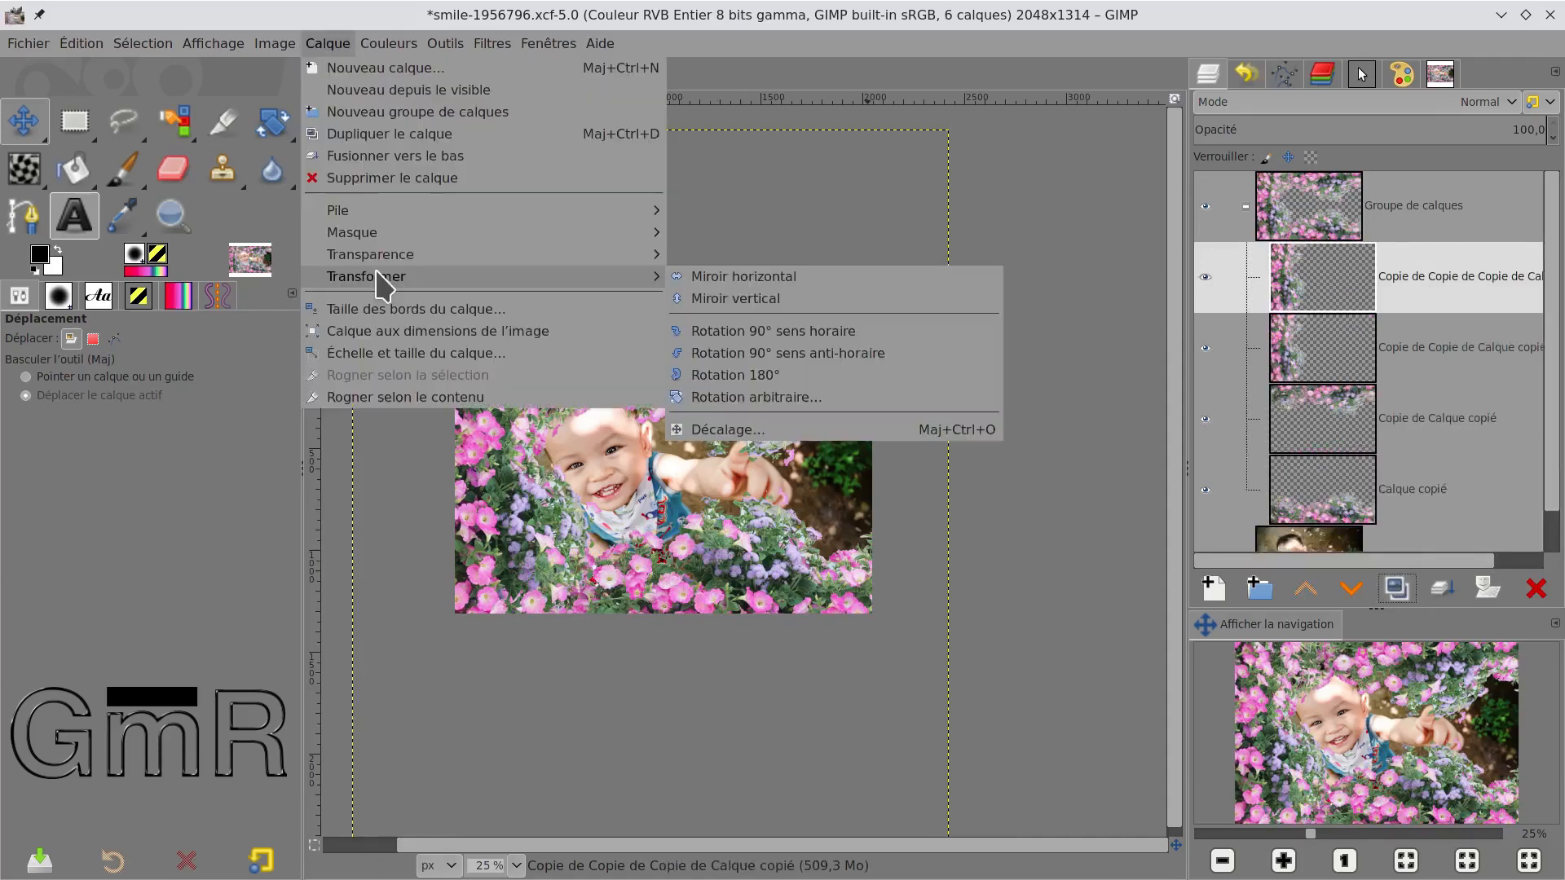
pyautogui.click(759, 287)
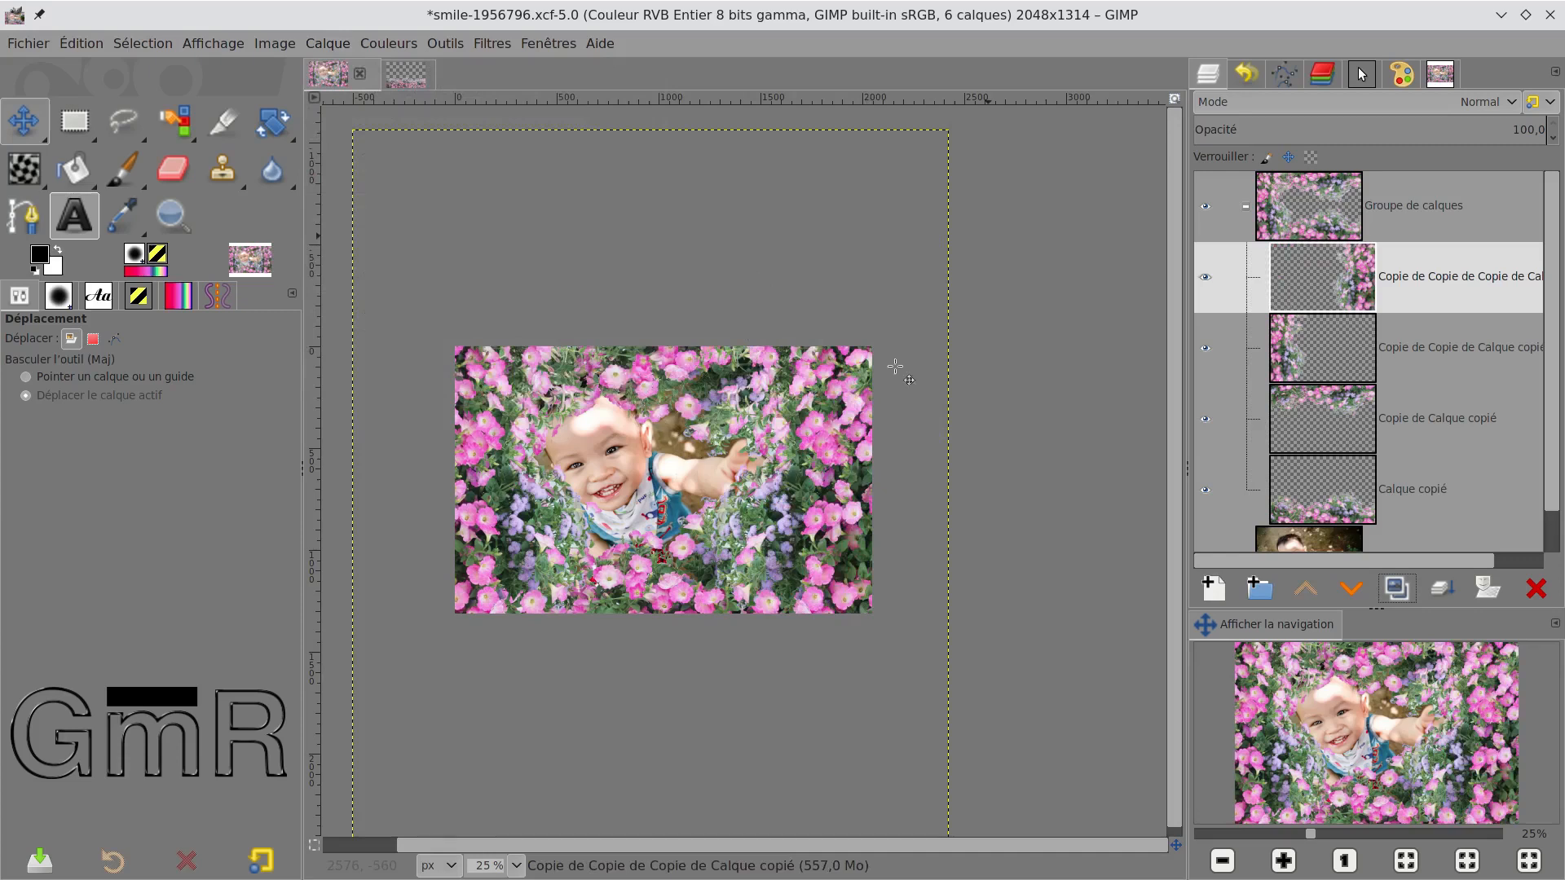
# Step: Move the smile-1956796.jpg photo layer right and down so the child's face sits nearer the centre of the flower frame
pyautogui.keyDown('ctrl'); pyautogui.scroll(1, 894, 366); pyautogui.keyUp('ctrl')
pyautogui.scroll(-1, 1345, 456)
pyautogui.click(1344, 530)
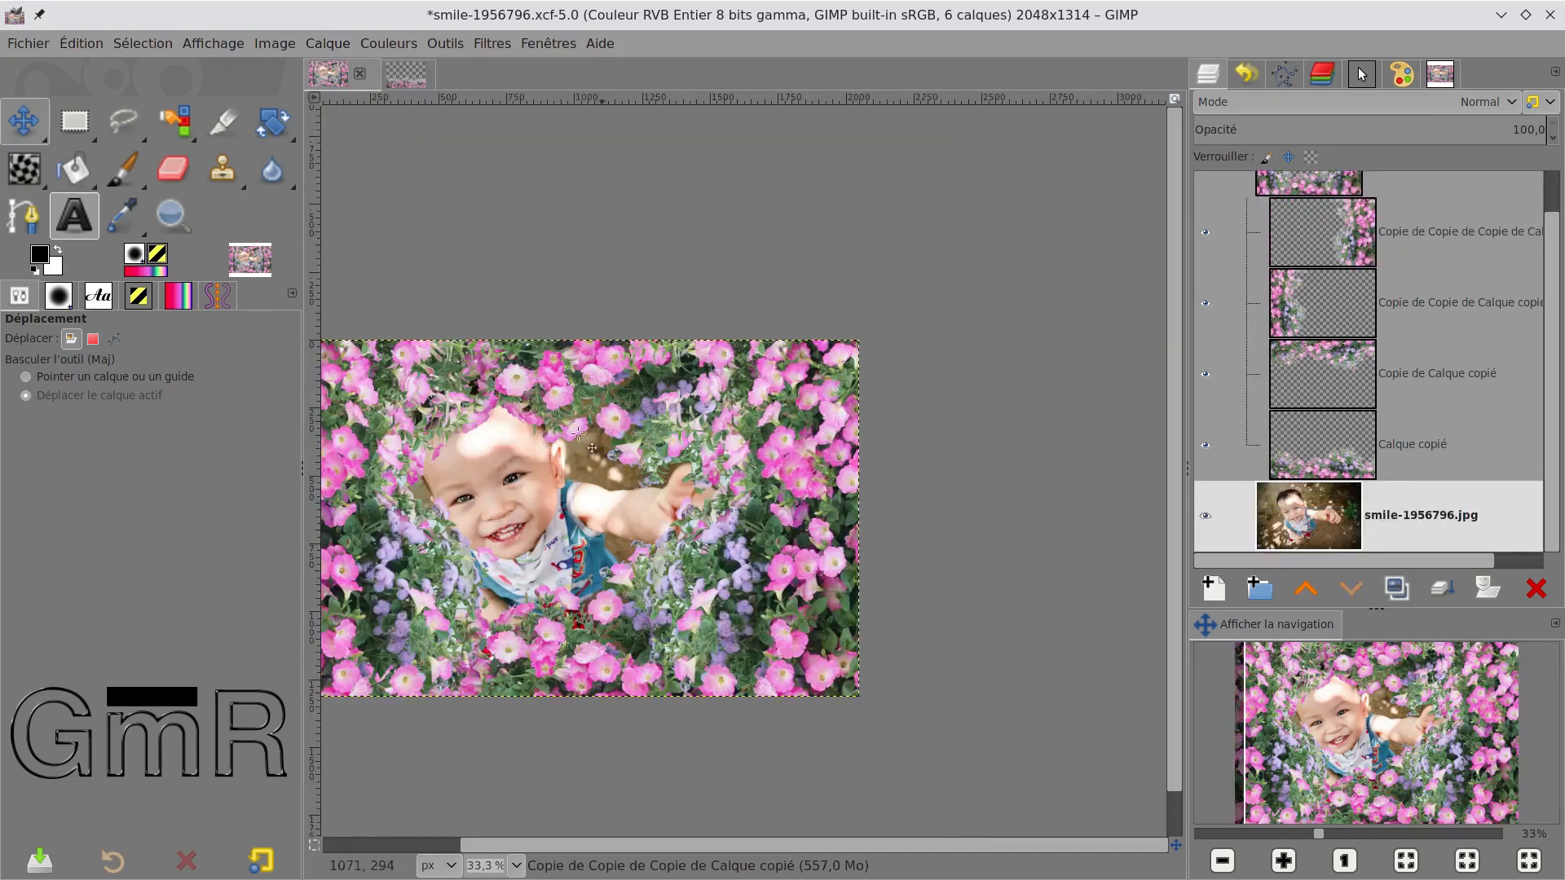
pyautogui.moveTo(487, 477); pyautogui.dragTo(532, 502)
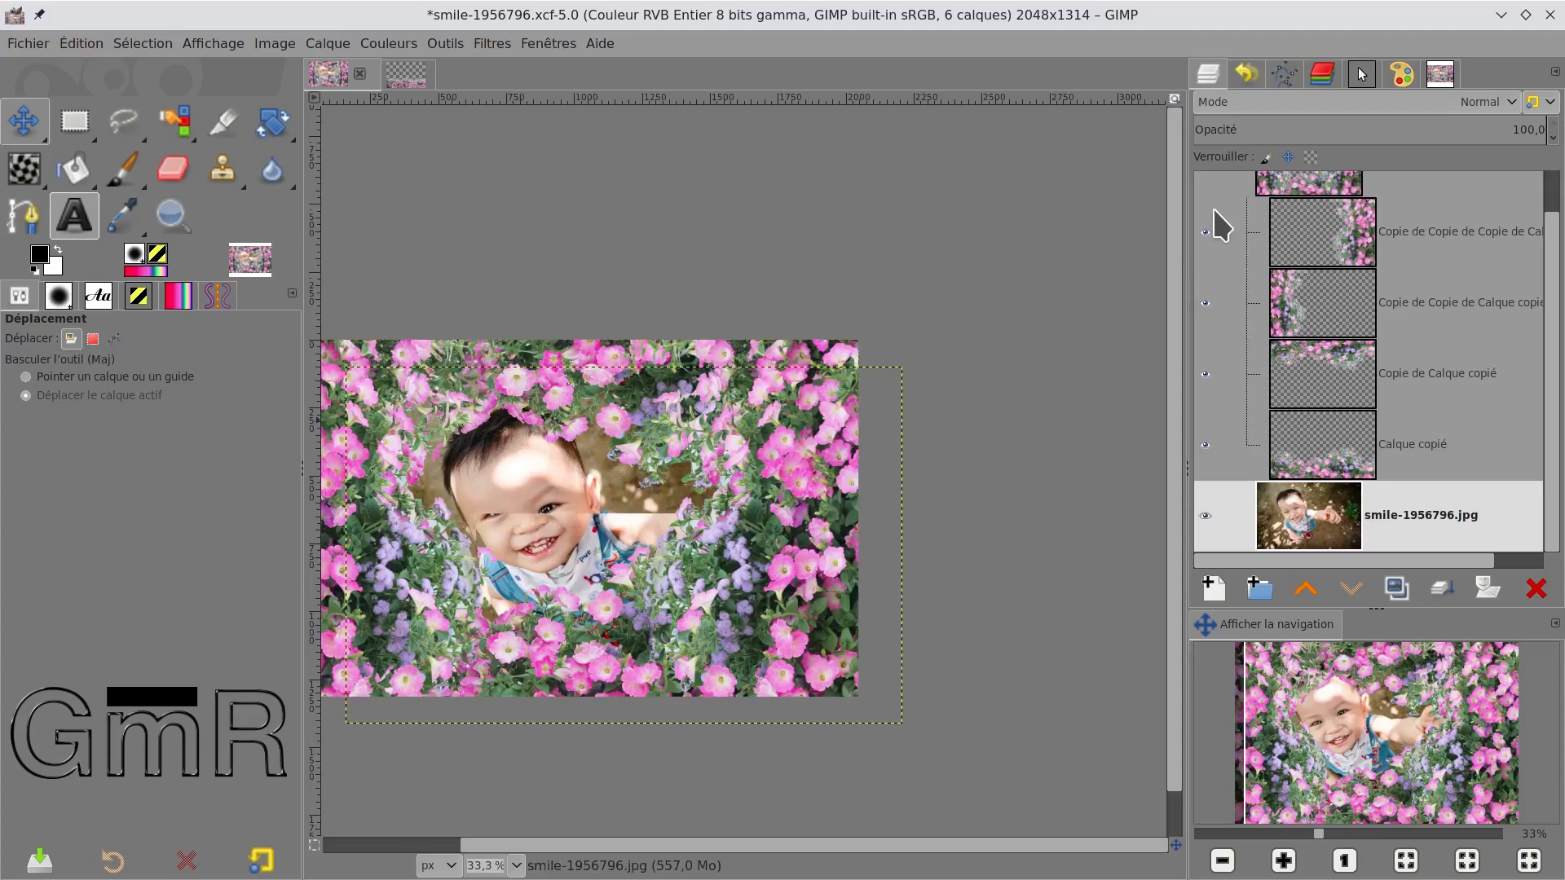
# Step: Hide the flower layer group and shift the photo layer farther right and down
pyautogui.scroll(1, 1220, 220)
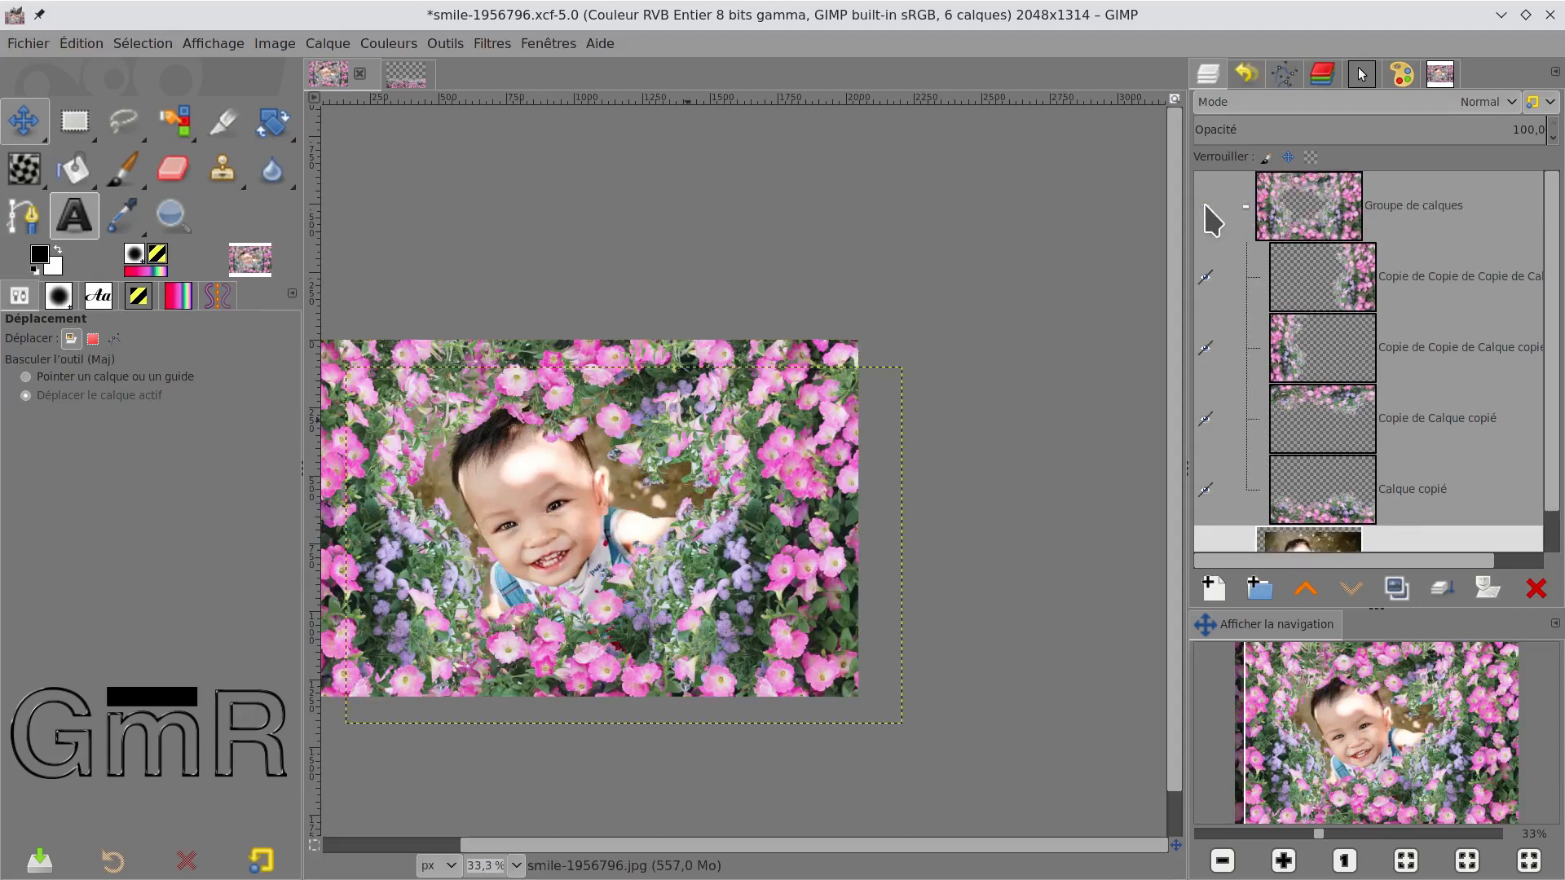
pyautogui.click(1205, 206)
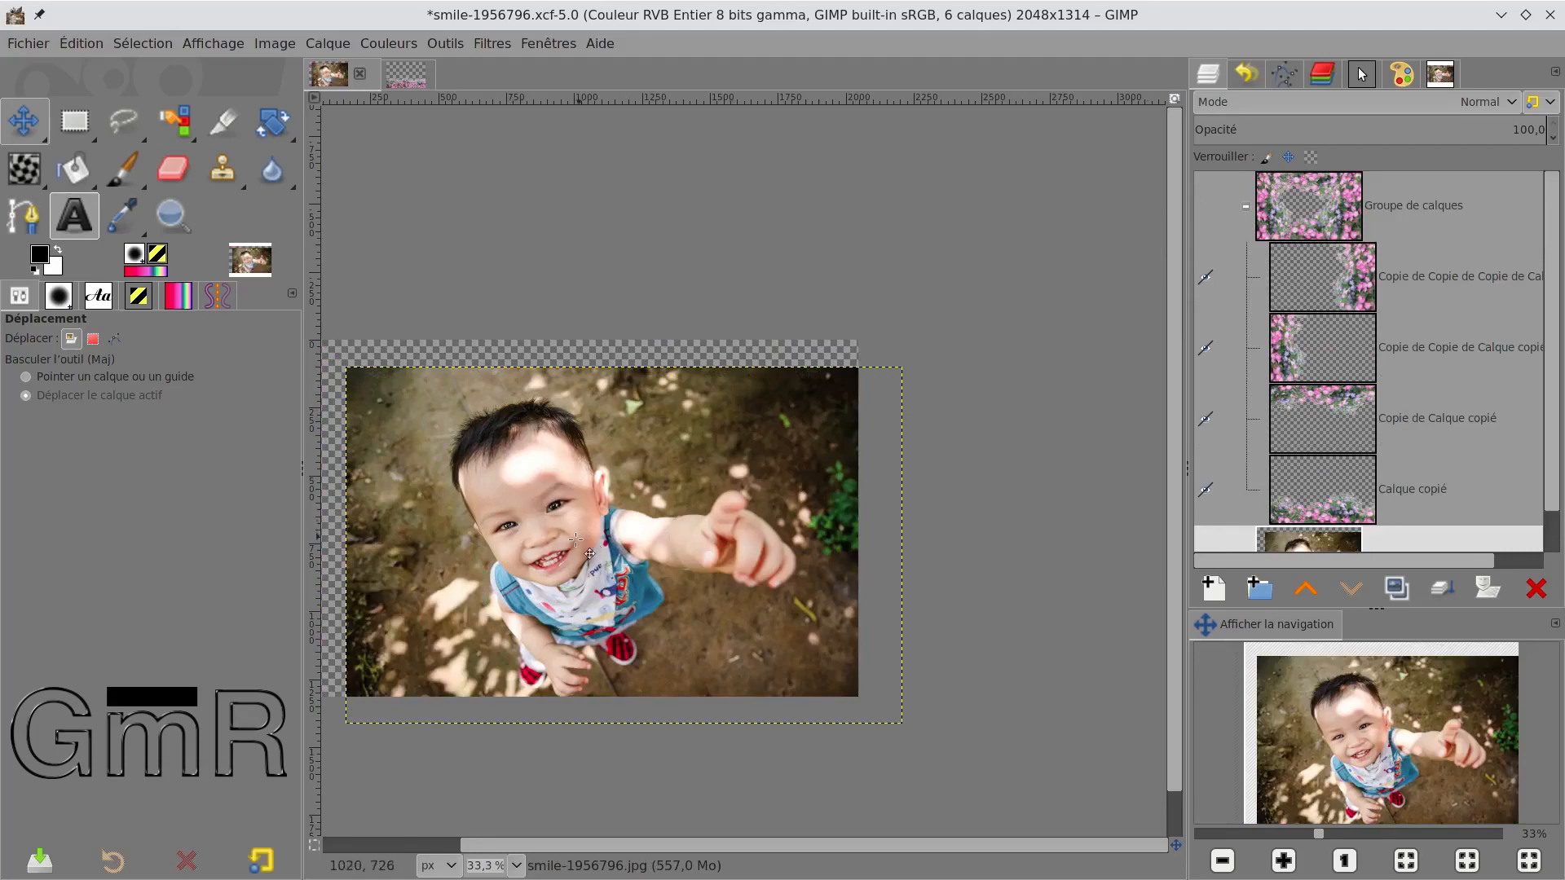
pyautogui.moveTo(561, 540); pyautogui.dragTo(603, 558)
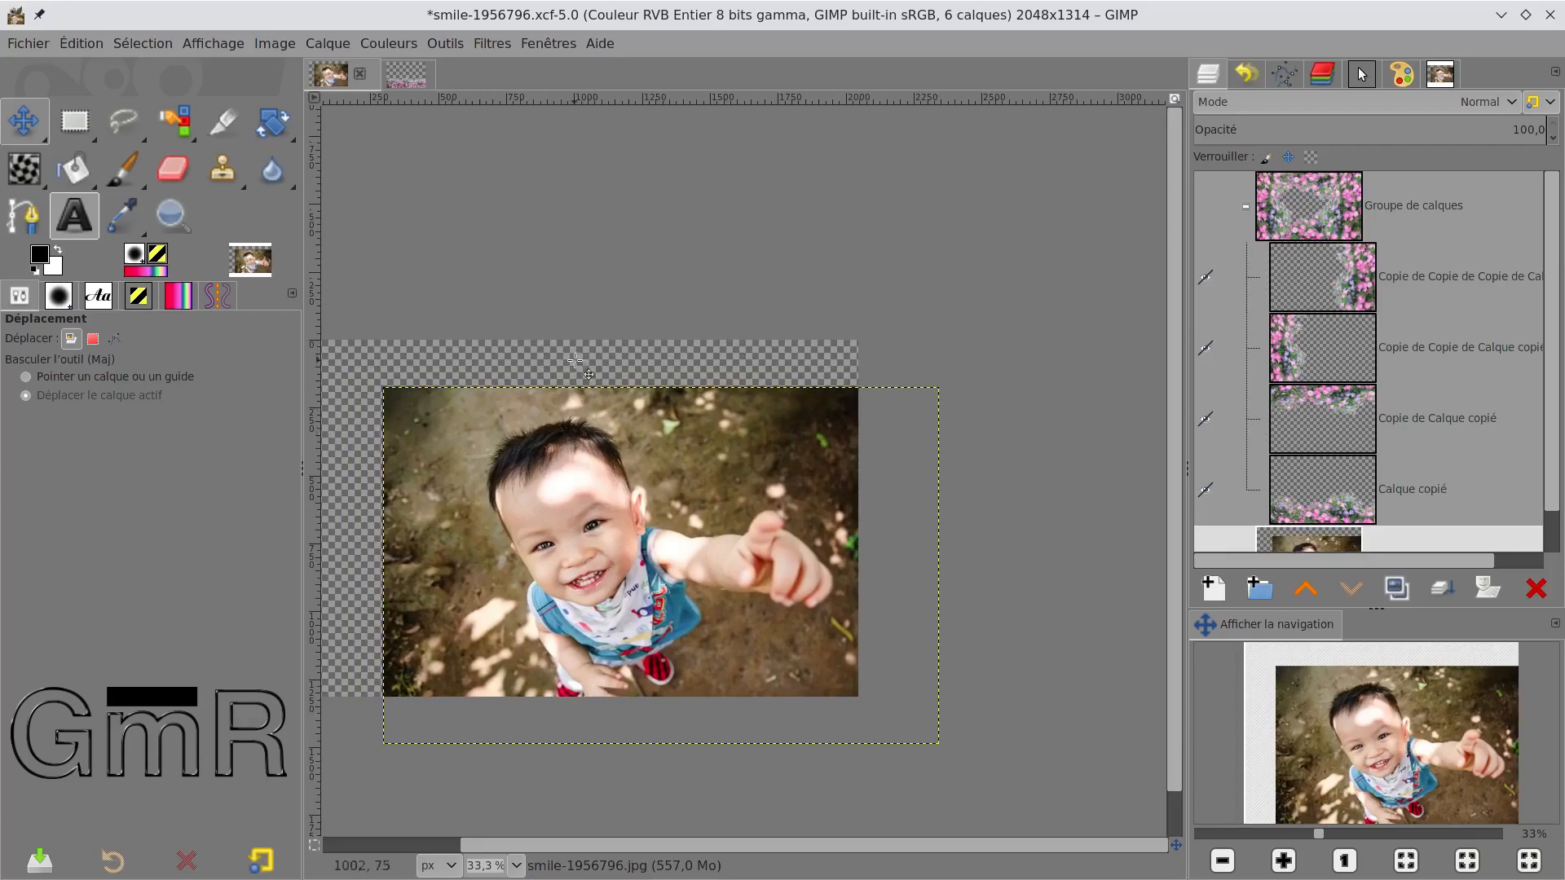
# Step: Add a horizontal guide at 50% of the image height
pyautogui.moveTo(659, 252); pyautogui.dragTo(783, 236)
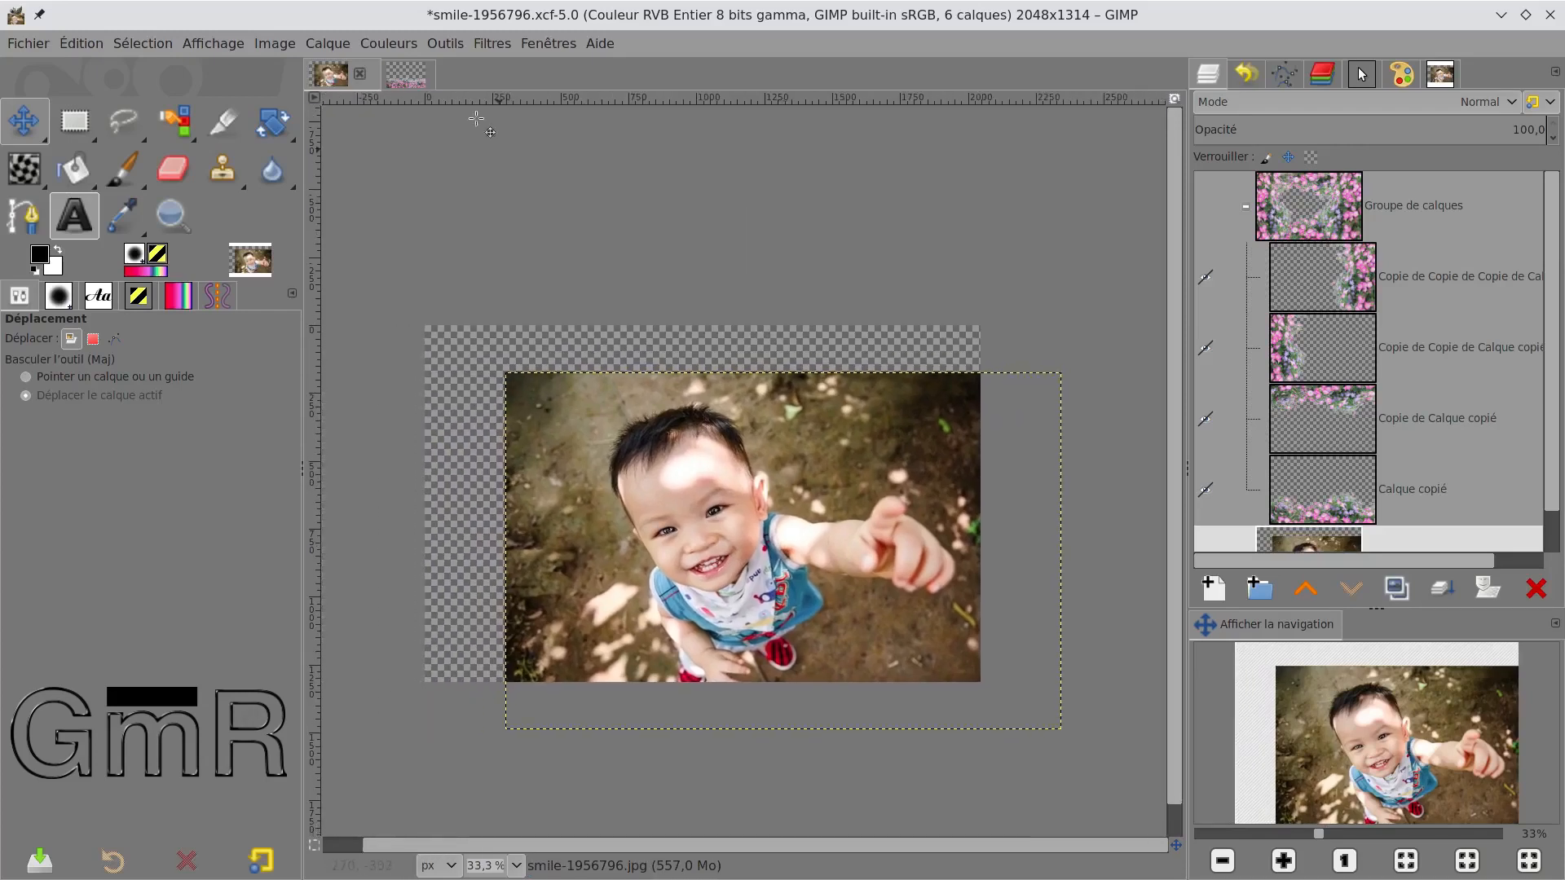
pyautogui.click(277, 47)
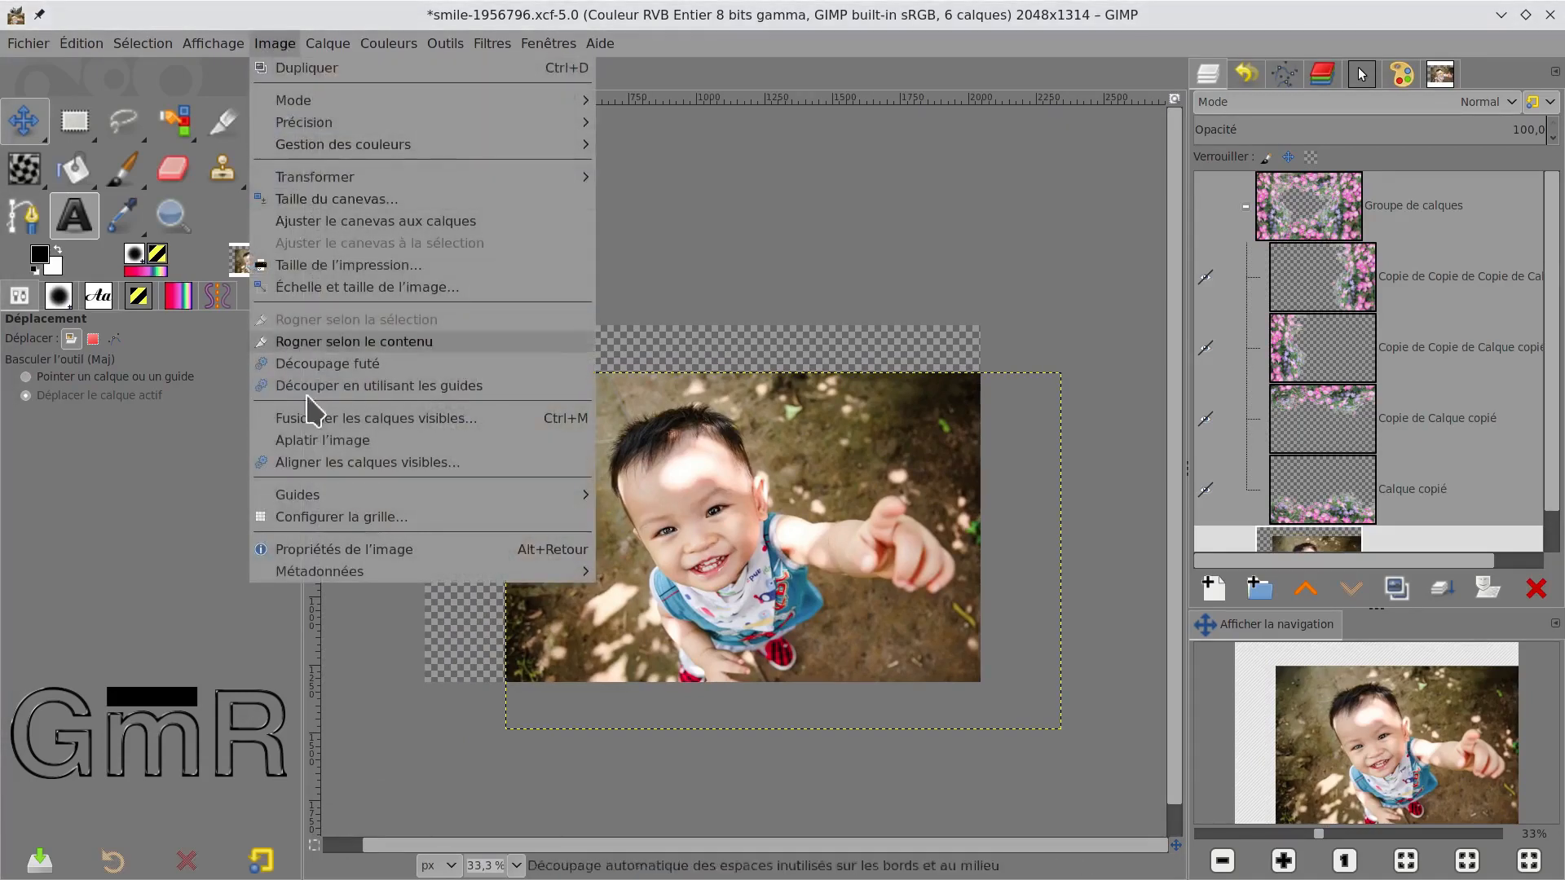
pyautogui.moveTo(357, 495)
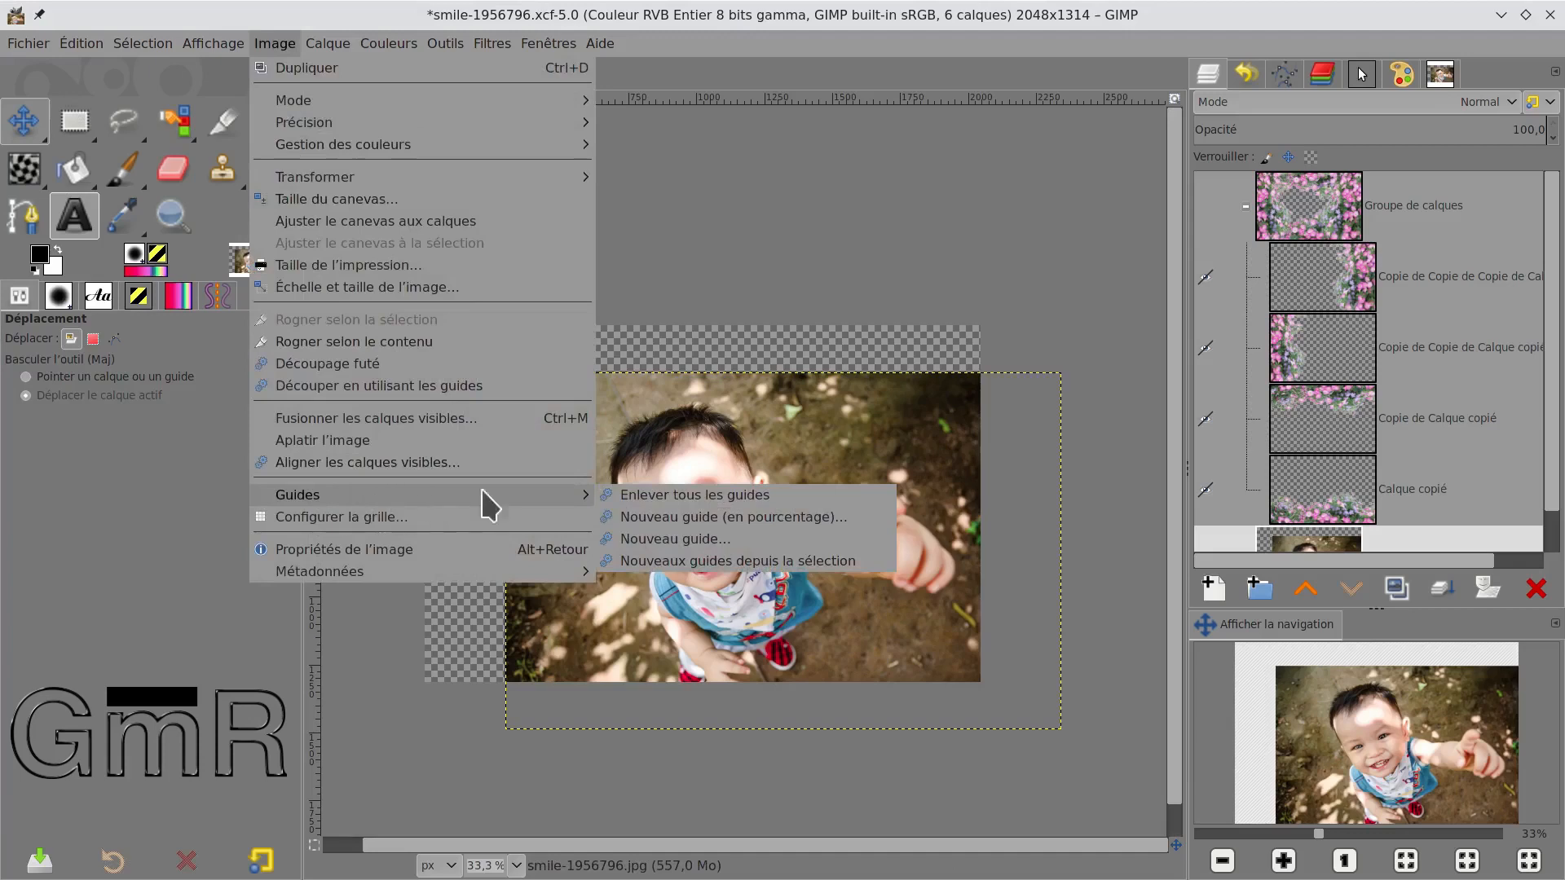
pyautogui.click(692, 538)
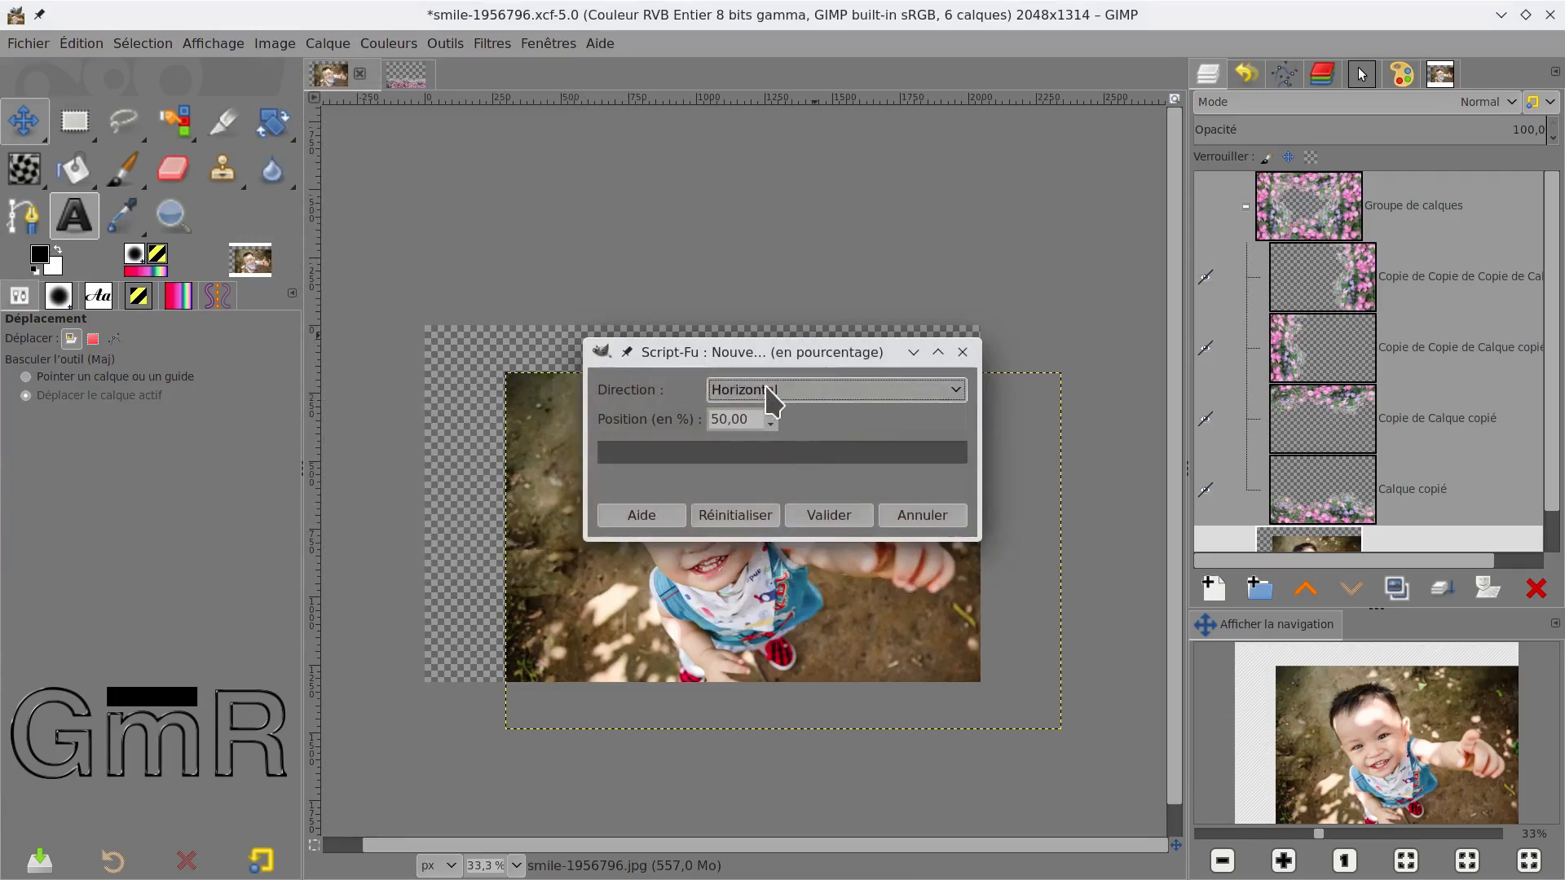
pyautogui.click(829, 516)
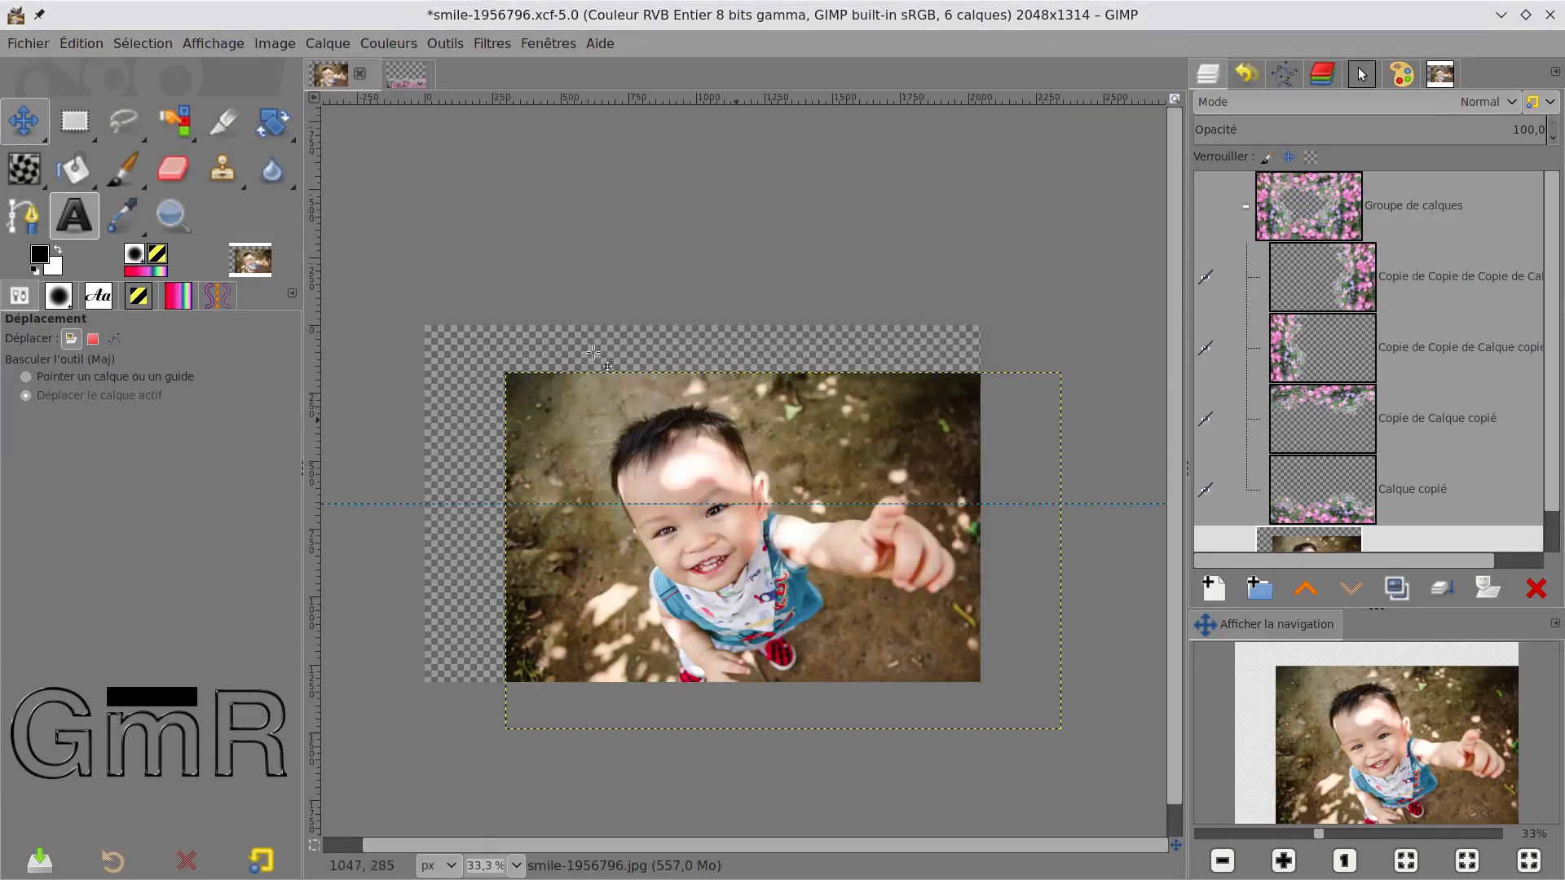
# Step: Add a vertical guide at the middle of the image width using the percentage-based guide command
pyautogui.click(277, 46)
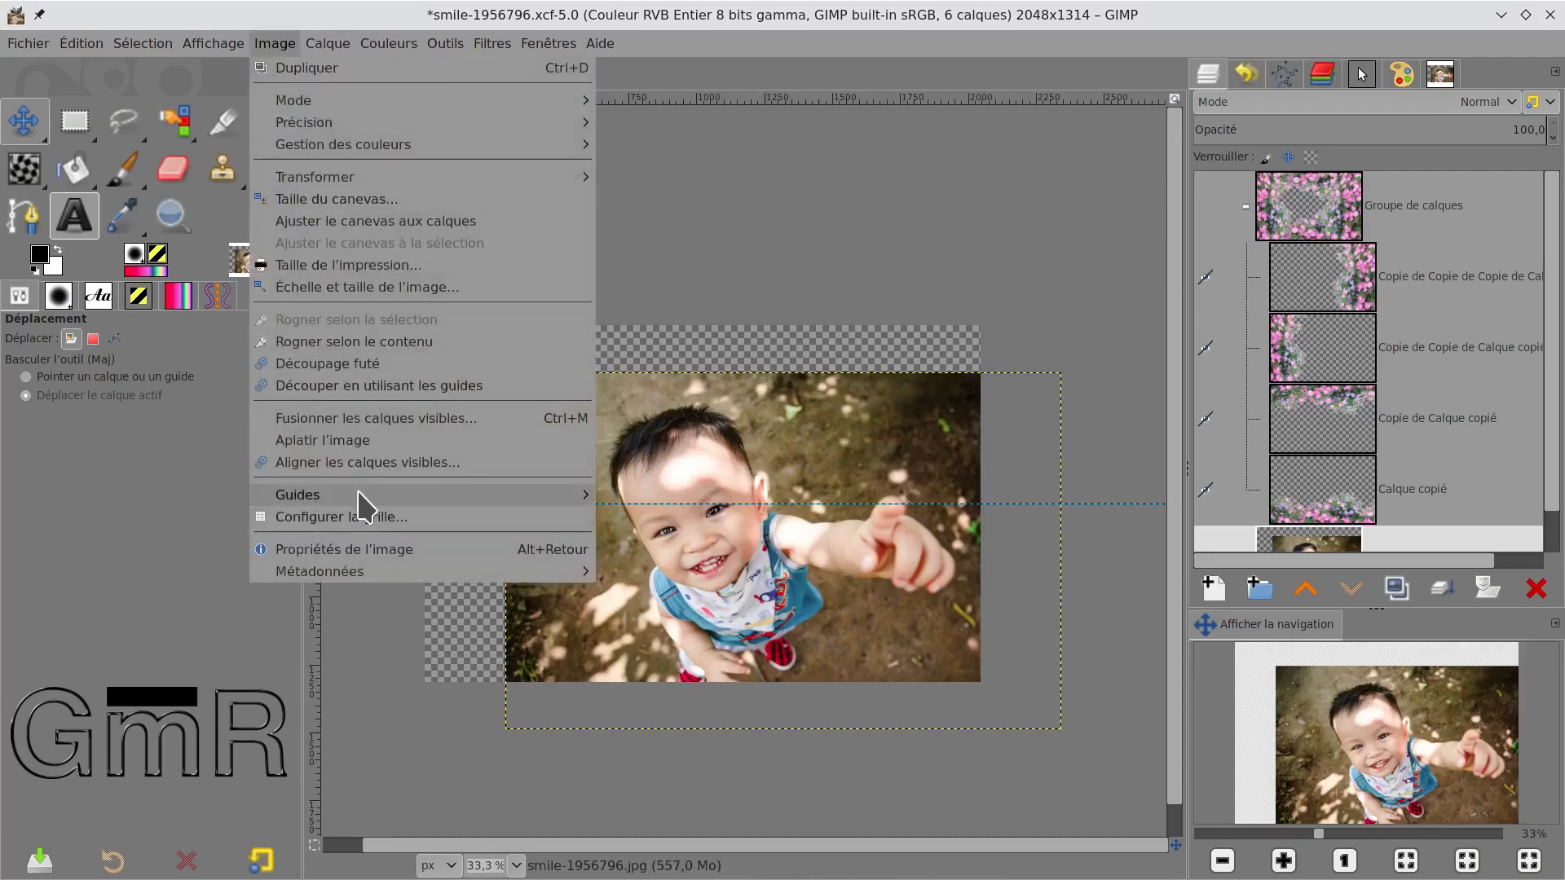
pyautogui.moveTo(358, 493)
pyautogui.click(684, 517)
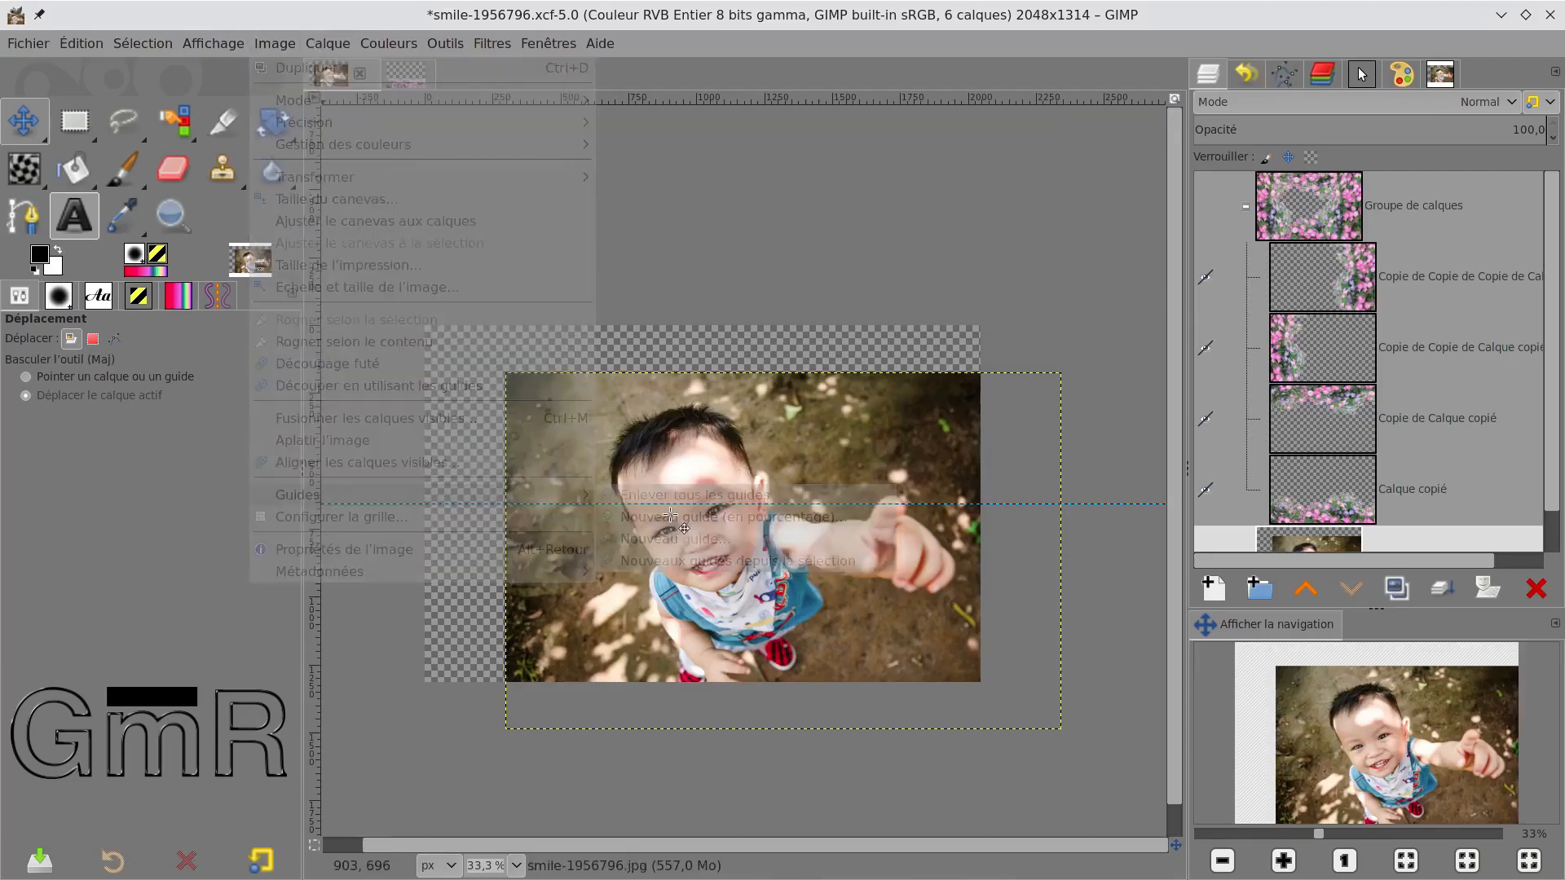
pyautogui.click(840, 392)
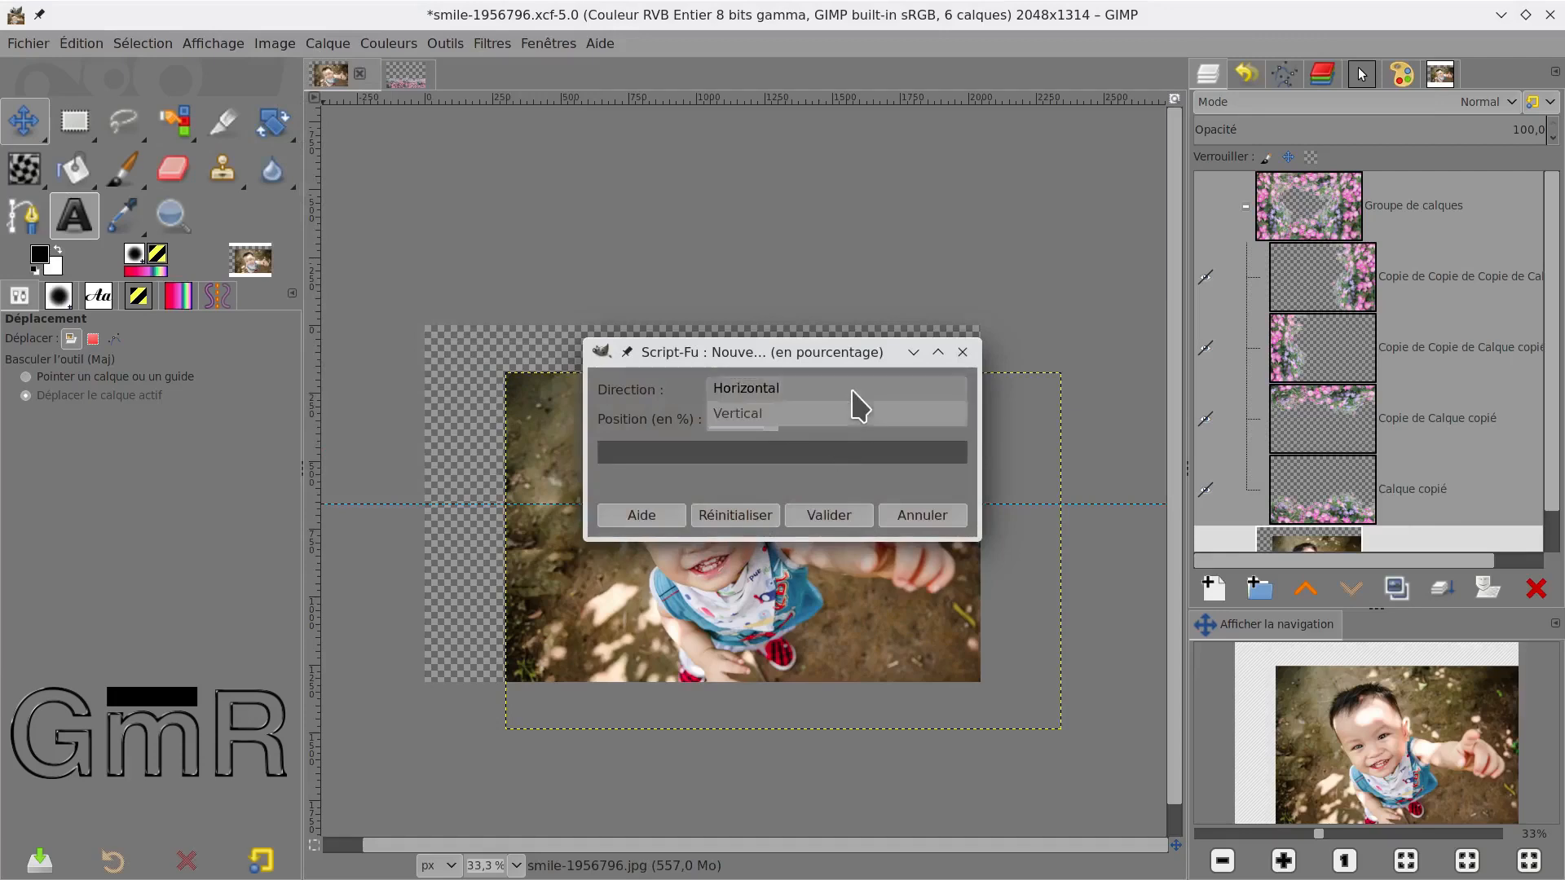
pyautogui.click(828, 414)
pyautogui.click(815, 515)
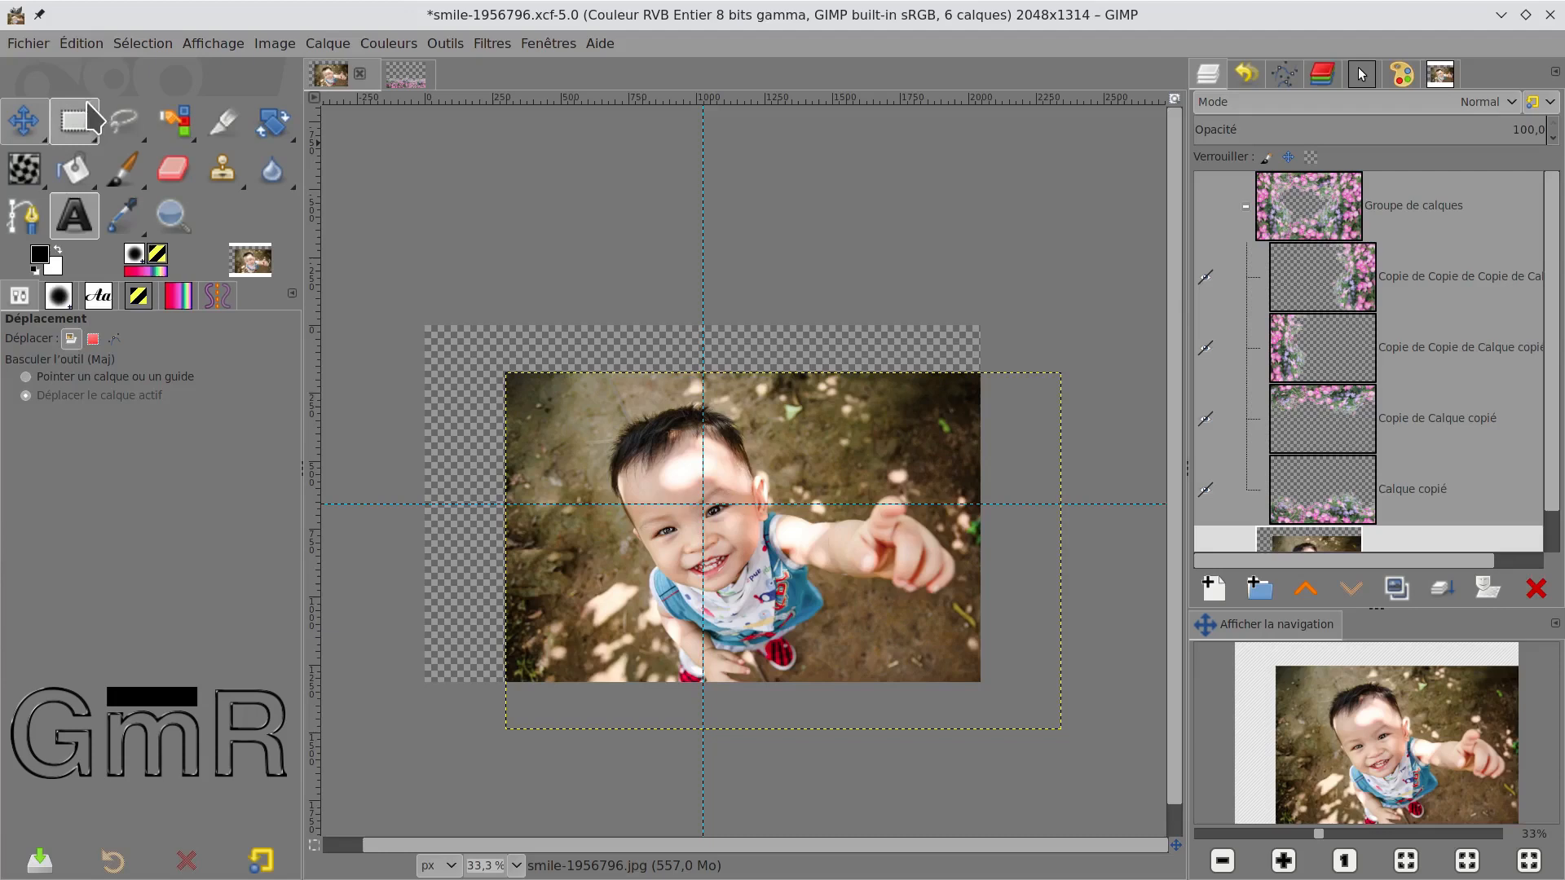
# Step: Nudge the photo layer slightly left and up against the crossing guides and save the image
pyautogui.moveTo(788, 545); pyautogui.dragTo(764, 538)
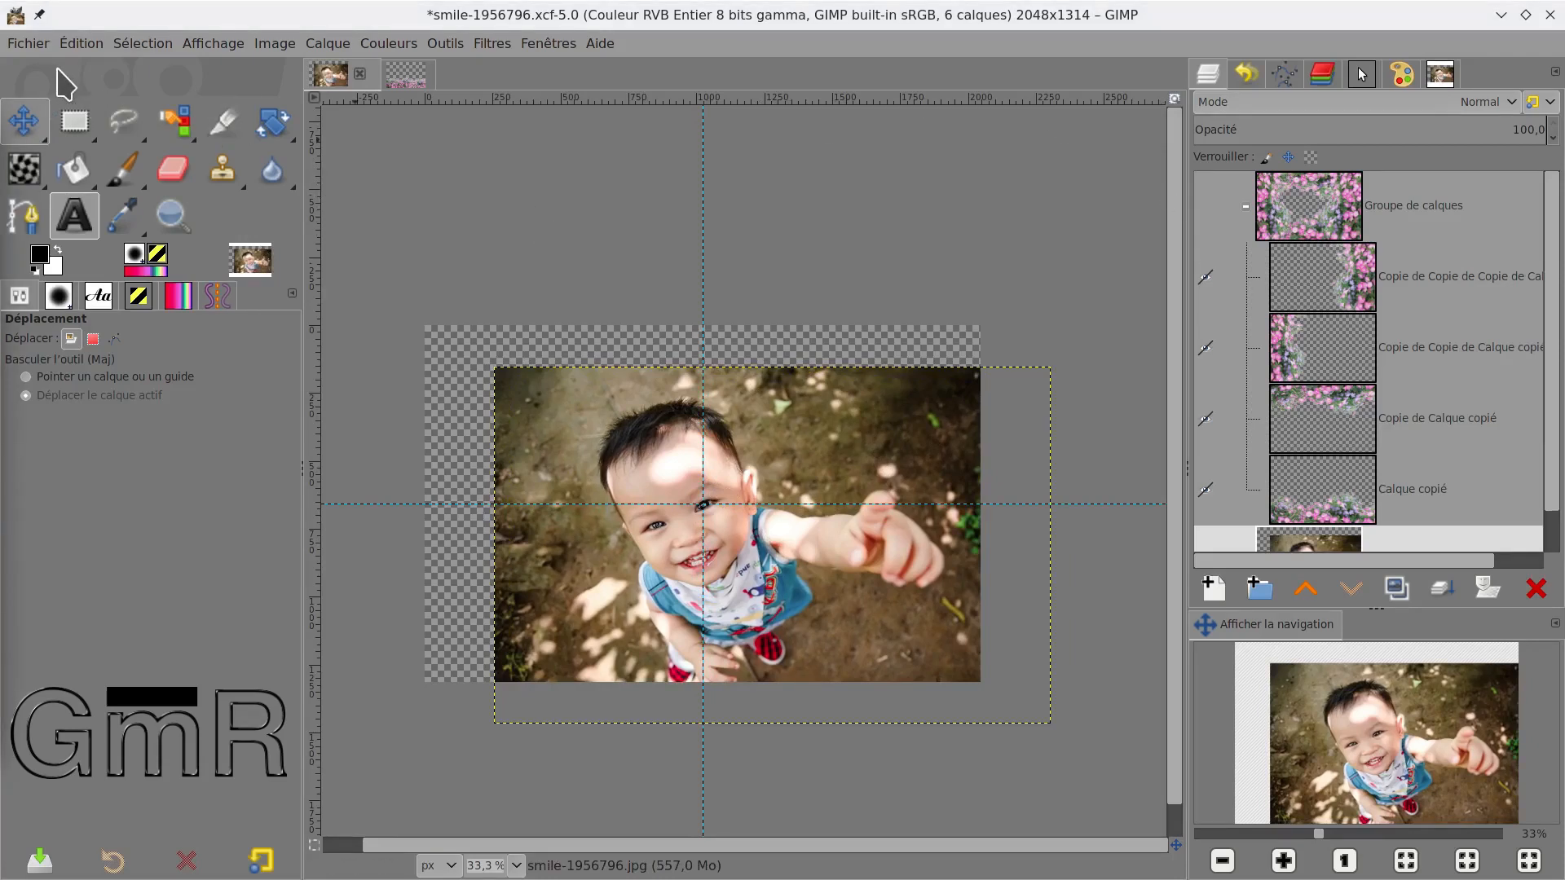
pyautogui.click(29, 44)
pyautogui.click(70, 213)
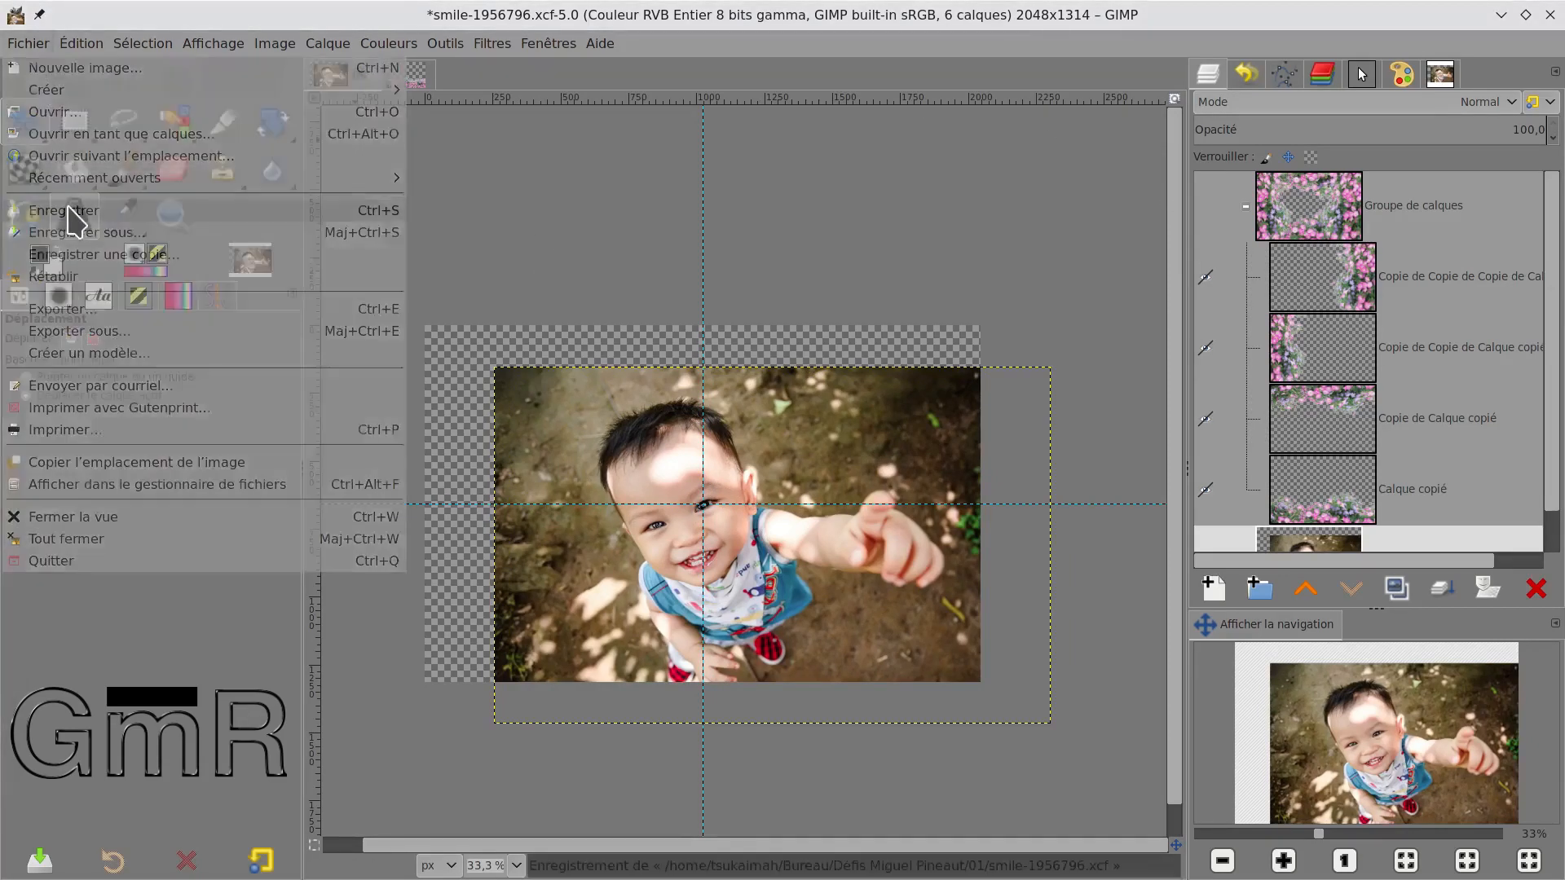
# Step: Show the flower group and move its bottom-edge layer down and its top-edge layer up to uncover more of the child
pyautogui.click(1205, 200)
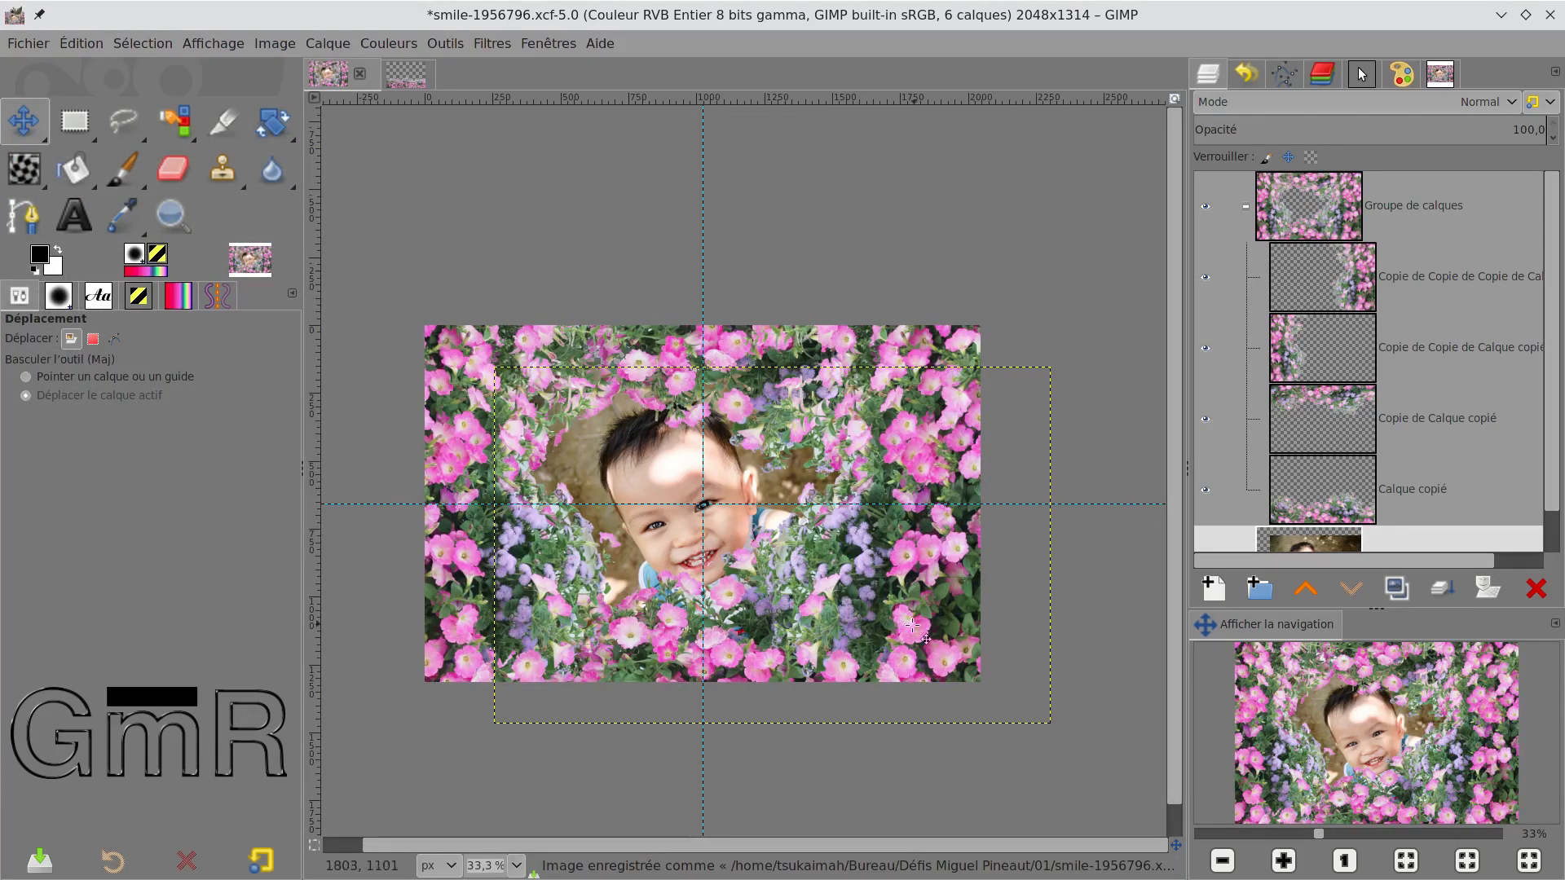
pyautogui.click(1319, 514)
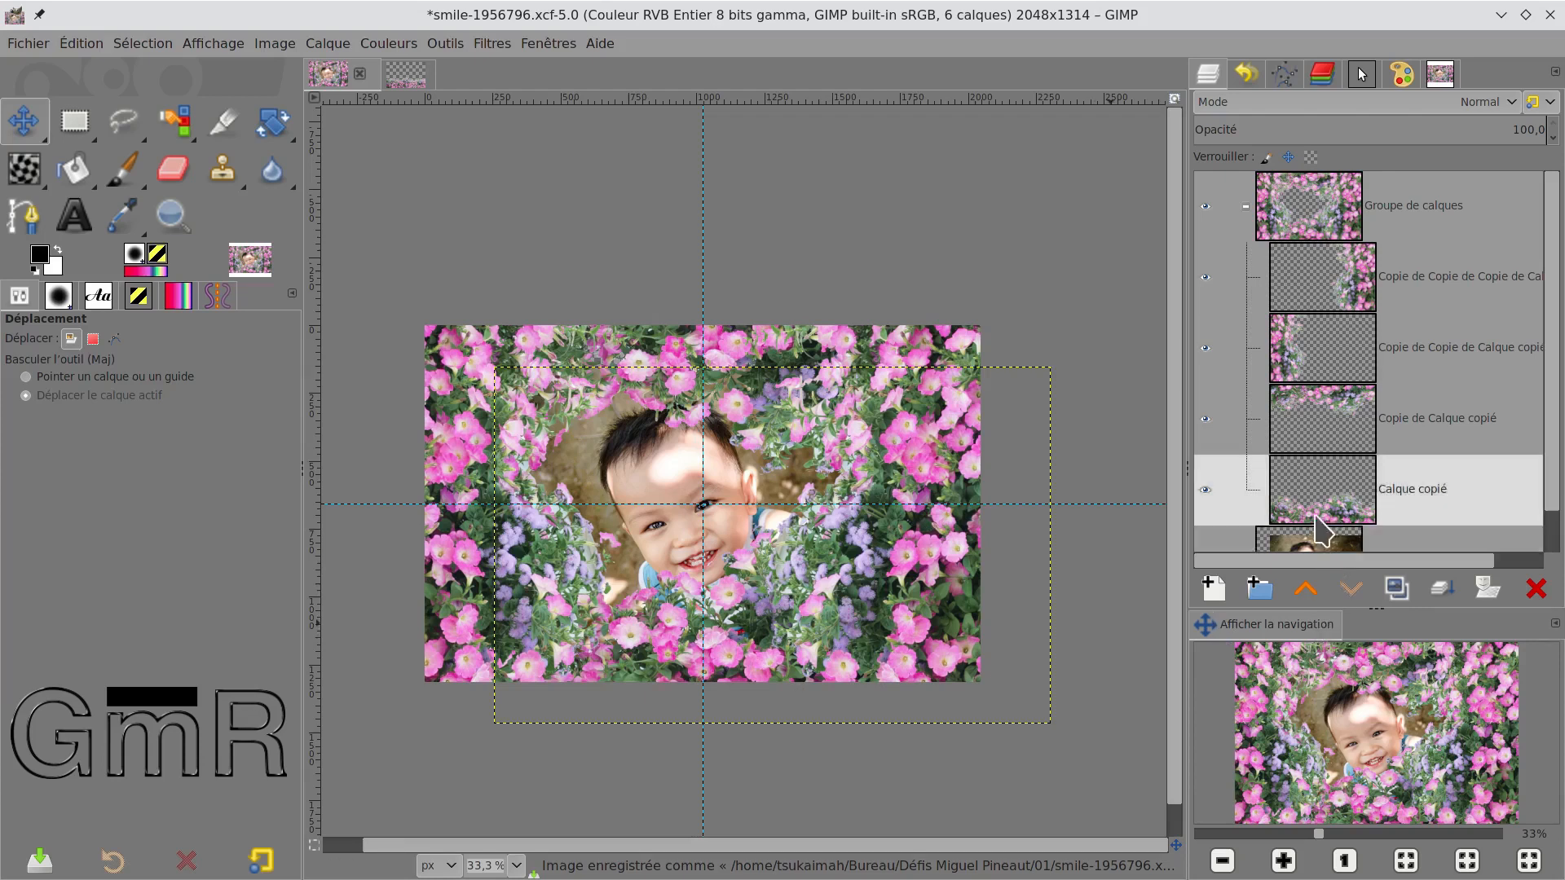
pyautogui.moveTo(772, 627); pyautogui.dragTo(798, 649)
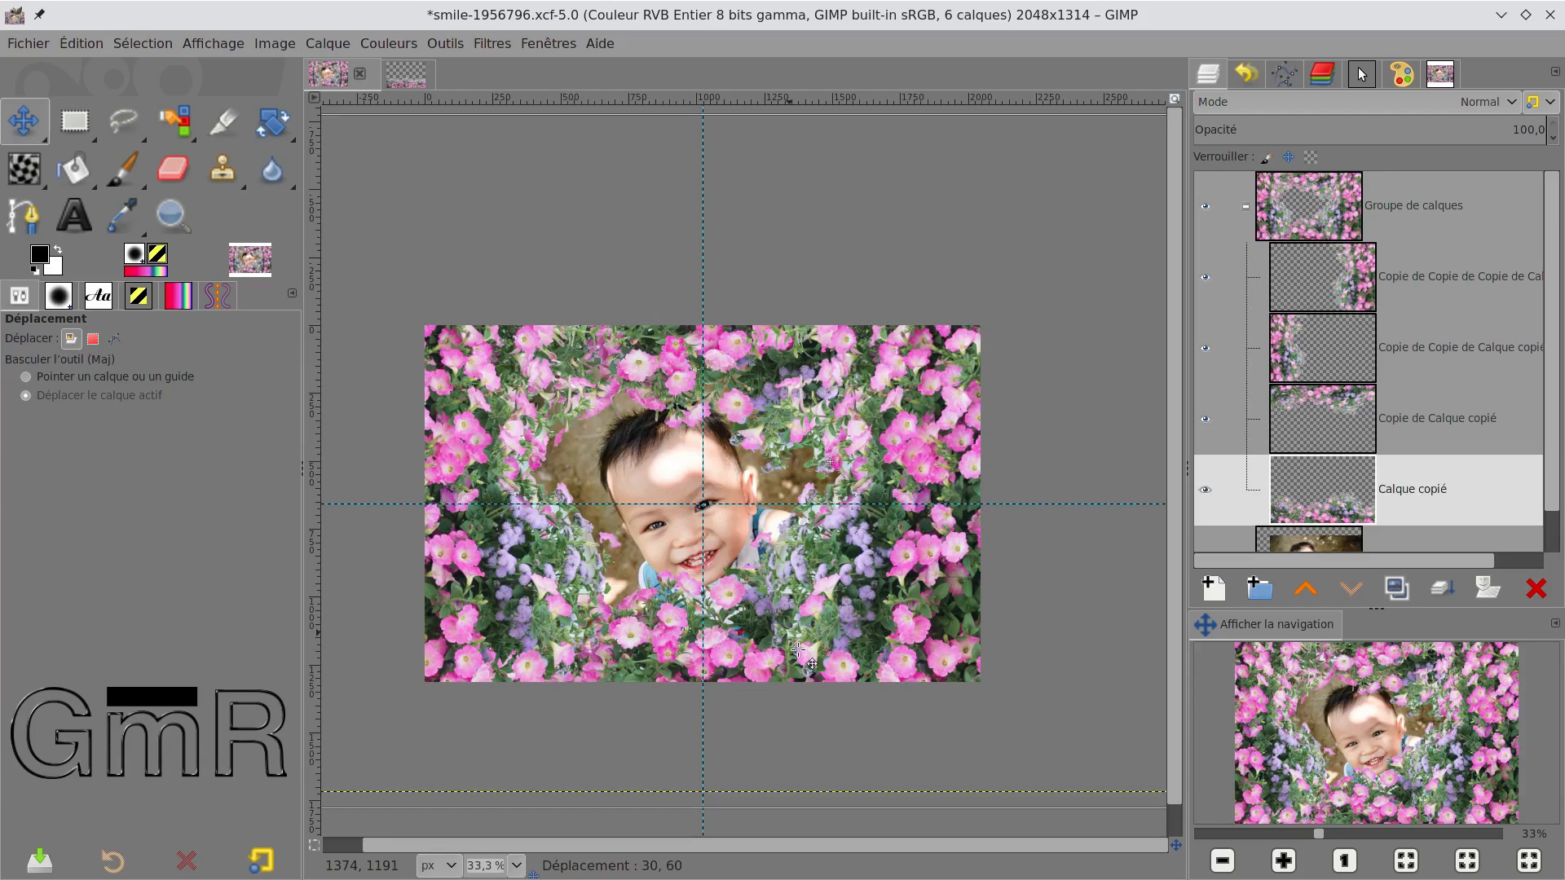
pyautogui.moveTo(799, 650); pyautogui.dragTo(807, 659)
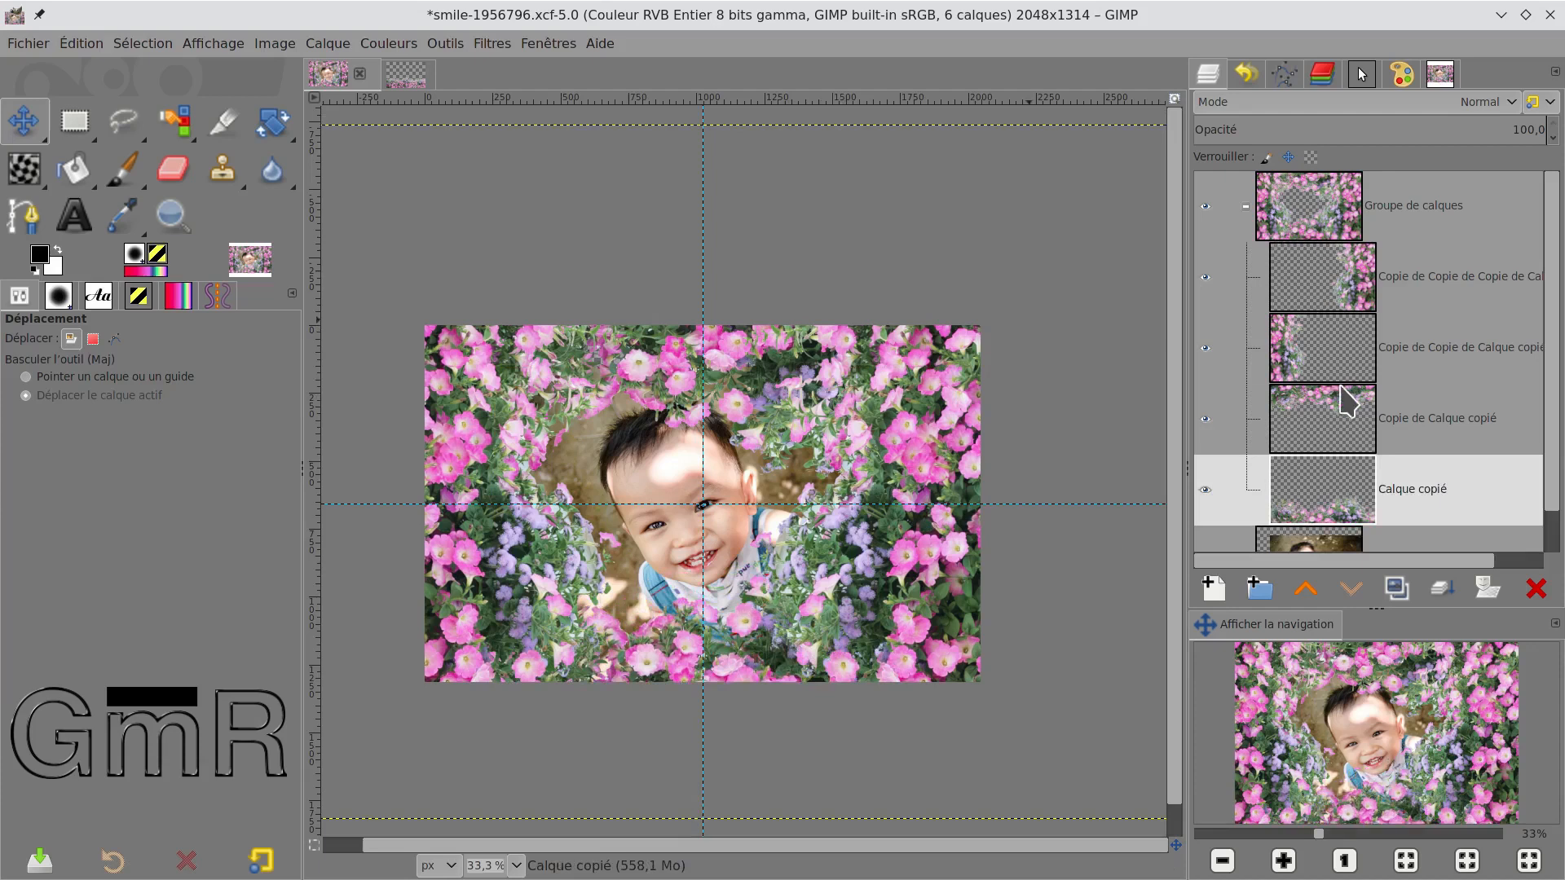
pyautogui.click(791, 367)
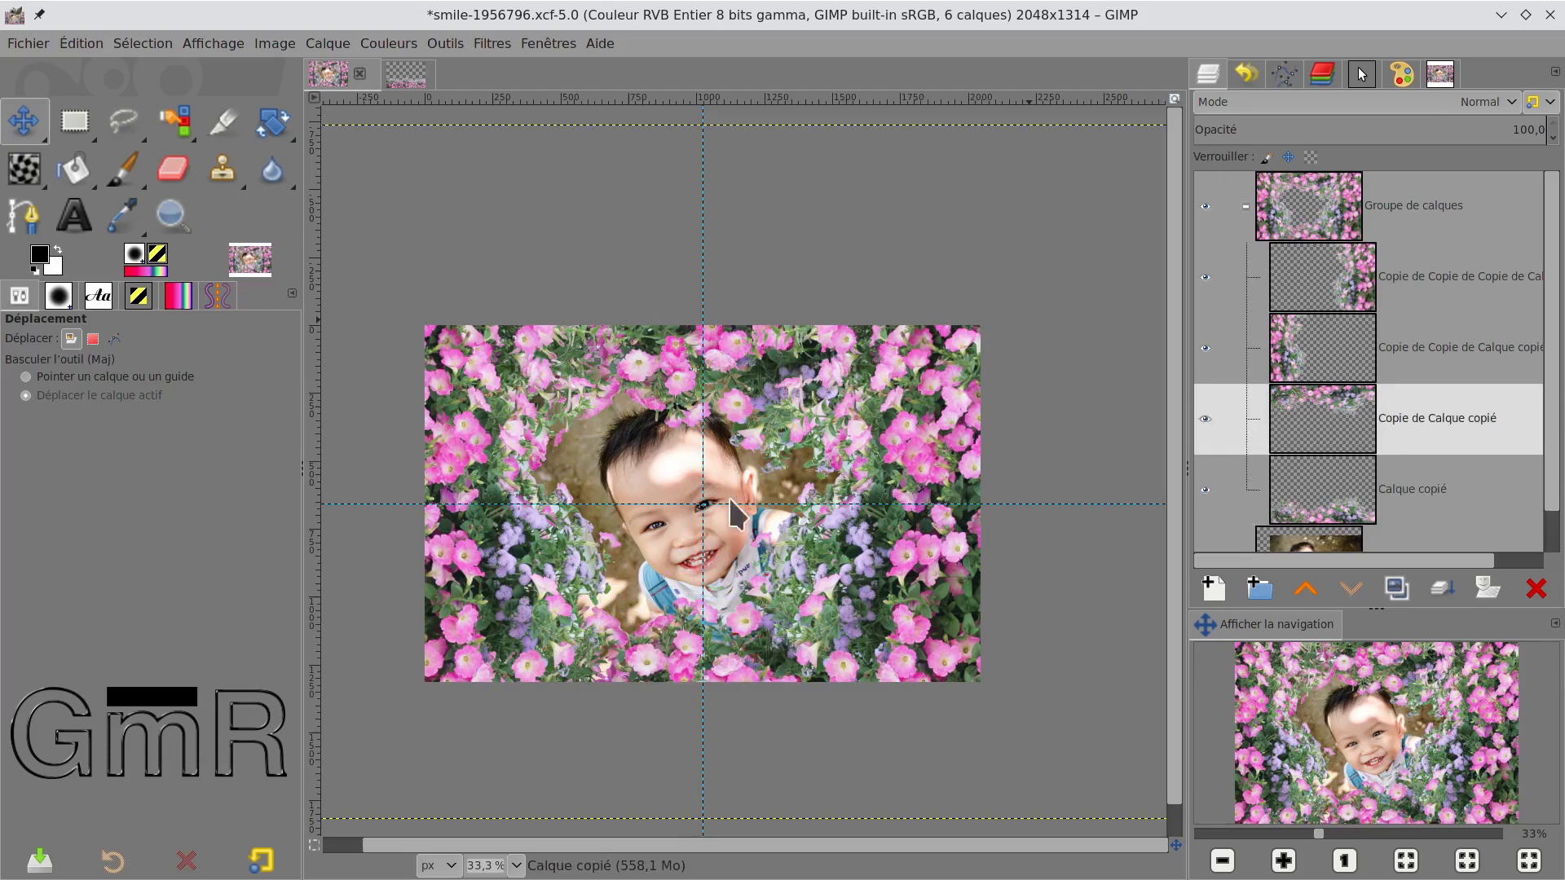
pyautogui.moveTo(738, 496); pyautogui.dragTo(837, 424)
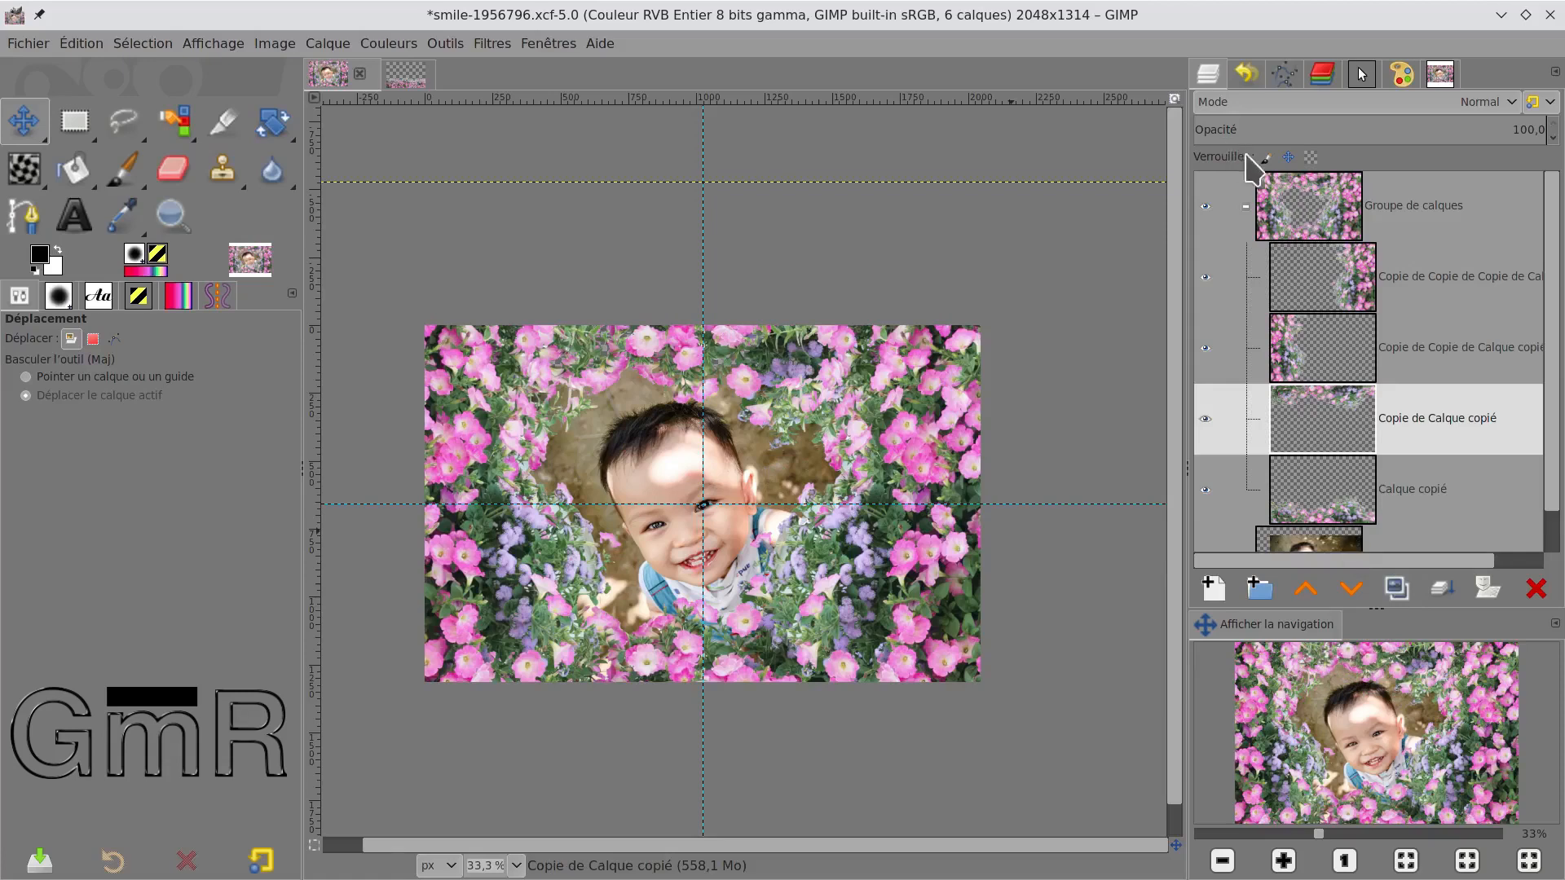
# Step: Lock the position and size of the smile-1956796.jpg photo layer and hide the flower layer group
pyautogui.press('End')
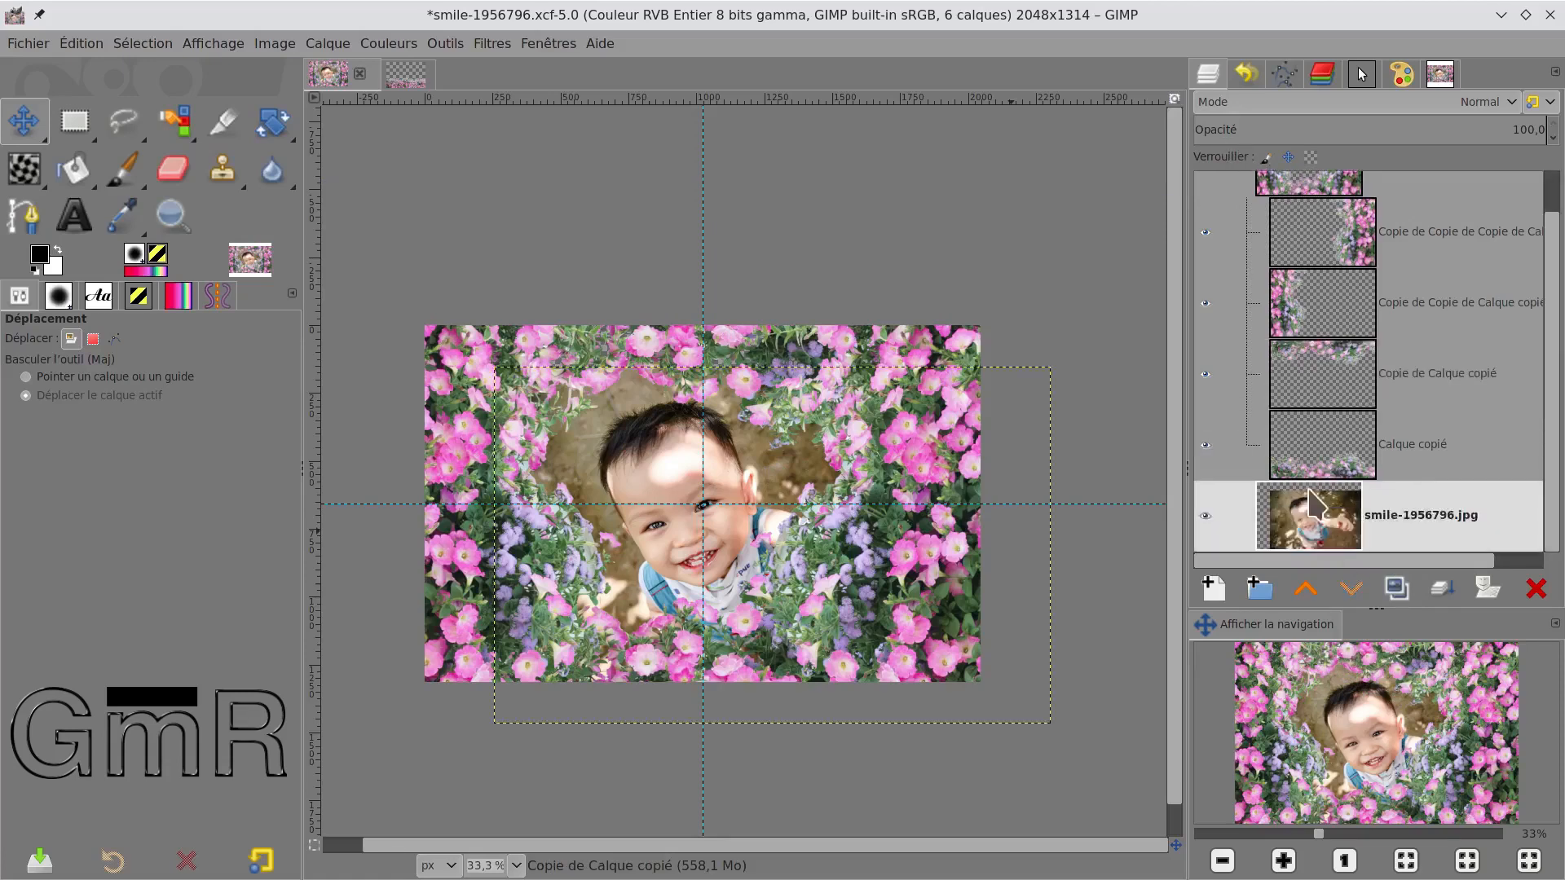
pyautogui.click(1288, 157)
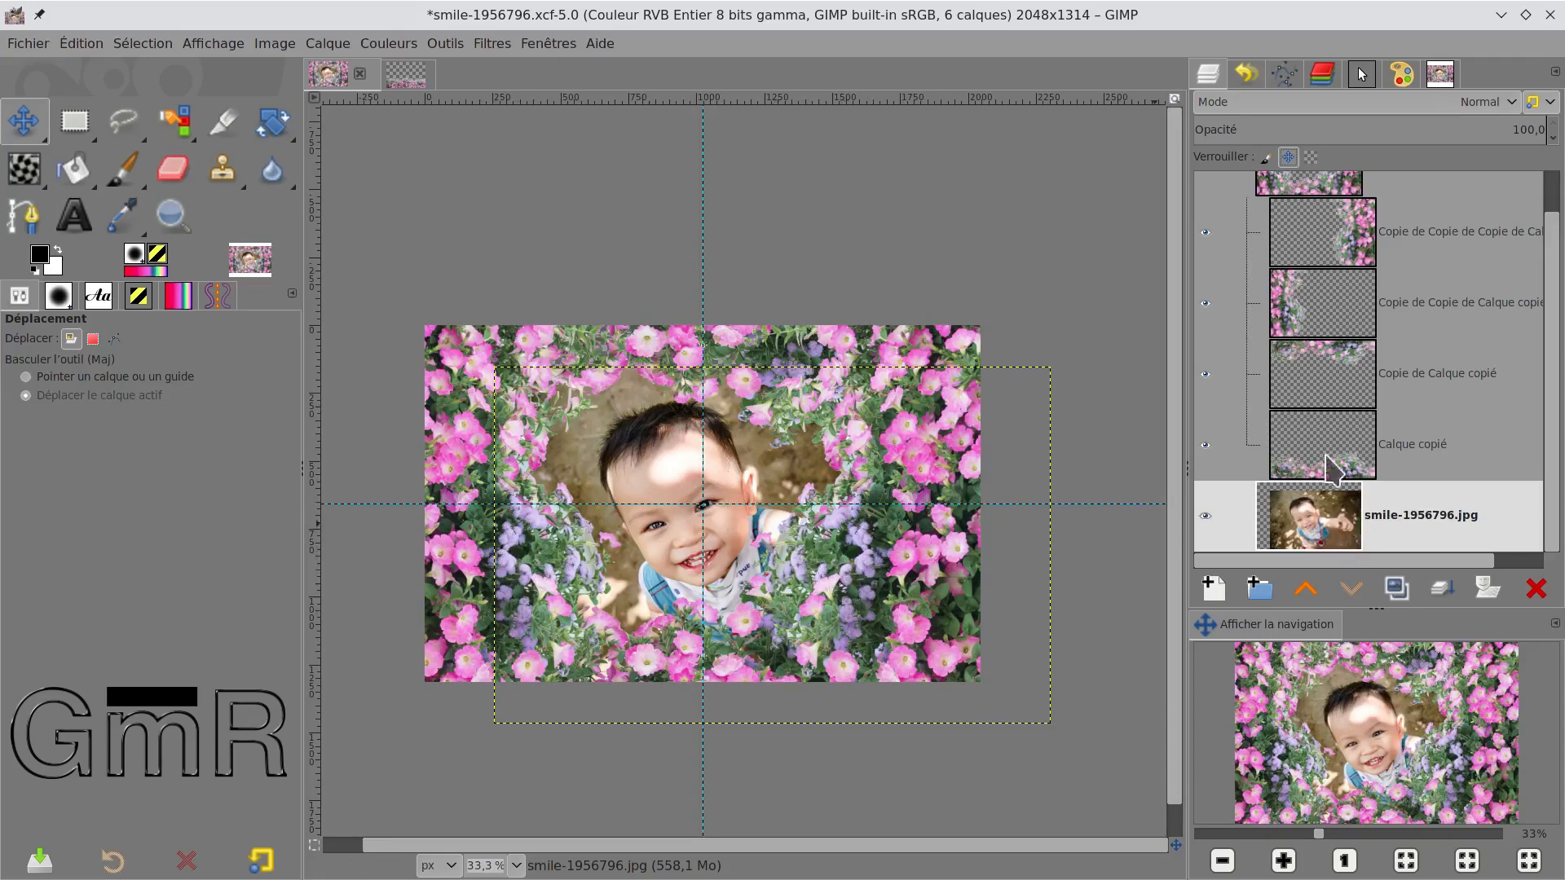
pyautogui.scroll(1, 1267, 259)
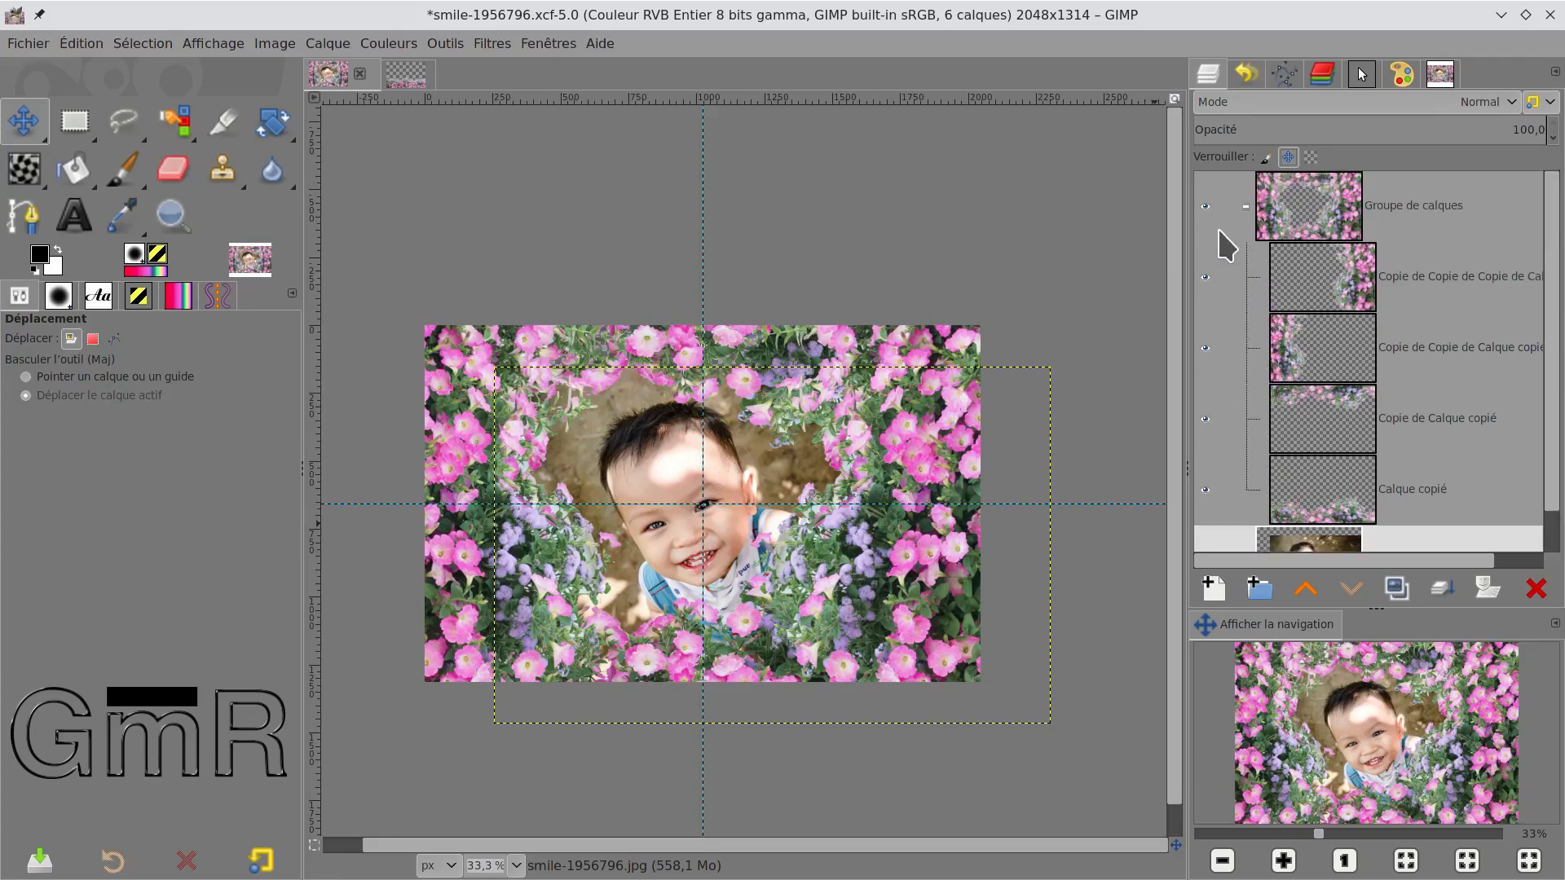
pyautogui.click(1208, 209)
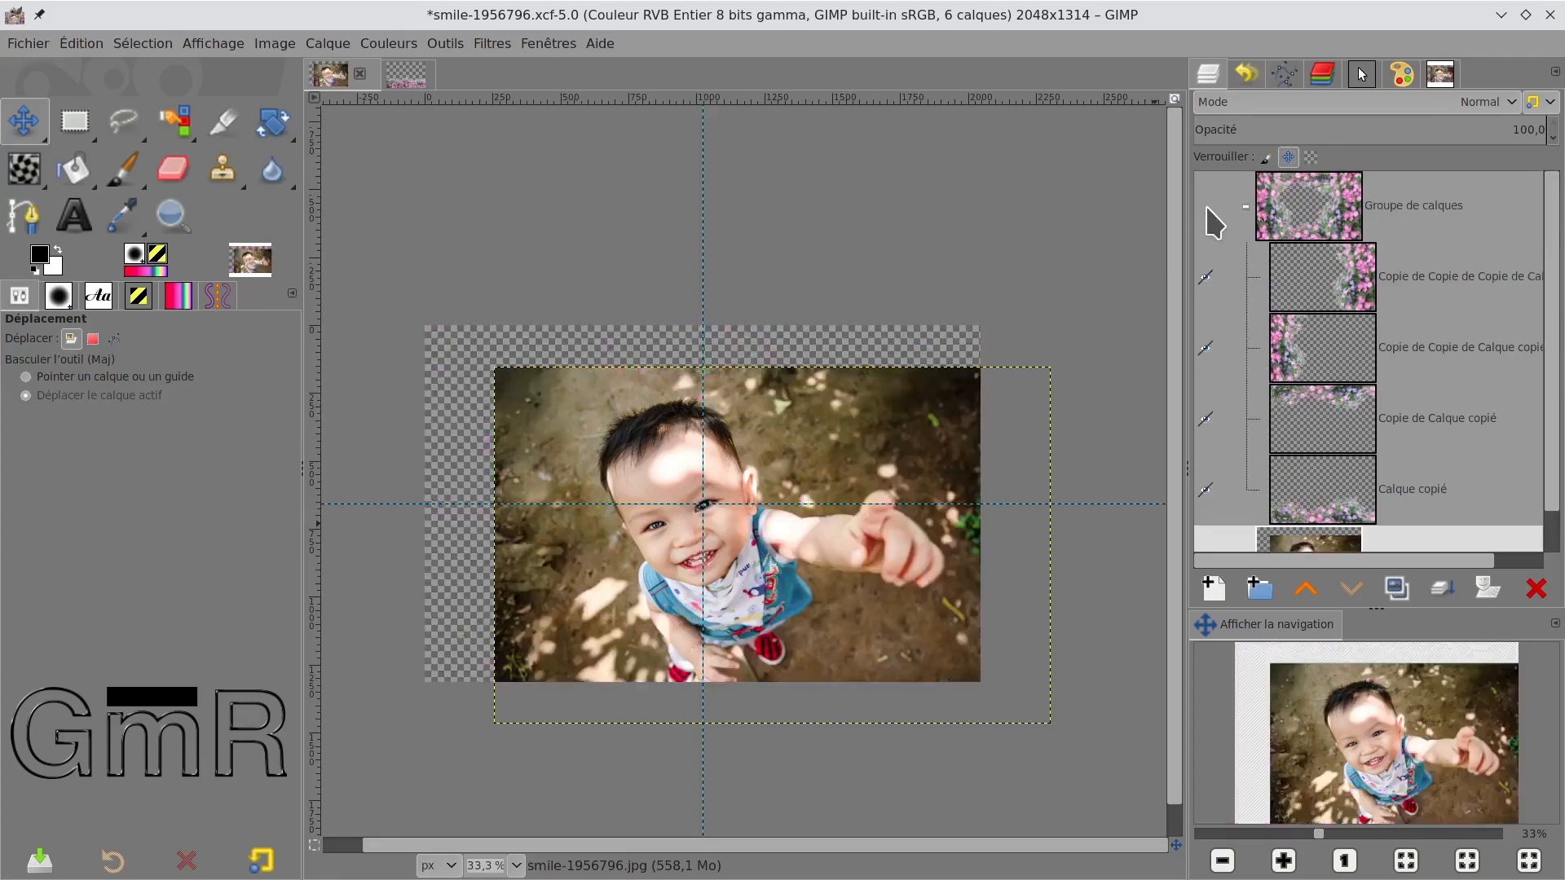
pyautogui.click(1206, 208)
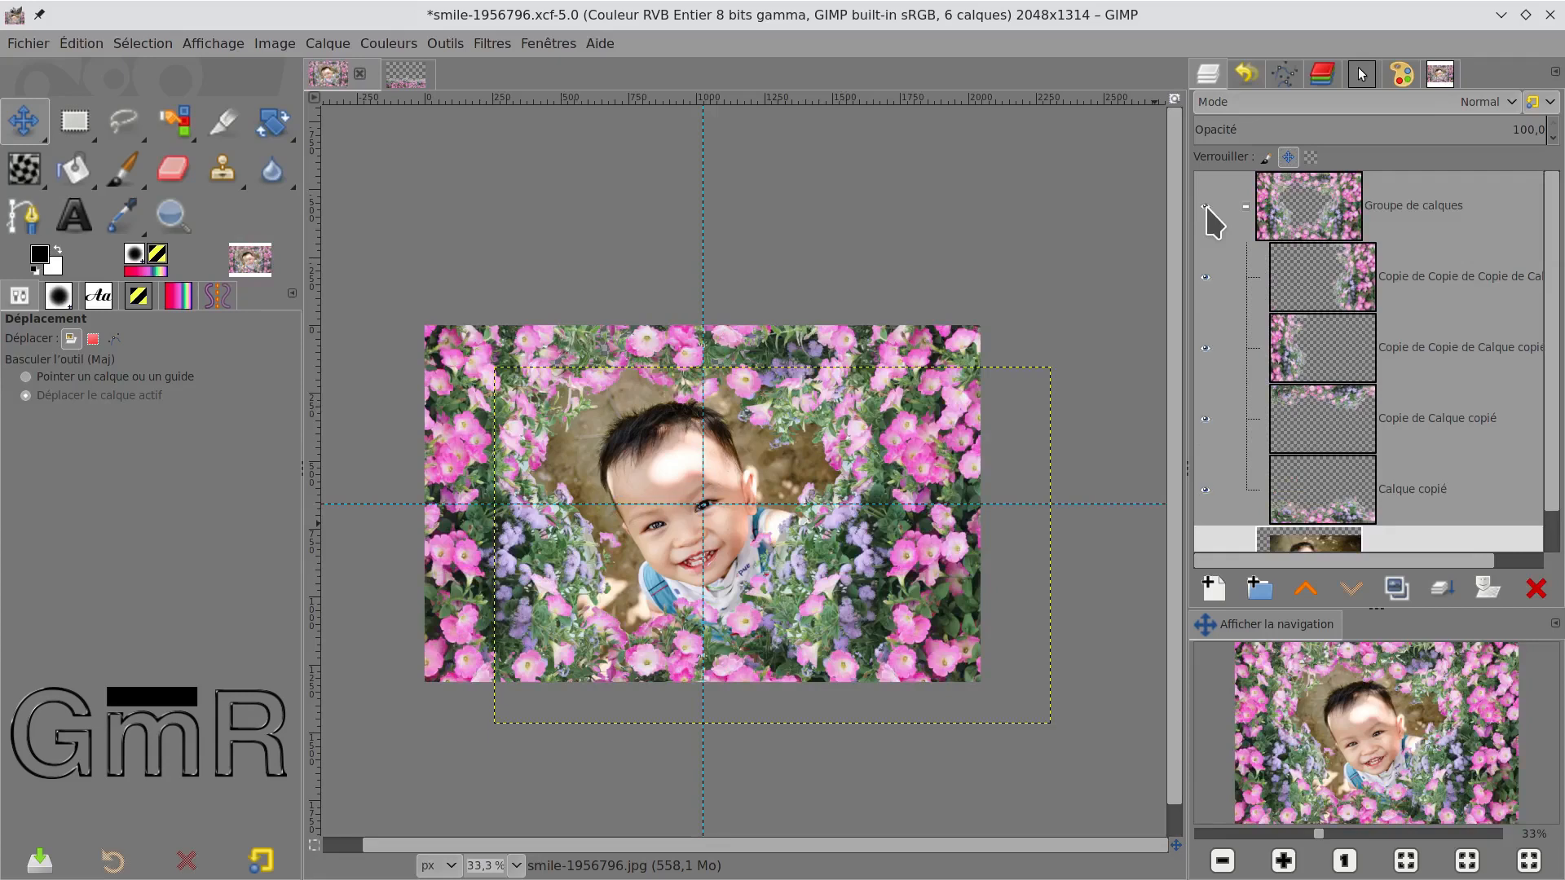
pyautogui.click(1206, 209)
pyautogui.scroll(-1, 1447, 392)
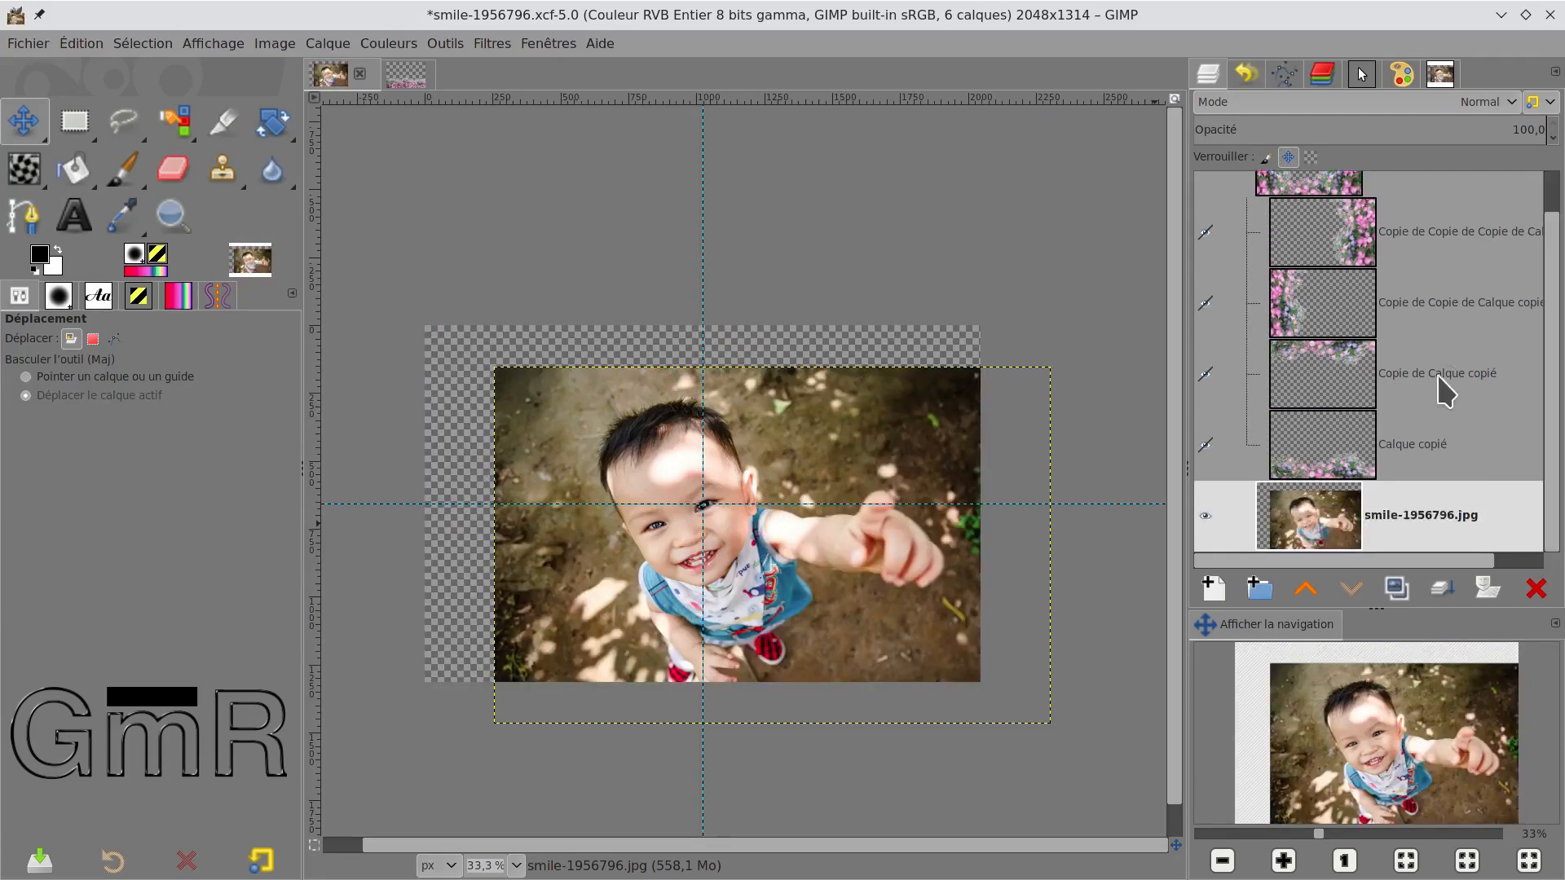
# Step: Collapse the flower layer group, make it visible again and add a white layer mask to it
pyautogui.scroll(1, 1317, 223)
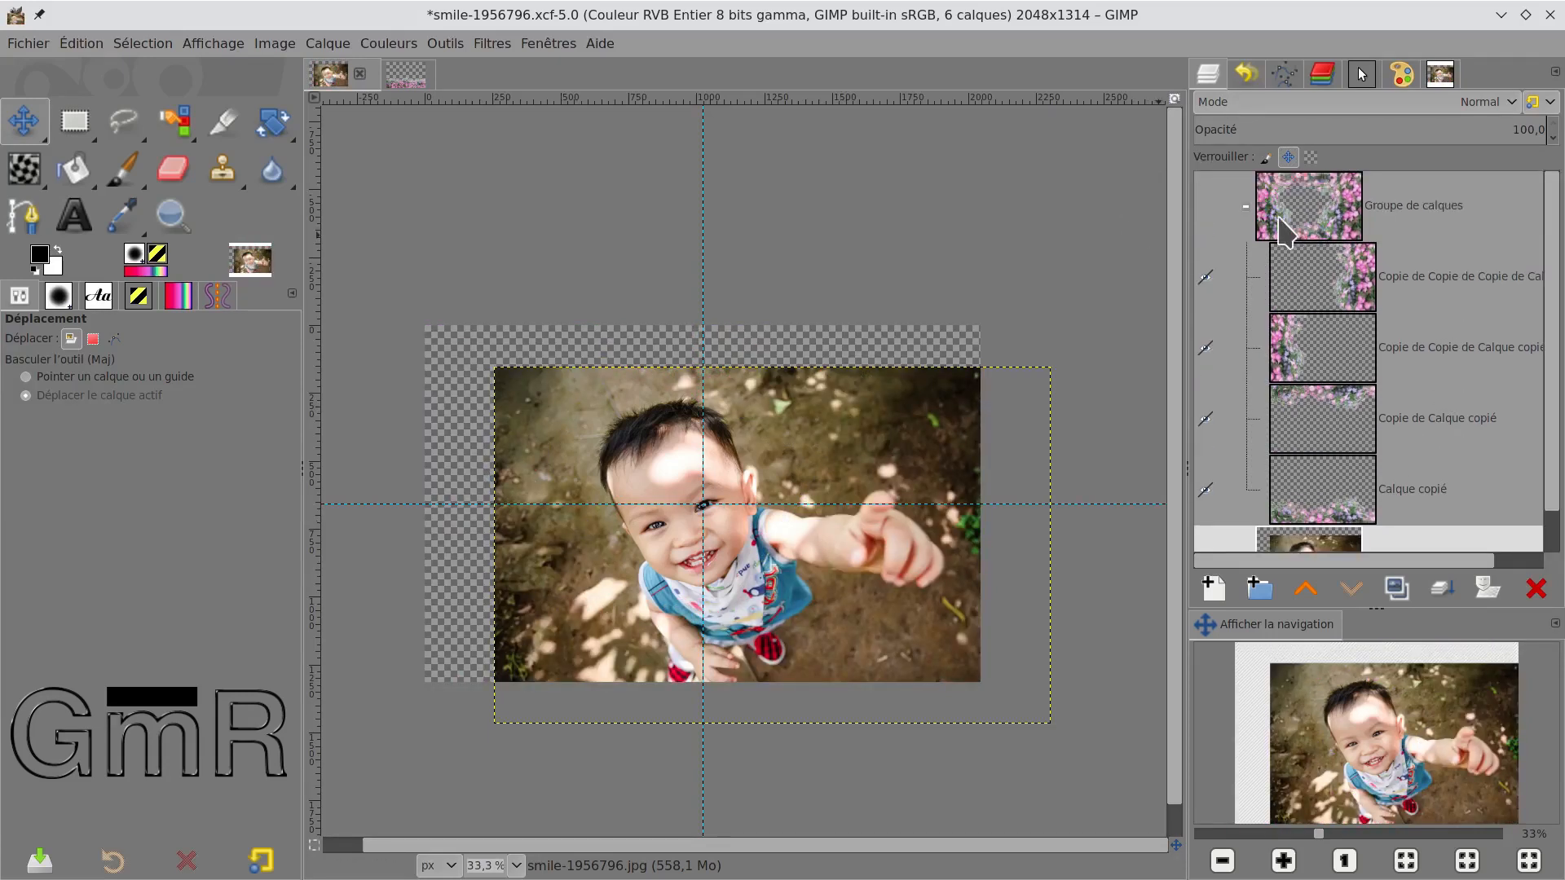
pyautogui.click(1246, 209)
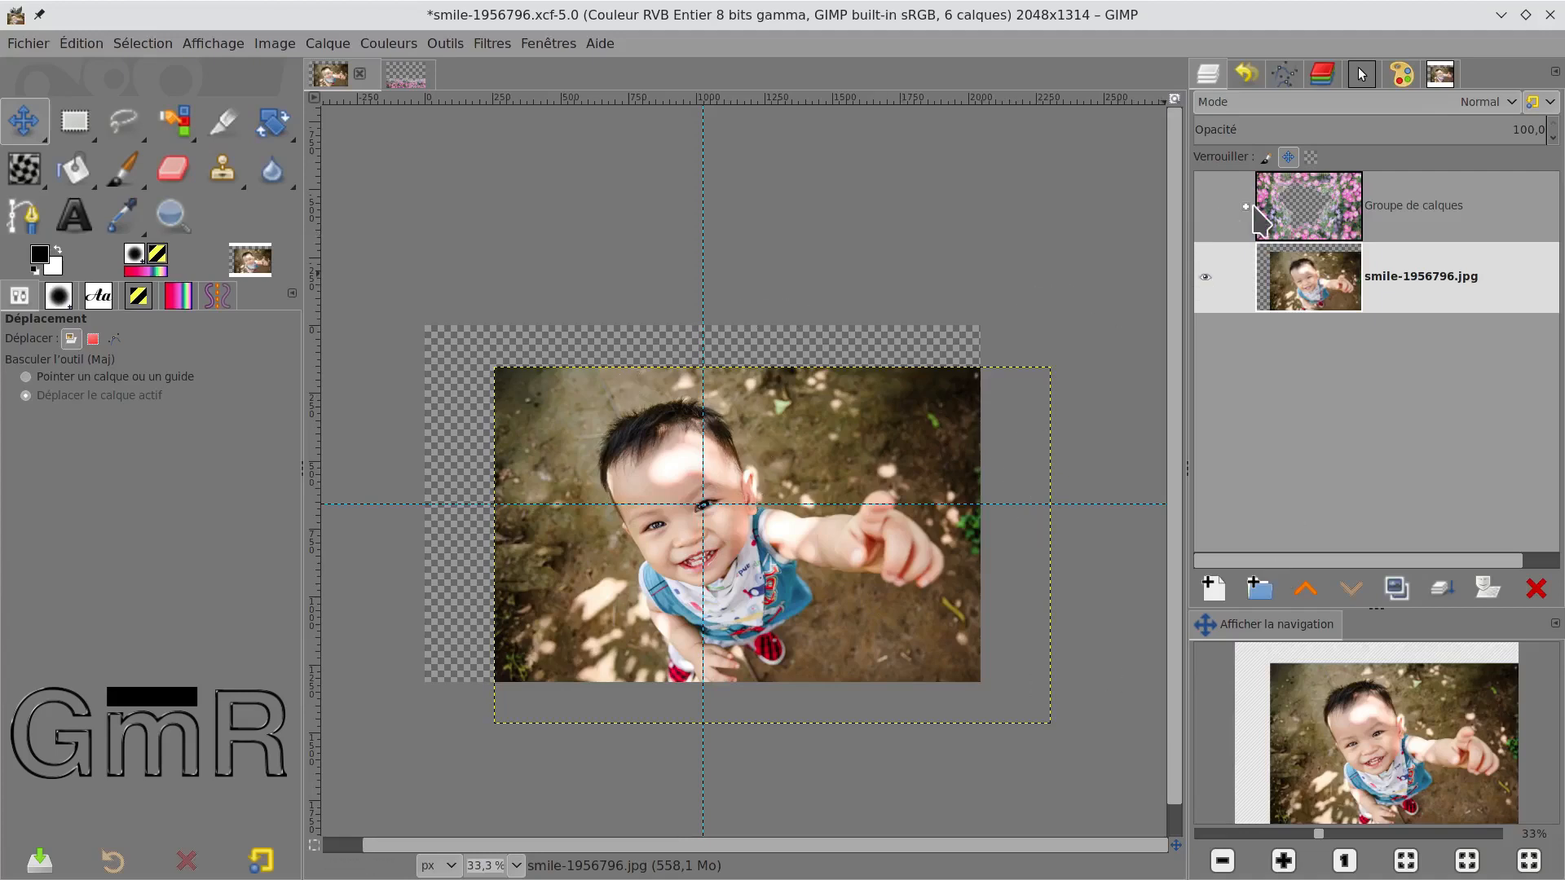
pyautogui.click(1206, 206)
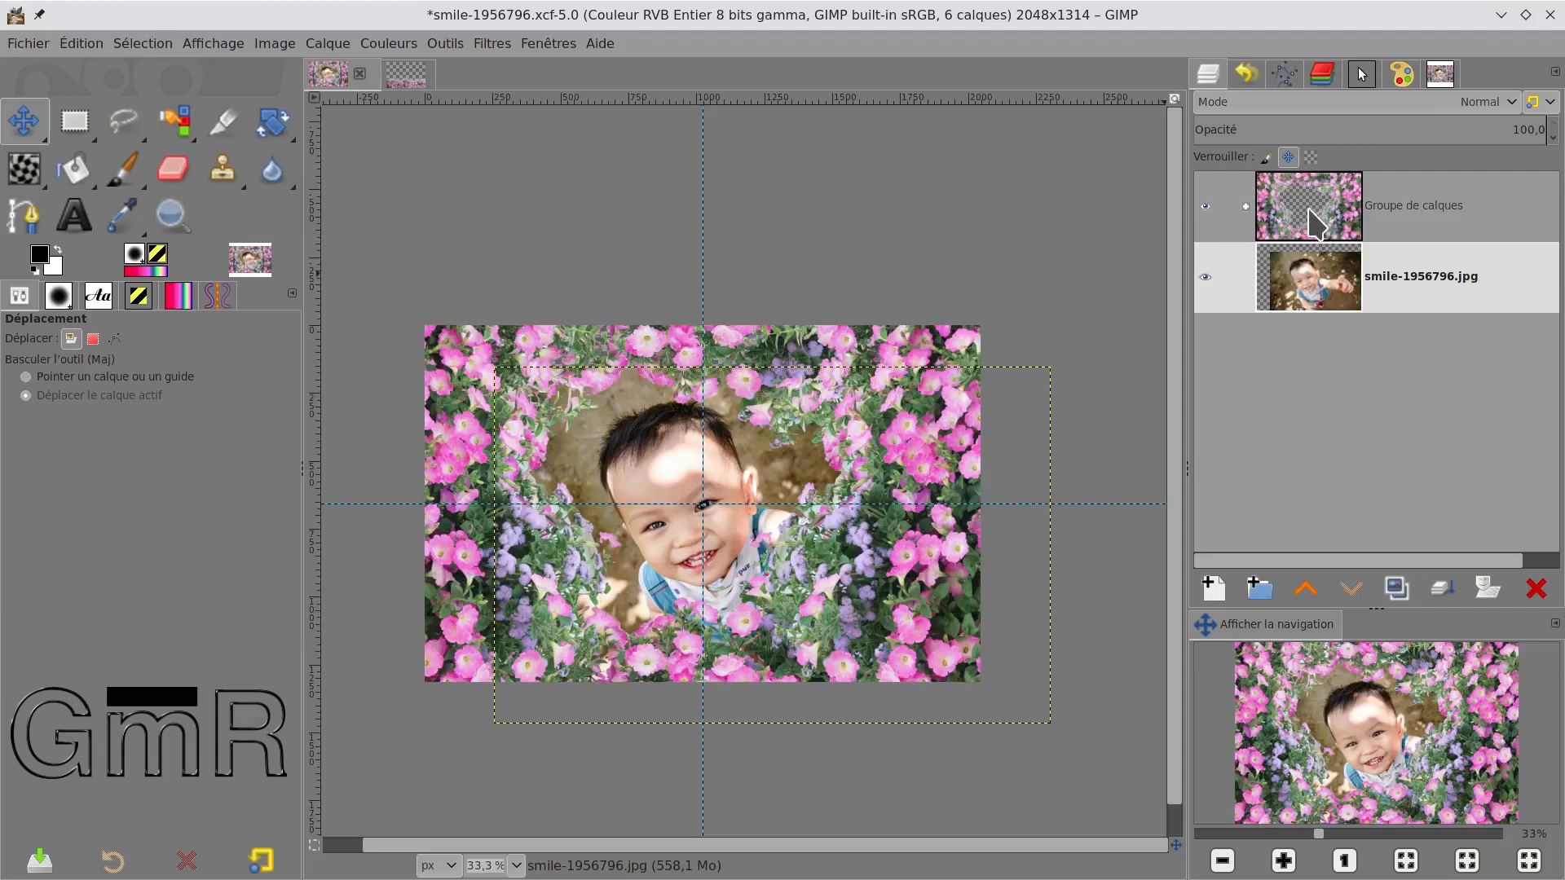
pyautogui.click(1246, 207)
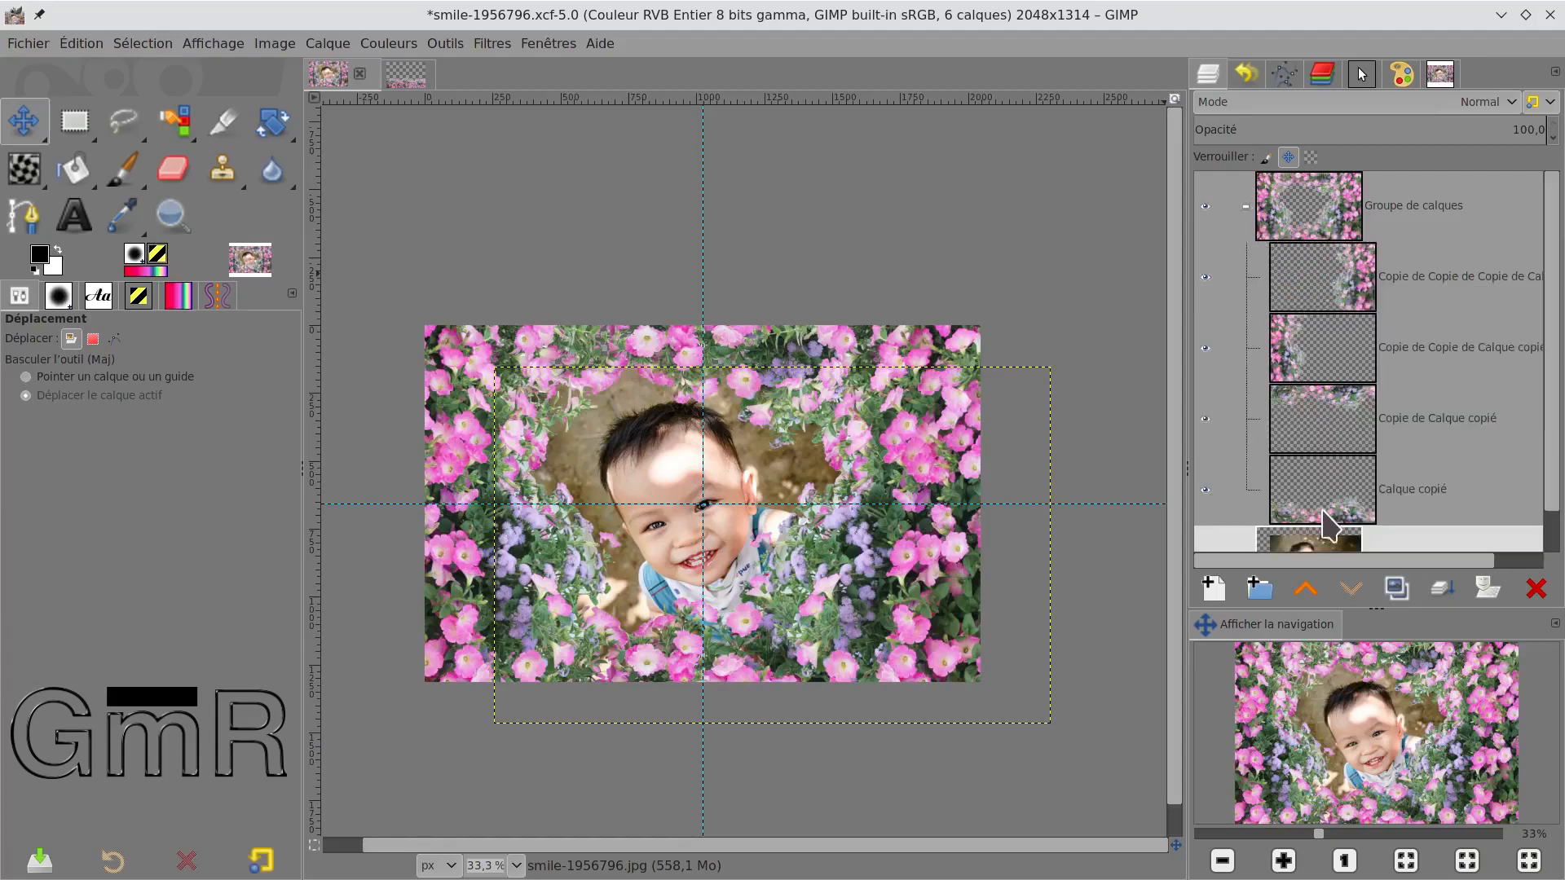
pyautogui.click(1246, 207)
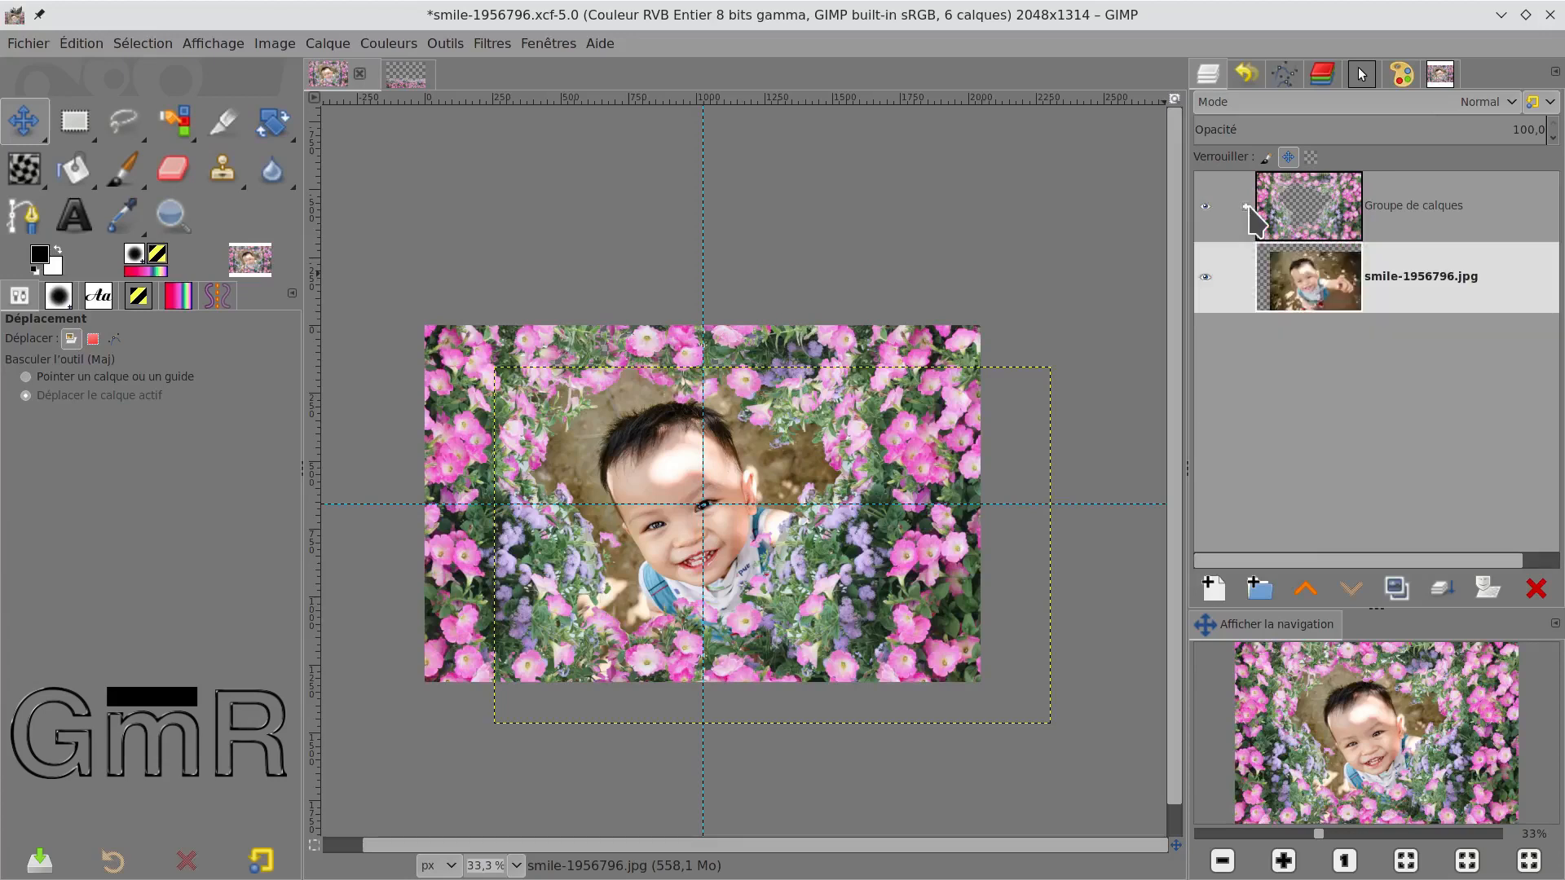
pyautogui.click(1308, 220)
pyautogui.click(1336, 224)
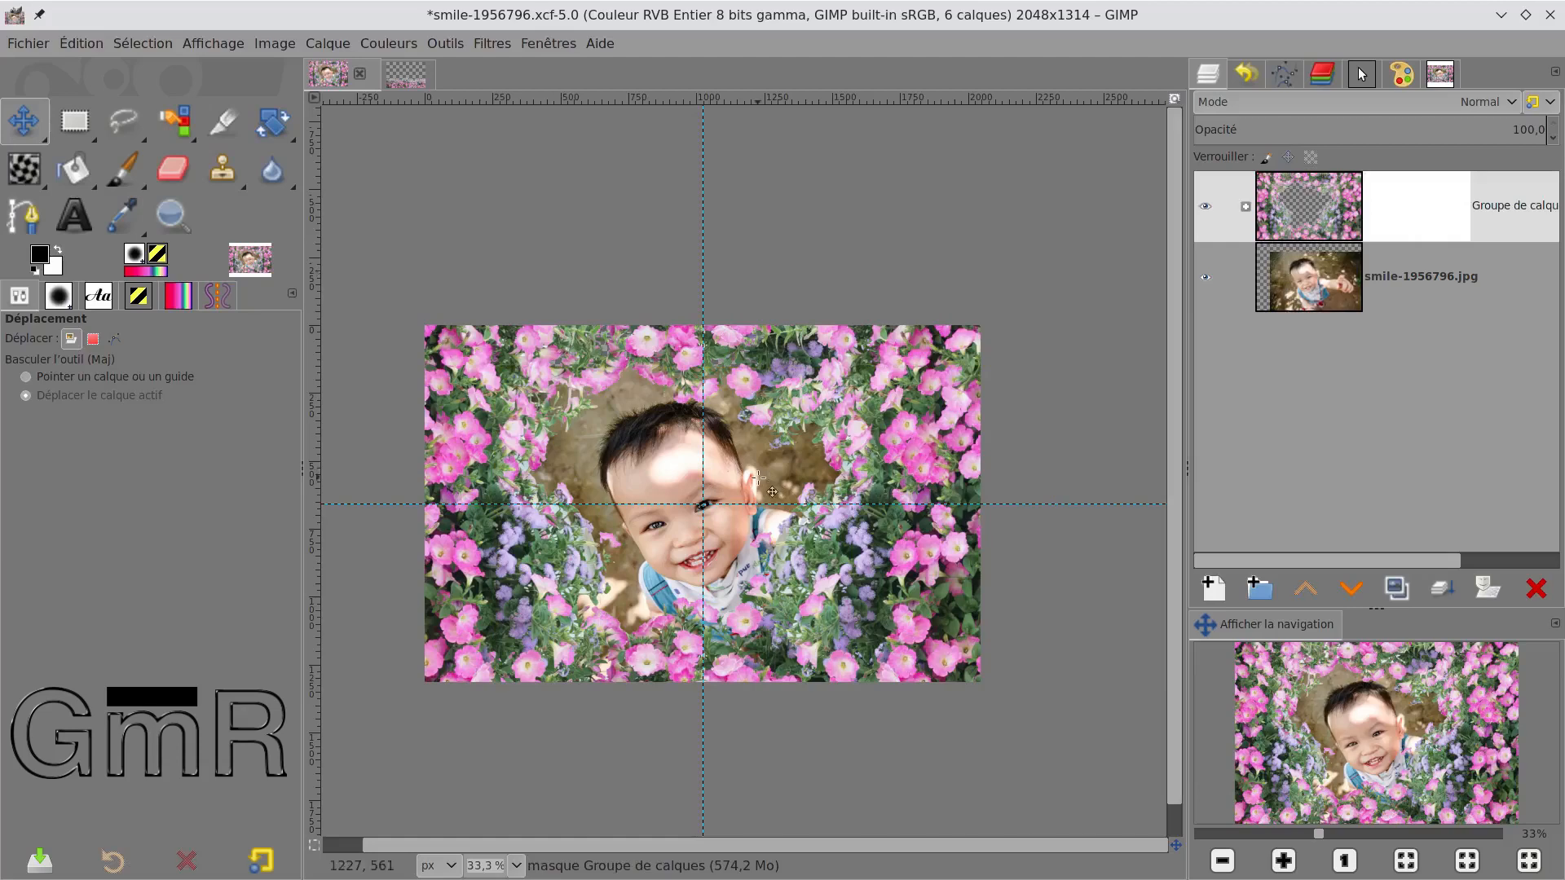
# Step: Hide the flower group and paint its mask black over the child's outstretched arm and hand, using Hardness 075 brush sizes 29, 85 and 24
pyautogui.click(1205, 207)
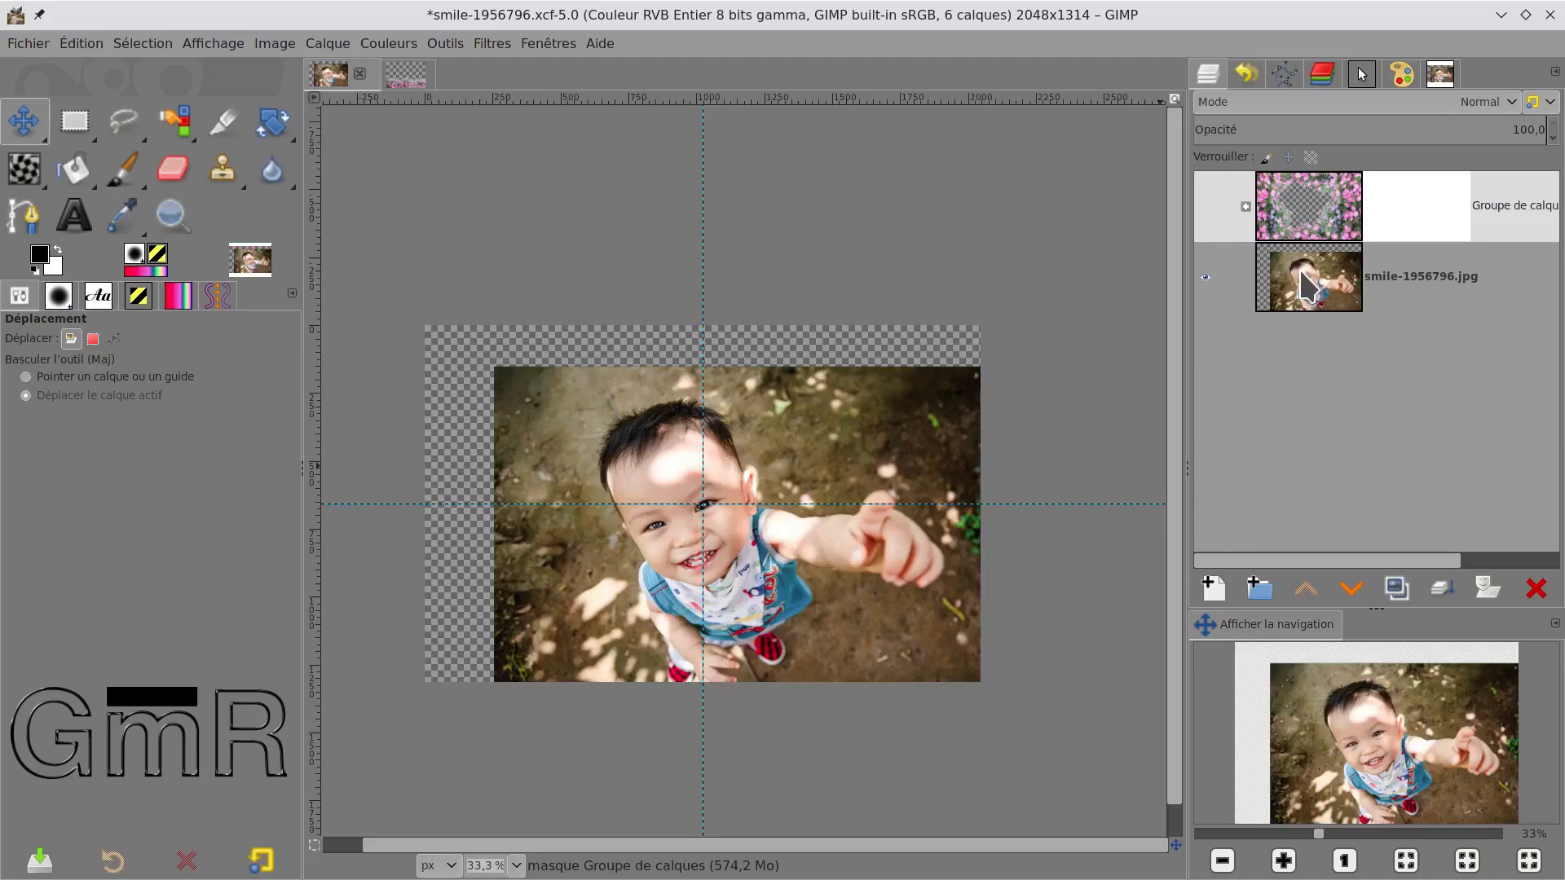
pyautogui.moveTo(1418, 211)
pyautogui.click(122, 168)
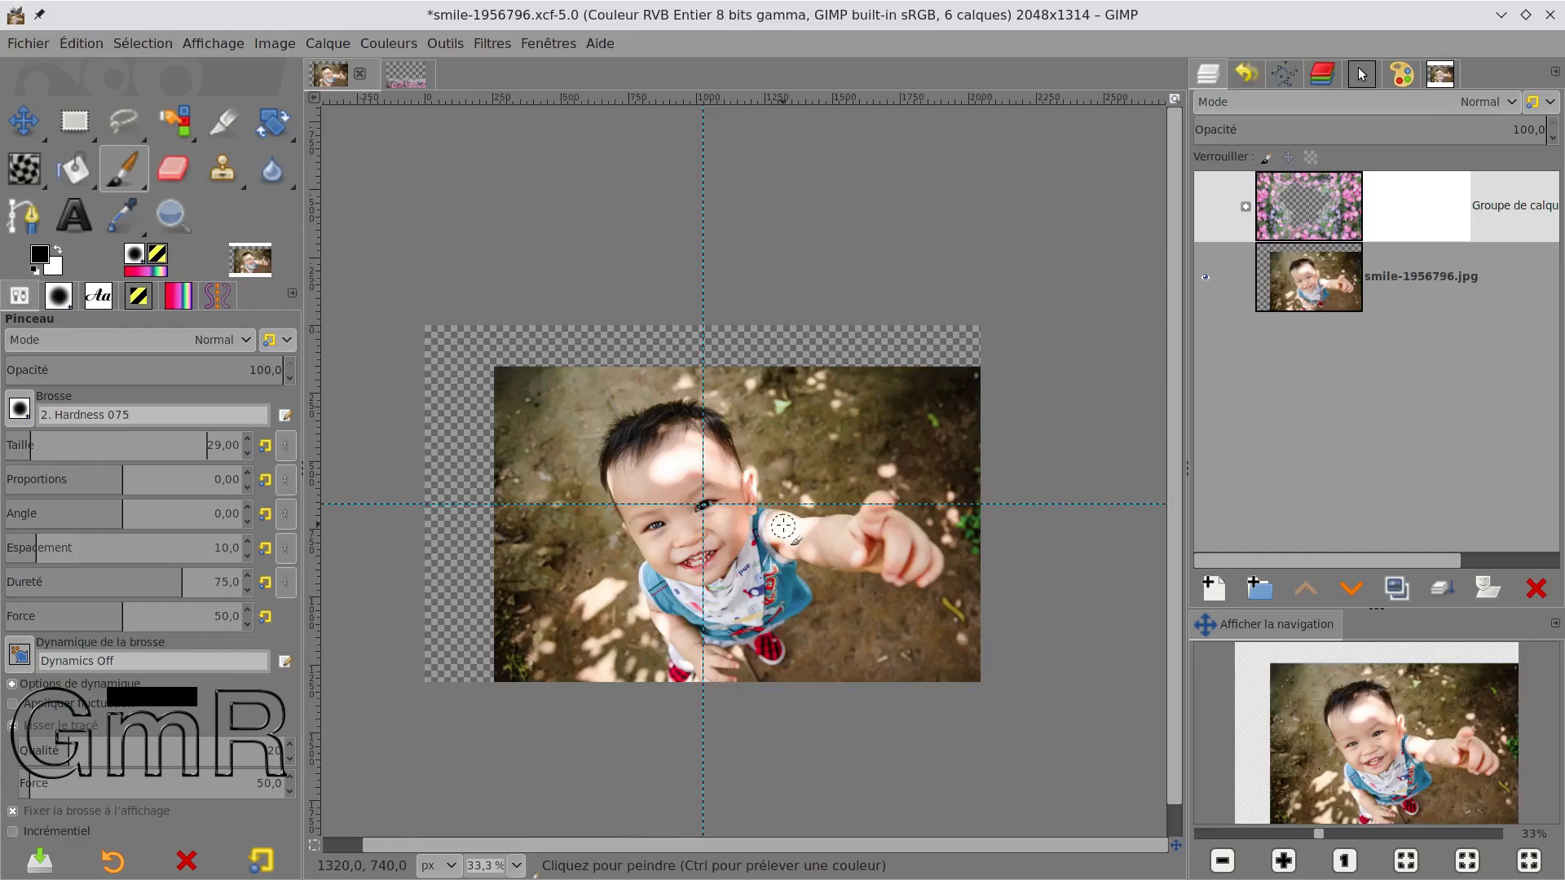
pyautogui.keyDown('ctrl'); pyautogui.scroll(3, 783, 526); pyautogui.keyUp('ctrl')
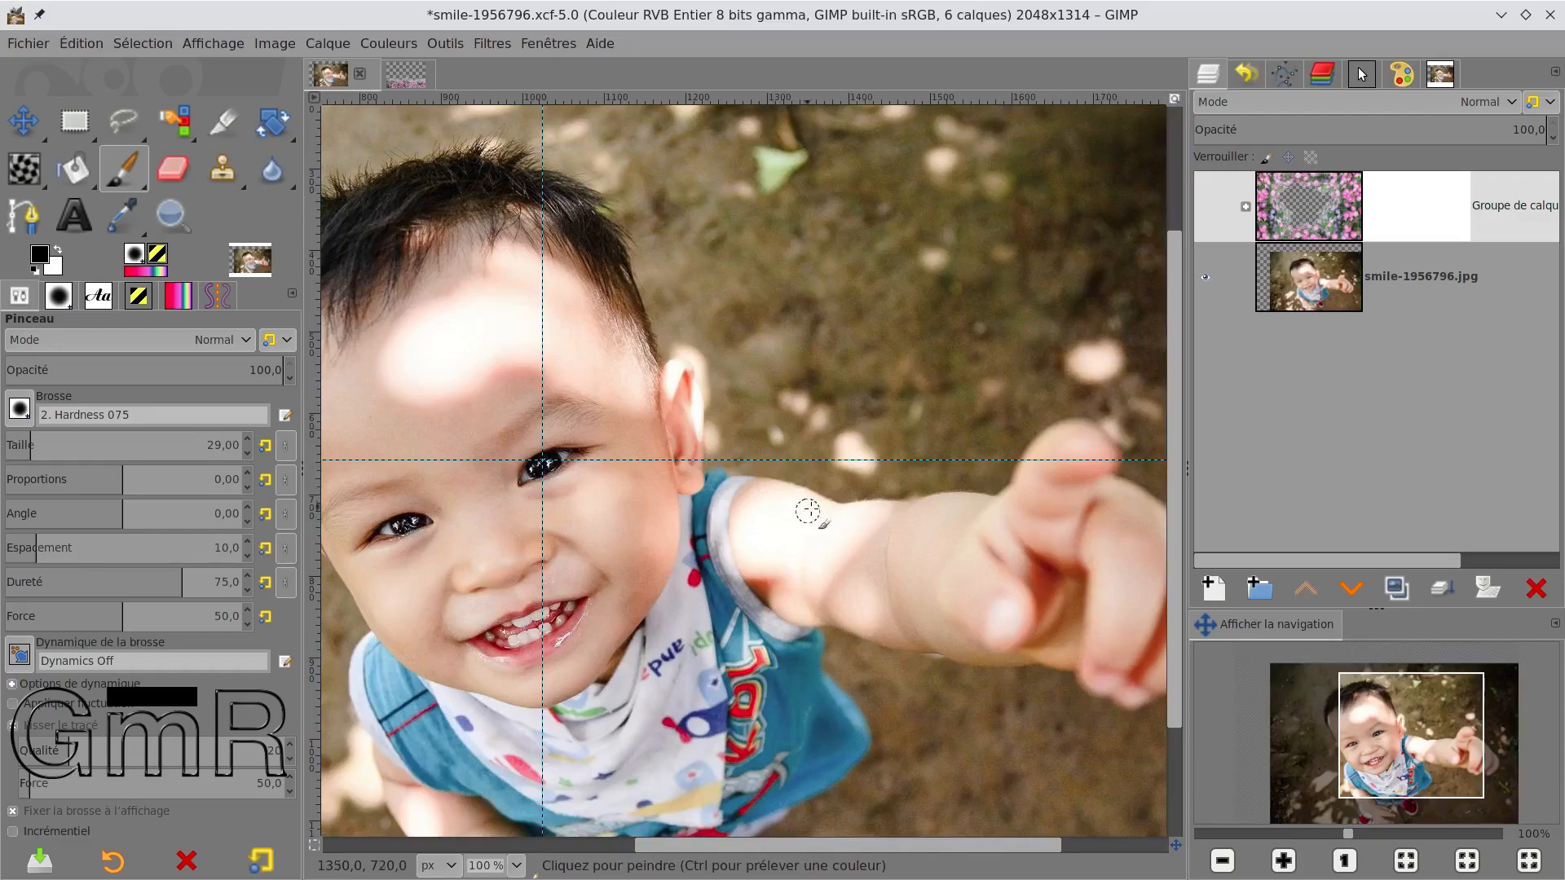
pyautogui.click(750, 494)
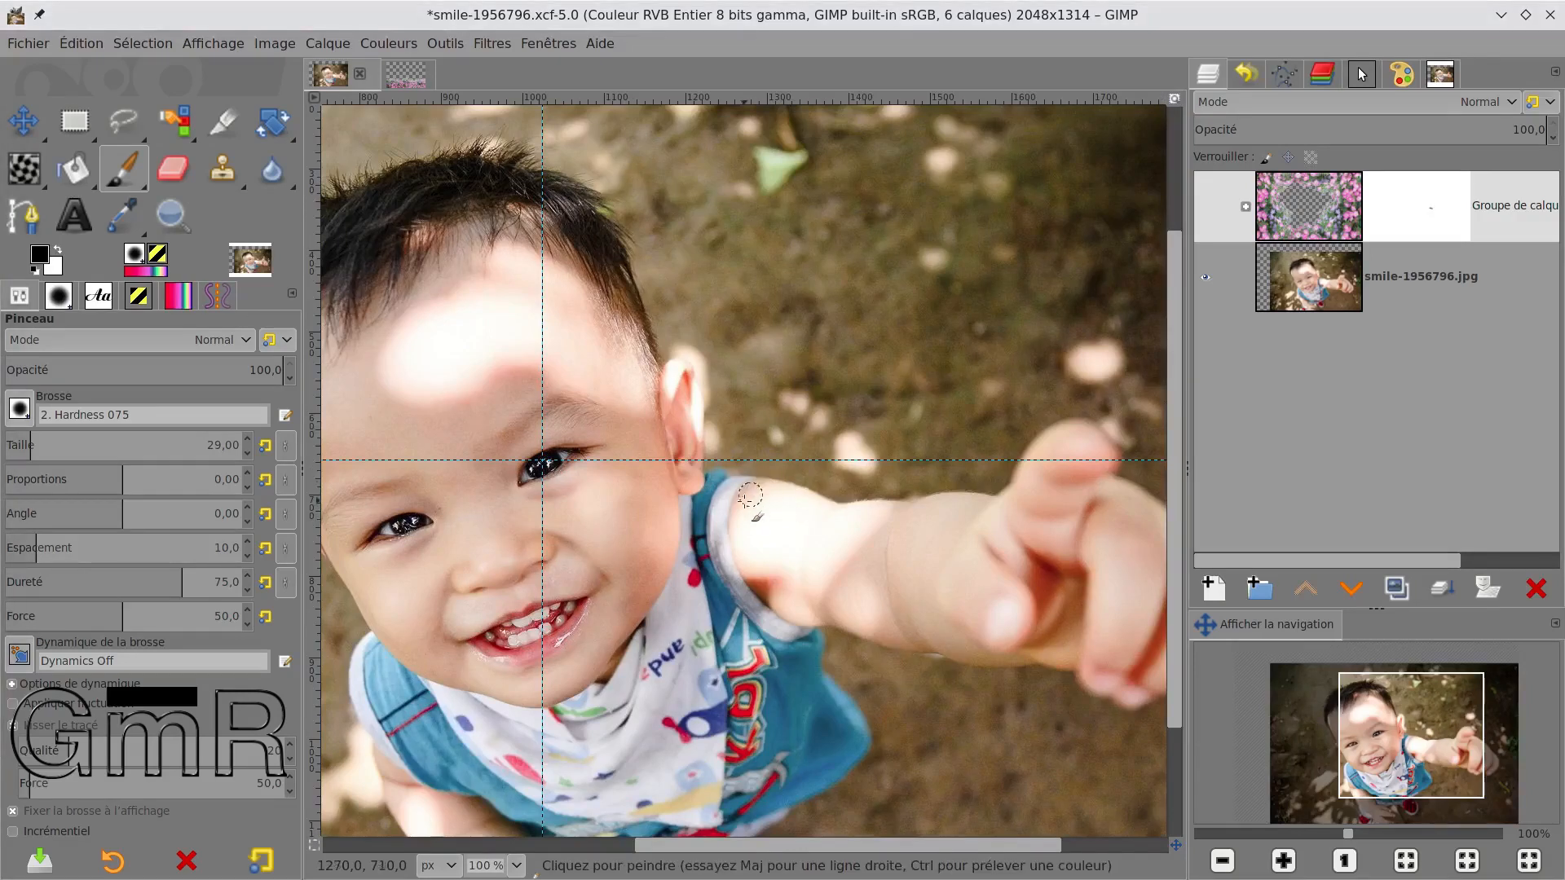
pyautogui.click(55, 447)
pyautogui.moveTo(803, 541); pyautogui.dragTo(978, 524)
pyautogui.moveTo(883, 532)
pyautogui.mouseDown()
pyautogui.moveTo(853, 532)
pyautogui.moveTo(877, 594)
pyautogui.moveTo(929, 625)
pyautogui.moveTo(1096, 652)
pyautogui.moveTo(1092, 676)
pyautogui.moveTo(1064, 565)
pyautogui.mouseUp()
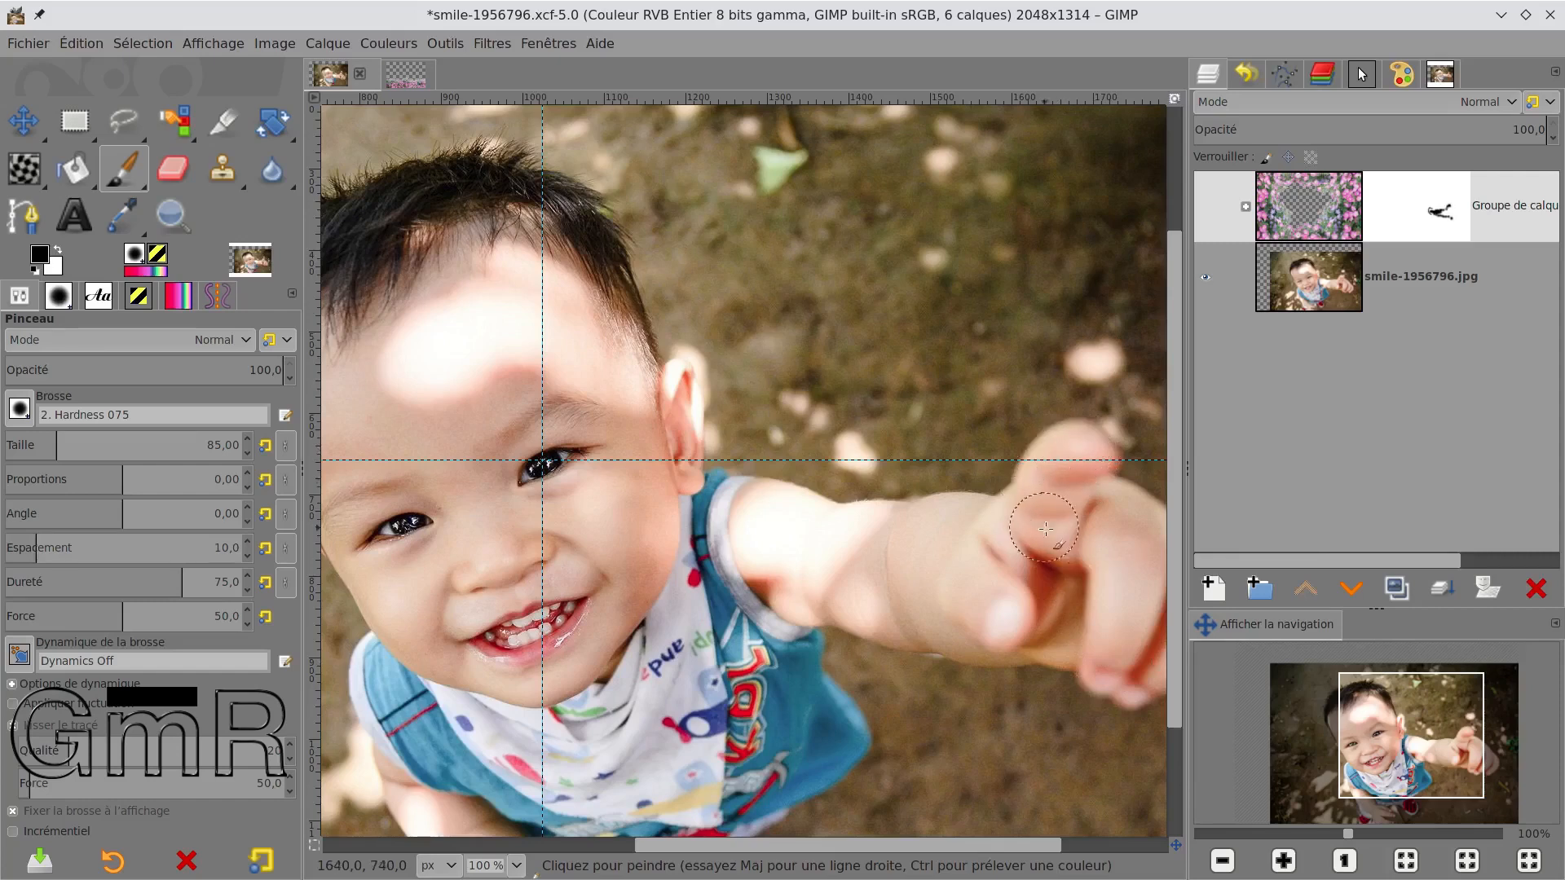
pyautogui.hscroll(5, 1046, 529)
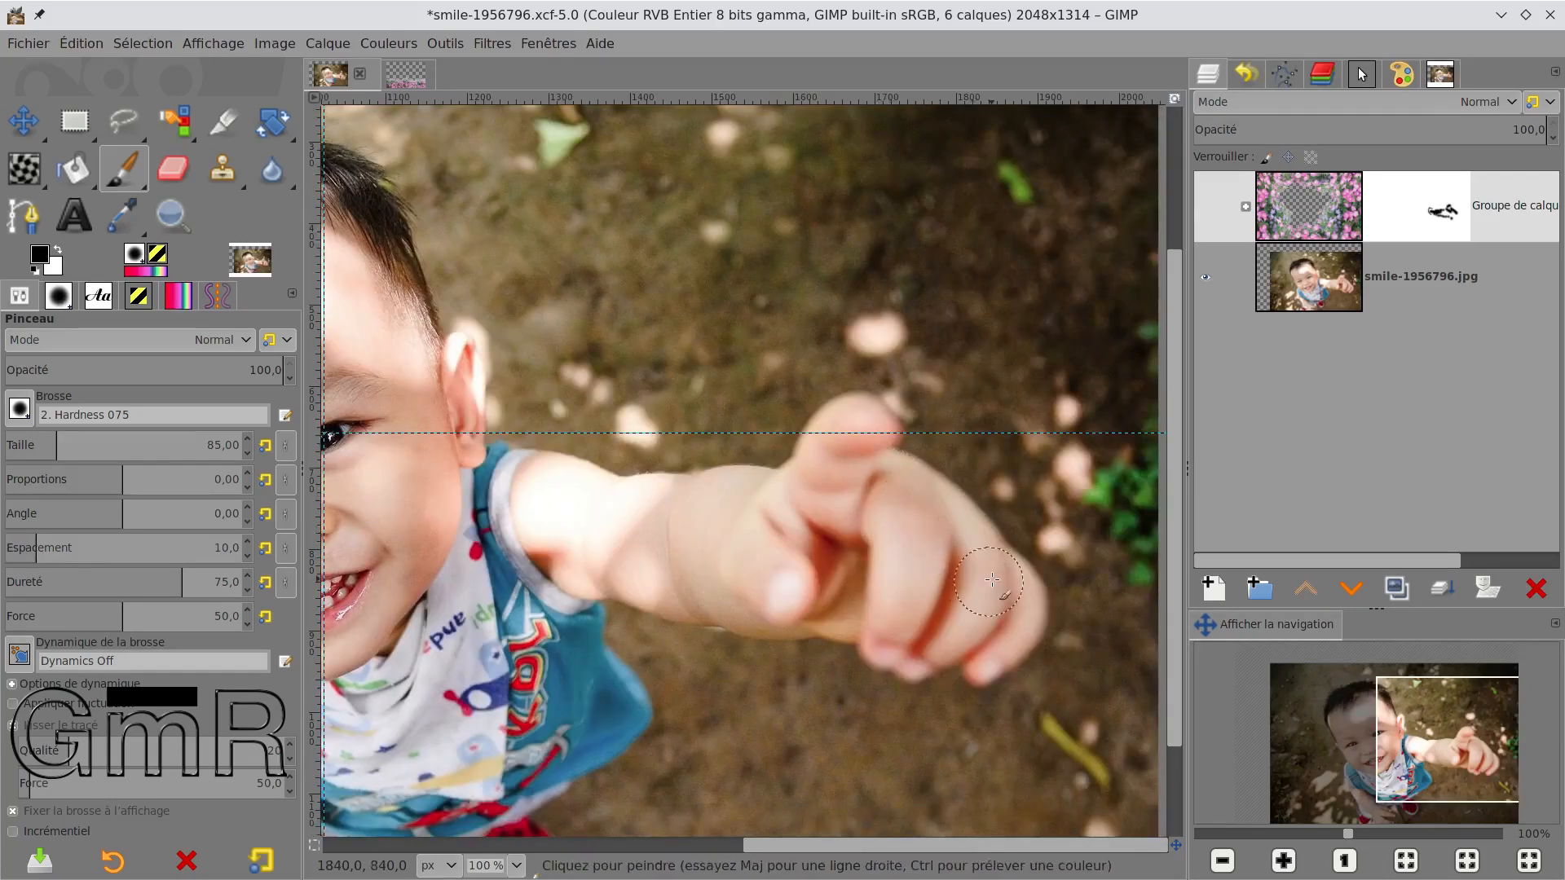
pyautogui.moveTo(57, 440); pyautogui.dragTo(27, 440)
pyautogui.click(1205, 205)
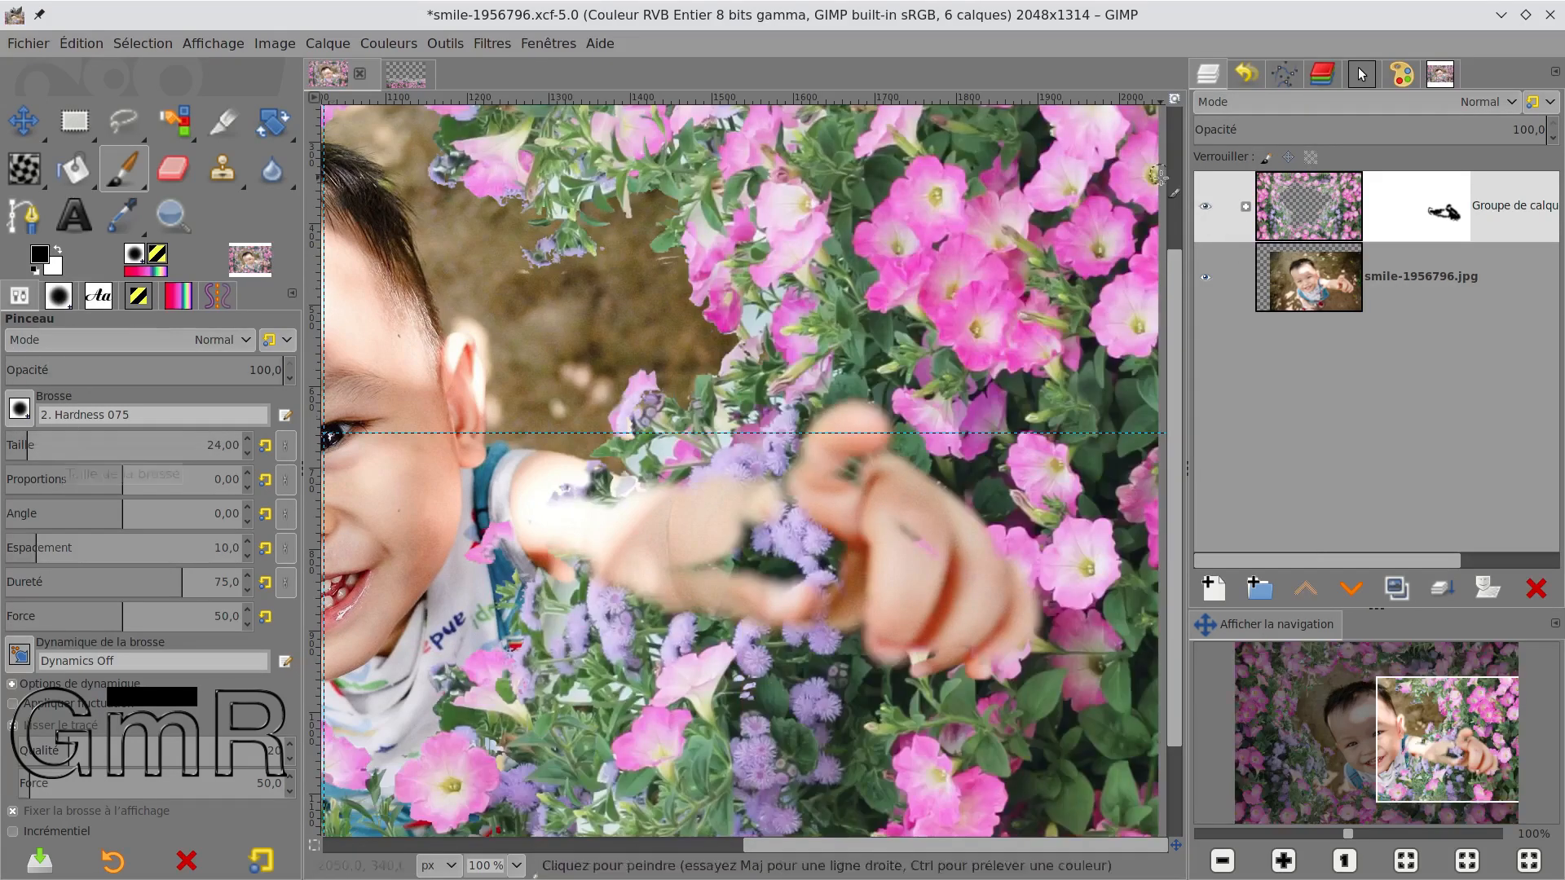
# Step: Set the brush size to 63 and paint away the leftover flowers on the child's arm and hand in the group's mask
pyautogui.click(1204, 205)
pyautogui.moveTo(26, 444); pyautogui.dragTo(47, 444)
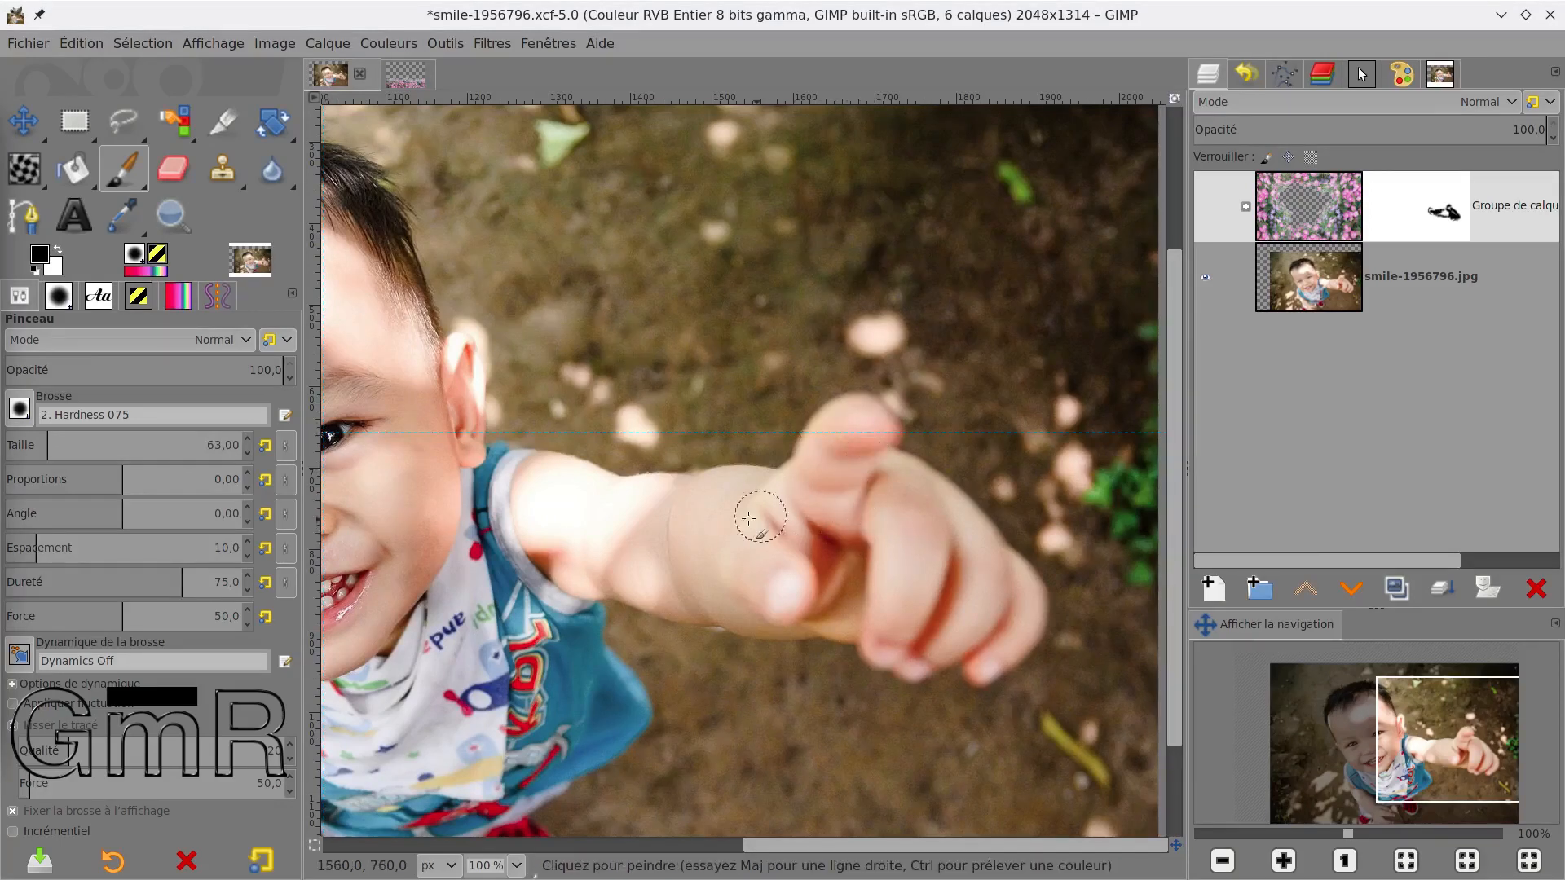
pyautogui.click(1206, 198)
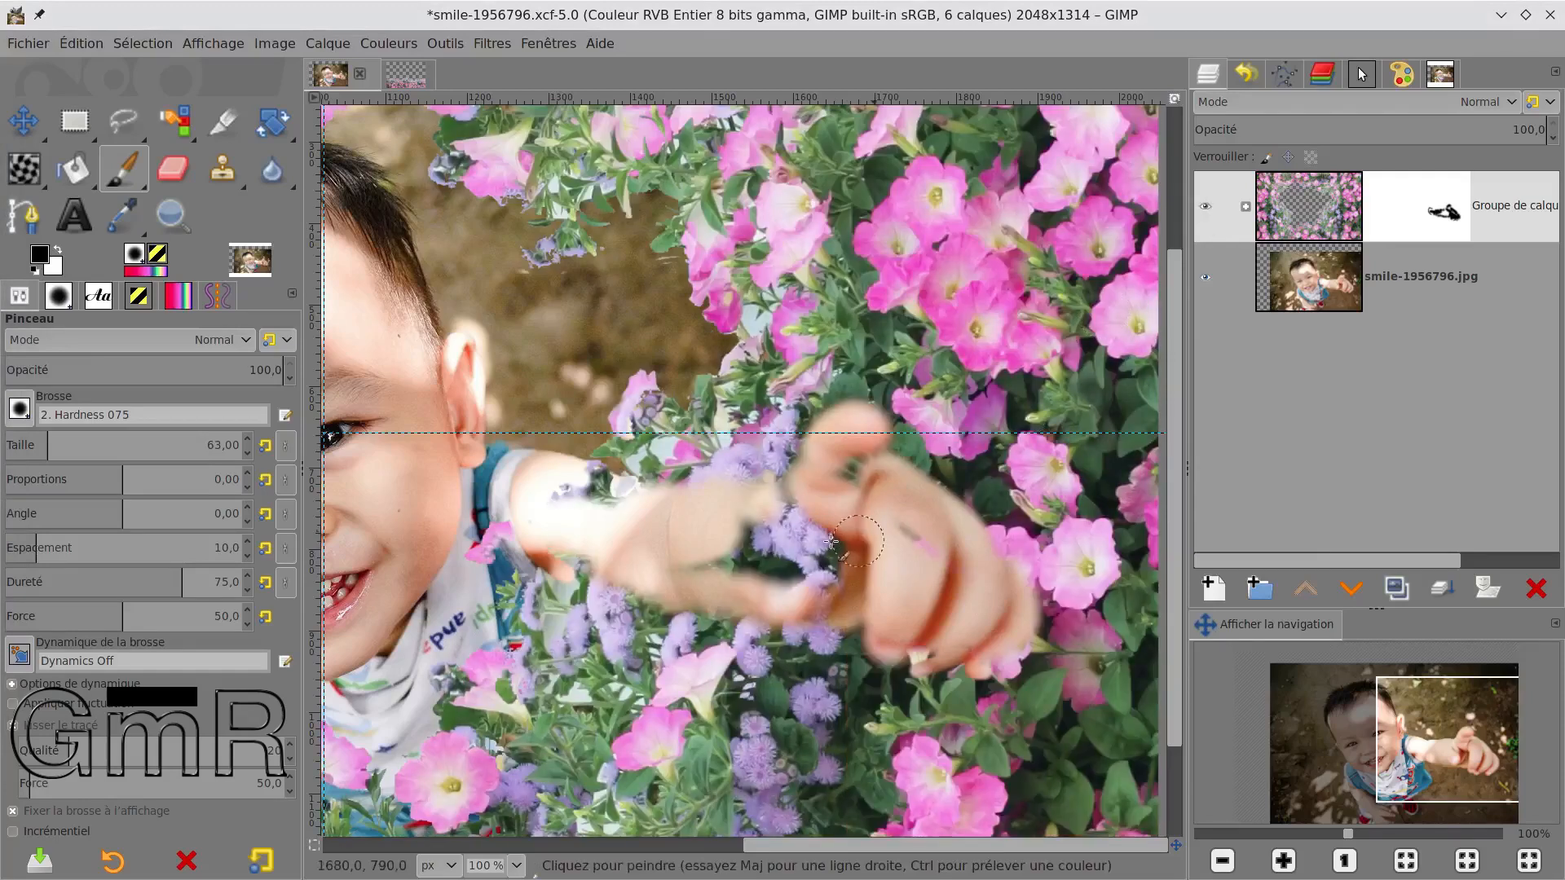
pyautogui.moveTo(584, 497); pyautogui.dragTo(599, 501)
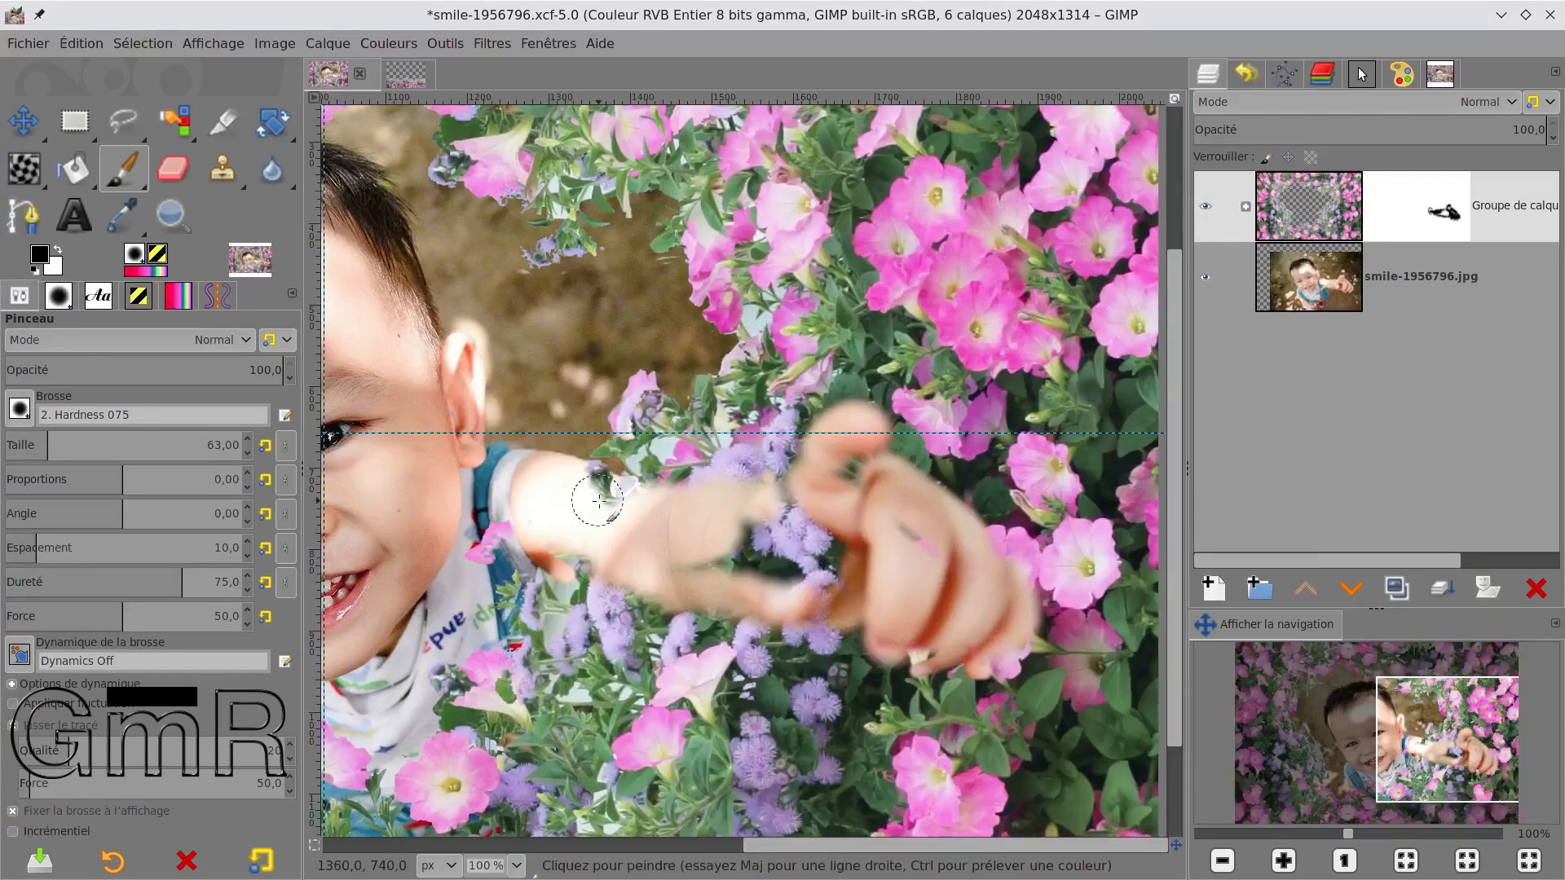
pyautogui.click(582, 483)
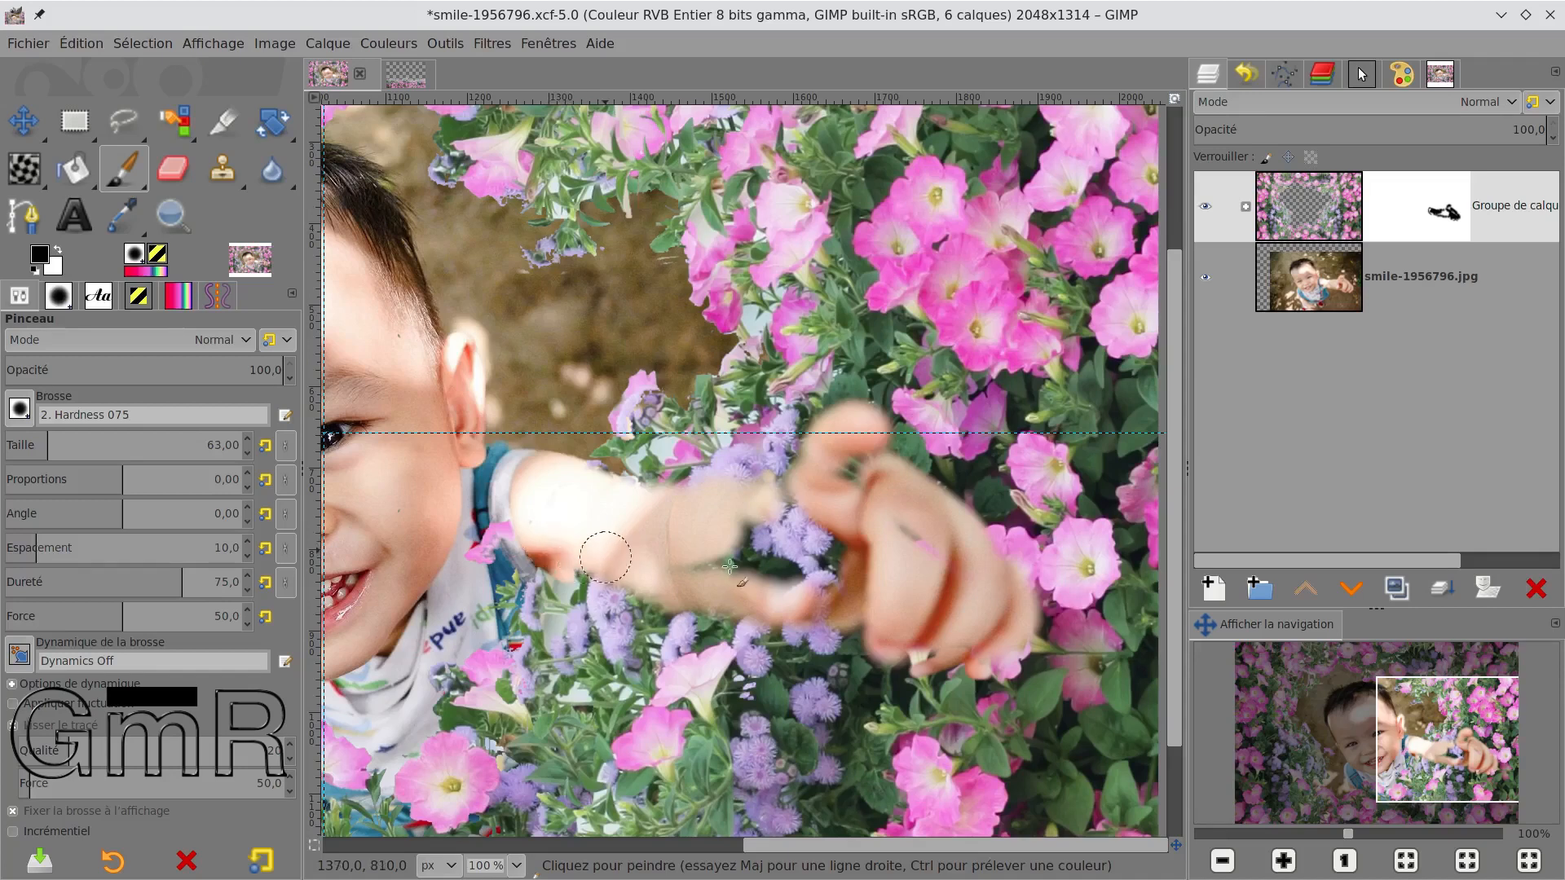
pyautogui.moveTo(795, 552)
pyautogui.mouseDown()
pyautogui.moveTo(814, 562)
pyautogui.moveTo(823, 542)
pyautogui.moveTo(855, 582)
pyautogui.moveTo(782, 577)
pyautogui.moveTo(826, 535)
pyautogui.mouseUp()
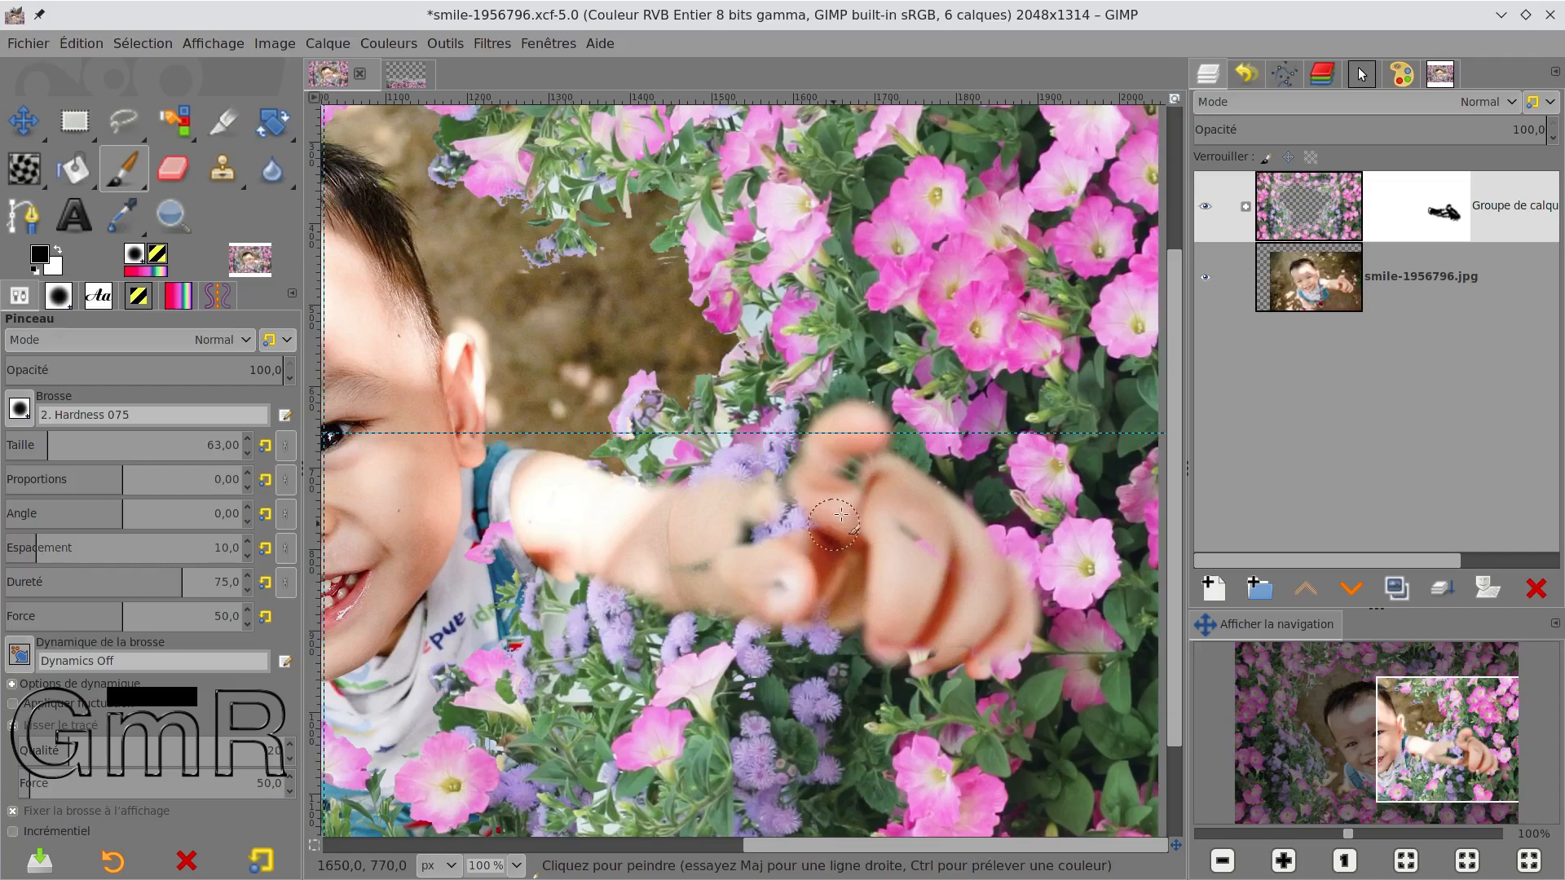
pyautogui.moveTo(856, 474)
pyautogui.mouseDown()
pyautogui.moveTo(816, 504)
pyautogui.moveTo(831, 470)
pyautogui.moveTo(794, 513)
pyautogui.moveTo(749, 530)
pyautogui.mouseUp()
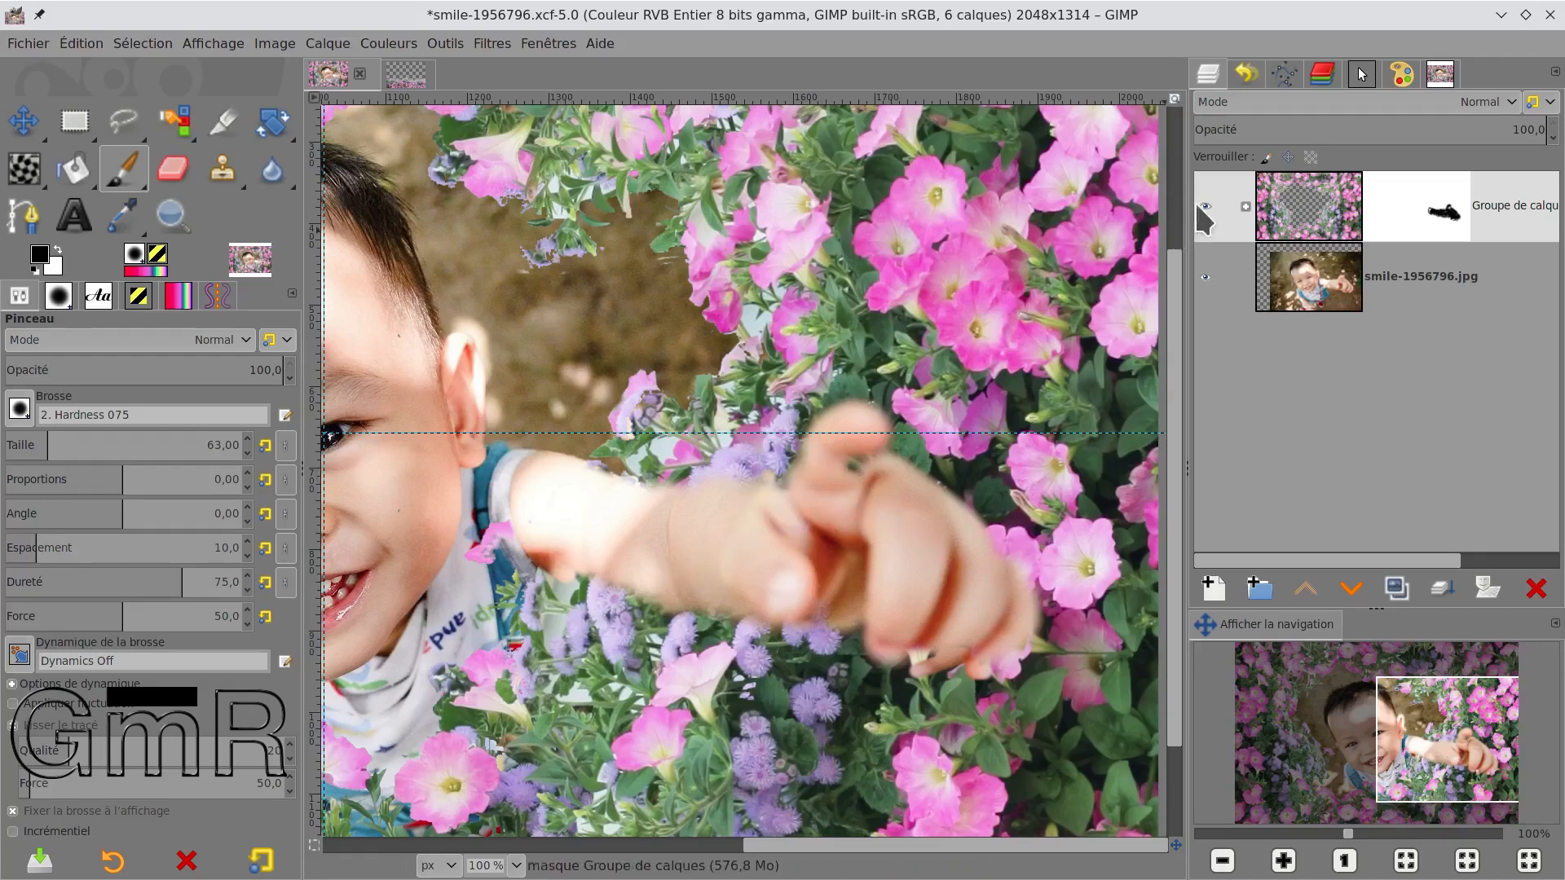
pyautogui.click(1204, 206)
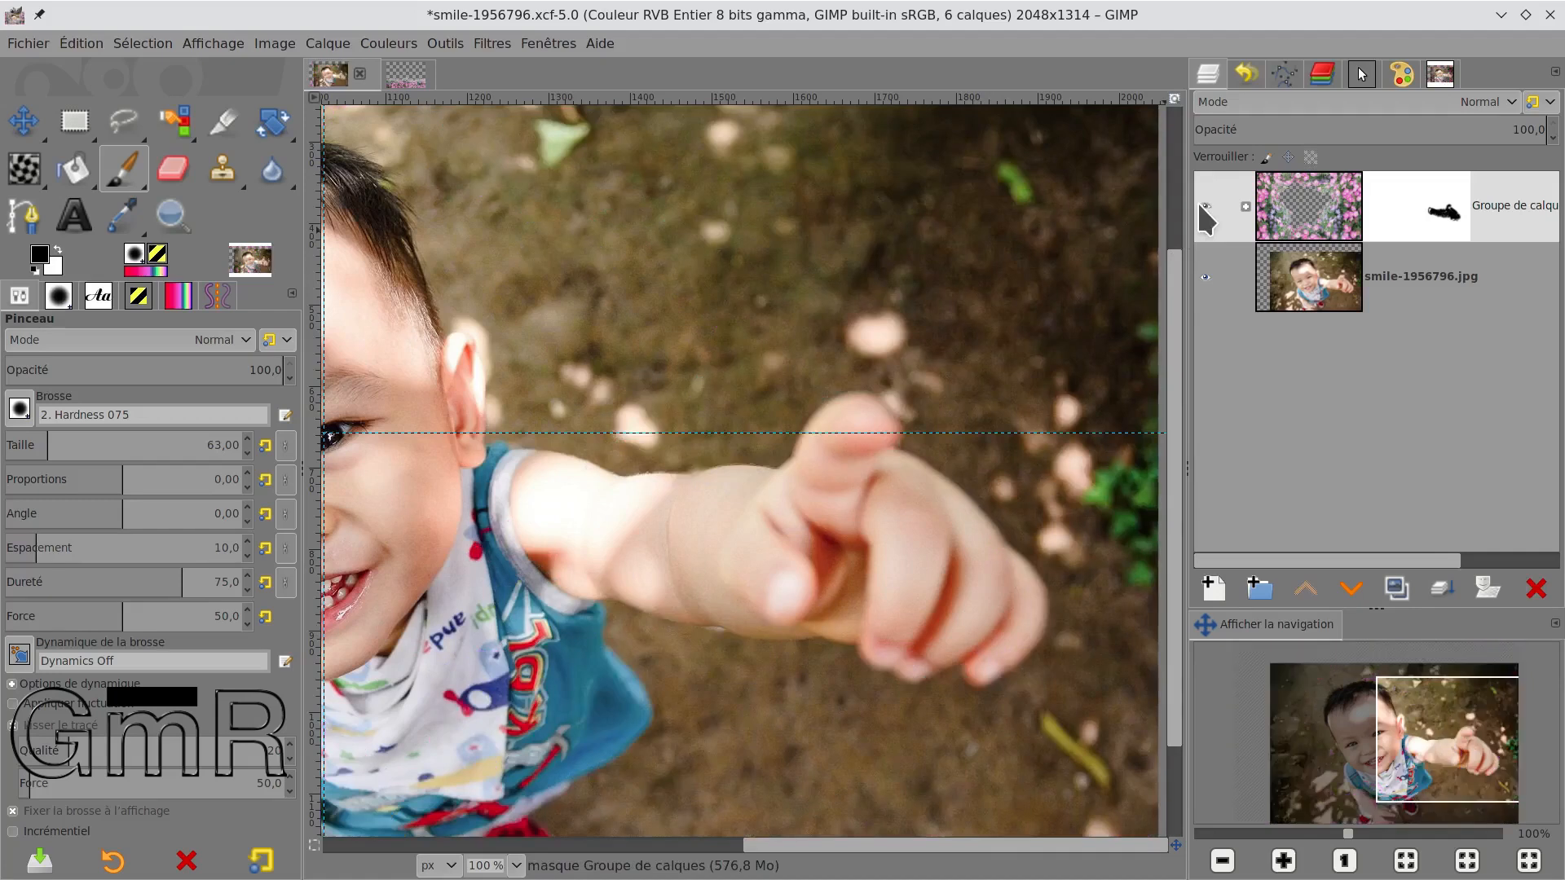
pyautogui.click(1204, 206)
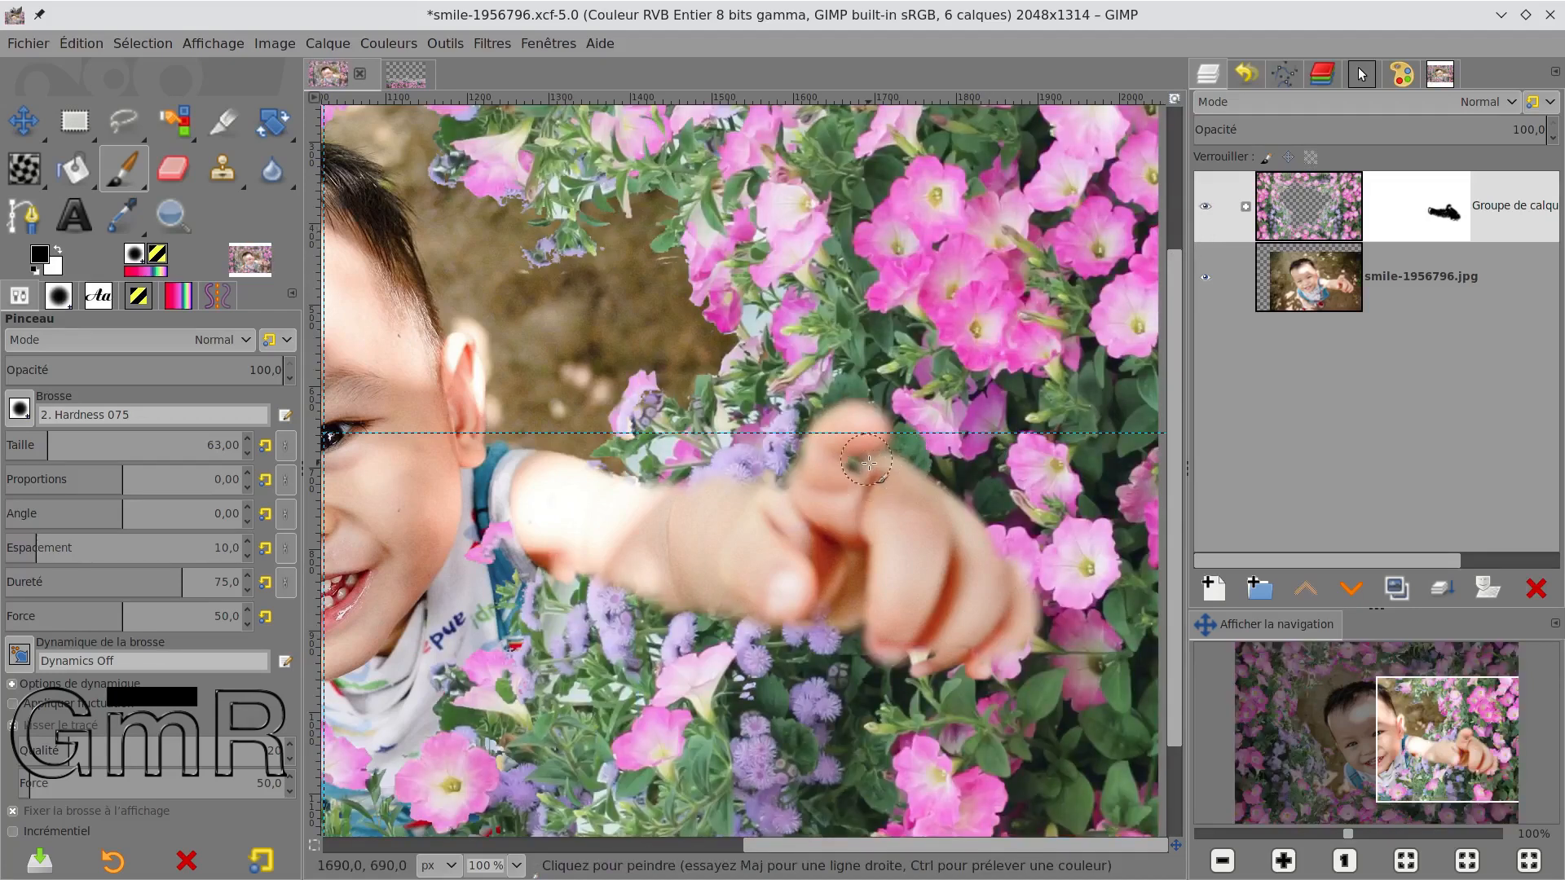
# Step: Display the group's mask on its own, paint the white gaps near the shoulder black, and return to the normal image view
pyautogui.keyDown('alt'); pyautogui.click(1412, 209); pyautogui.keyUp('alt')
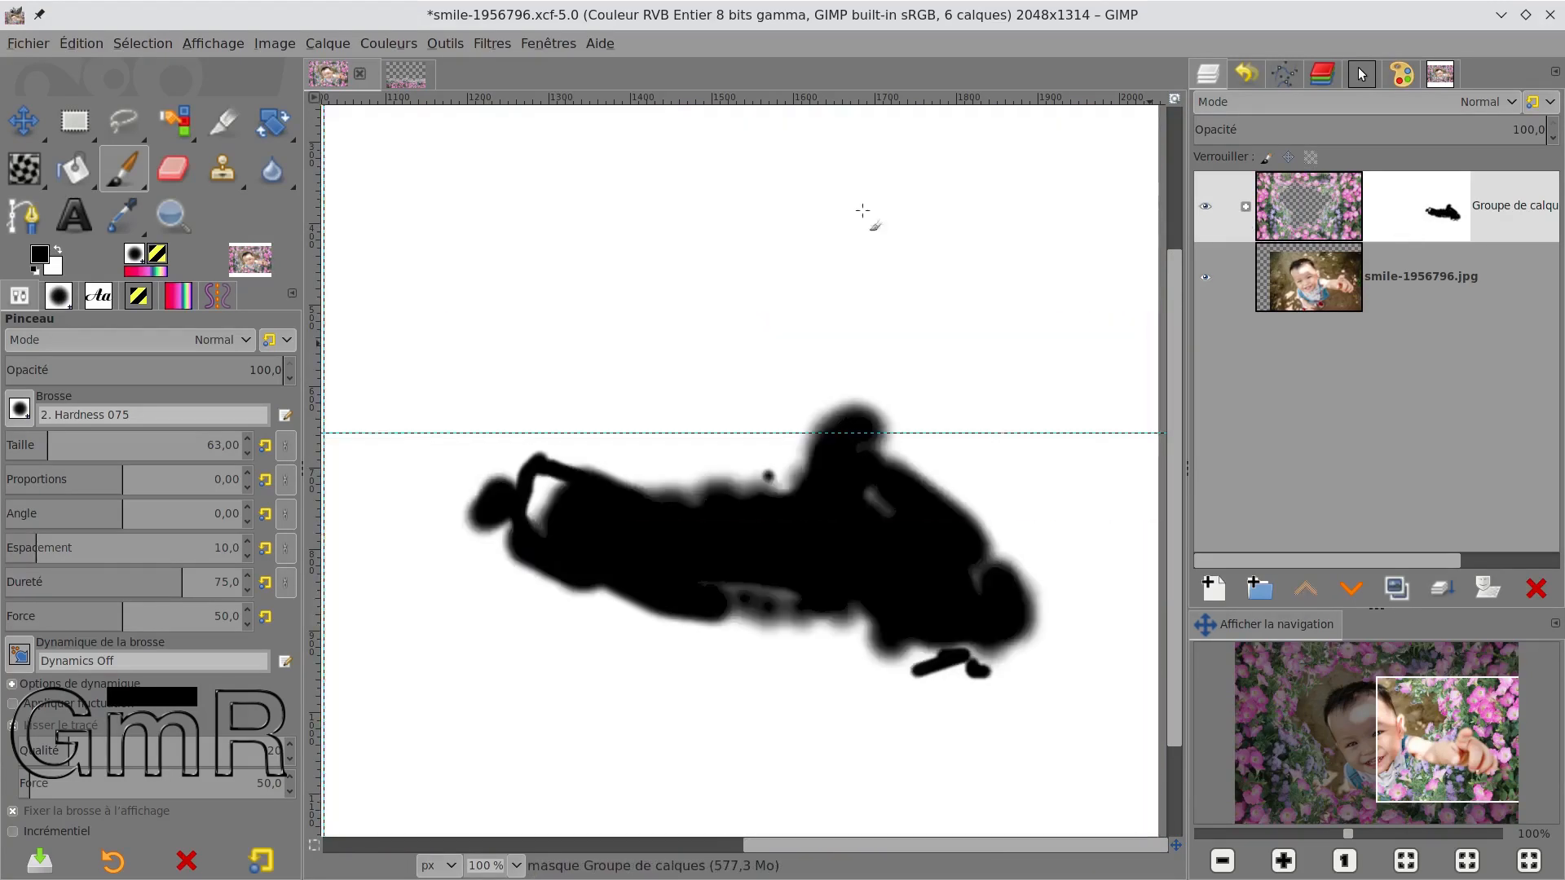
pyautogui.moveTo(585, 559)
pyautogui.mouseDown()
pyautogui.moveTo(541, 500)
pyautogui.moveTo(536, 512)
pyautogui.moveTo(546, 486)
pyautogui.moveTo(542, 514)
pyautogui.mouseUp()
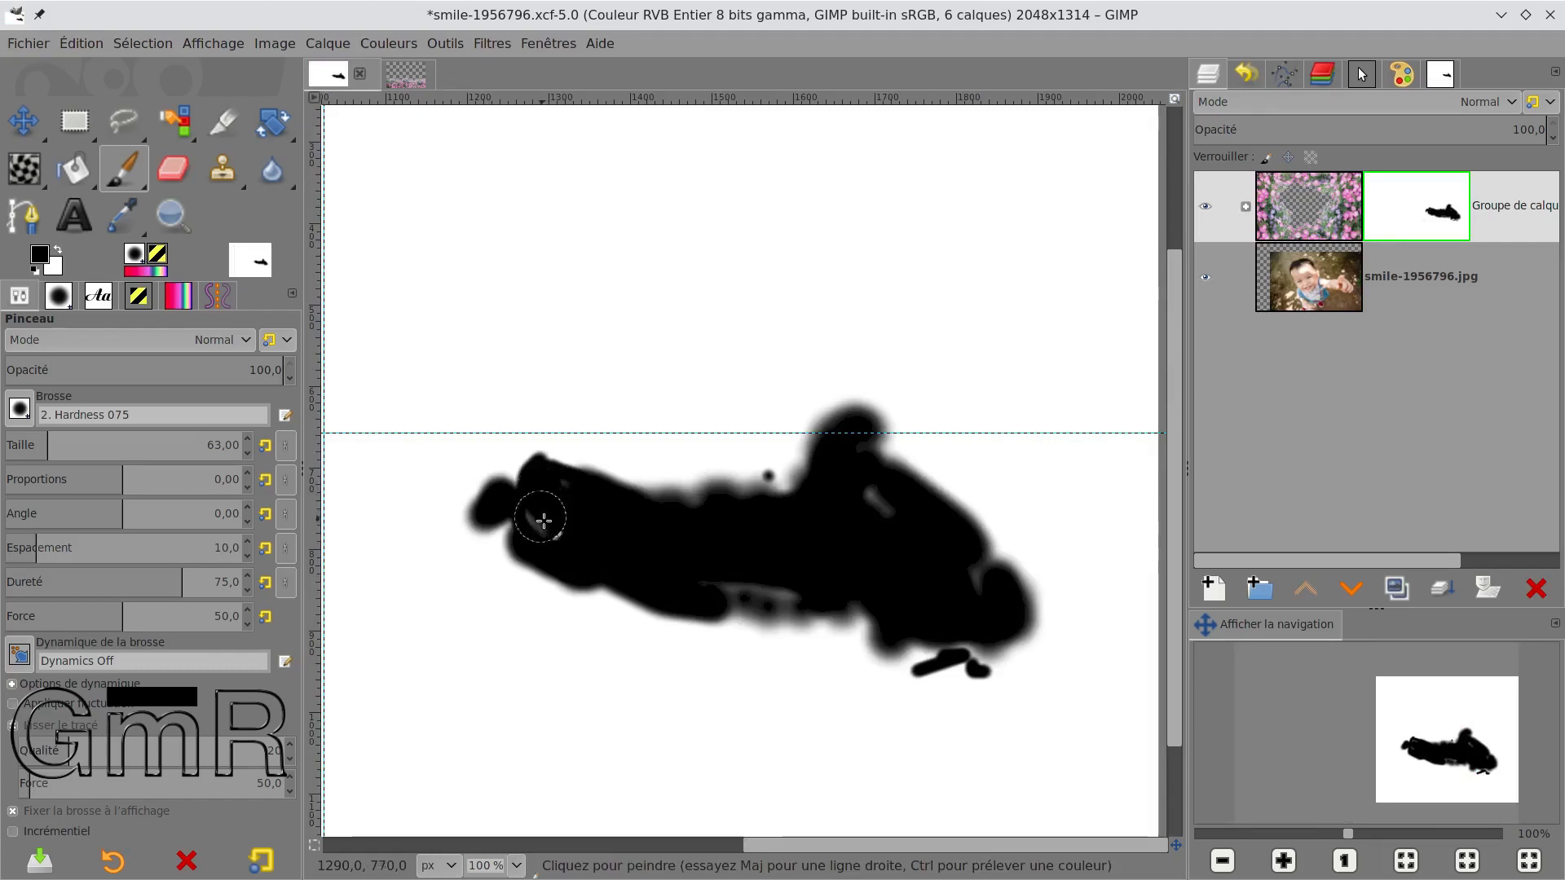
pyautogui.keyDown('alt'); pyautogui.click(1381, 208); pyautogui.keyUp('alt')
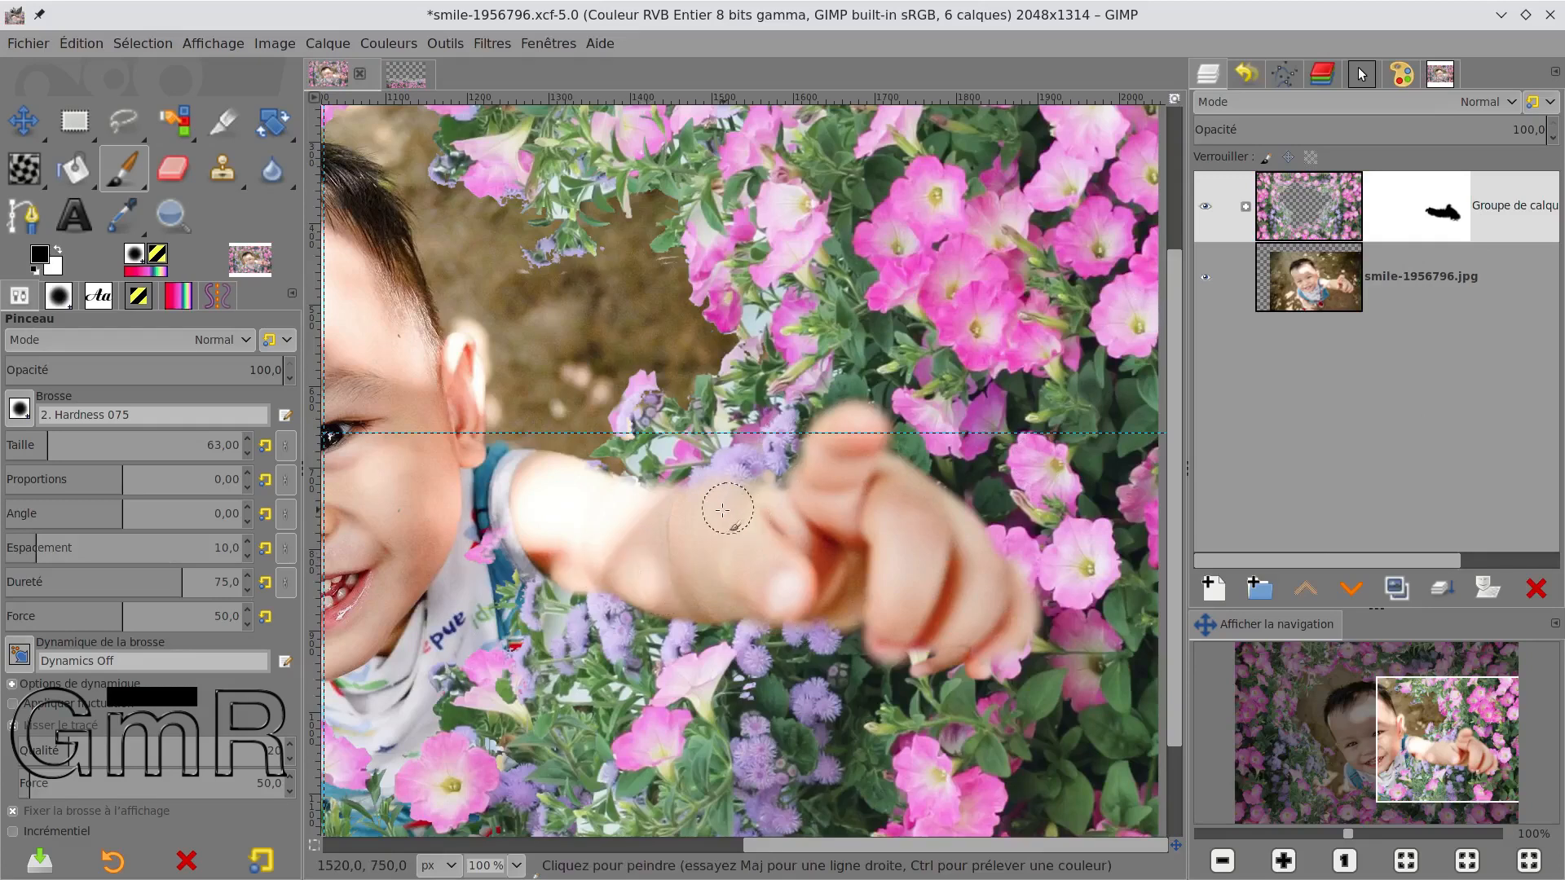
pyautogui.keyDown('ctrl'); pyautogui.scroll(-2, 805, 501); pyautogui.keyUp('ctrl')
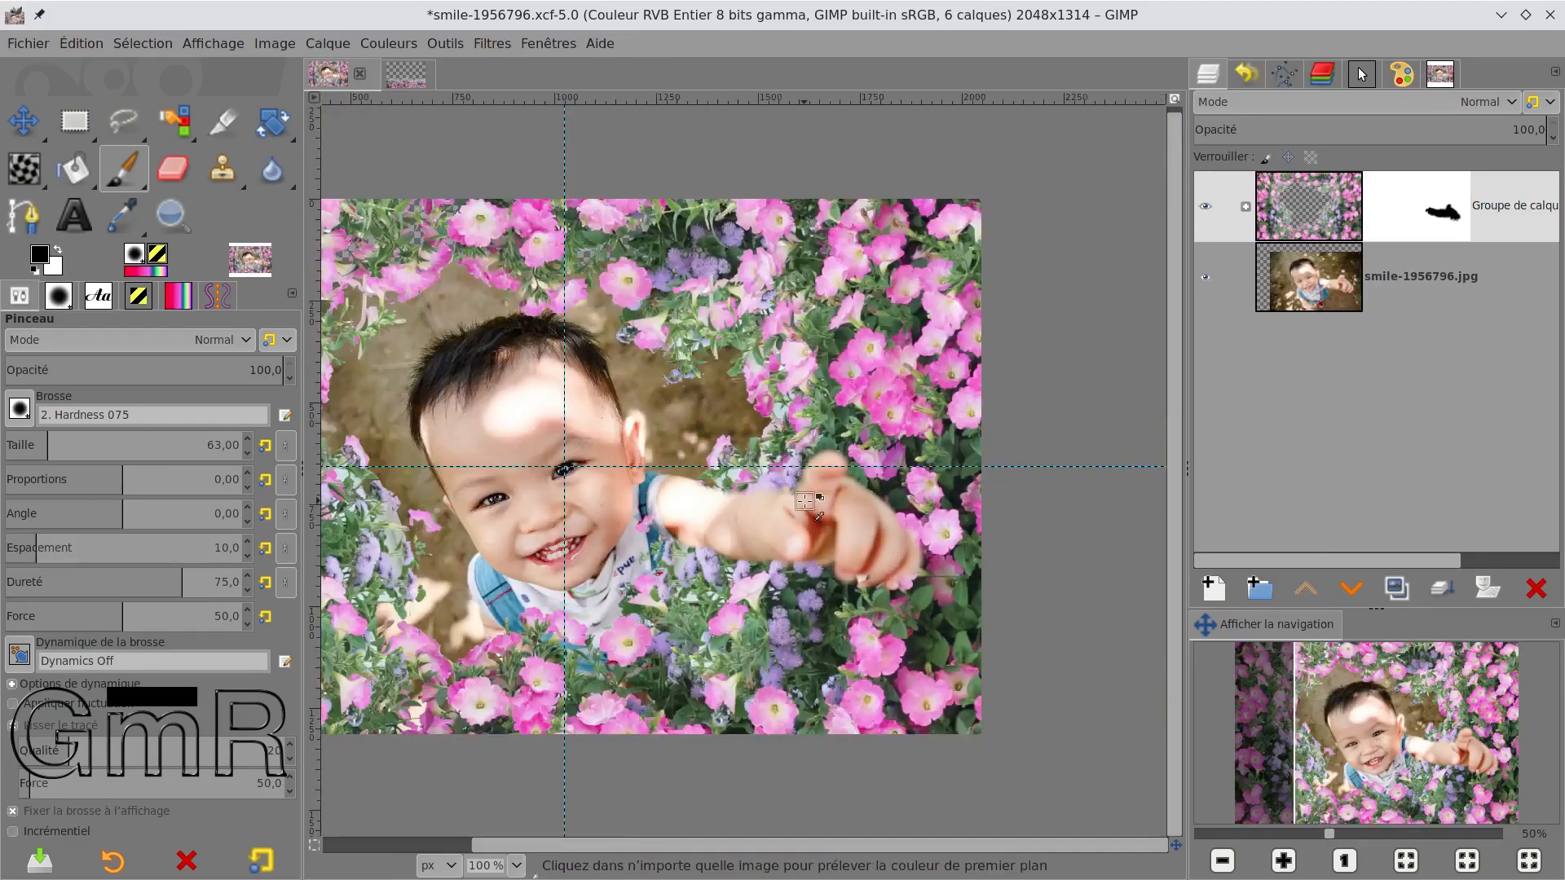
pyautogui.keyDown('ctrl'); pyautogui.scroll(-2, 805, 501); pyautogui.keyUp('ctrl')
pyautogui.keyDown('ctrl'); pyautogui.scroll(2, 754, 559); pyautogui.keyUp('ctrl')
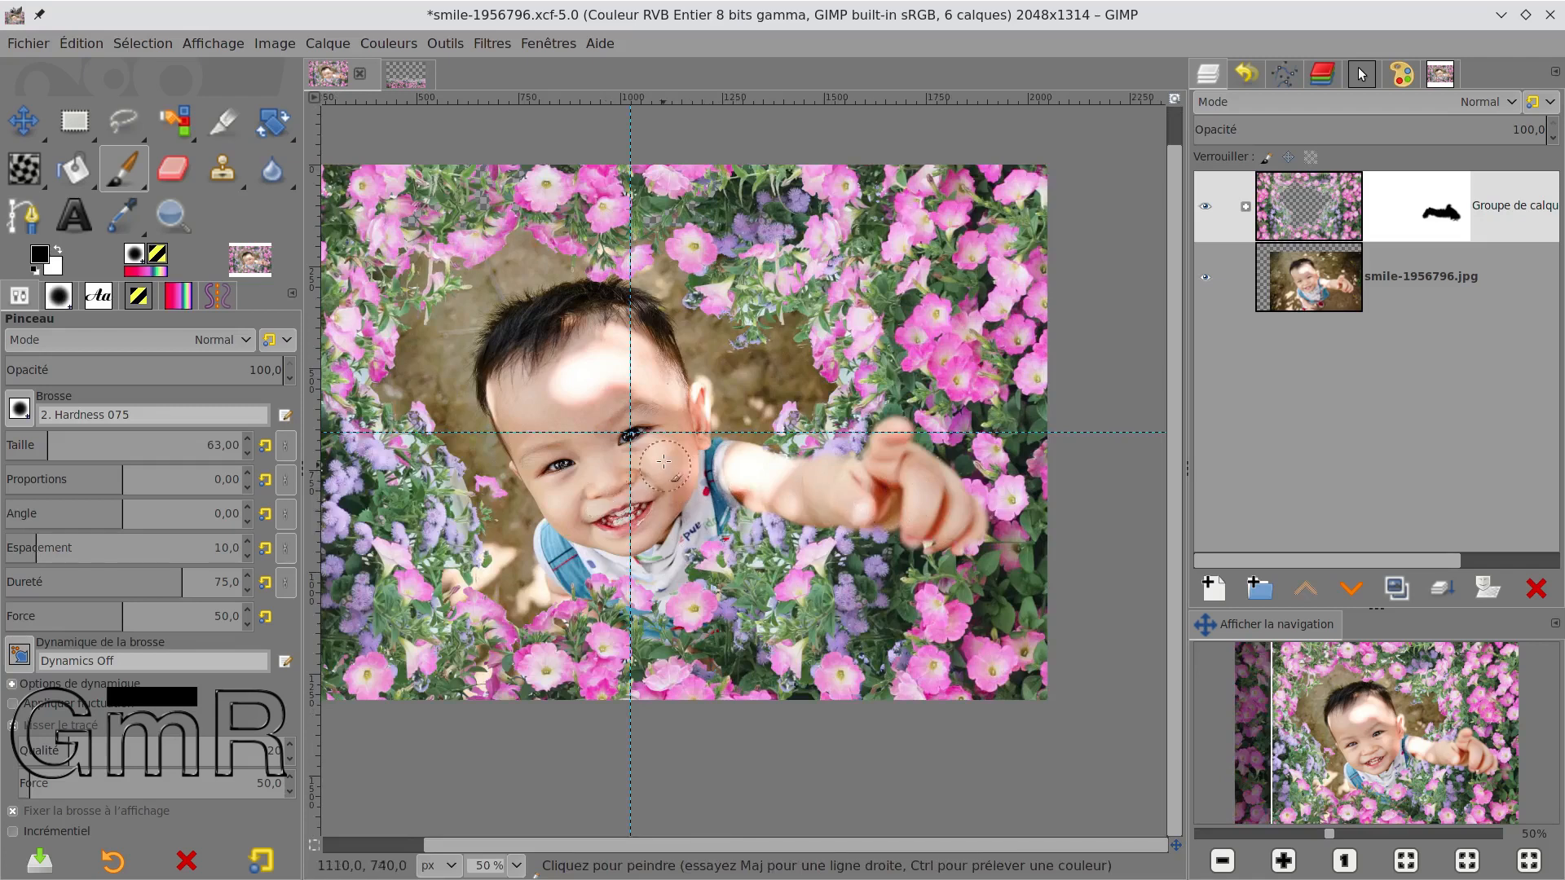
pyautogui.press('-')
pyautogui.moveTo(542, 428); pyautogui.dragTo(653, 443)
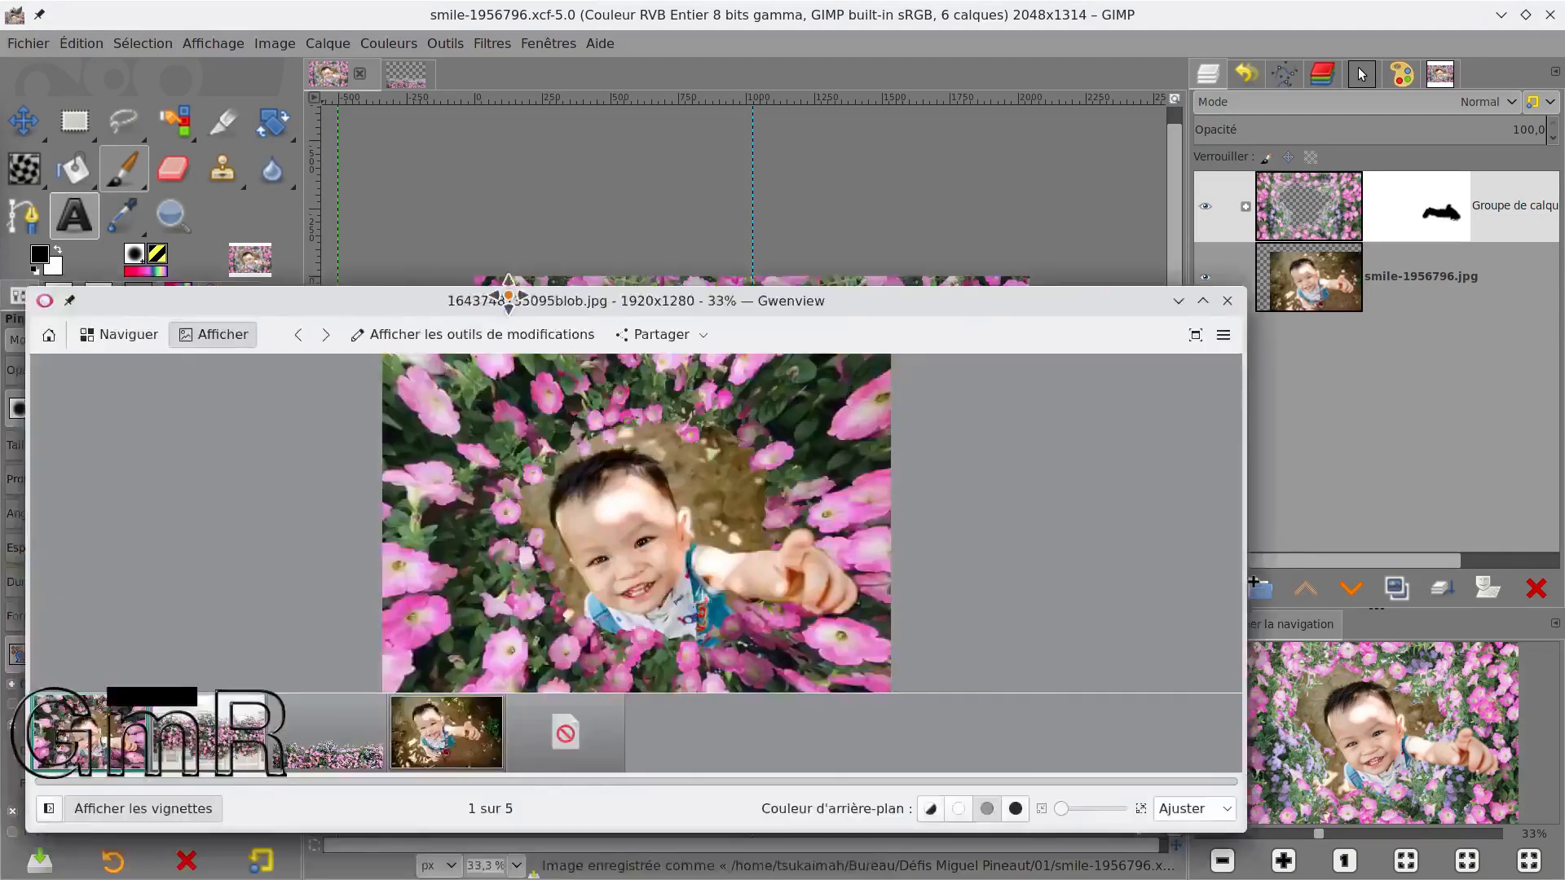
pyautogui.moveTo(397, 293); pyautogui.dragTo(573, 481)
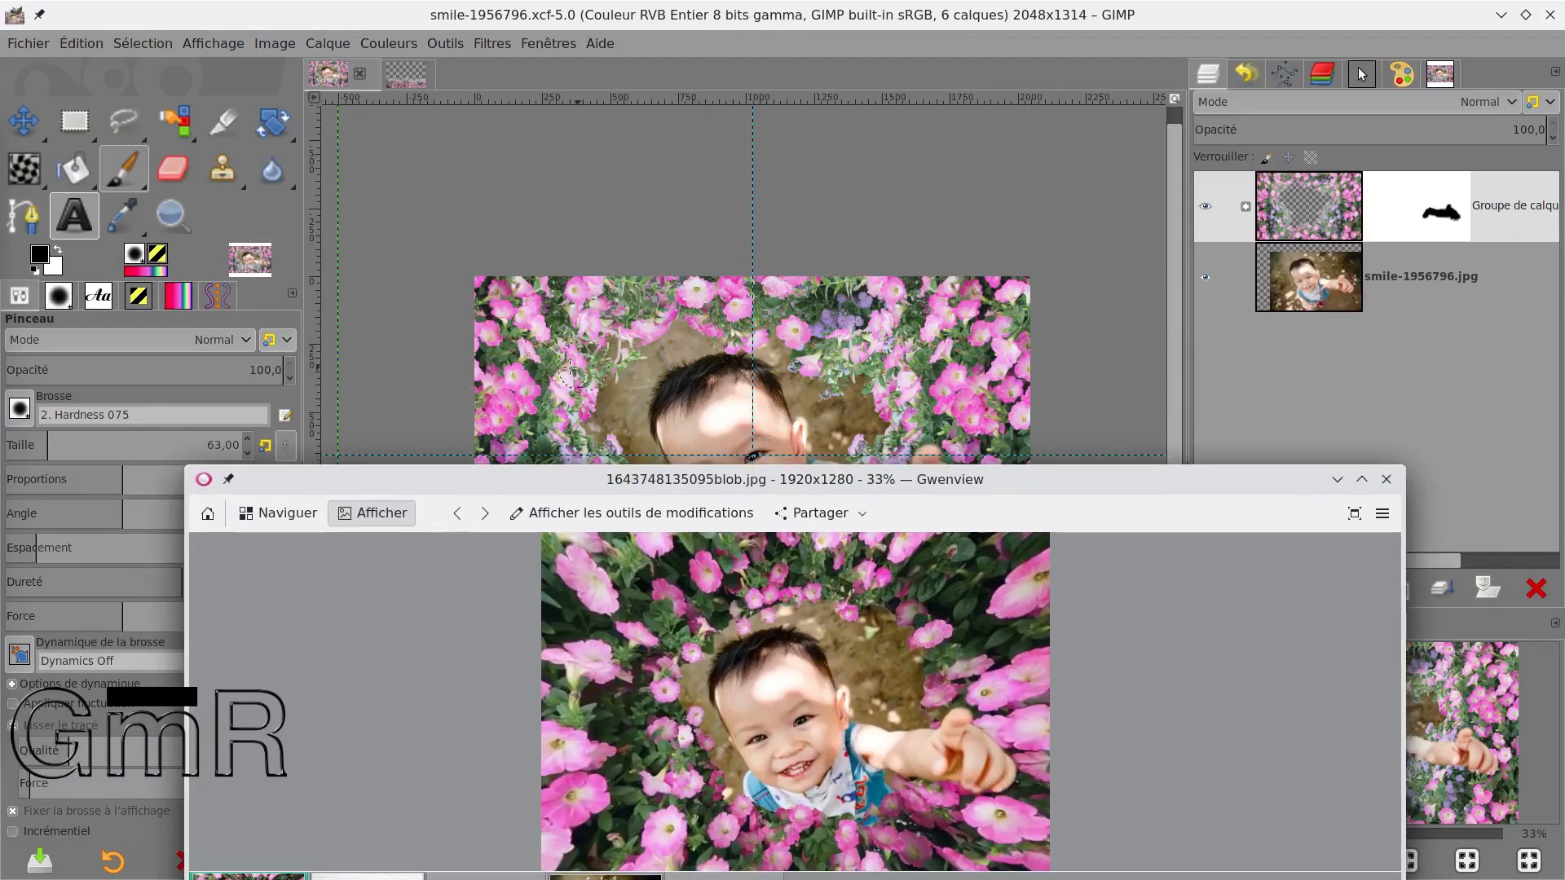
# Step: Expand the flower group and move its left-edge flower layer slightly to the right
pyautogui.click(1246, 207)
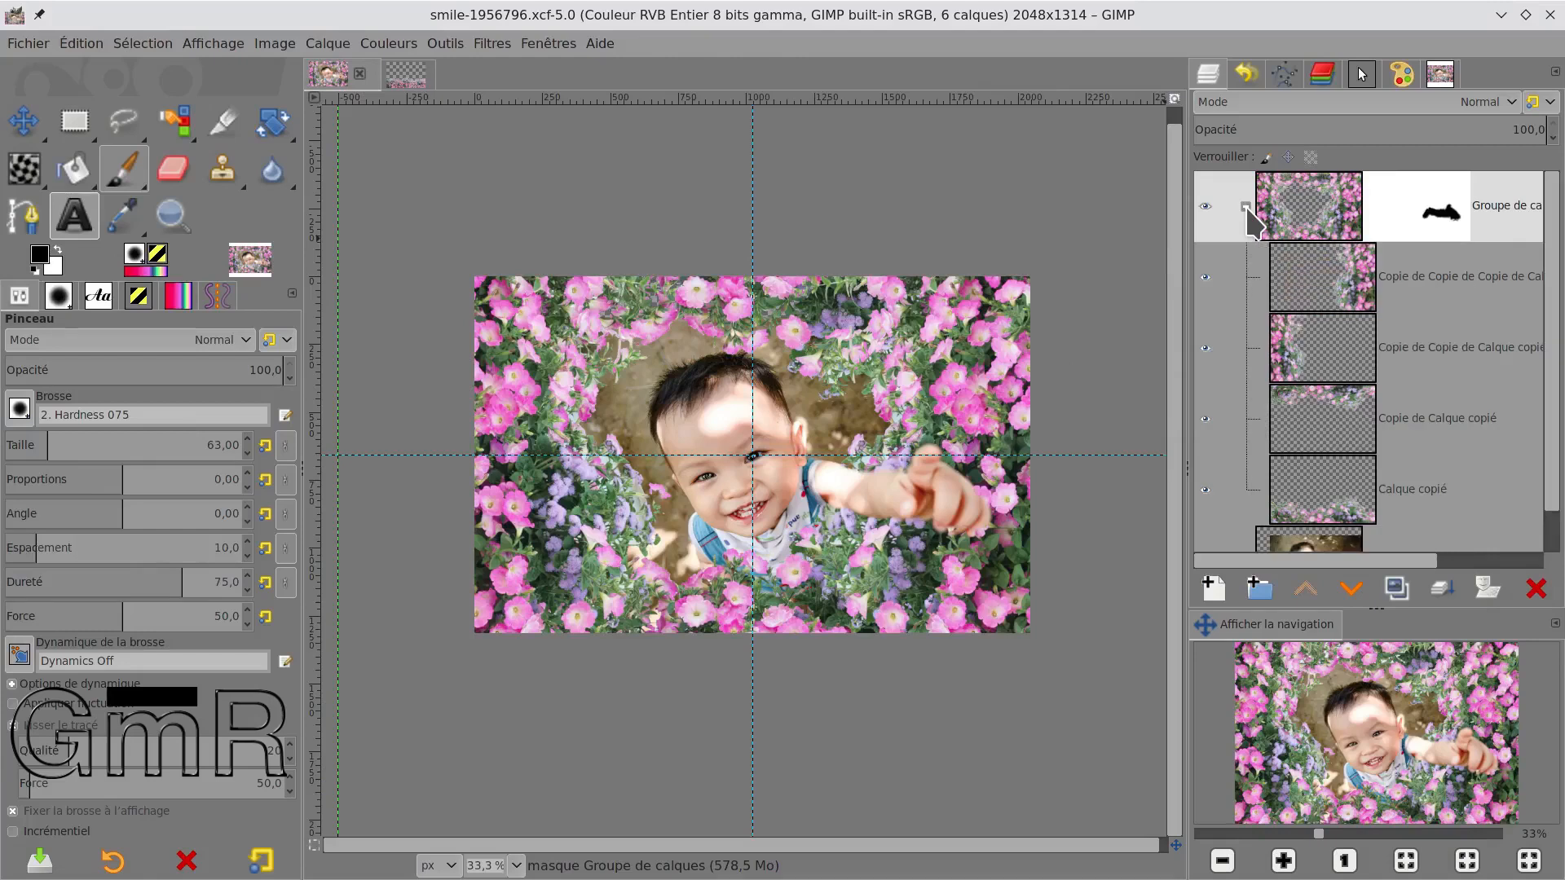
pyautogui.click(1275, 344)
pyautogui.press('m')
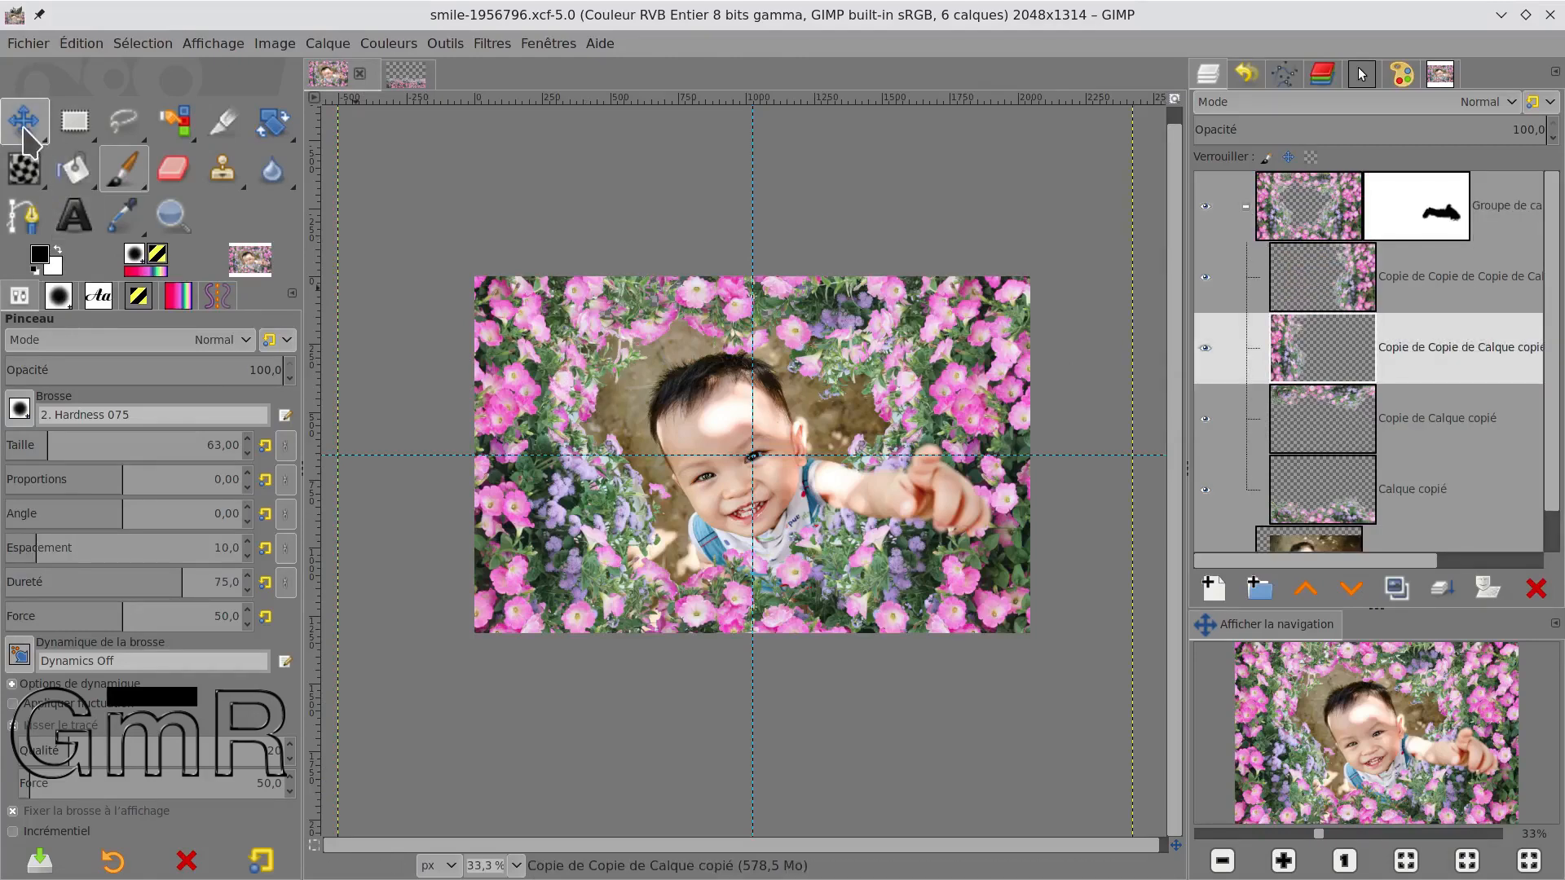
pyautogui.click(578, 362)
pyautogui.moveTo(579, 362); pyautogui.dragTo(583, 366)
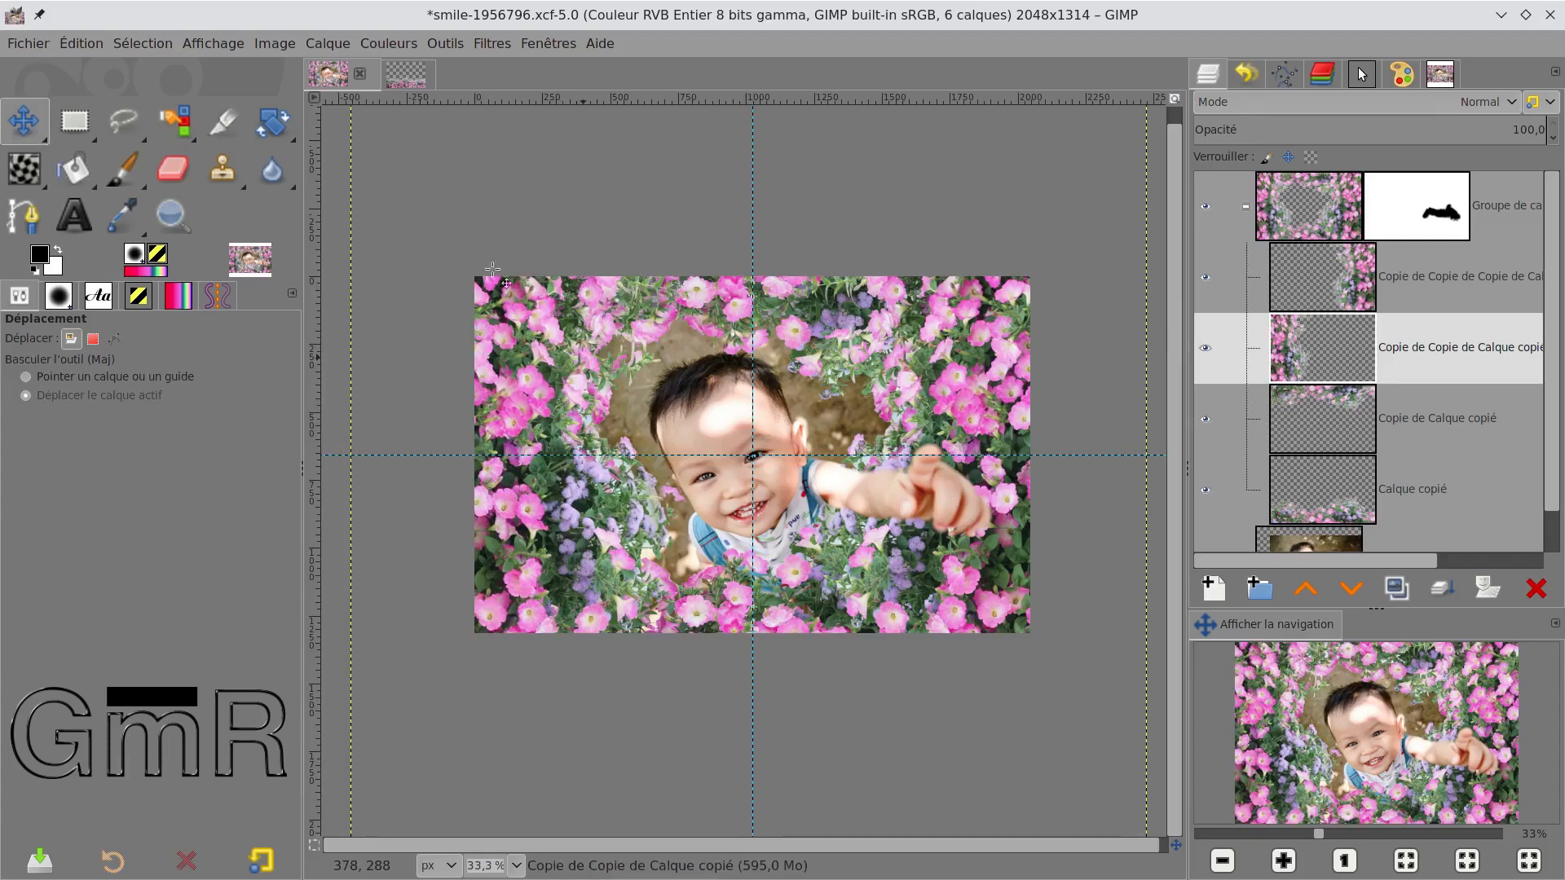
# Step: Rotate the left-edge flower layer by 3.93° about its upper-right corner and reposition it along the photo's left side
pyautogui.click(273, 122)
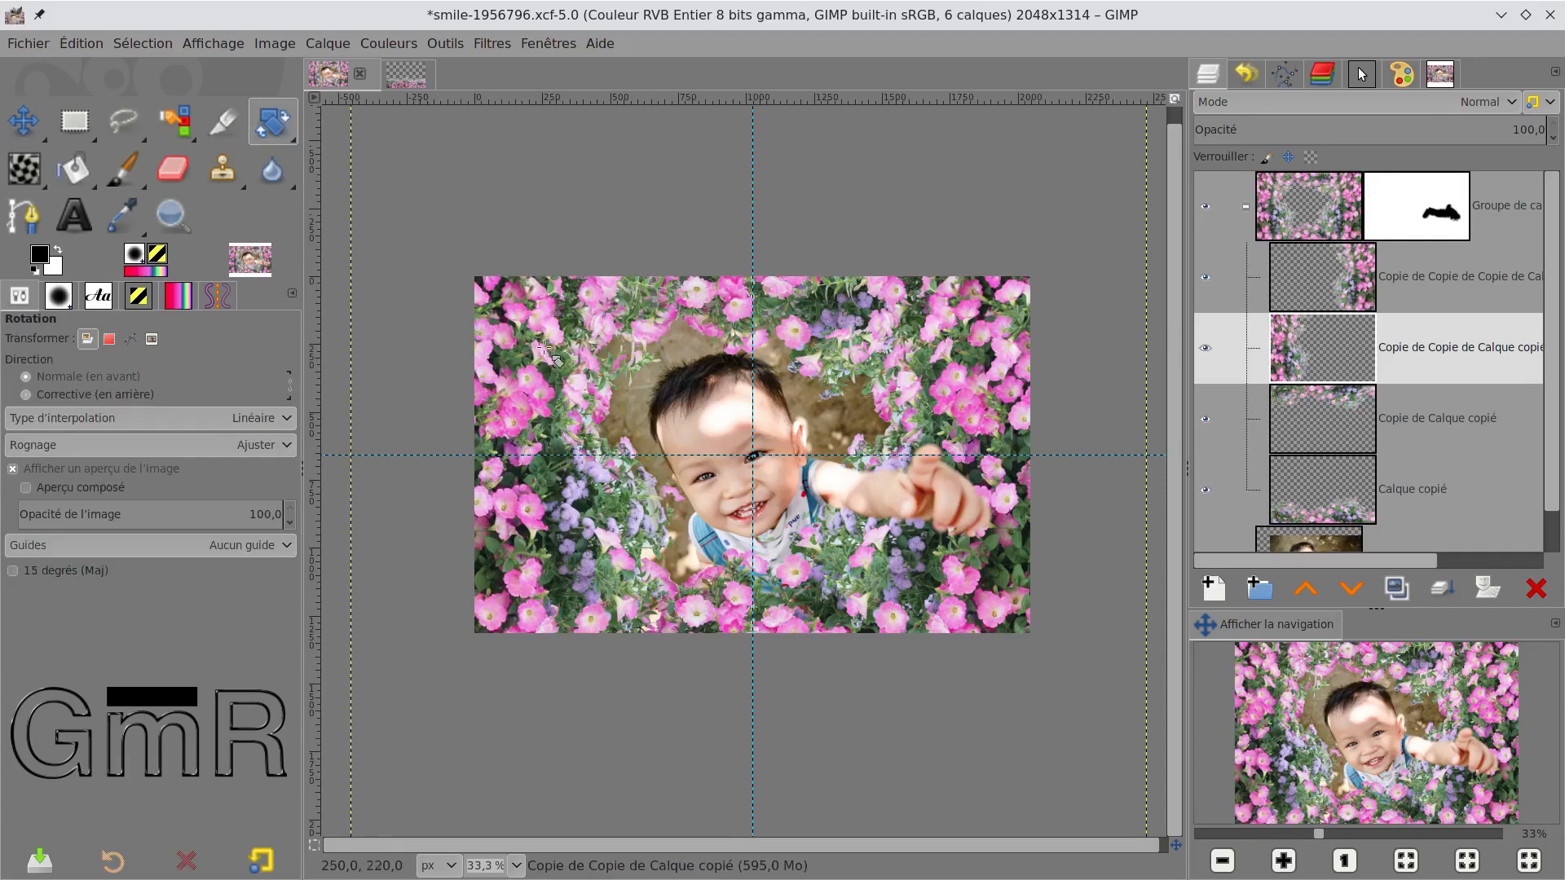
pyautogui.click(554, 358)
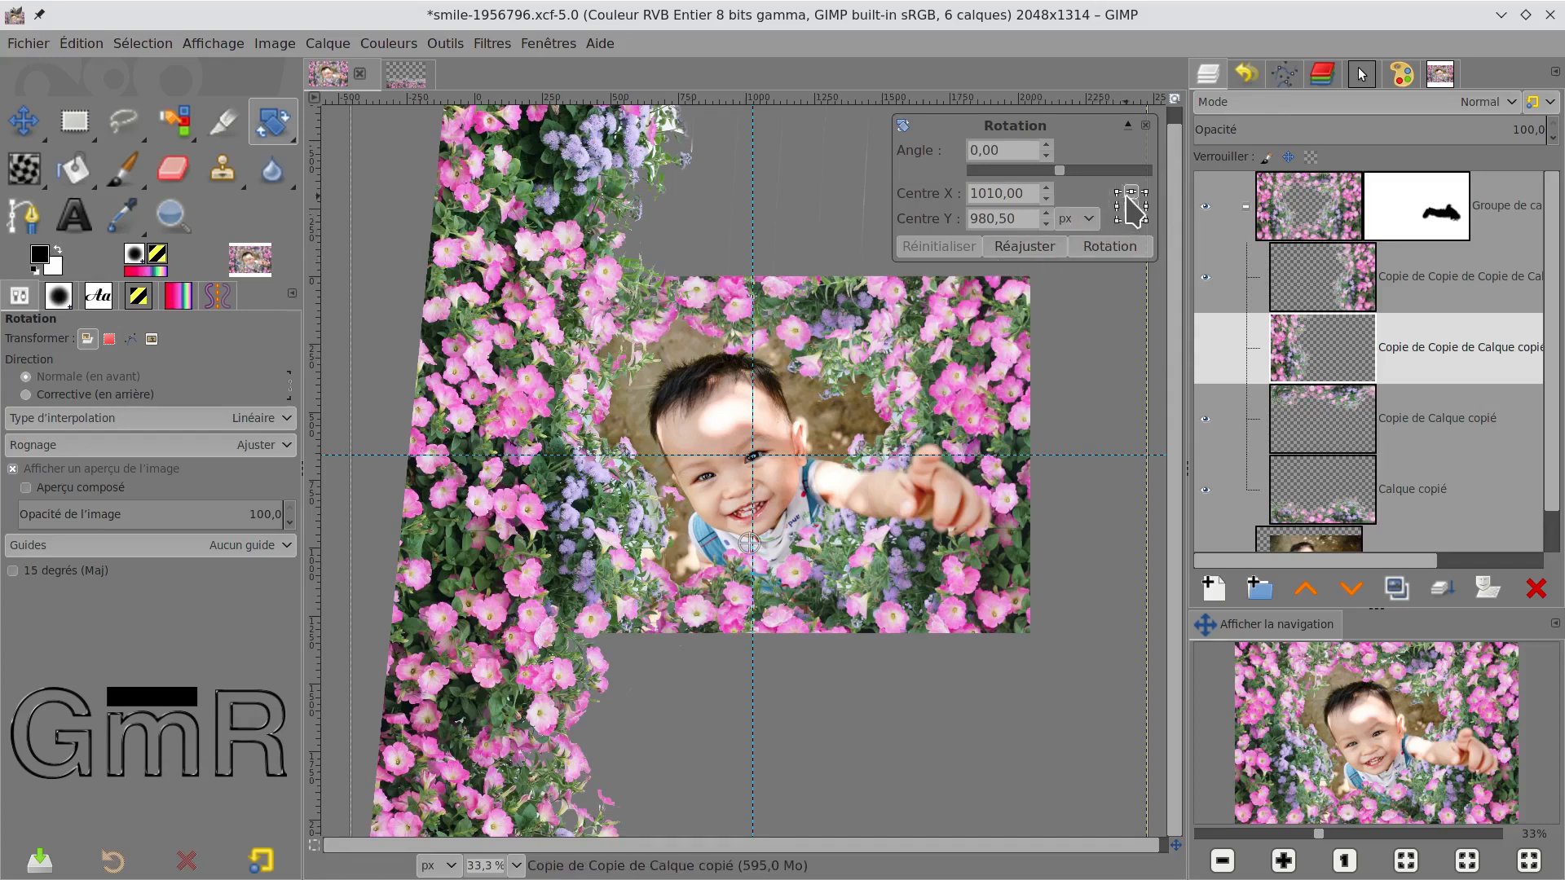
pyautogui.click(1117, 219)
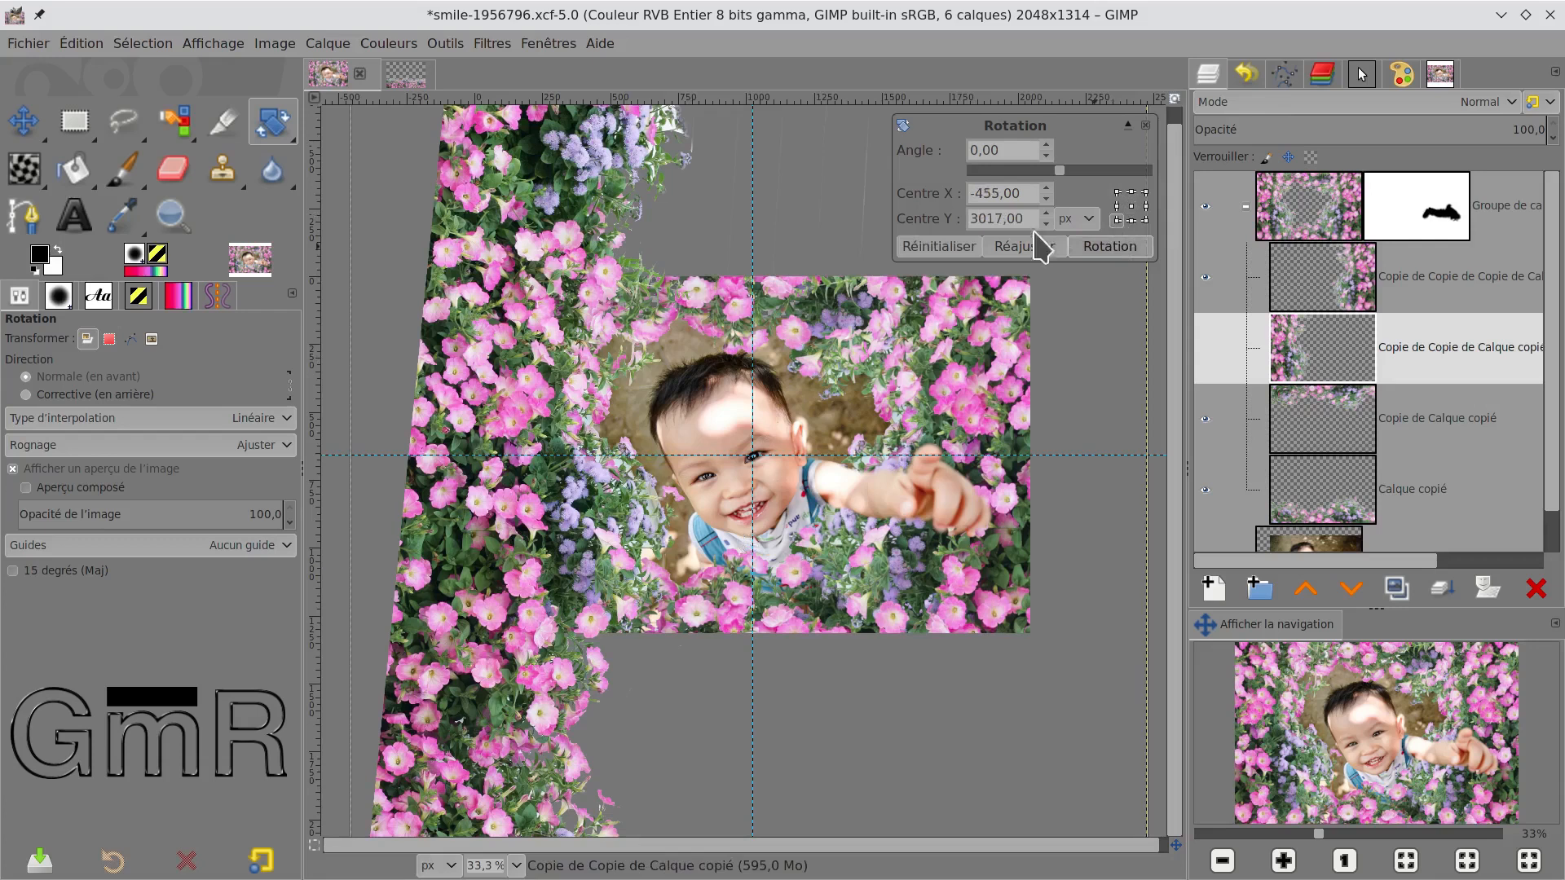
pyautogui.moveTo(599, 170); pyautogui.dragTo(601, 178)
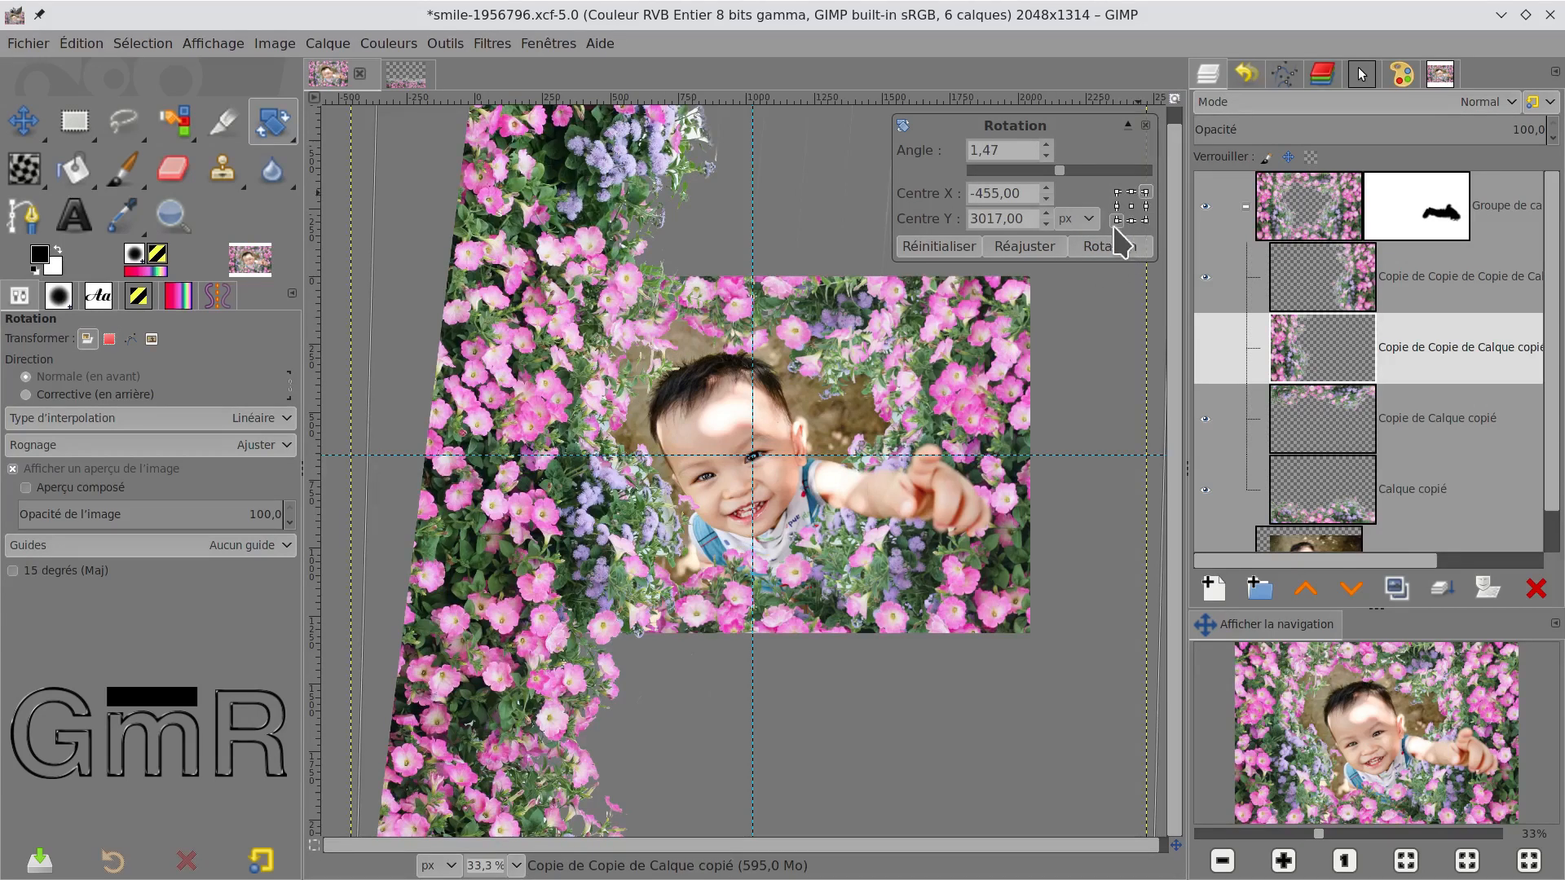
pyautogui.moveTo(462, 715); pyautogui.dragTo(453, 719)
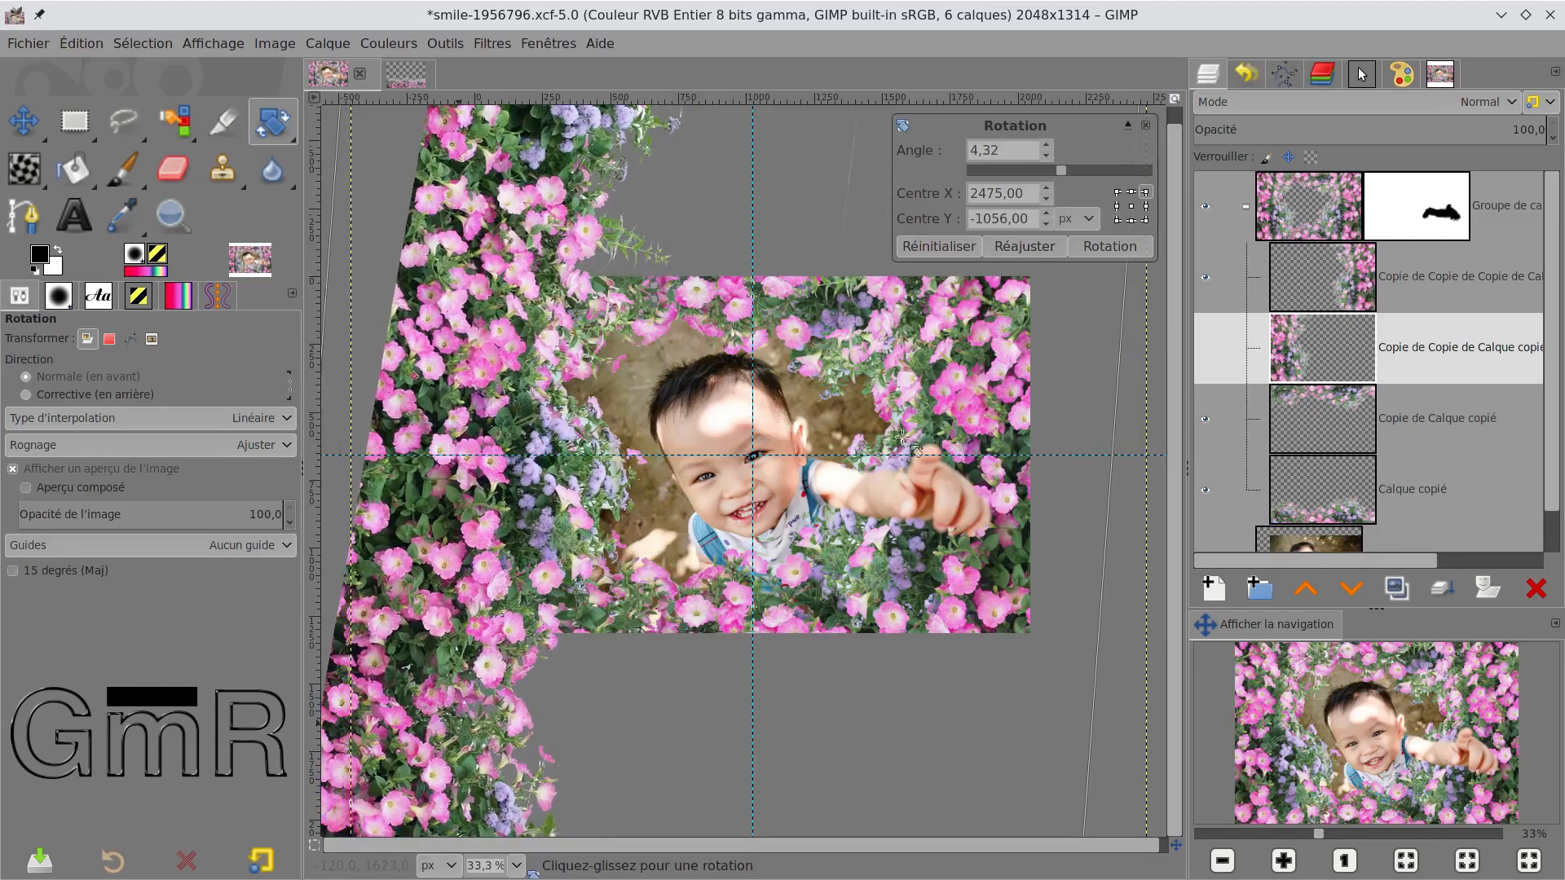
pyautogui.click(1107, 252)
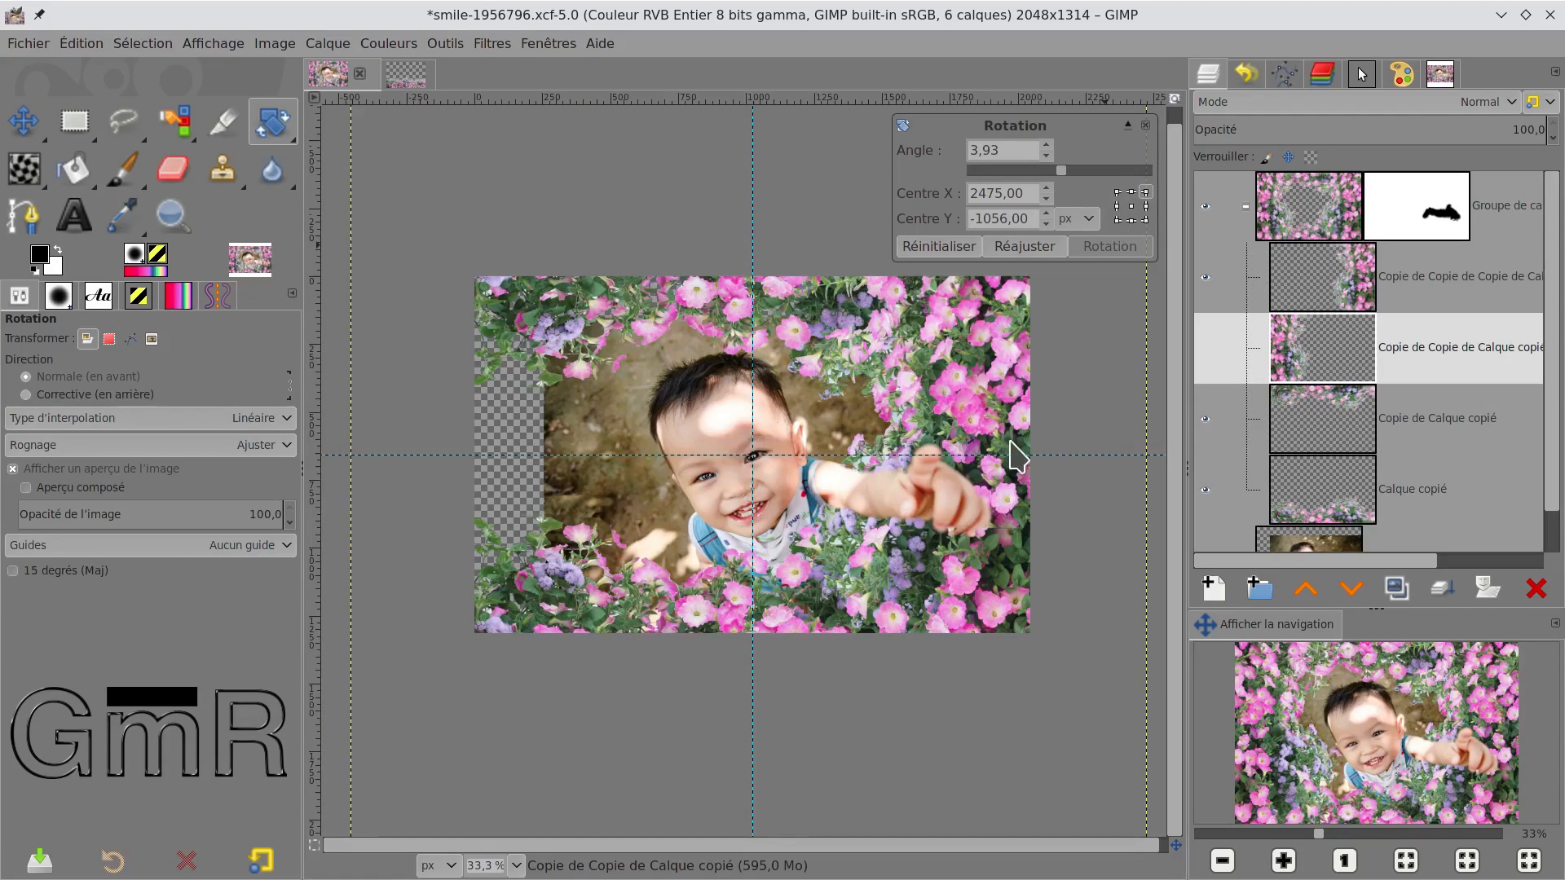
pyautogui.click(45, 131)
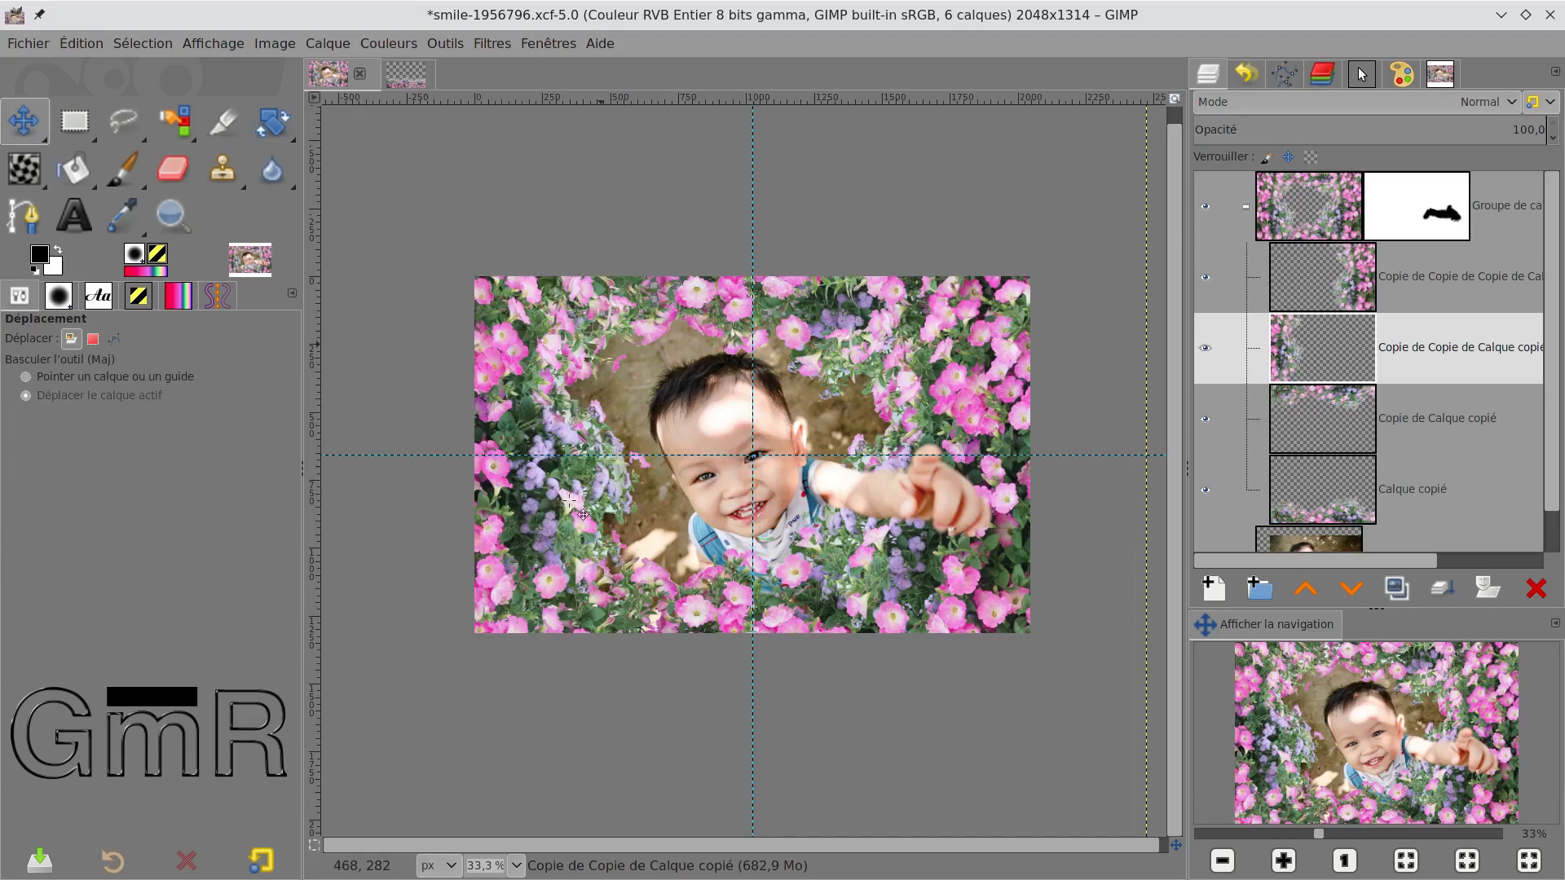
pyautogui.moveTo(585, 479); pyautogui.dragTo(590, 519)
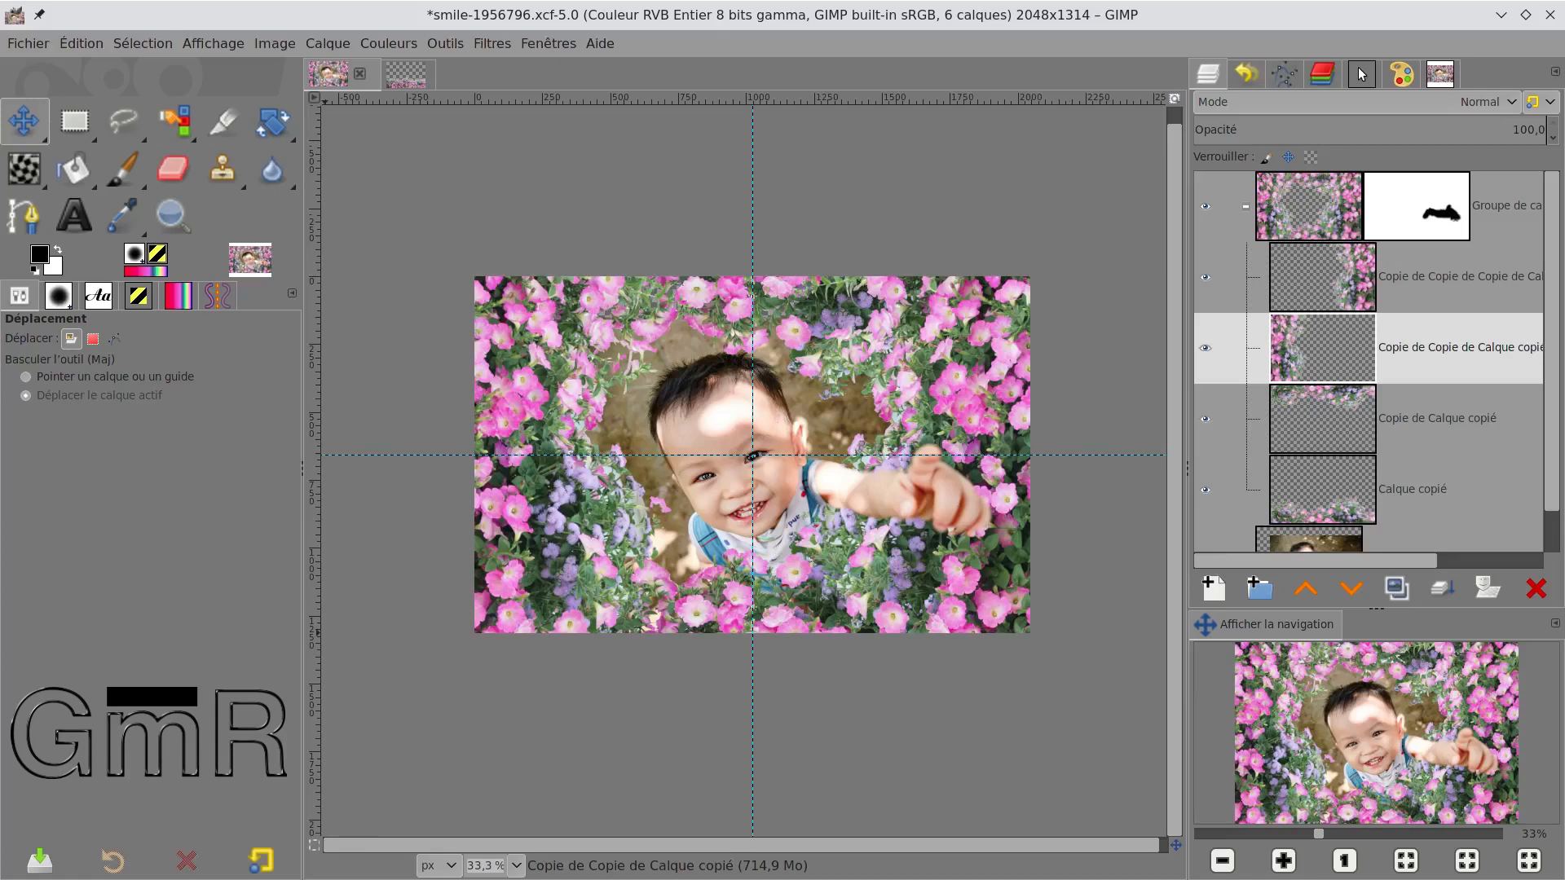
pyautogui.hotkey('alt', 'Tab')
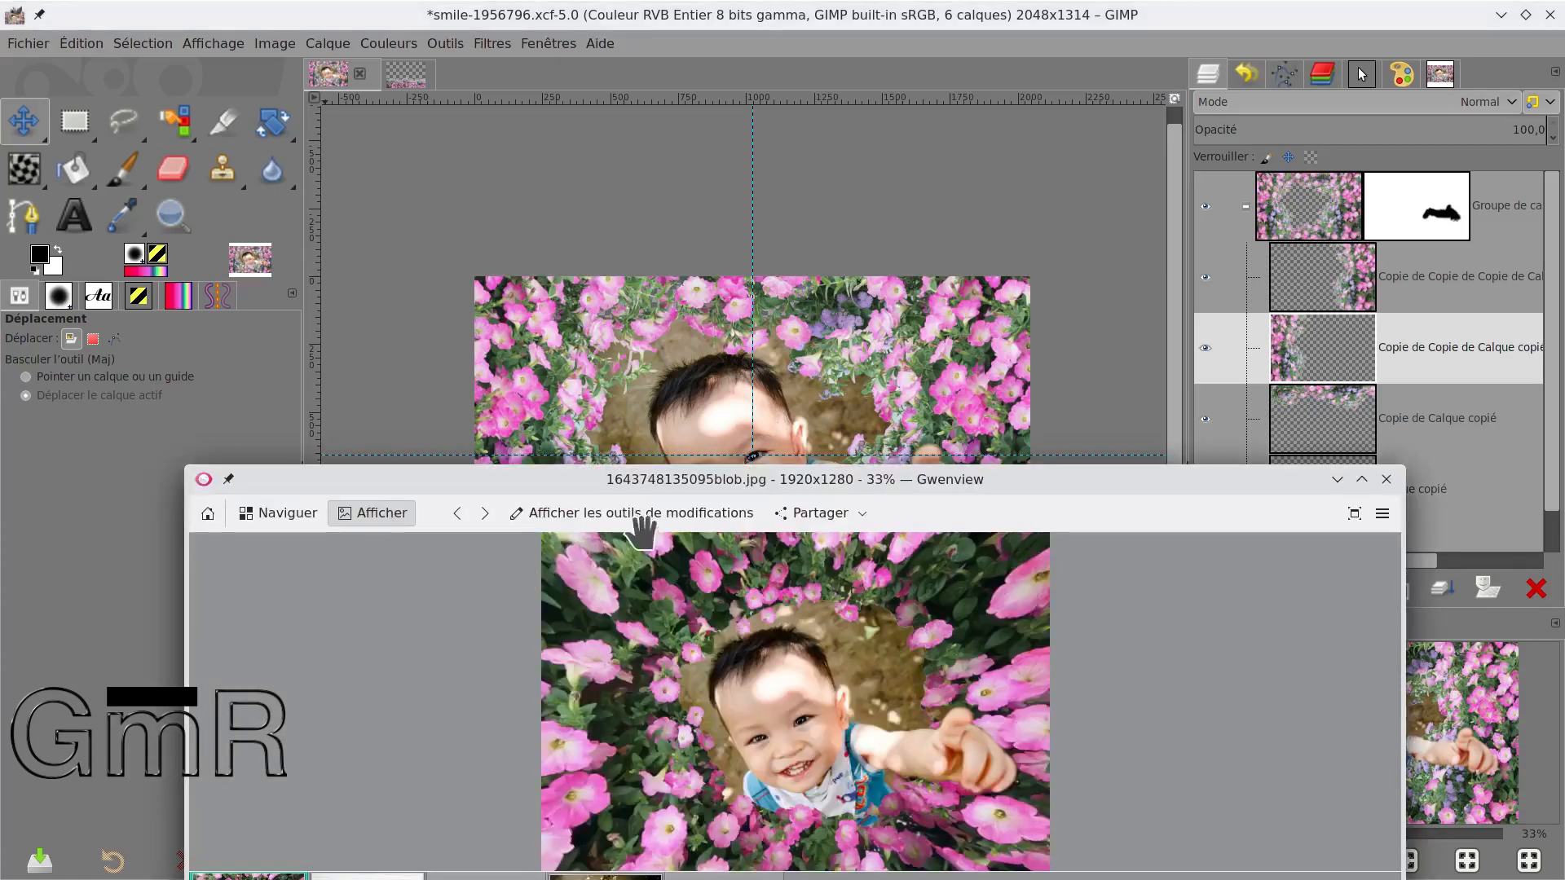
pyautogui.moveTo(1068, 479); pyautogui.dragTo(18, 323)
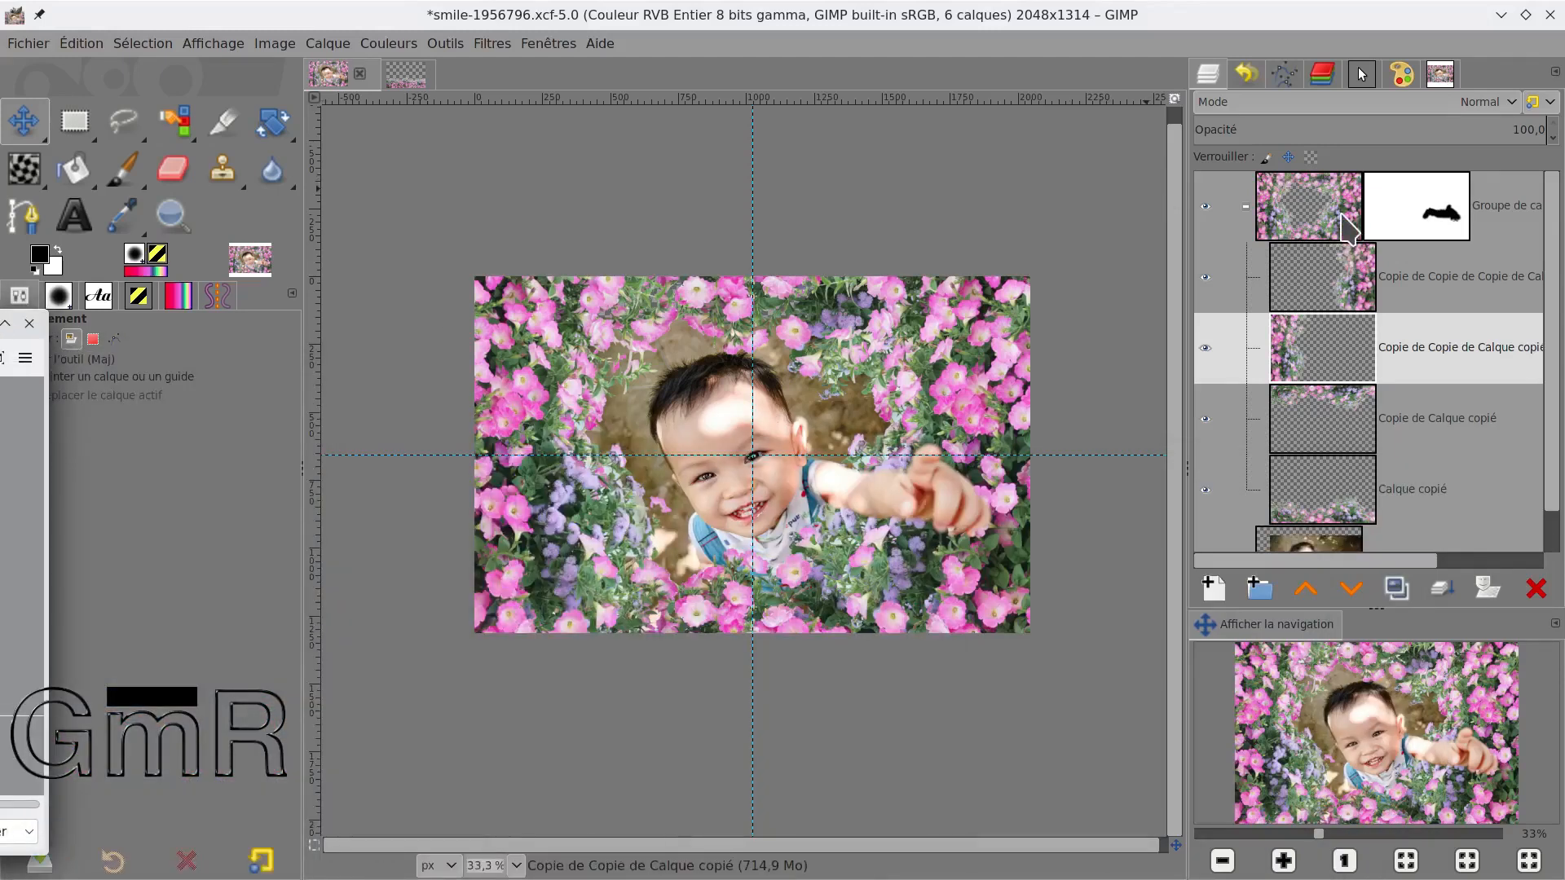
pyautogui.click(1322, 272)
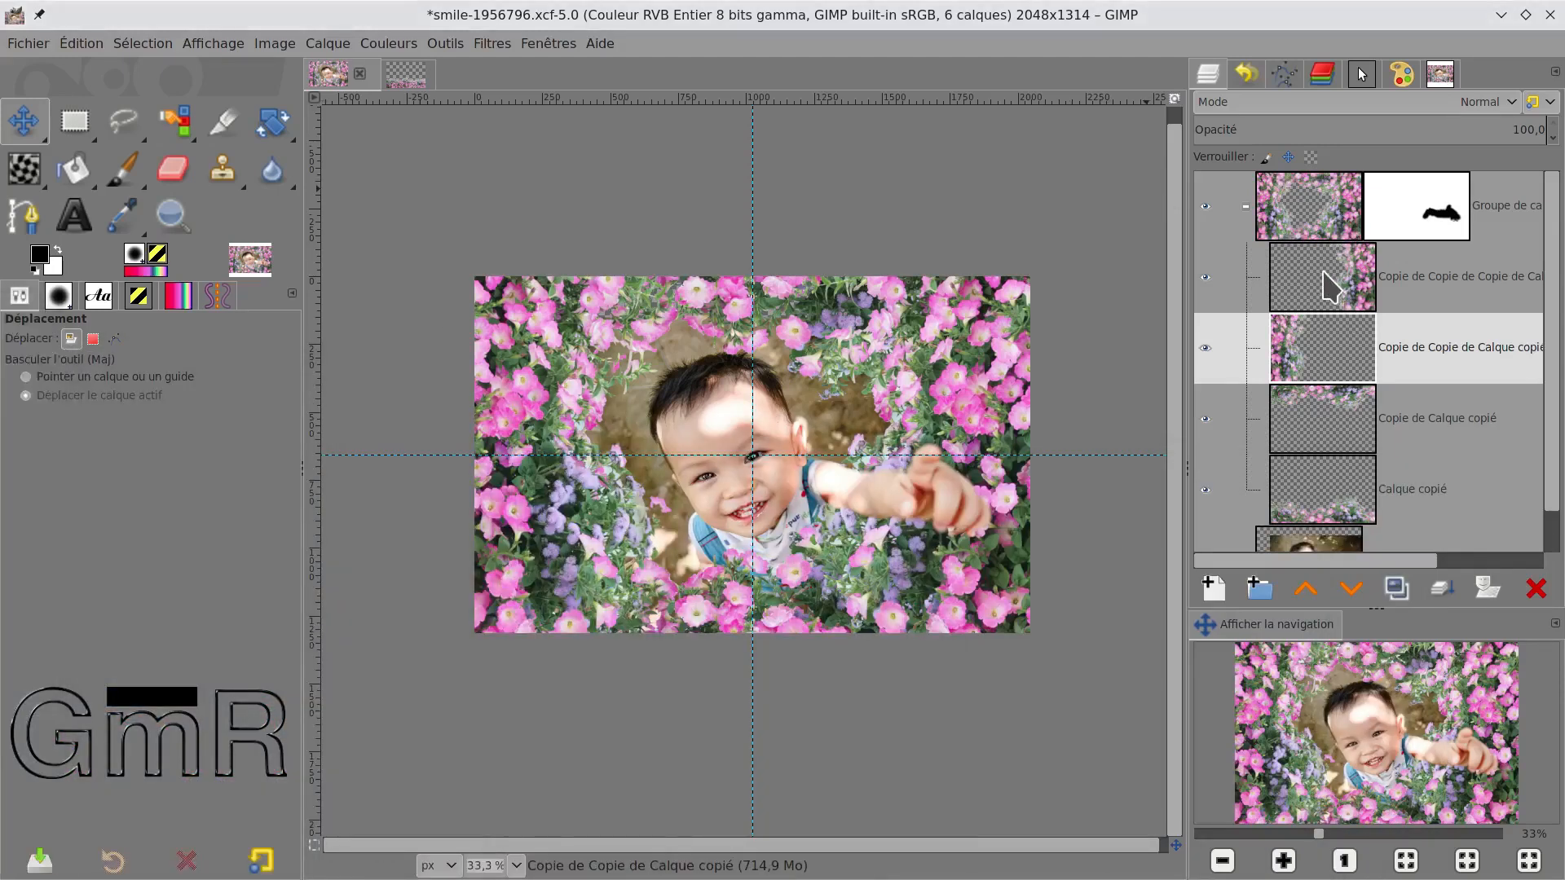
pyautogui.click(1324, 272)
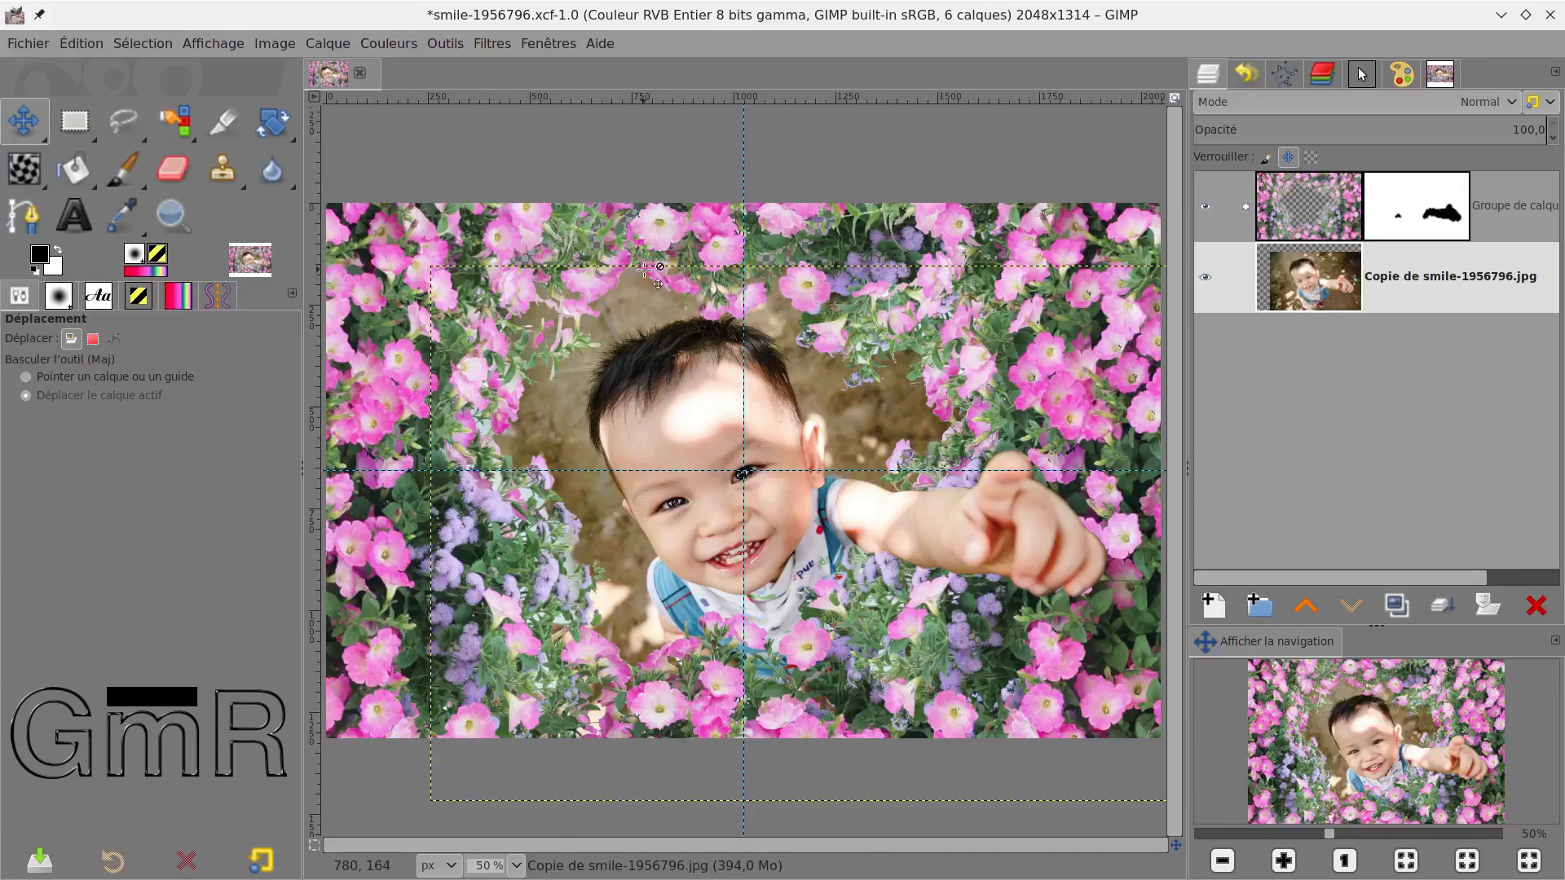
# Step: Duplicate the photo layer, unlock the original's position, and move the original up and left behind the transparent gaps among the flowers
pyautogui.keyDown('ctrl'); pyautogui.scroll(4, 643, 269); pyautogui.keyUp('ctrl')
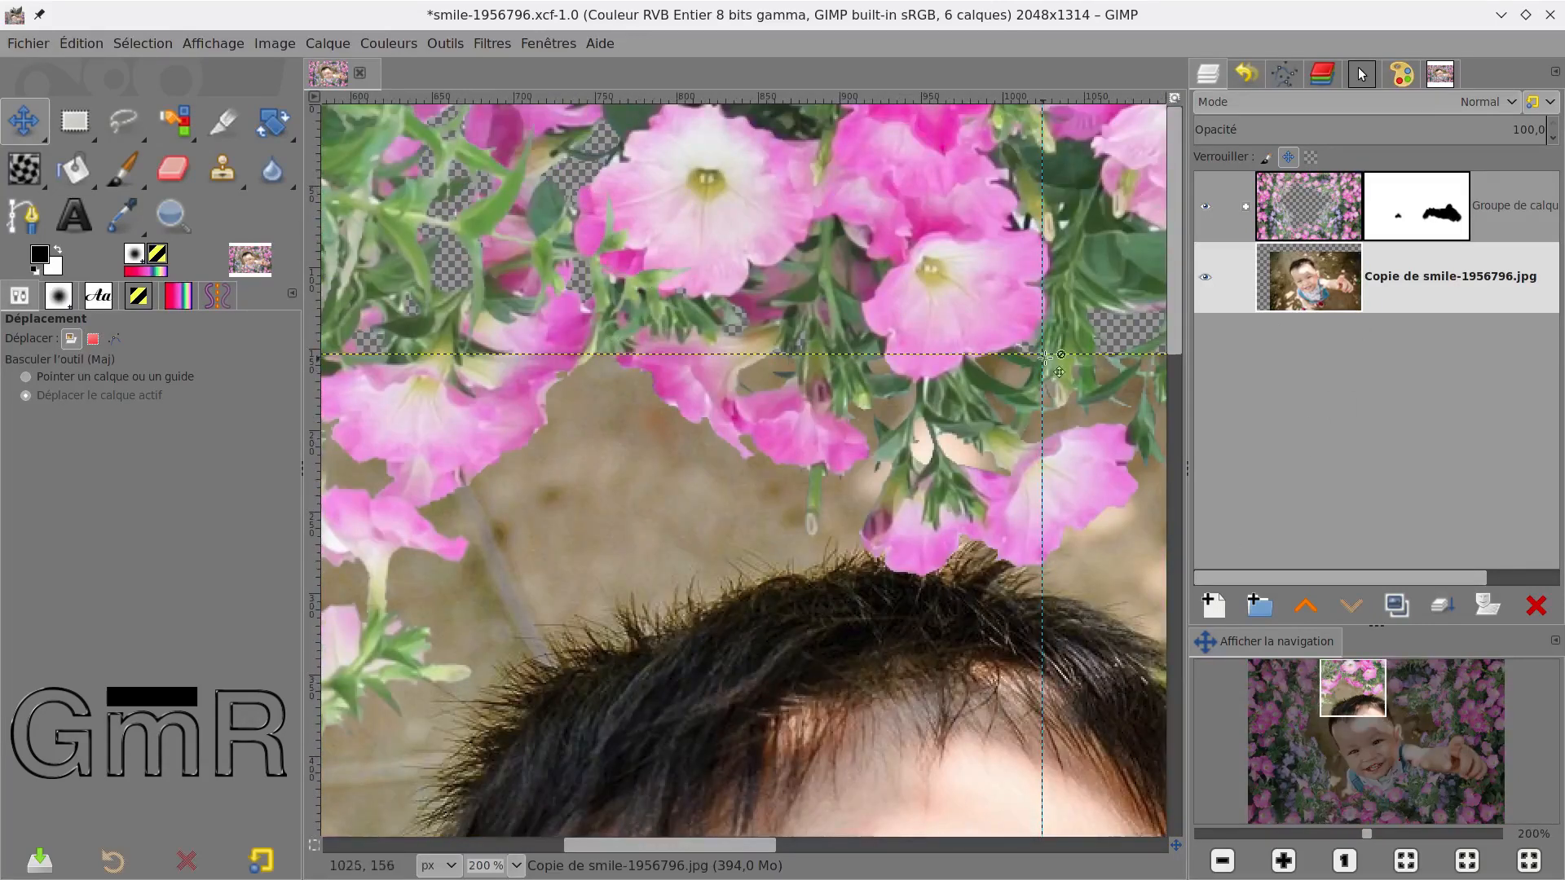
pyautogui.scroll(4, 733, 391)
pyautogui.hscroll(-3, 750, 399)
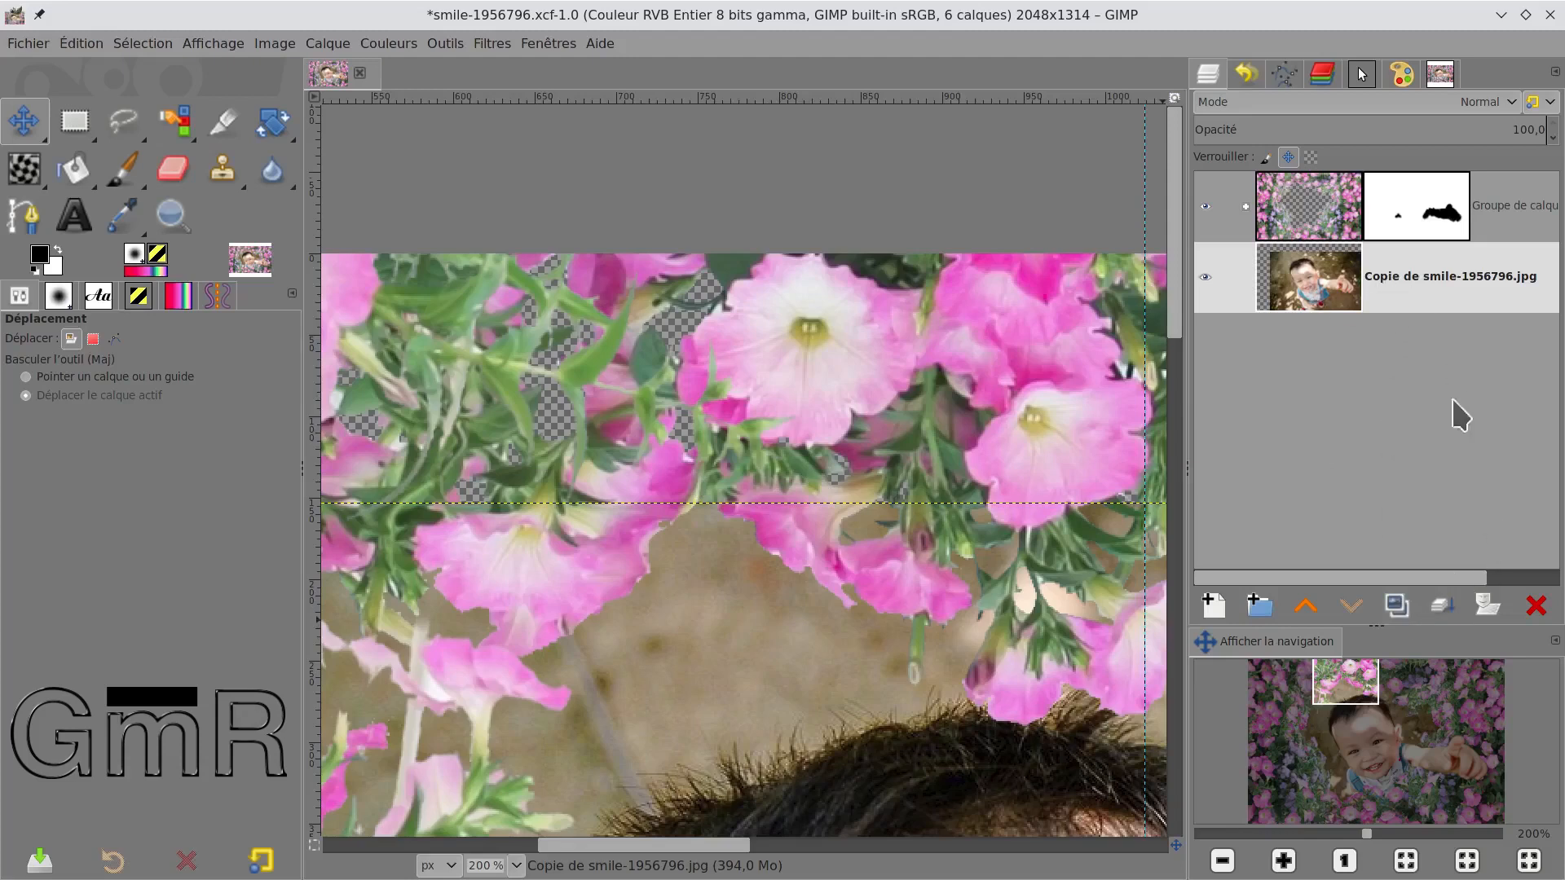
pyautogui.click(1396, 606)
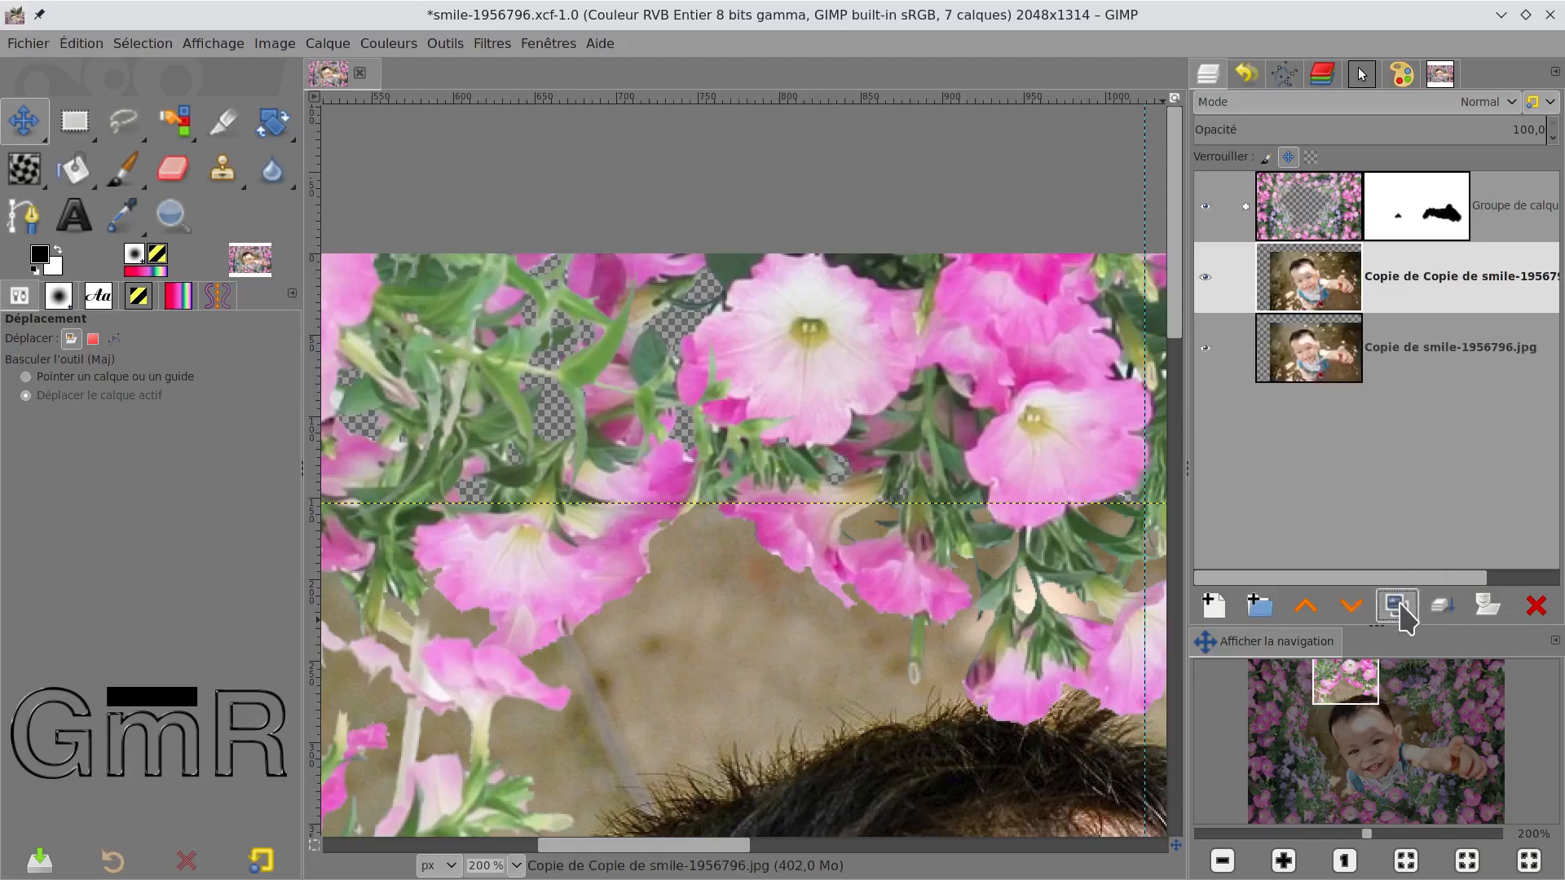
pyautogui.click(1331, 344)
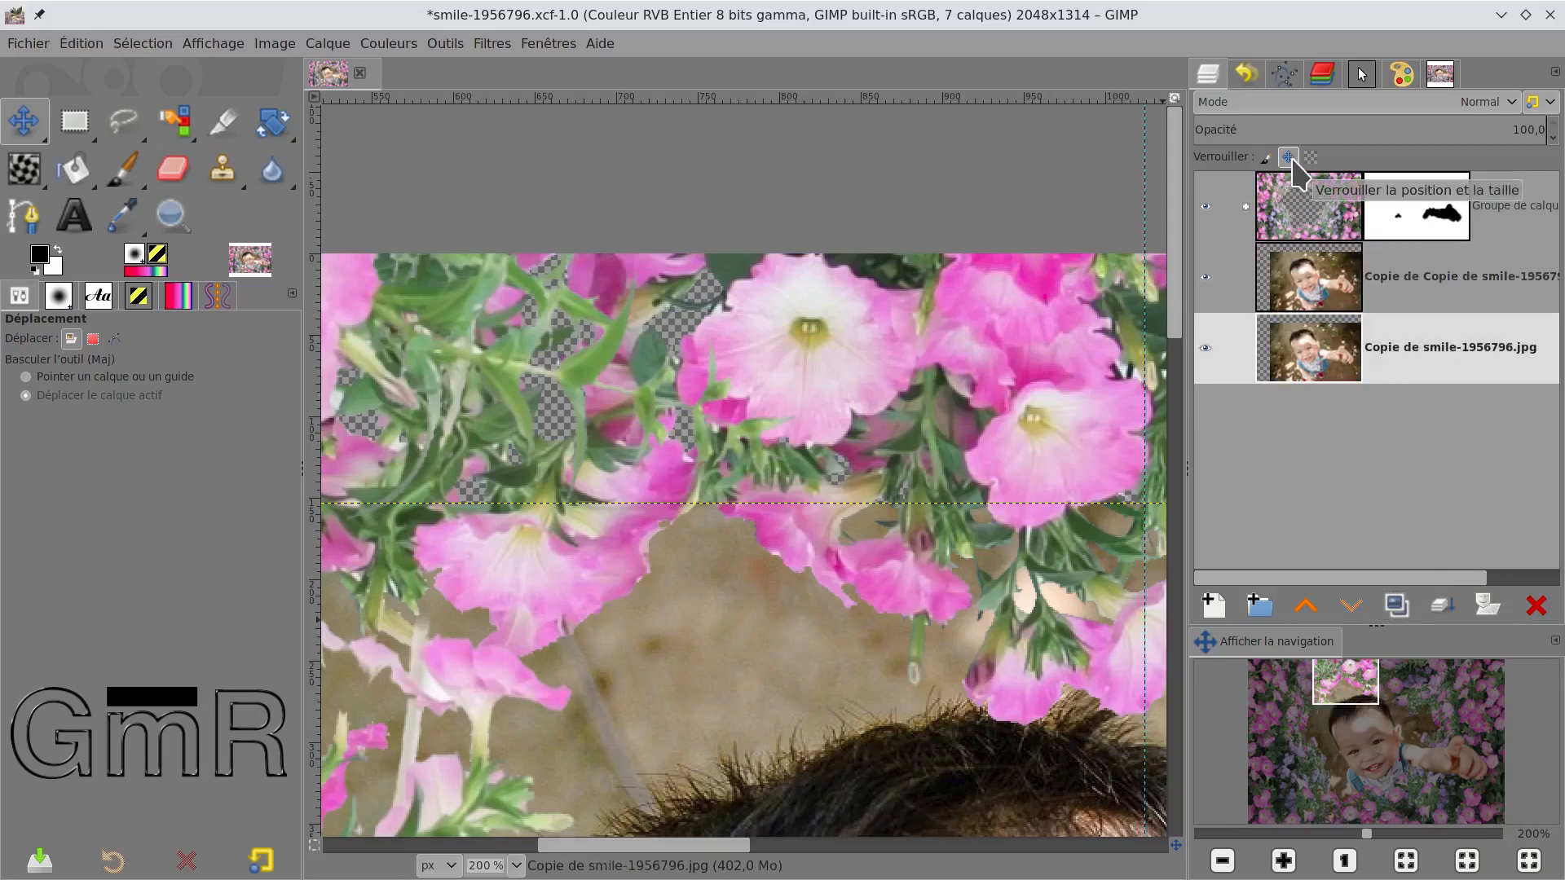
pyautogui.press('1')
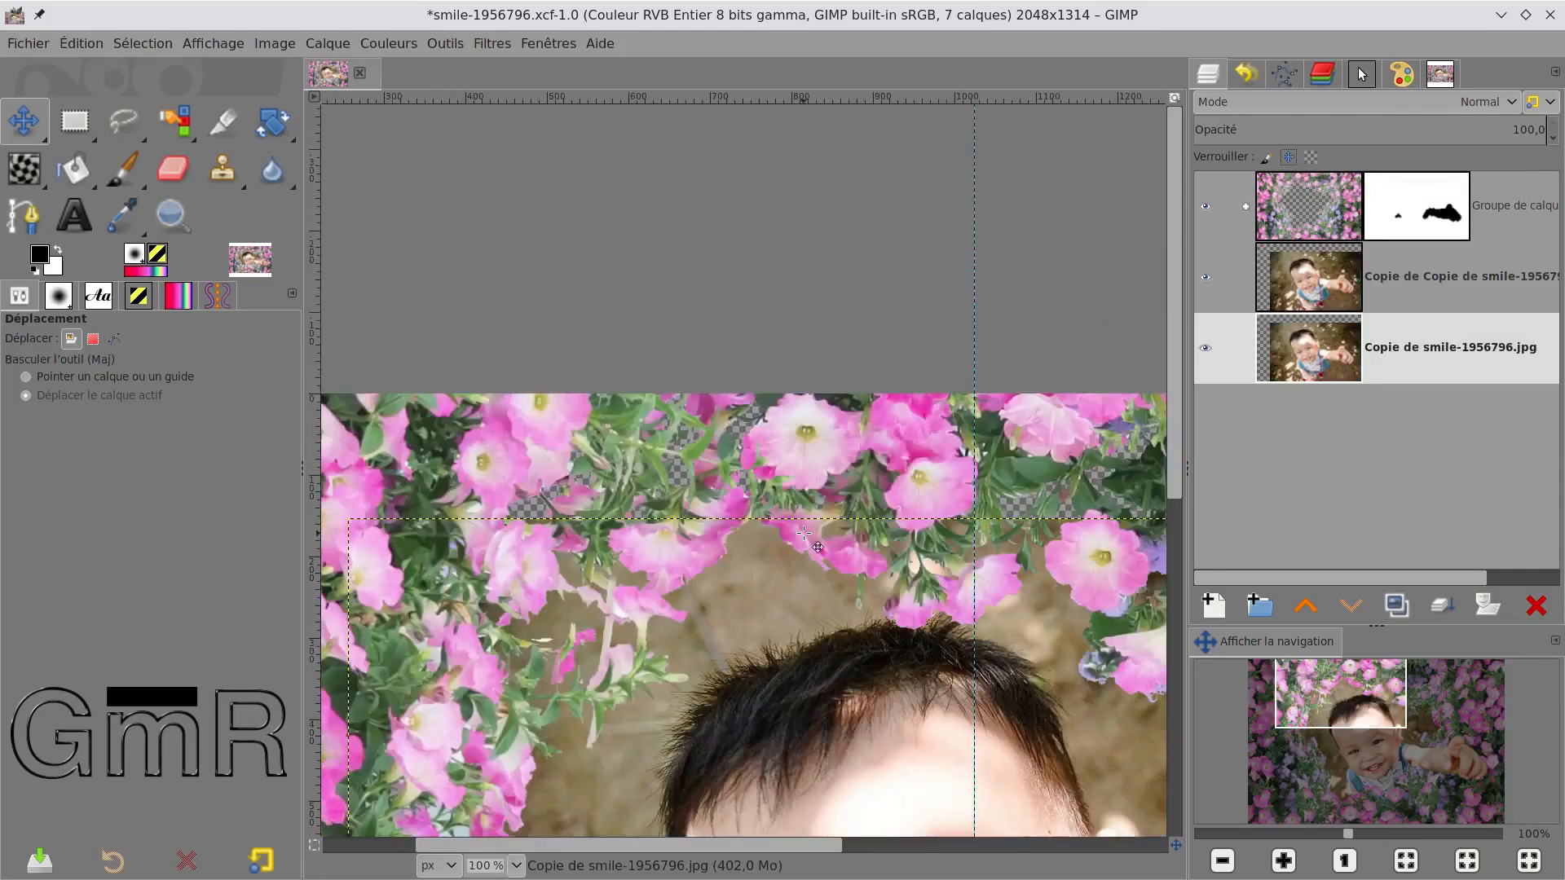
pyautogui.press('-')
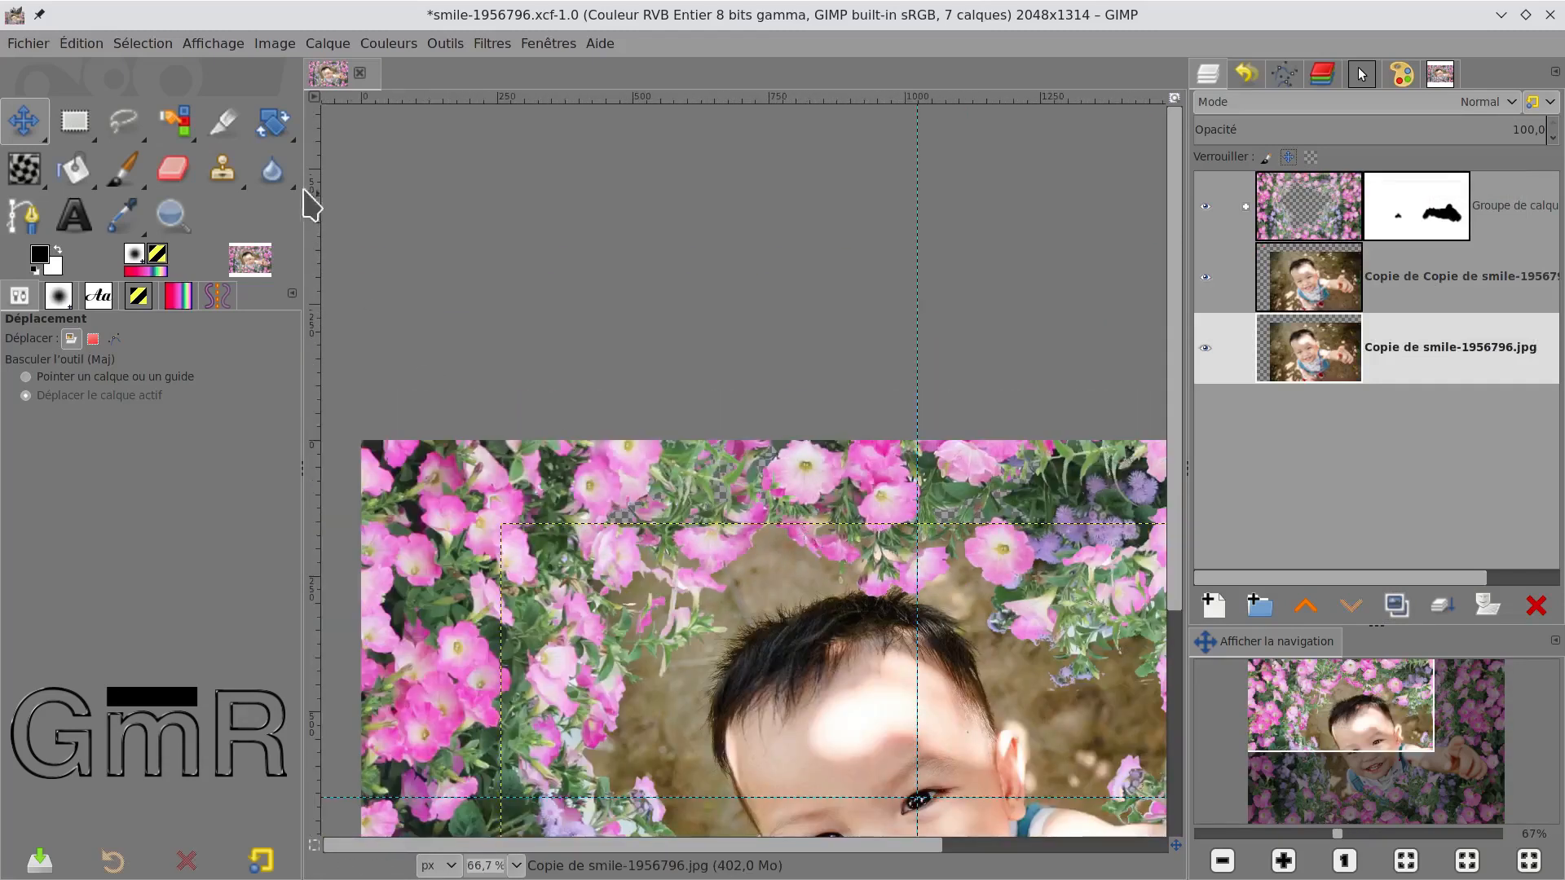
pyautogui.moveTo(835, 691); pyautogui.dragTo(718, 601)
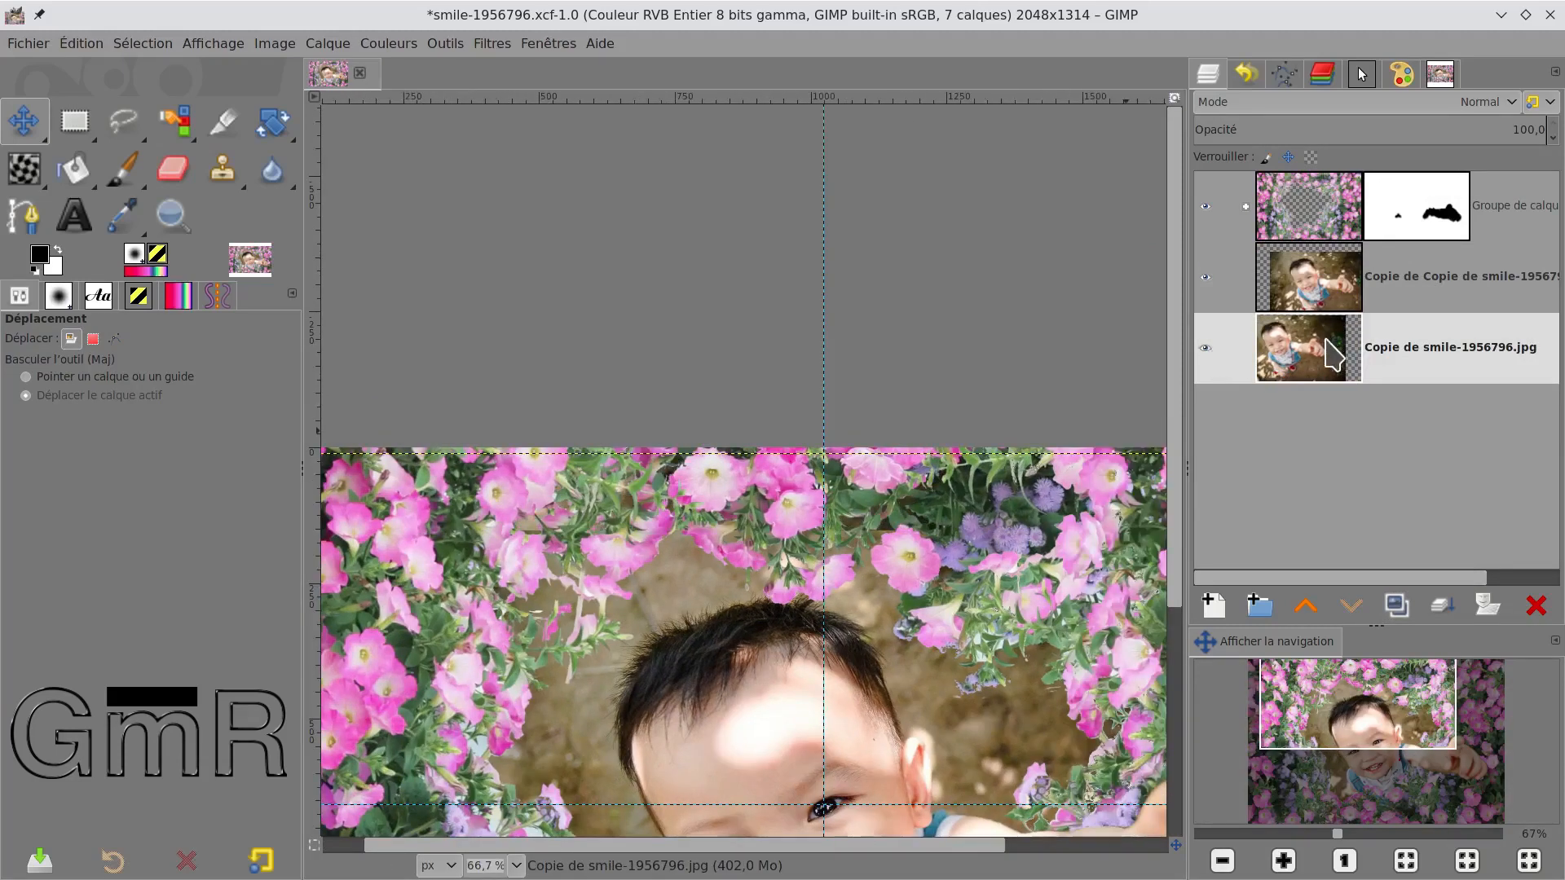
# Step: Hide the duplicate photo layer and the flower group, and set up the Clone tool with a brush size of 176
pyautogui.click(1206, 277)
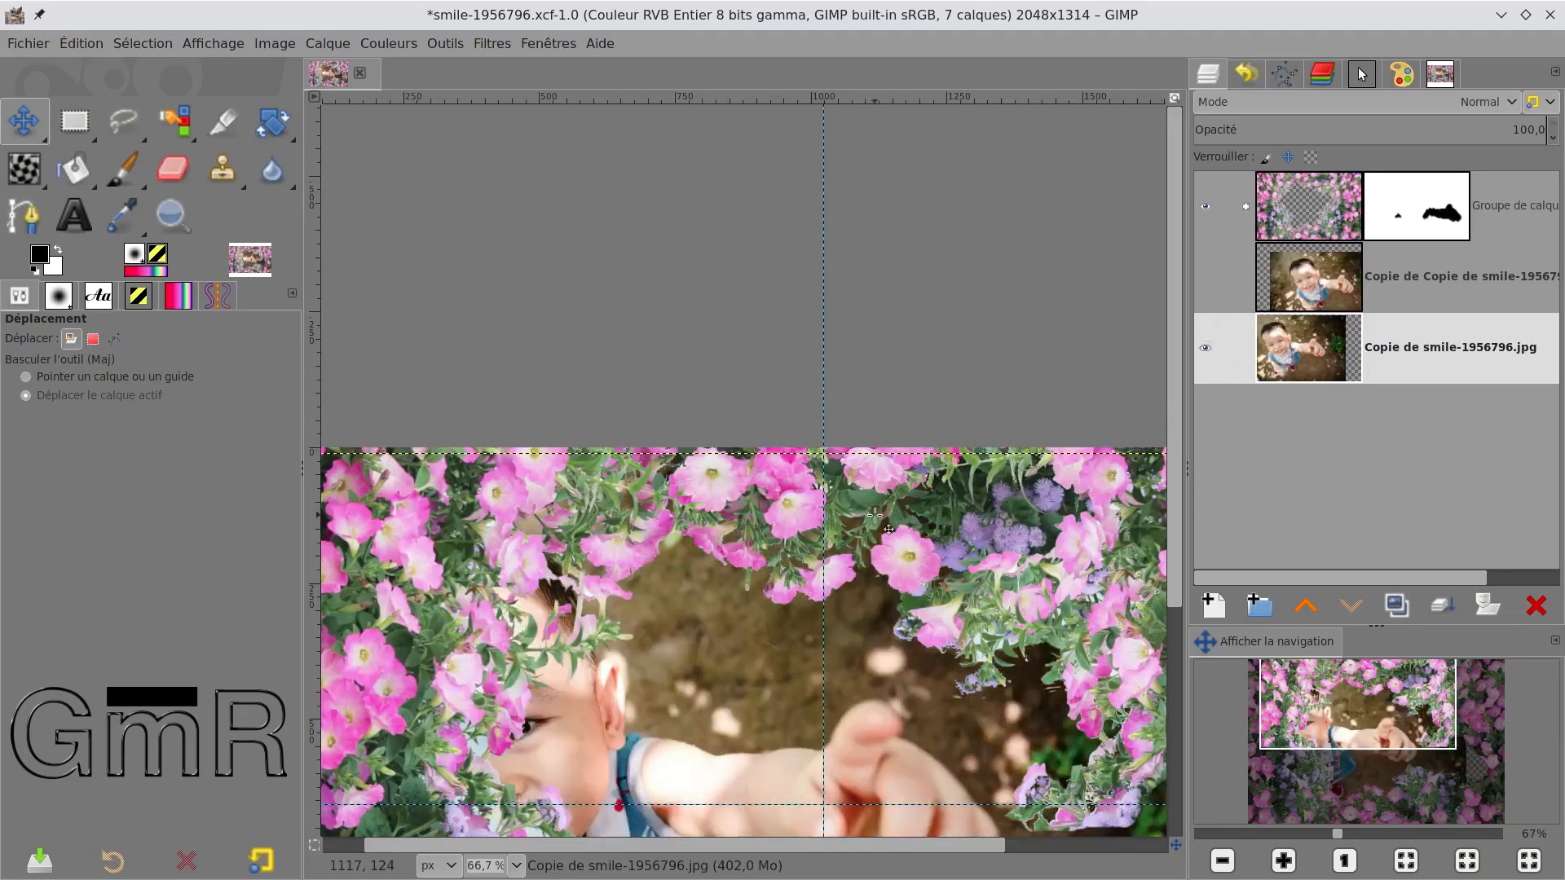
pyautogui.click(1205, 206)
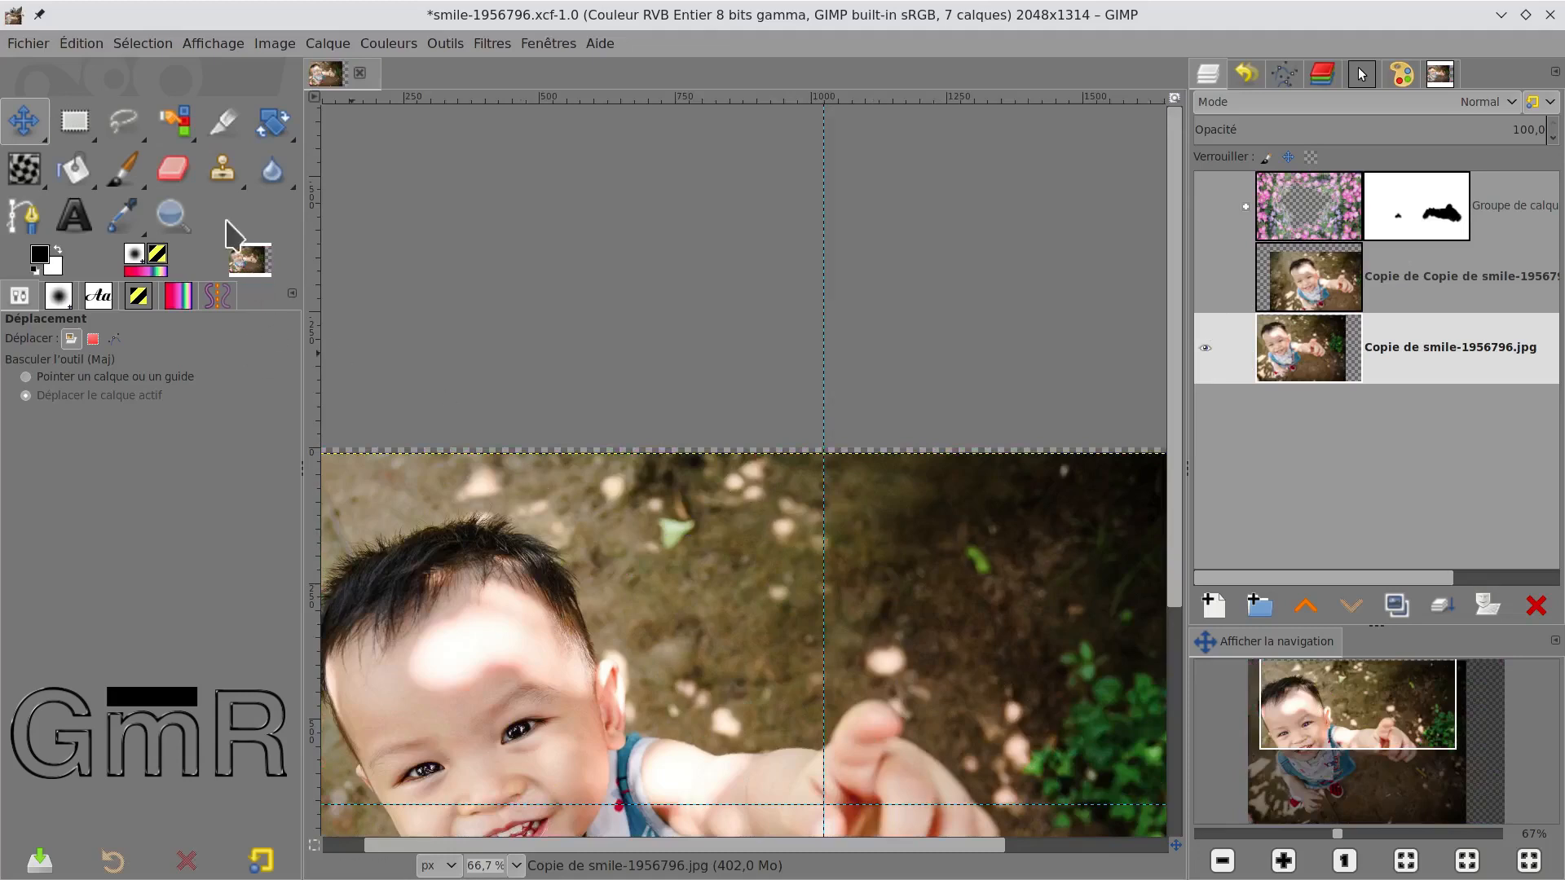
pyautogui.rightClick(232, 177)
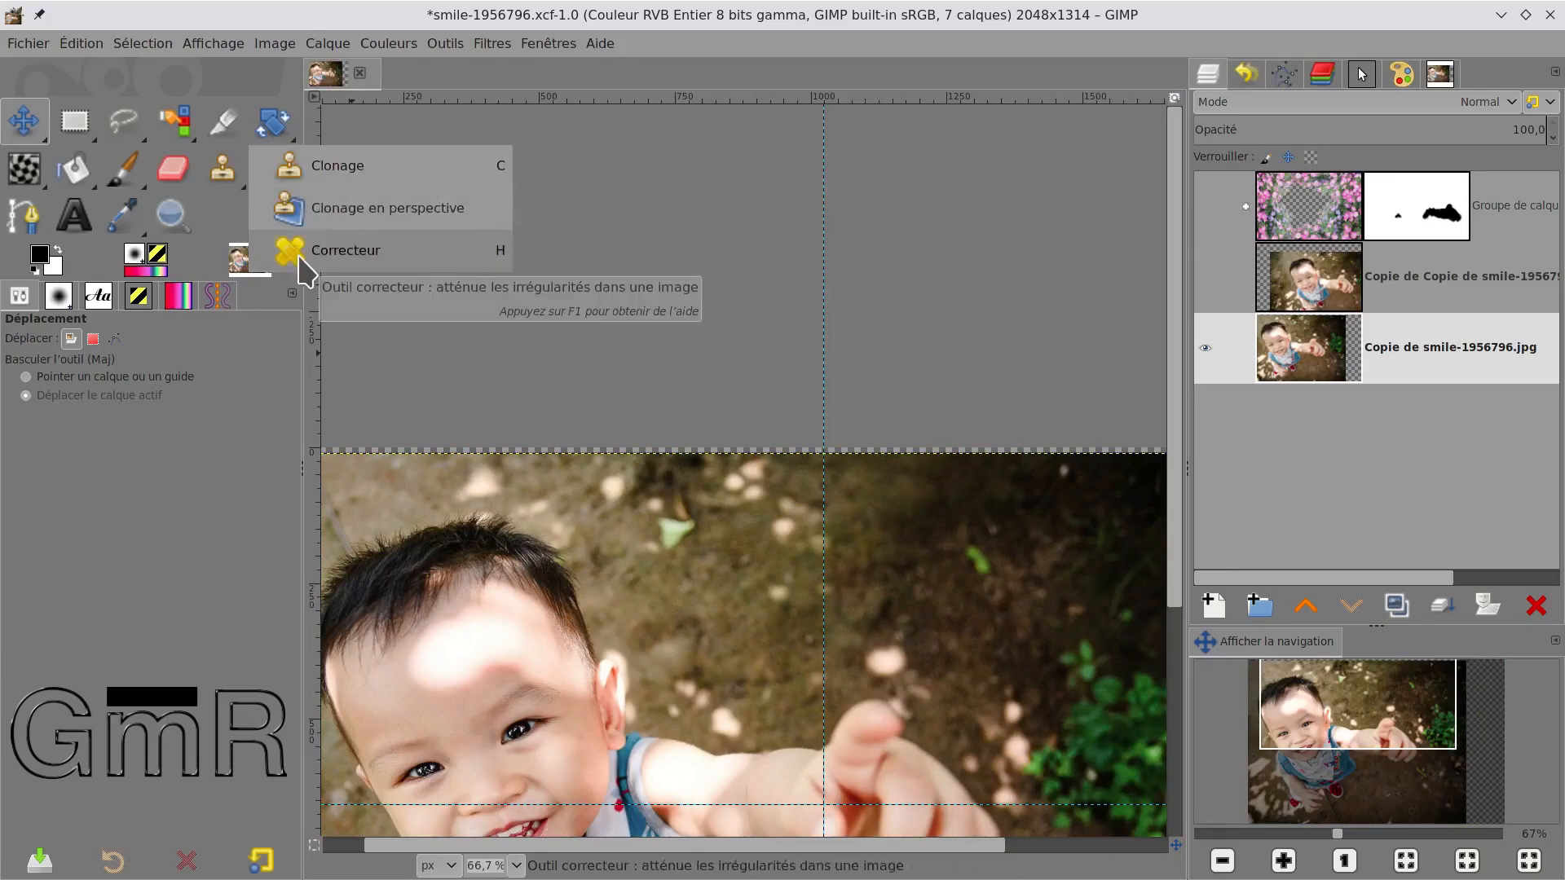
pyautogui.click(337, 165)
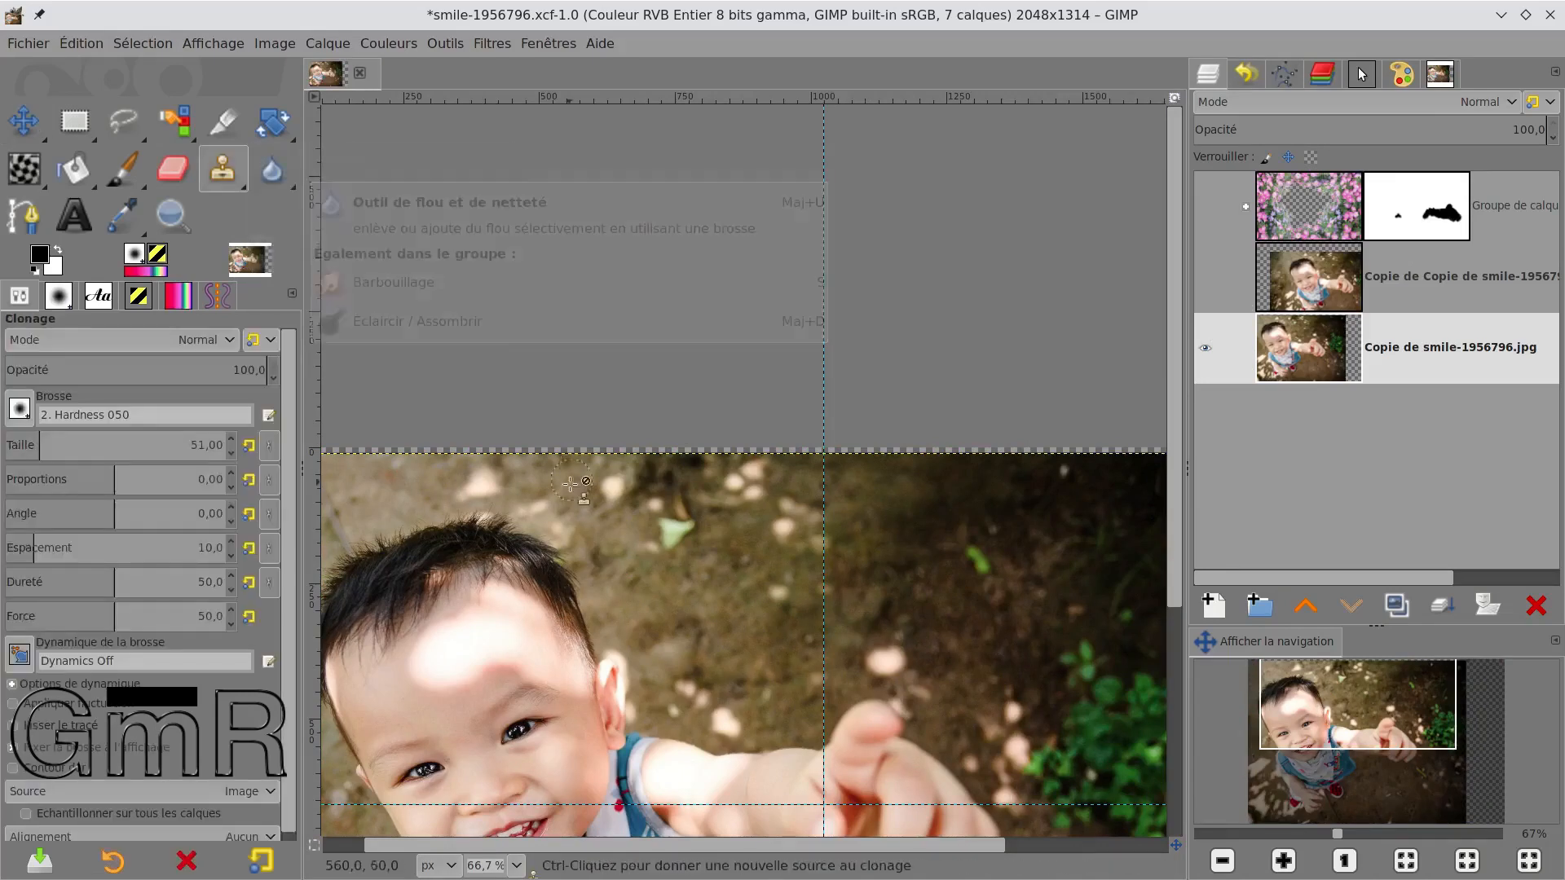
pyautogui.moveTo(53, 449); pyautogui.dragTo(81, 450)
# Step: Sample the brown ground beside the child's ear and clone it over the top of the hair on the lower photo layer
pyautogui.keyDown('ctrl'); pyautogui.click(731, 633); pyautogui.keyUp('ctrl')
pyautogui.click(488, 509)
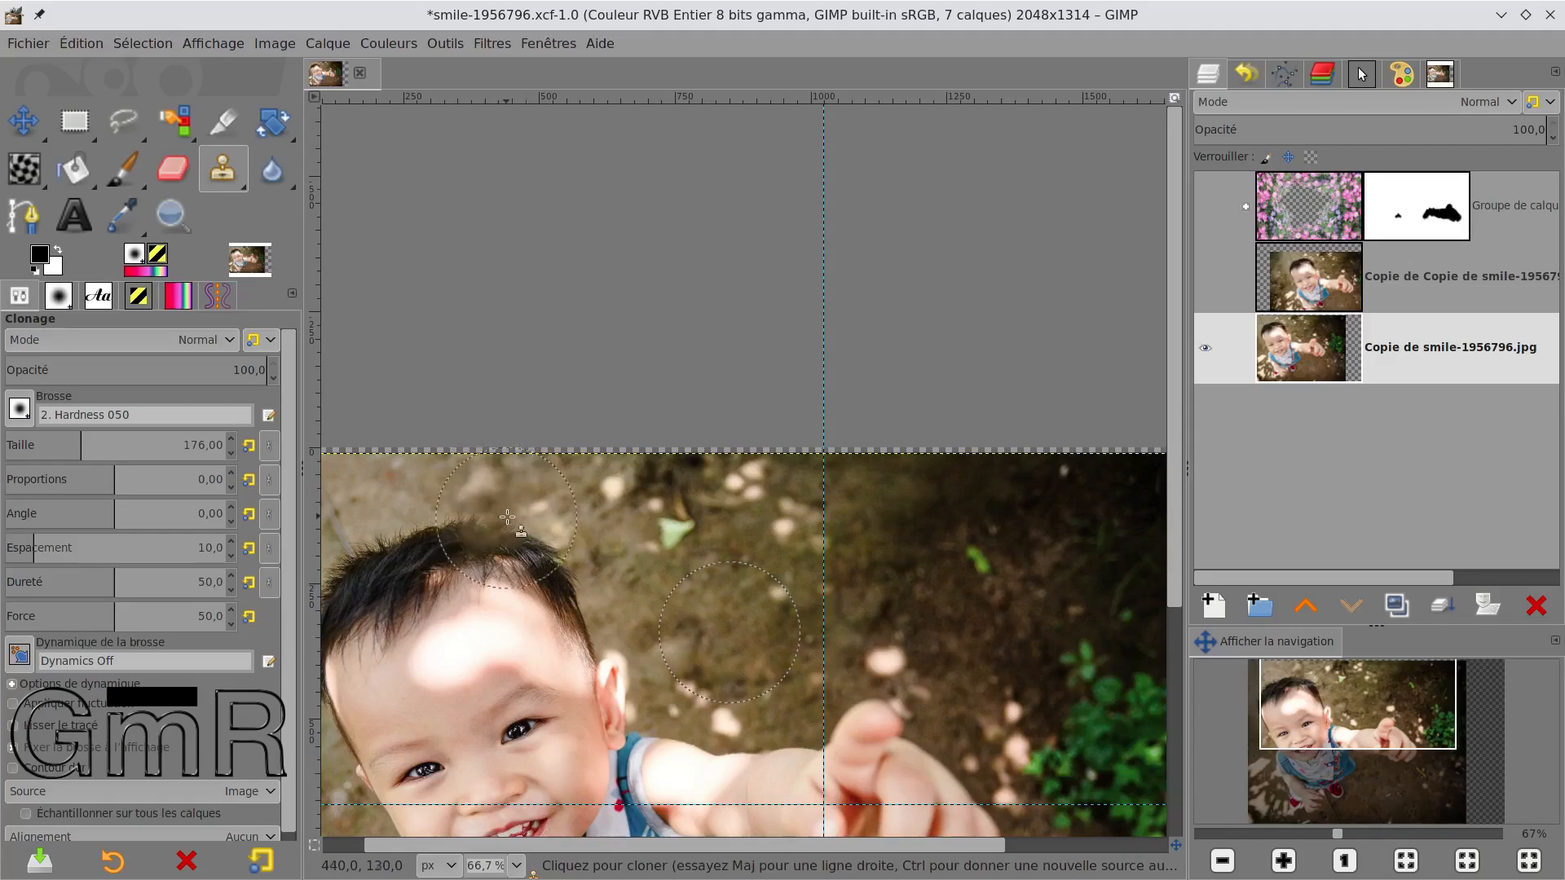
pyautogui.click(503, 520)
pyautogui.click(520, 545)
pyautogui.click(529, 549)
pyautogui.click(467, 528)
pyautogui.click(423, 545)
pyautogui.click(415, 530)
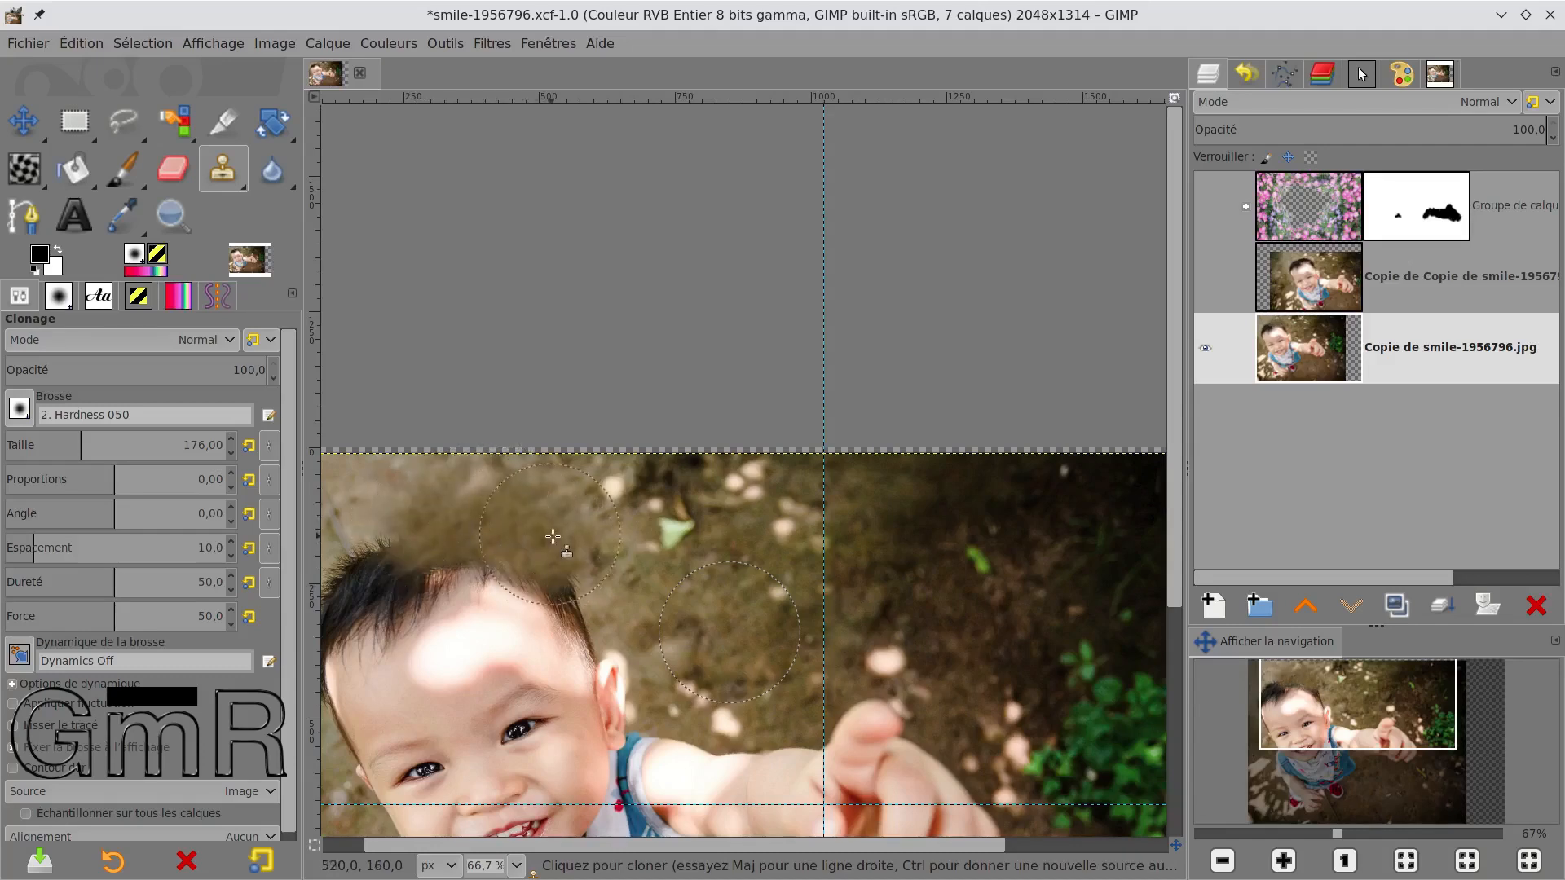
# Step: Clone the sampled ground over the dark areas and light spots along the upper part of the lower photo layer
pyautogui.click(939, 495)
pyautogui.click(996, 494)
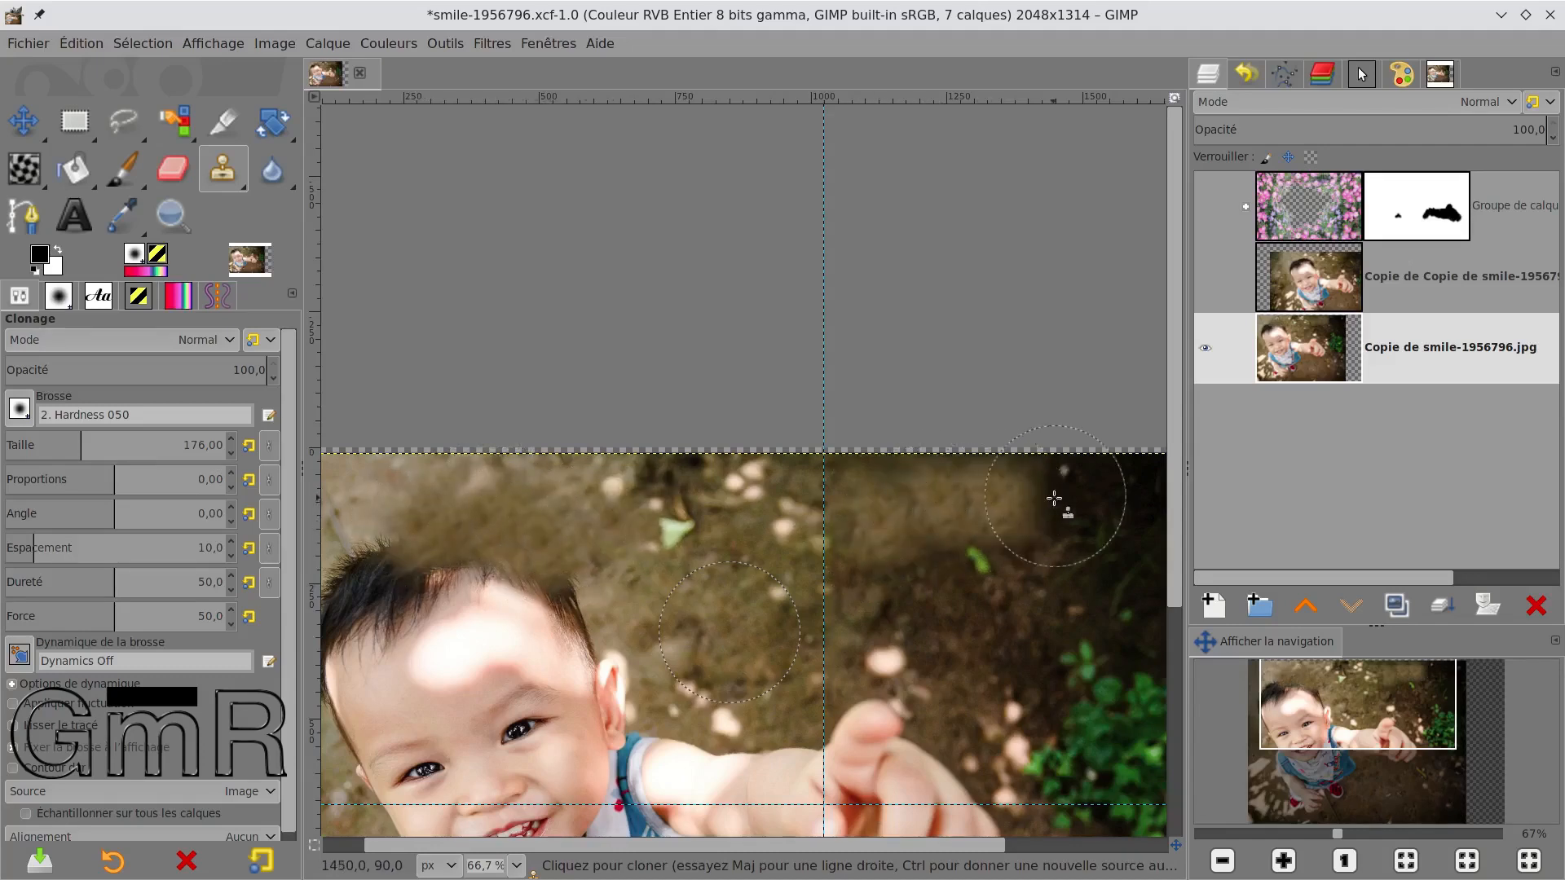
pyautogui.click(1056, 497)
pyautogui.click(986, 585)
pyautogui.click(931, 587)
pyautogui.click(879, 592)
pyautogui.click(879, 584)
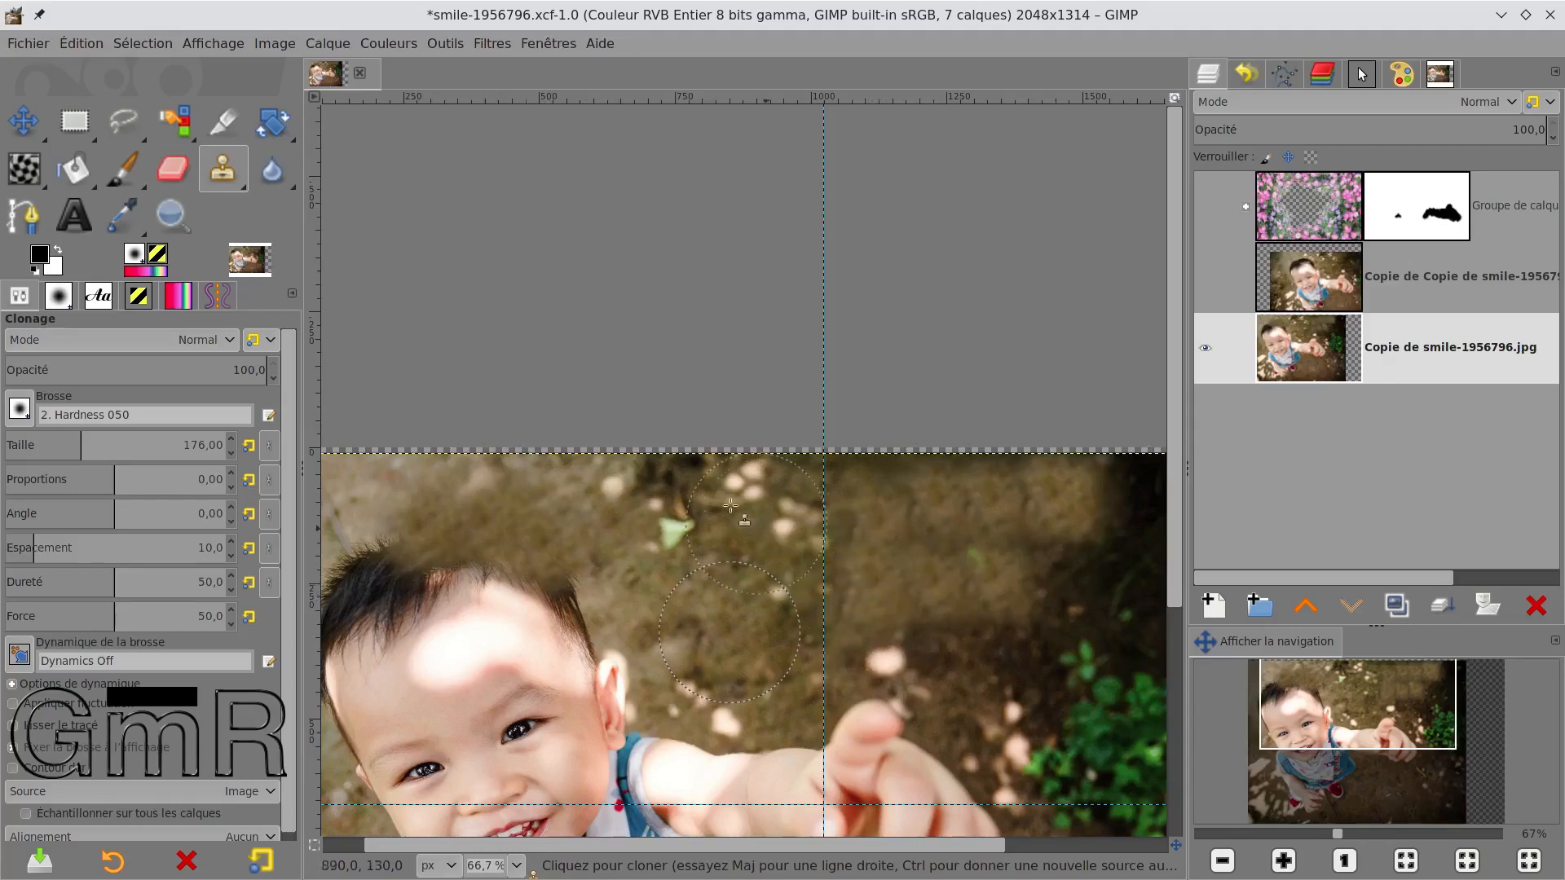
pyautogui.click(627, 459)
pyautogui.click(672, 495)
pyautogui.click(696, 532)
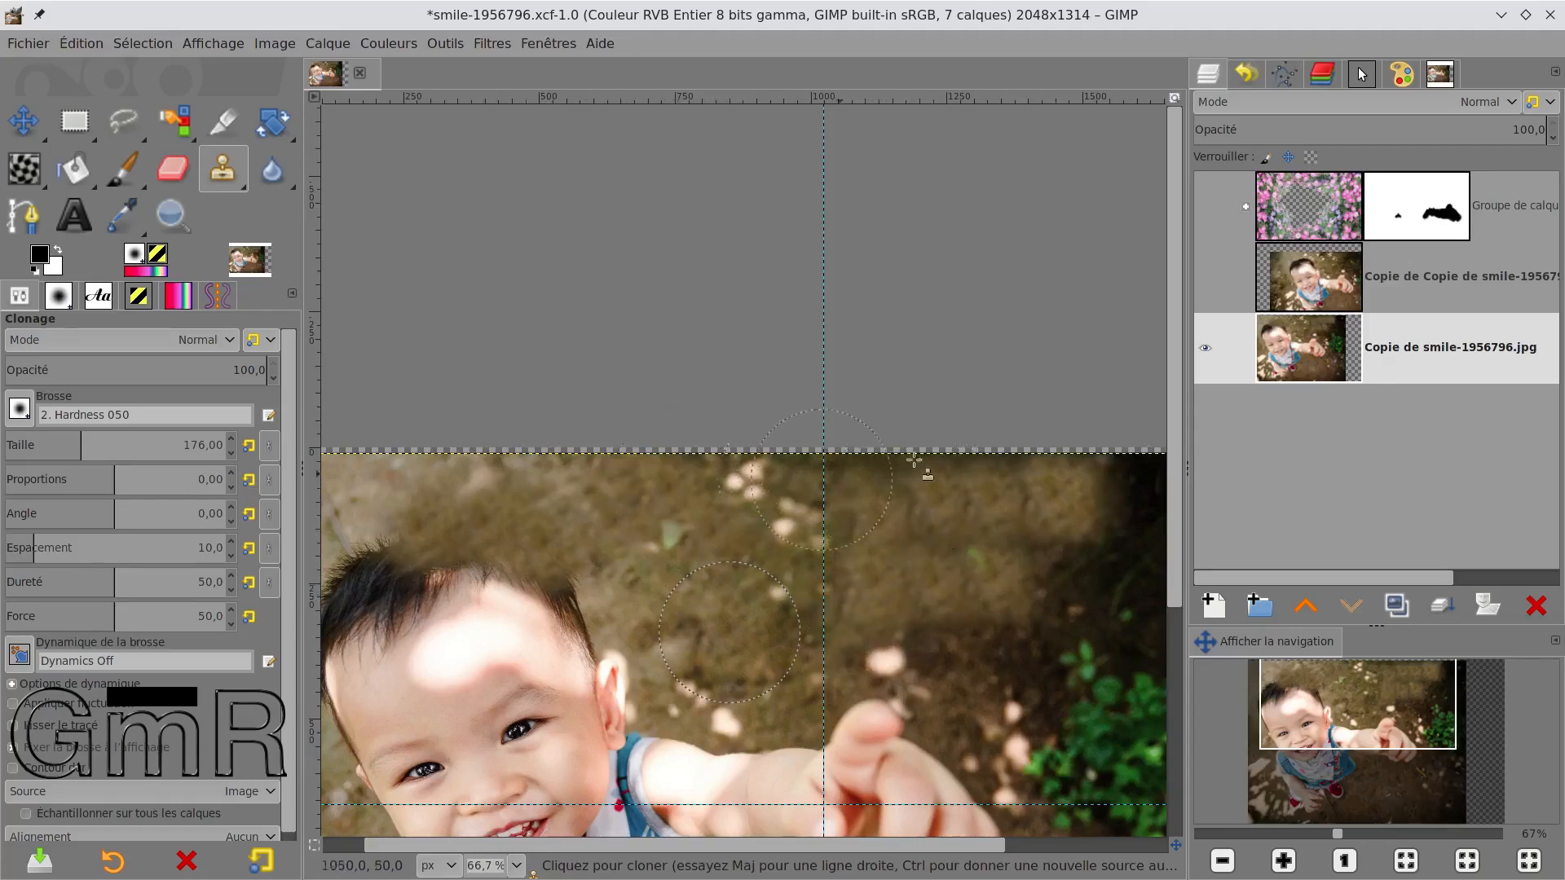
# Step: Show the duplicate photo layer again, and add a white layer mask and an alpha channel to it
pyautogui.click(1203, 278)
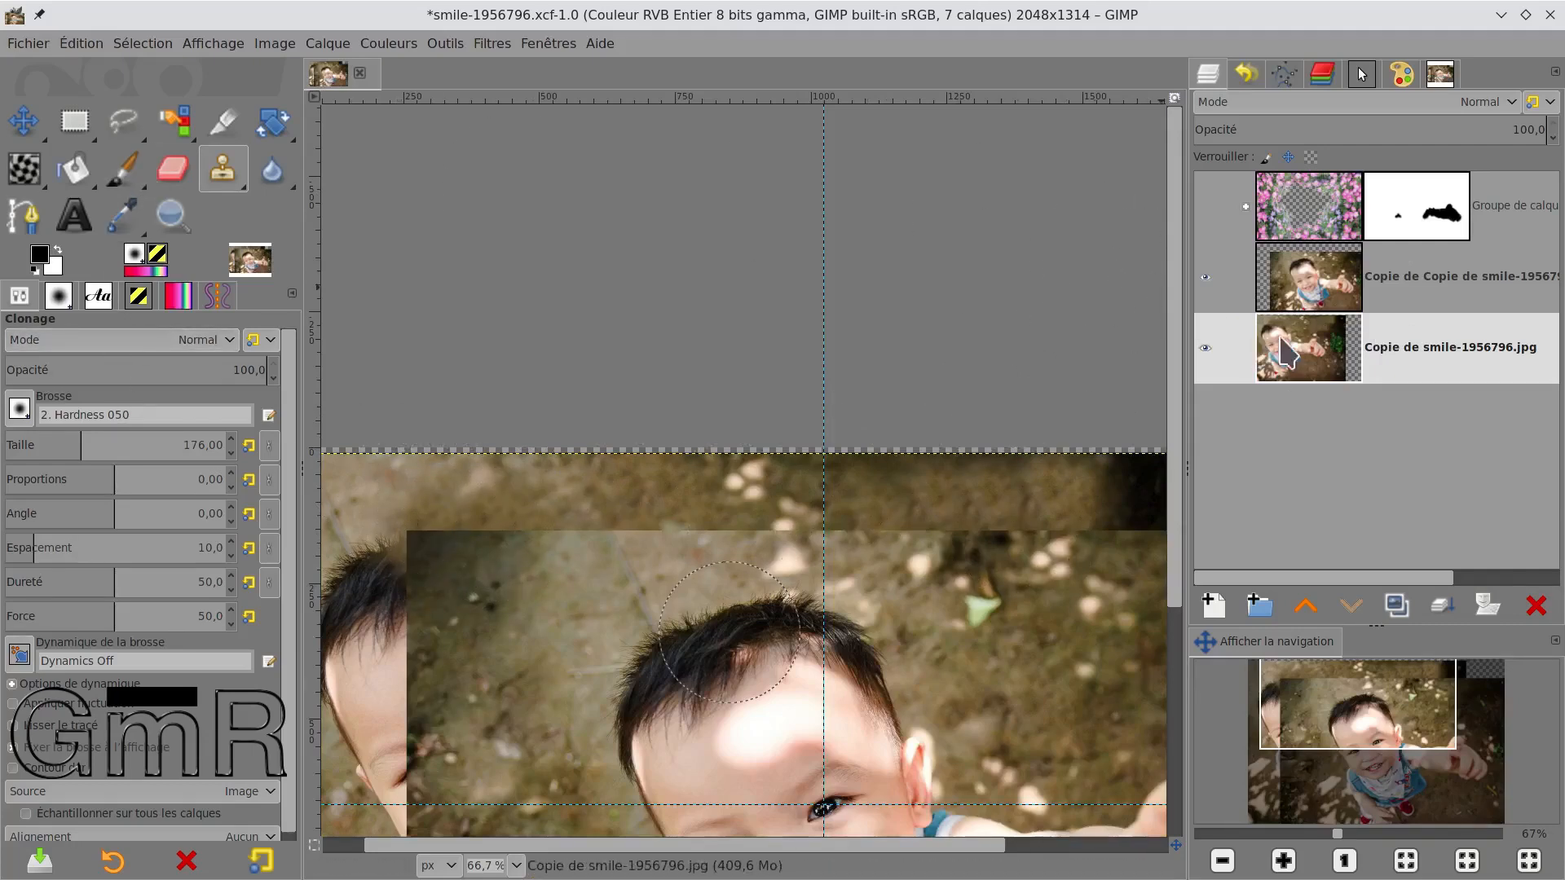
pyautogui.click(1325, 279)
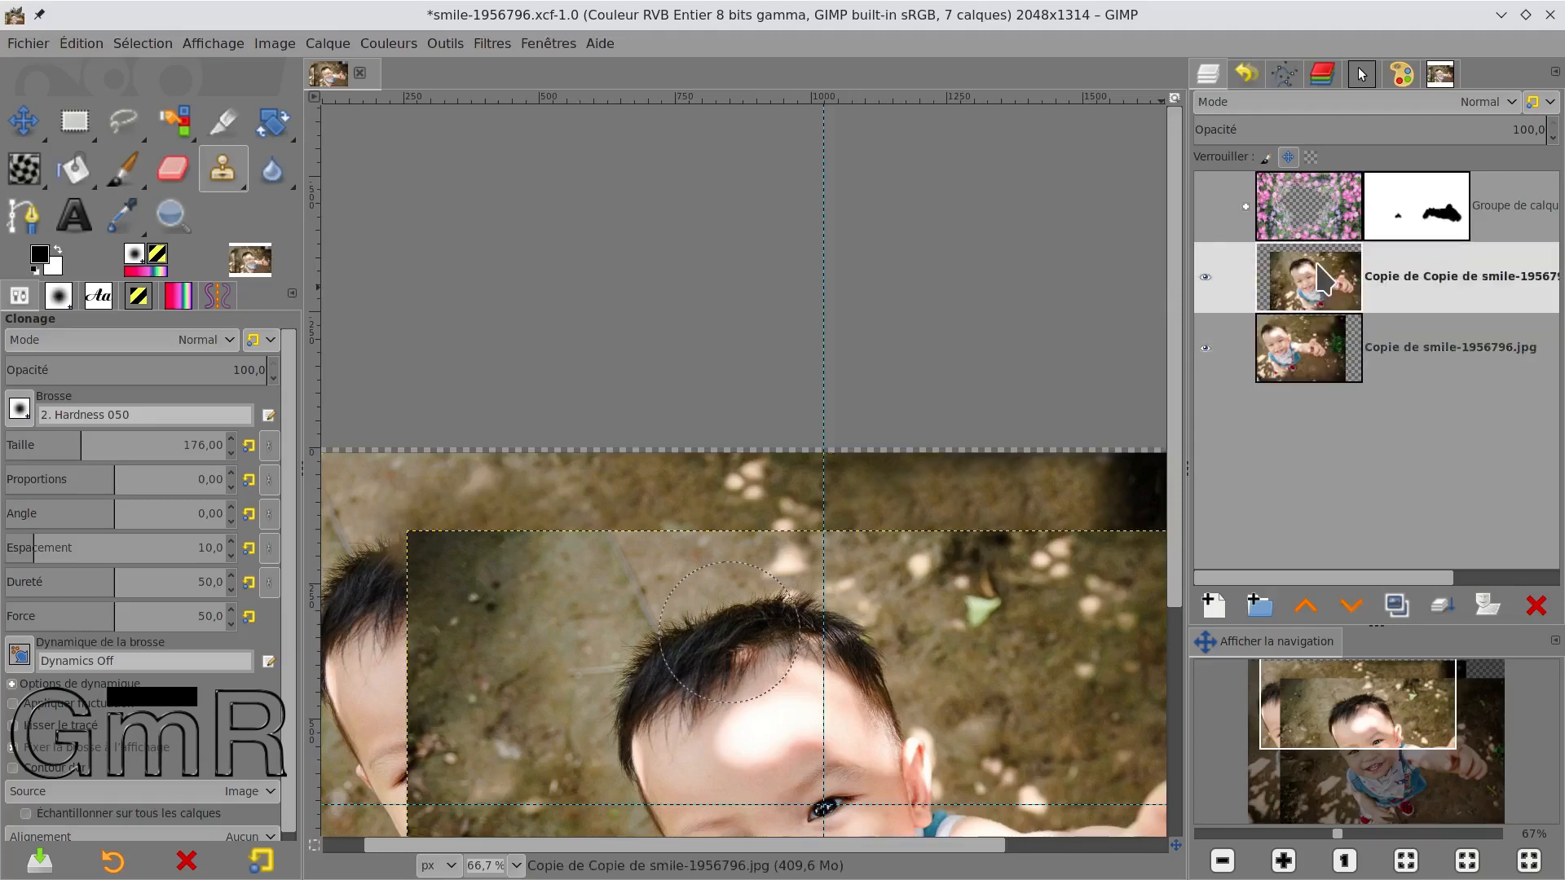
pyautogui.press('m')
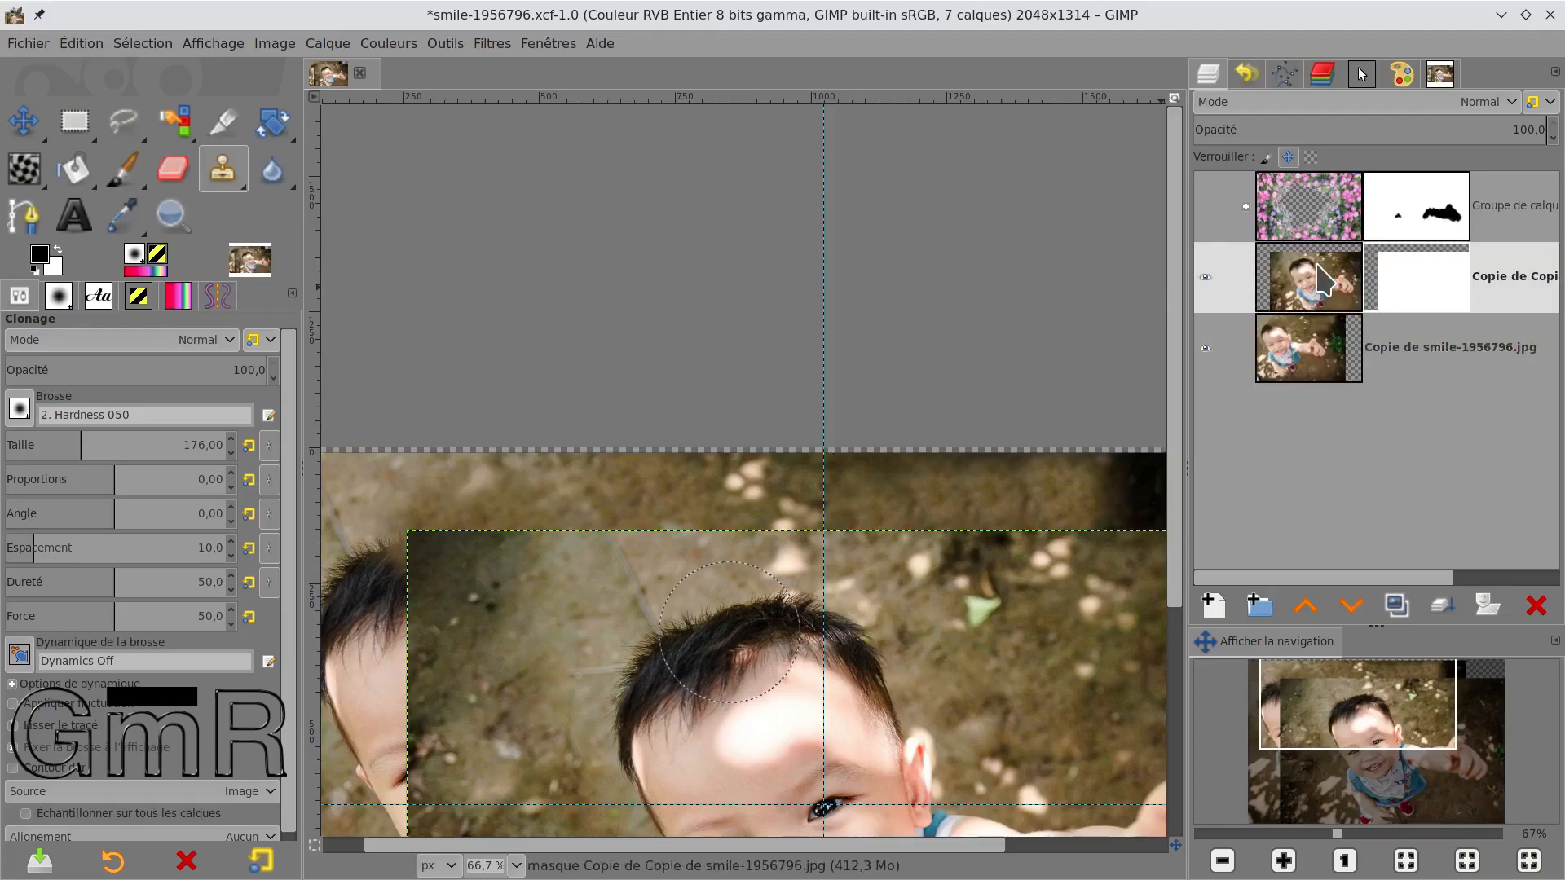
pyautogui.rightClick(1390, 277)
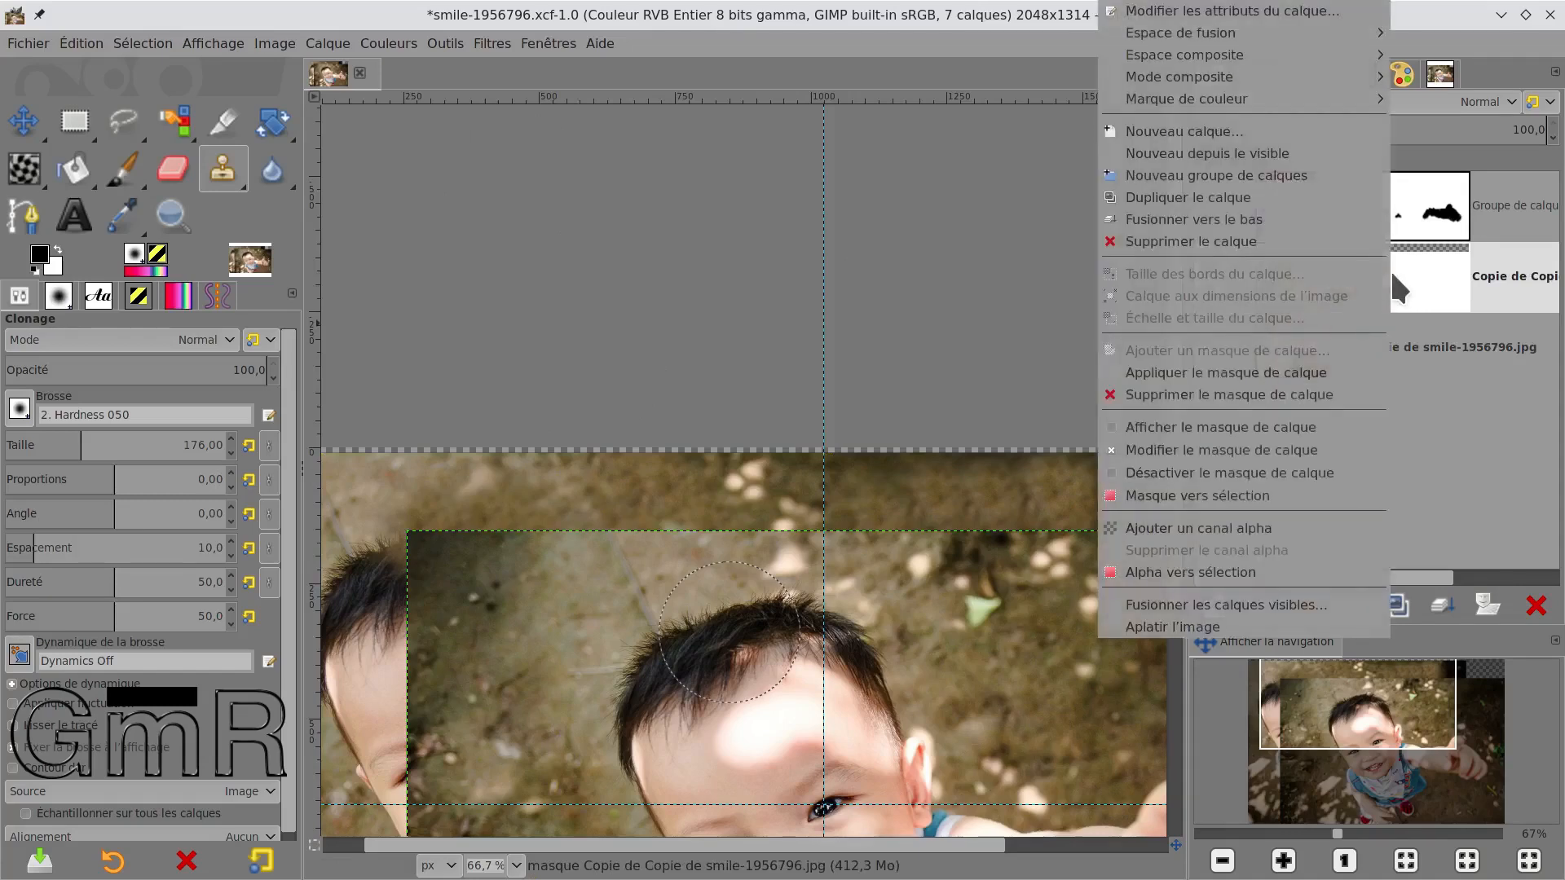
pyautogui.click(1212, 531)
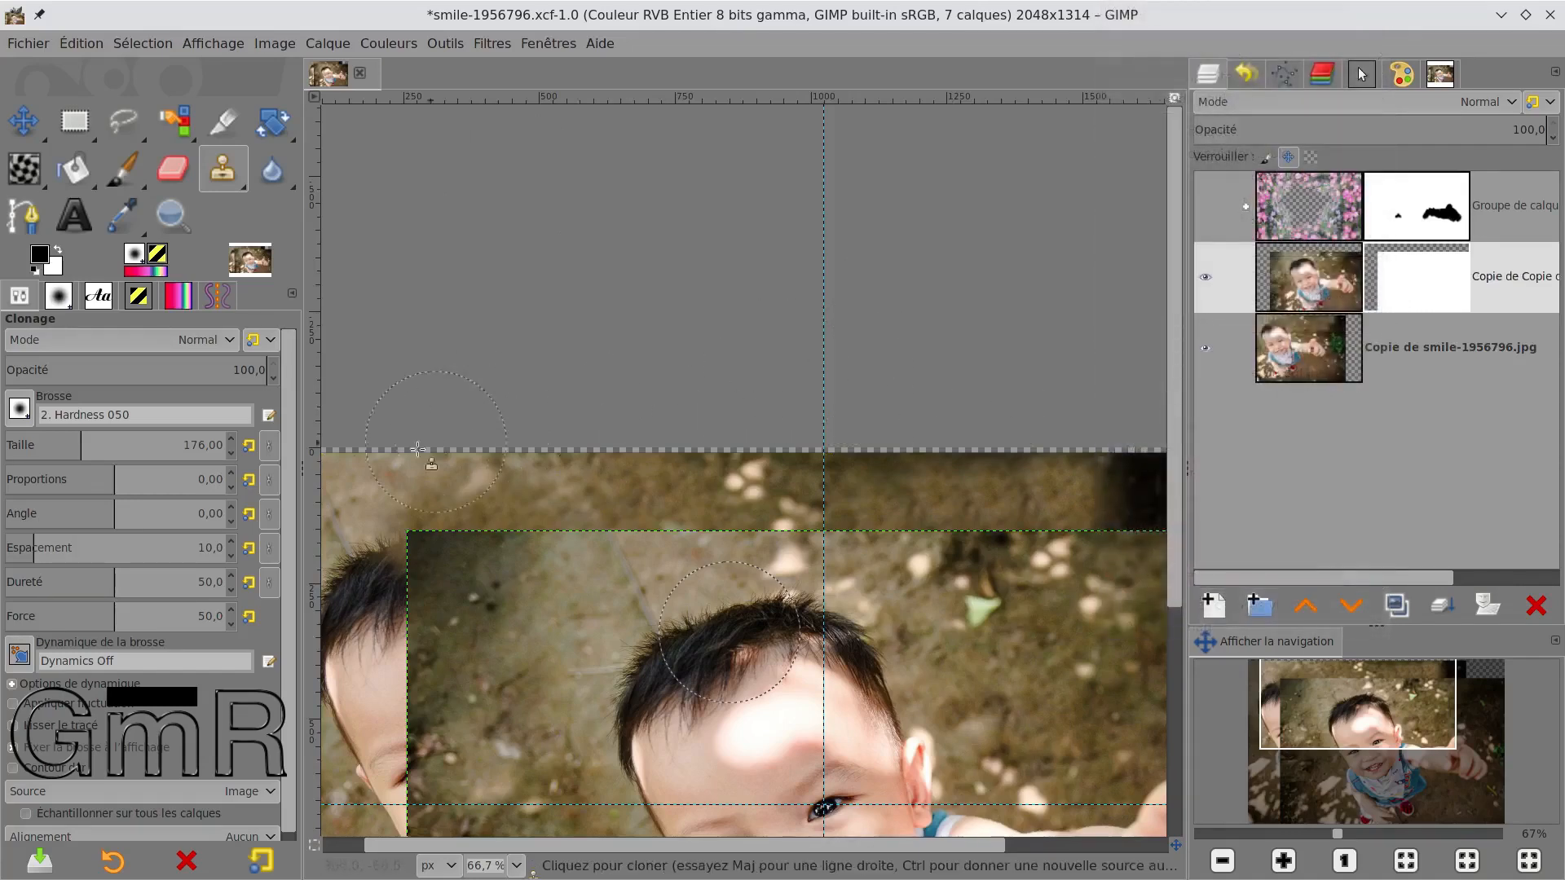
# Step: Choose the 2. Hardness 025 brush and set its size to 77
pyautogui.click(20, 407)
pyautogui.click(63, 476)
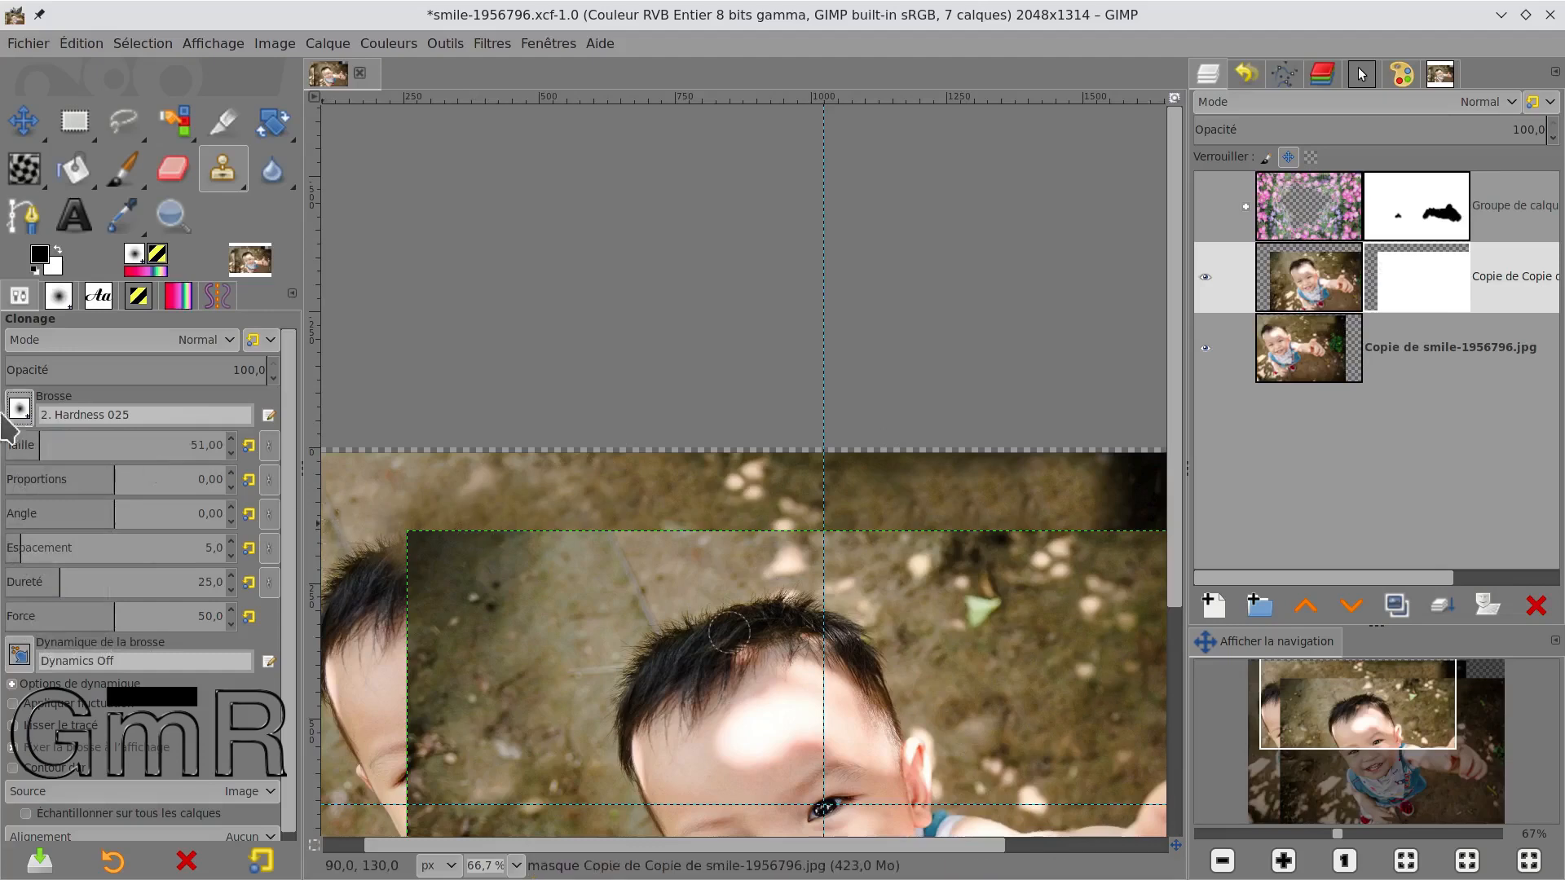
pyautogui.moveTo(40, 447); pyautogui.dragTo(52, 447)
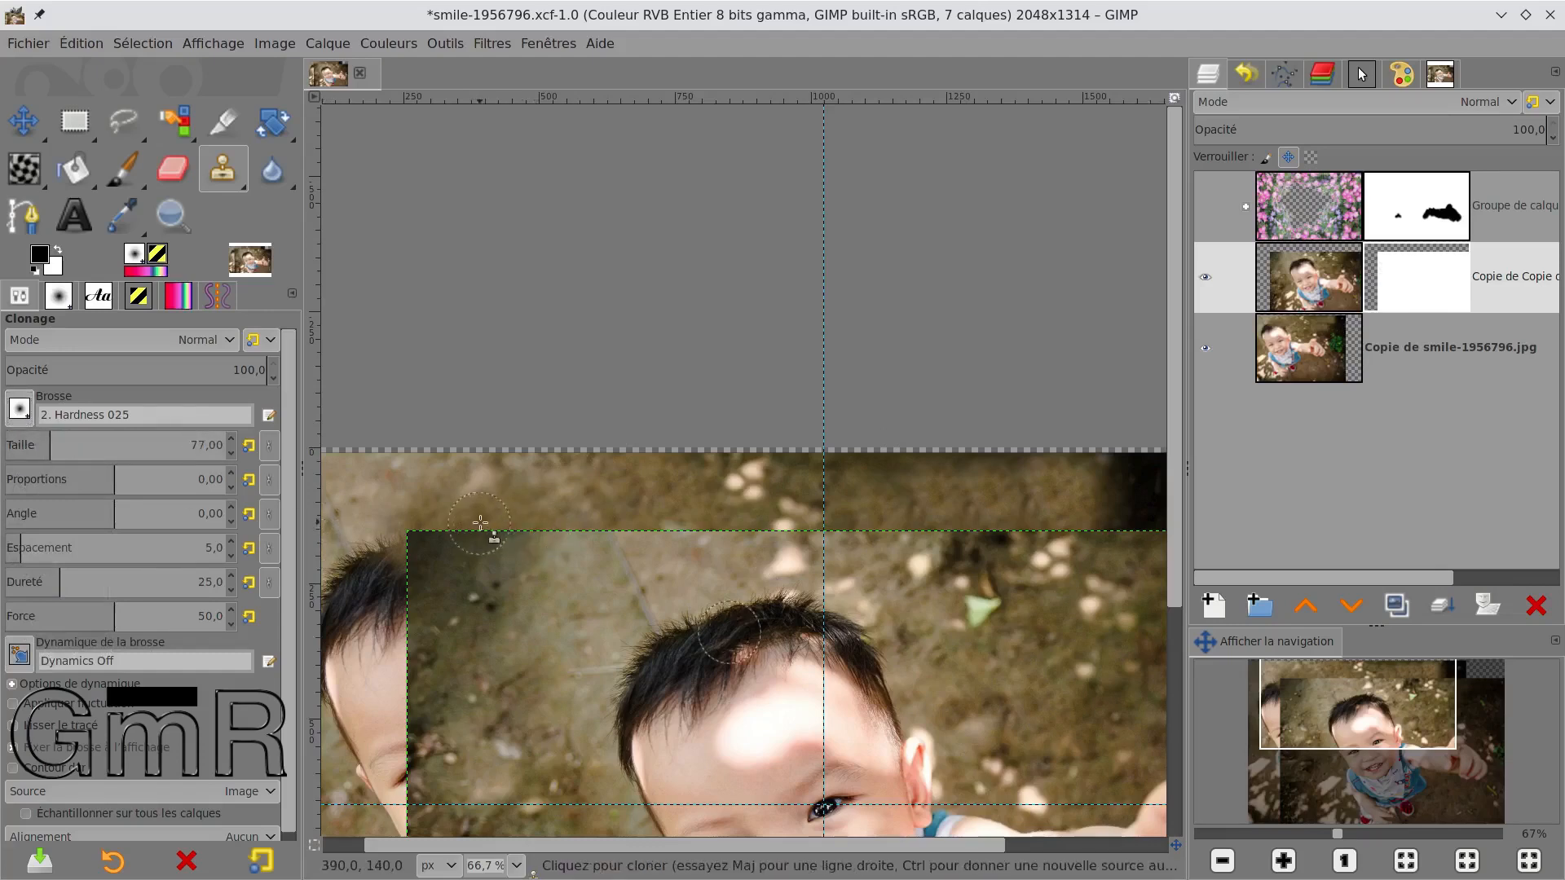
# Step: Stroke the Clone tool along the upper edge of the duplicate photo's layer mask to soften the seam above the hair
pyautogui.moveTo(374, 538); pyautogui.dragTo(376, 543)
pyautogui.moveTo(574, 543); pyautogui.dragTo(707, 526)
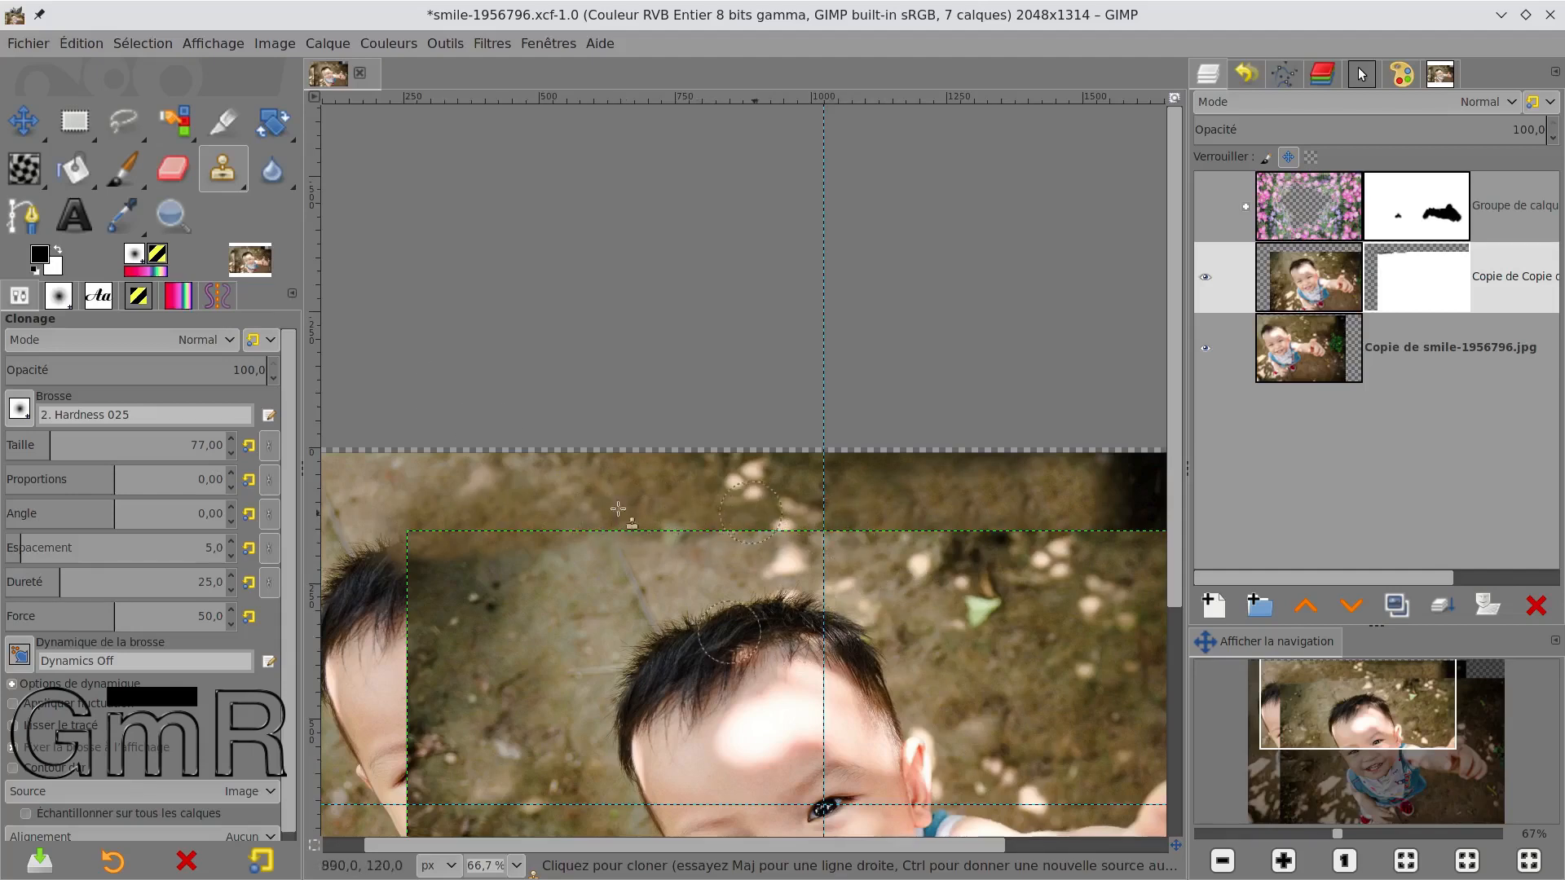
pyautogui.moveTo(600, 544); pyautogui.dragTo(940, 540)
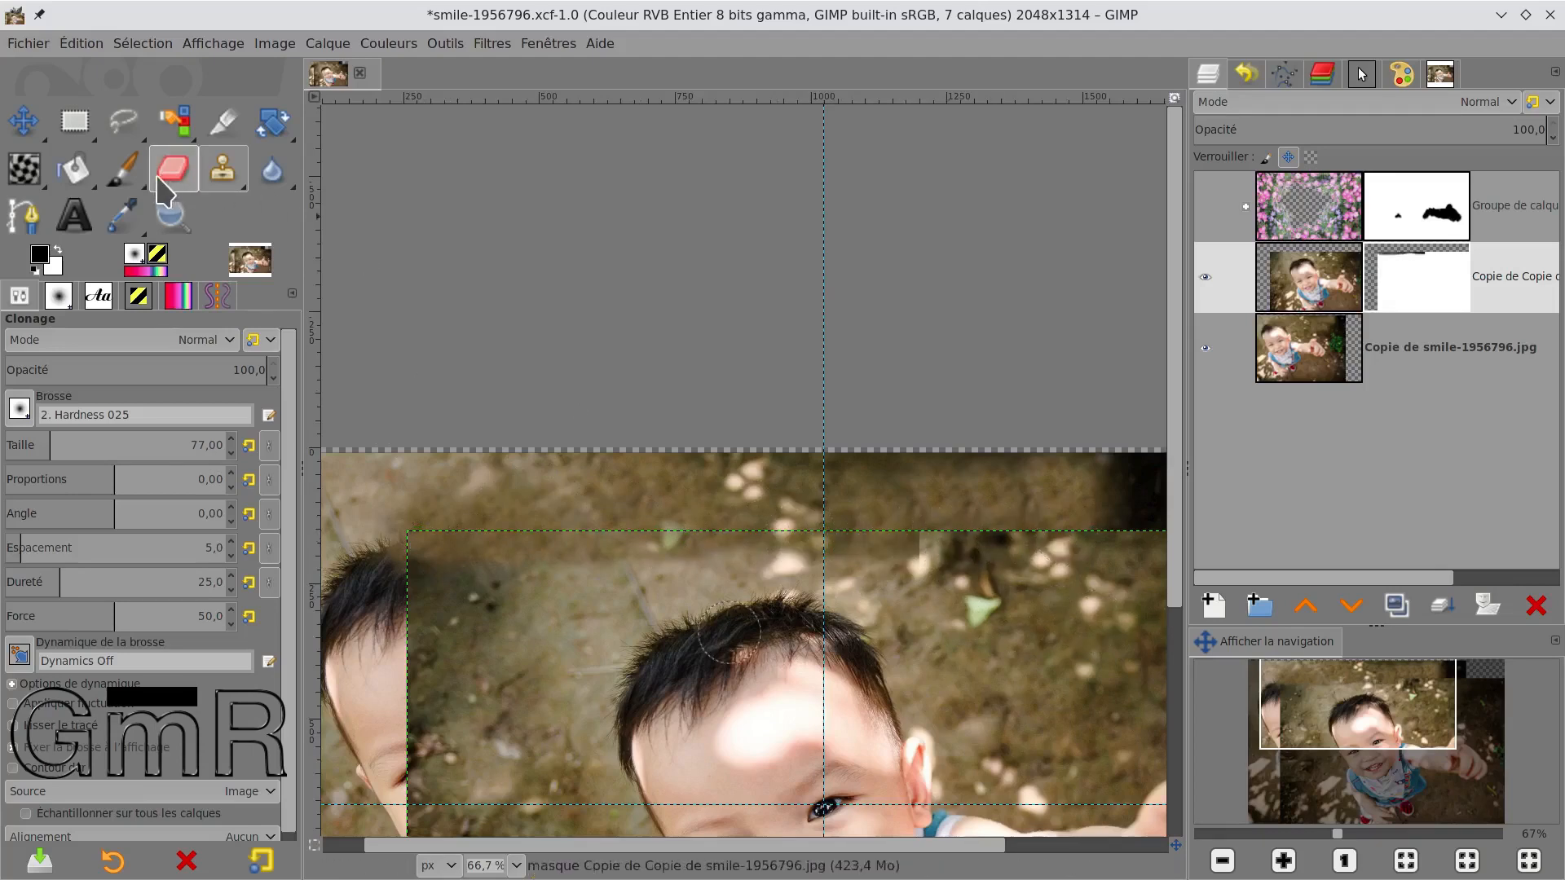
# Step: Paint black with the Paintbrush along the upper edge of the duplicate photo's mask to blend it into the photo beneath
pyautogui.click(123, 168)
pyautogui.moveTo(400, 581)
pyautogui.mouseDown()
pyautogui.moveTo(406, 607)
pyautogui.moveTo(433, 525)
pyautogui.mouseUp()
pyautogui.hotkey('ctrl', 'z')
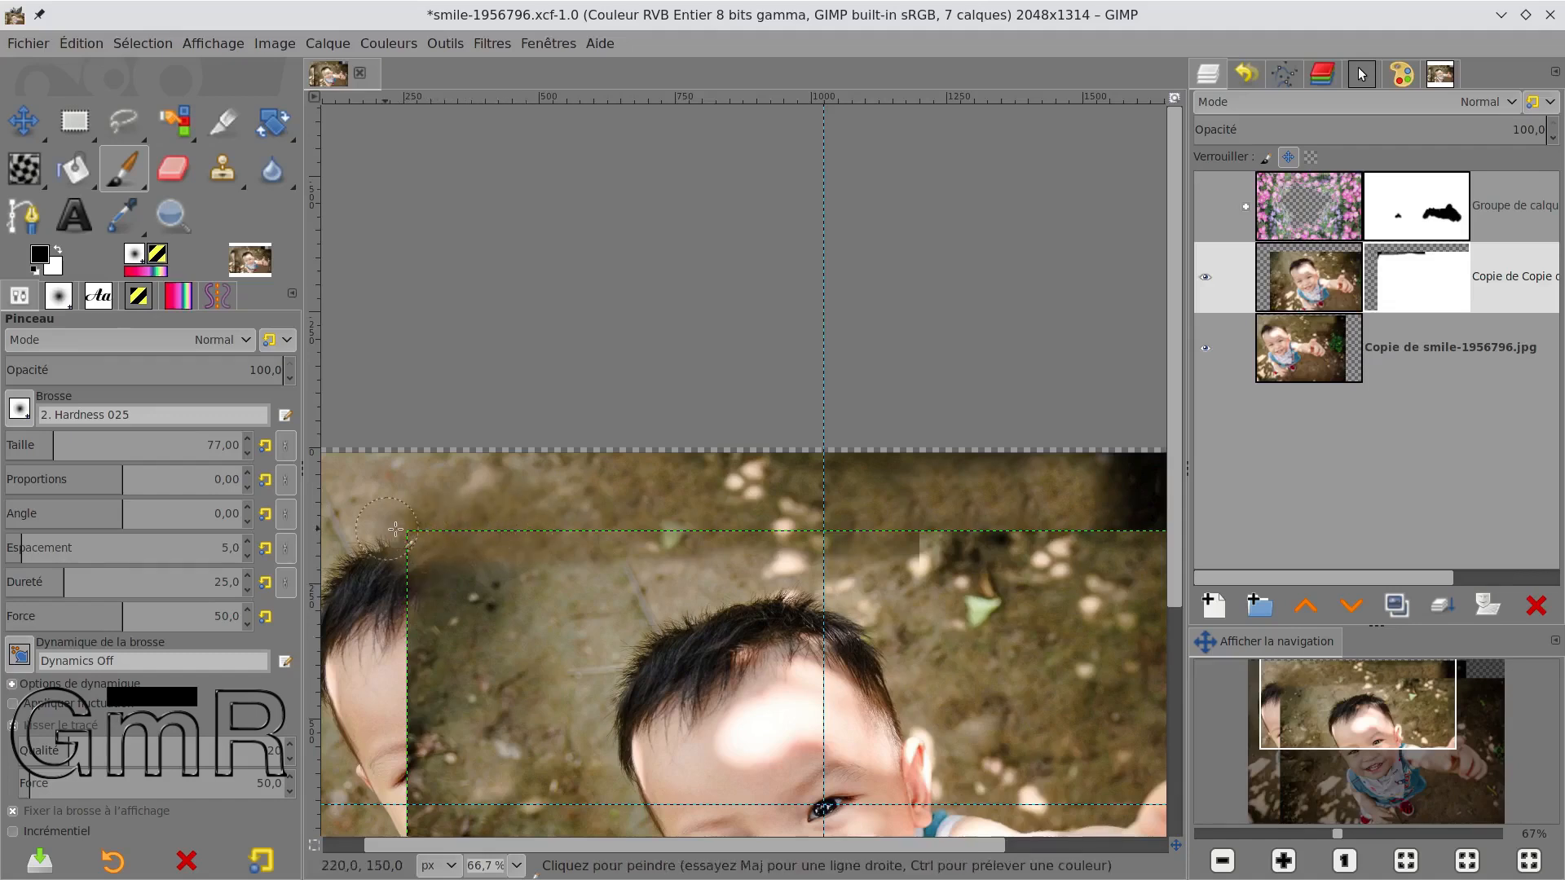
pyautogui.moveTo(811, 526)
pyautogui.mouseDown()
pyautogui.moveTo(942, 547)
pyautogui.moveTo(701, 549)
pyautogui.moveTo(993, 524)
pyautogui.moveTo(1173, 542)
pyautogui.moveTo(836, 501)
pyautogui.mouseUp()
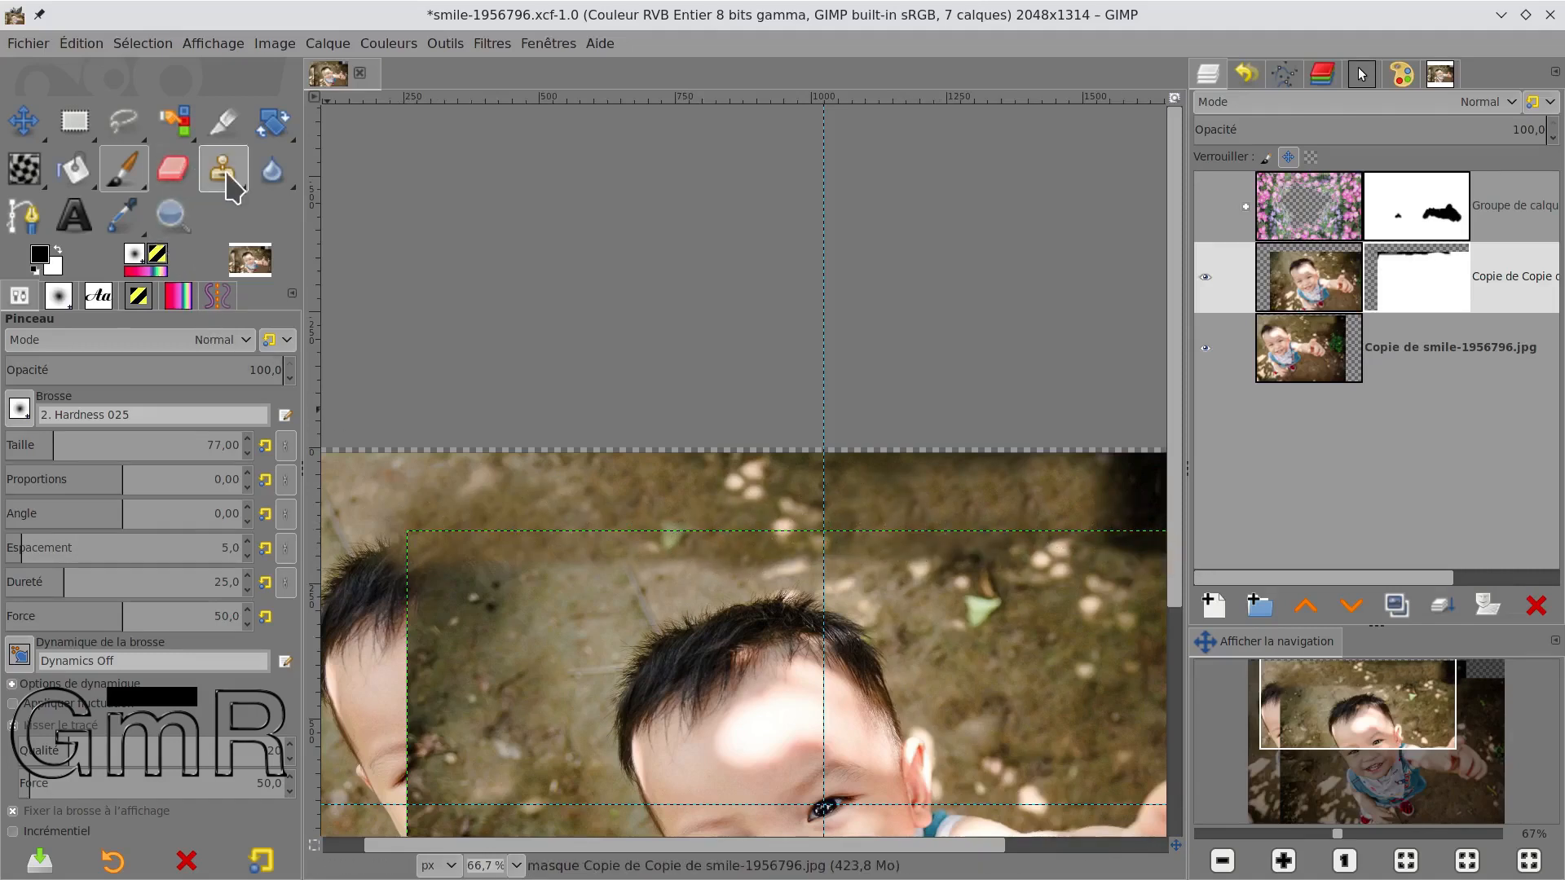
pyautogui.moveTo(602, 557); pyautogui.dragTo(514, 587)
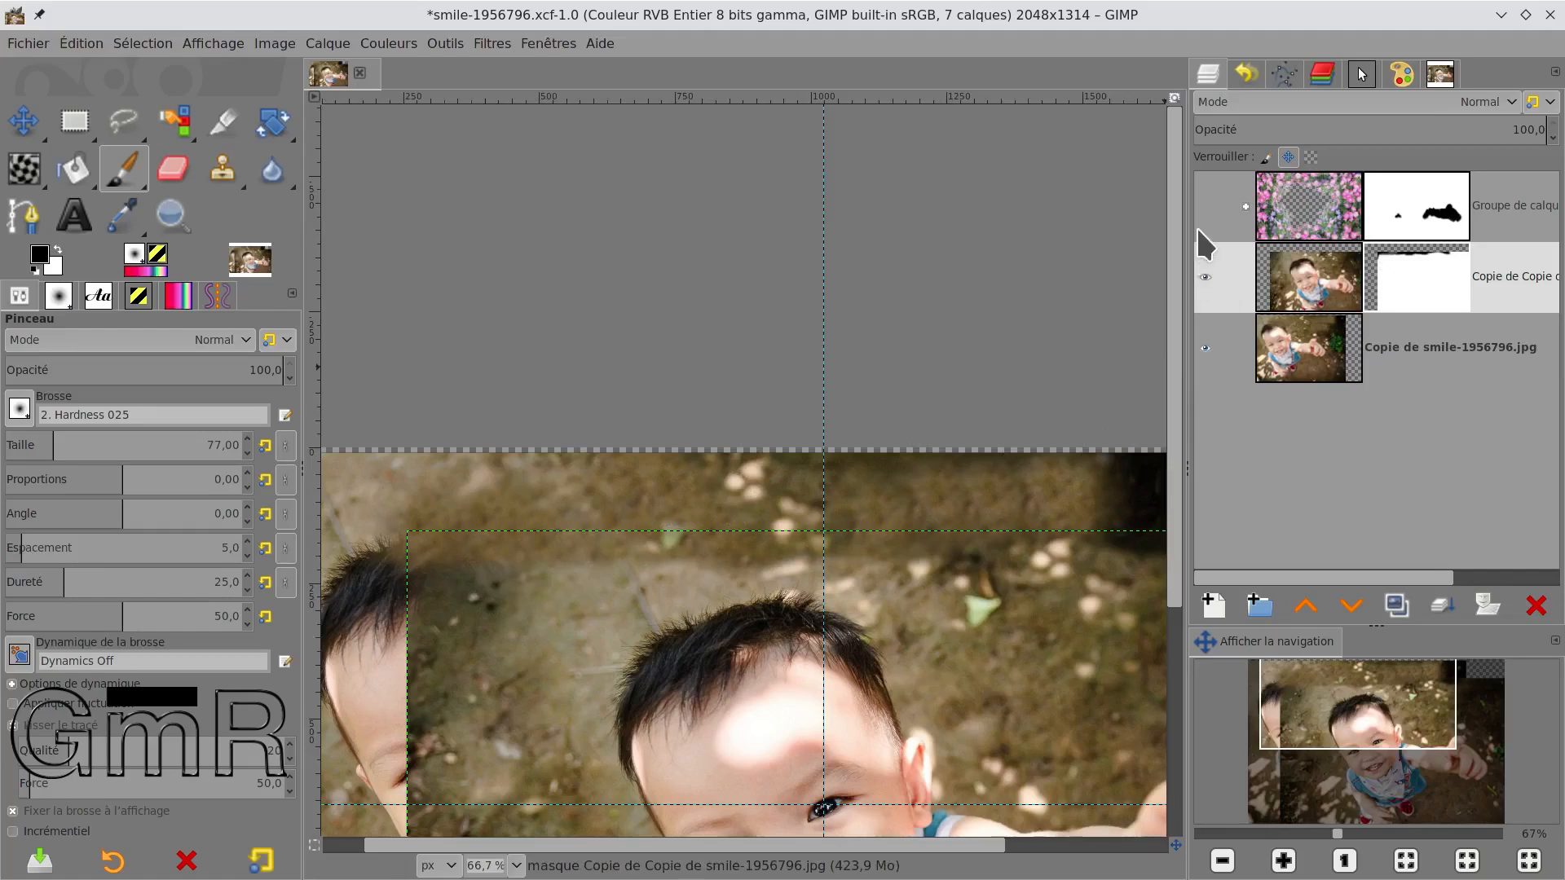
# Step: Show the flower layer group again and save the image
pyautogui.click(1204, 206)
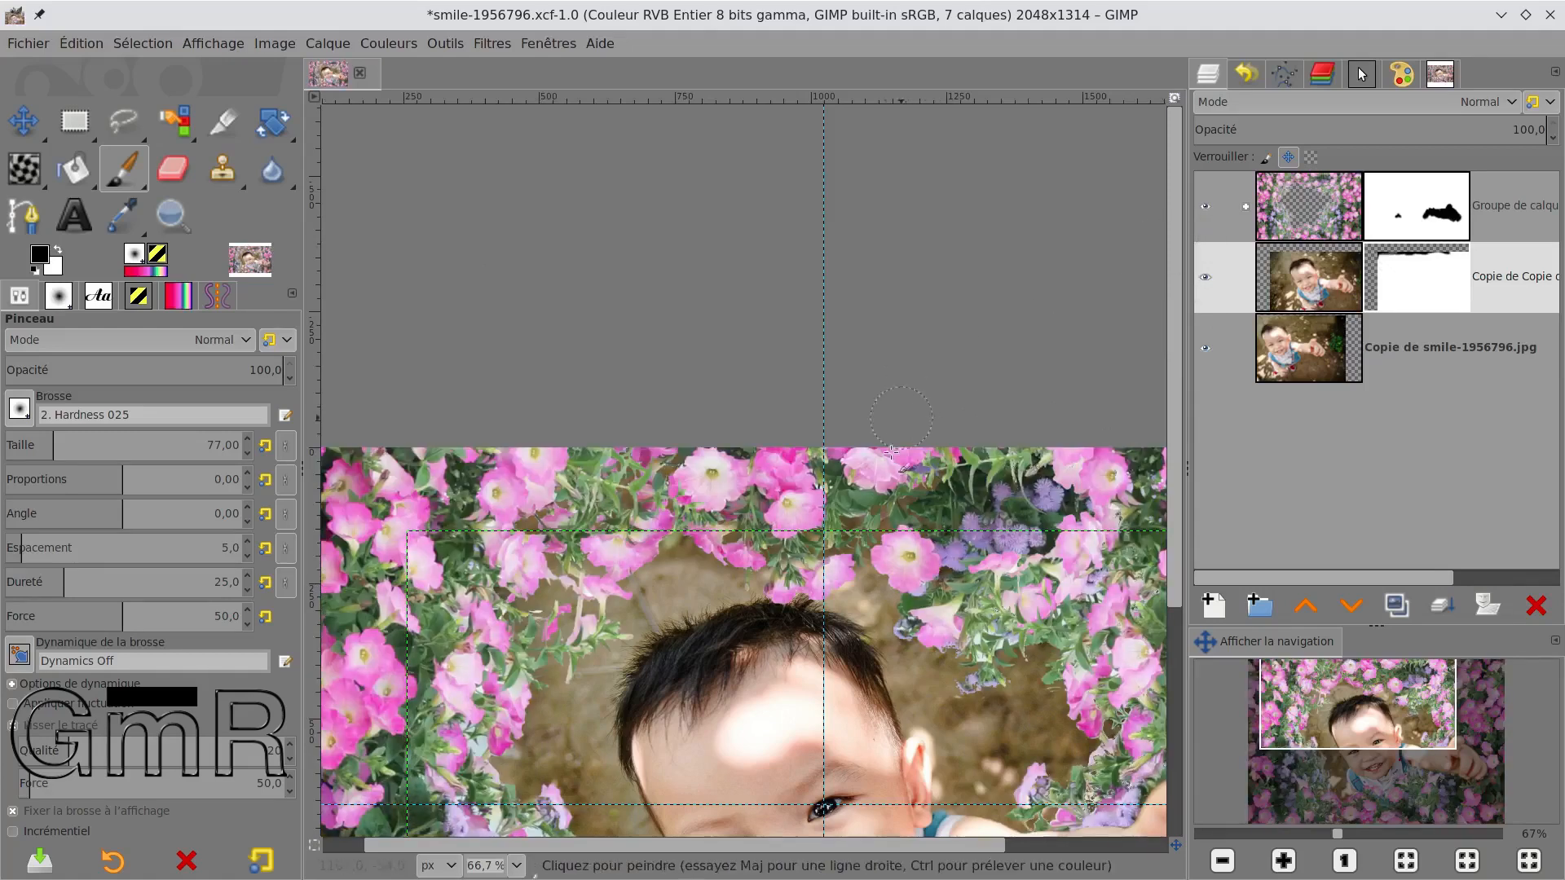
pyautogui.scroll(-3, 865, 554)
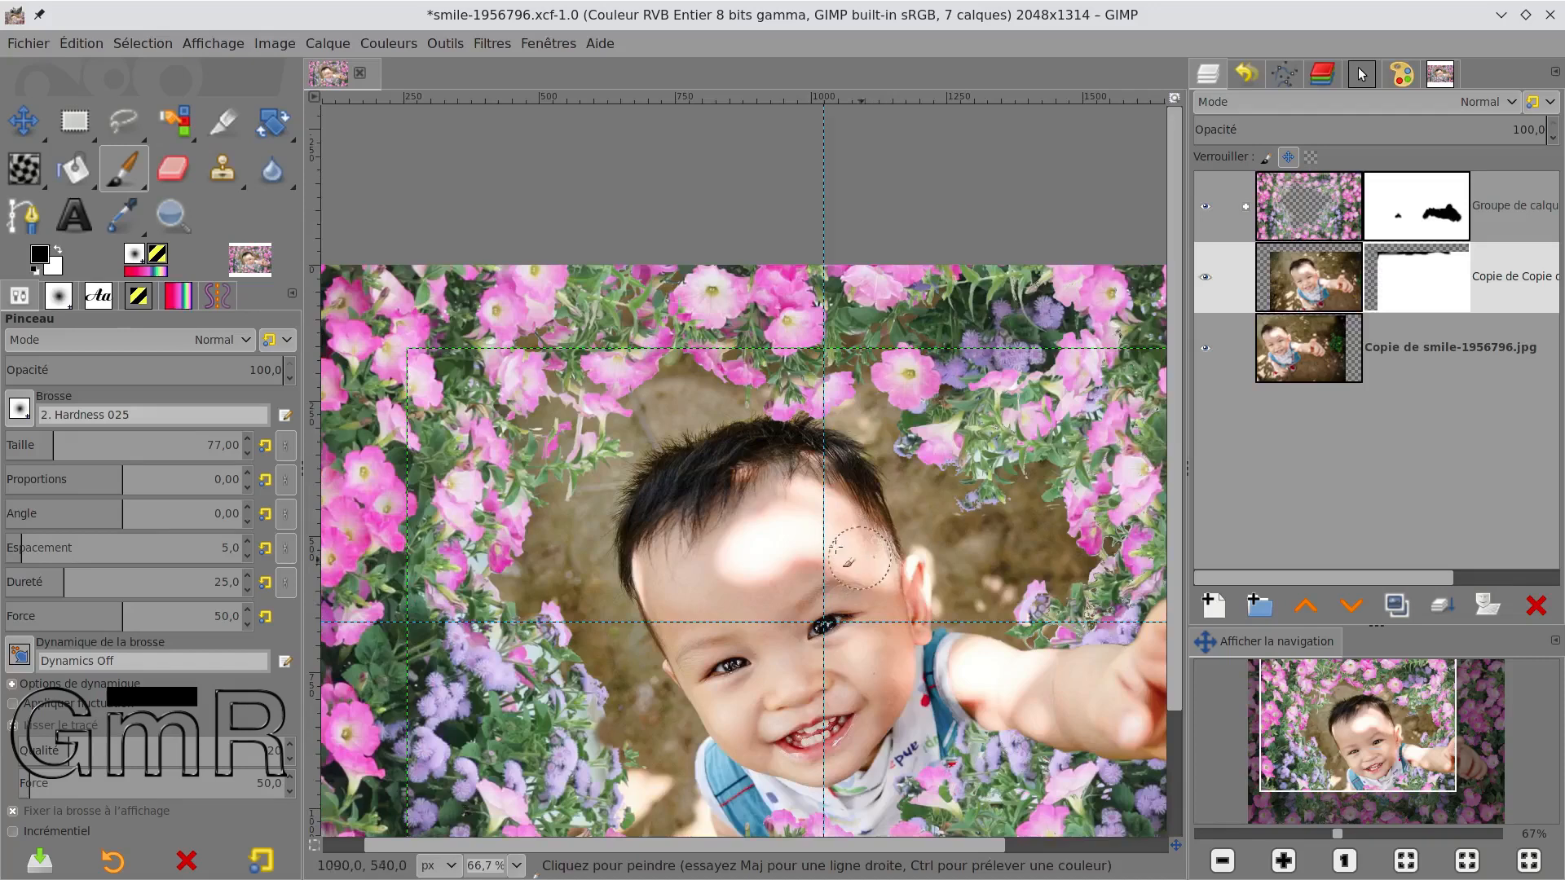
pyautogui.click(29, 44)
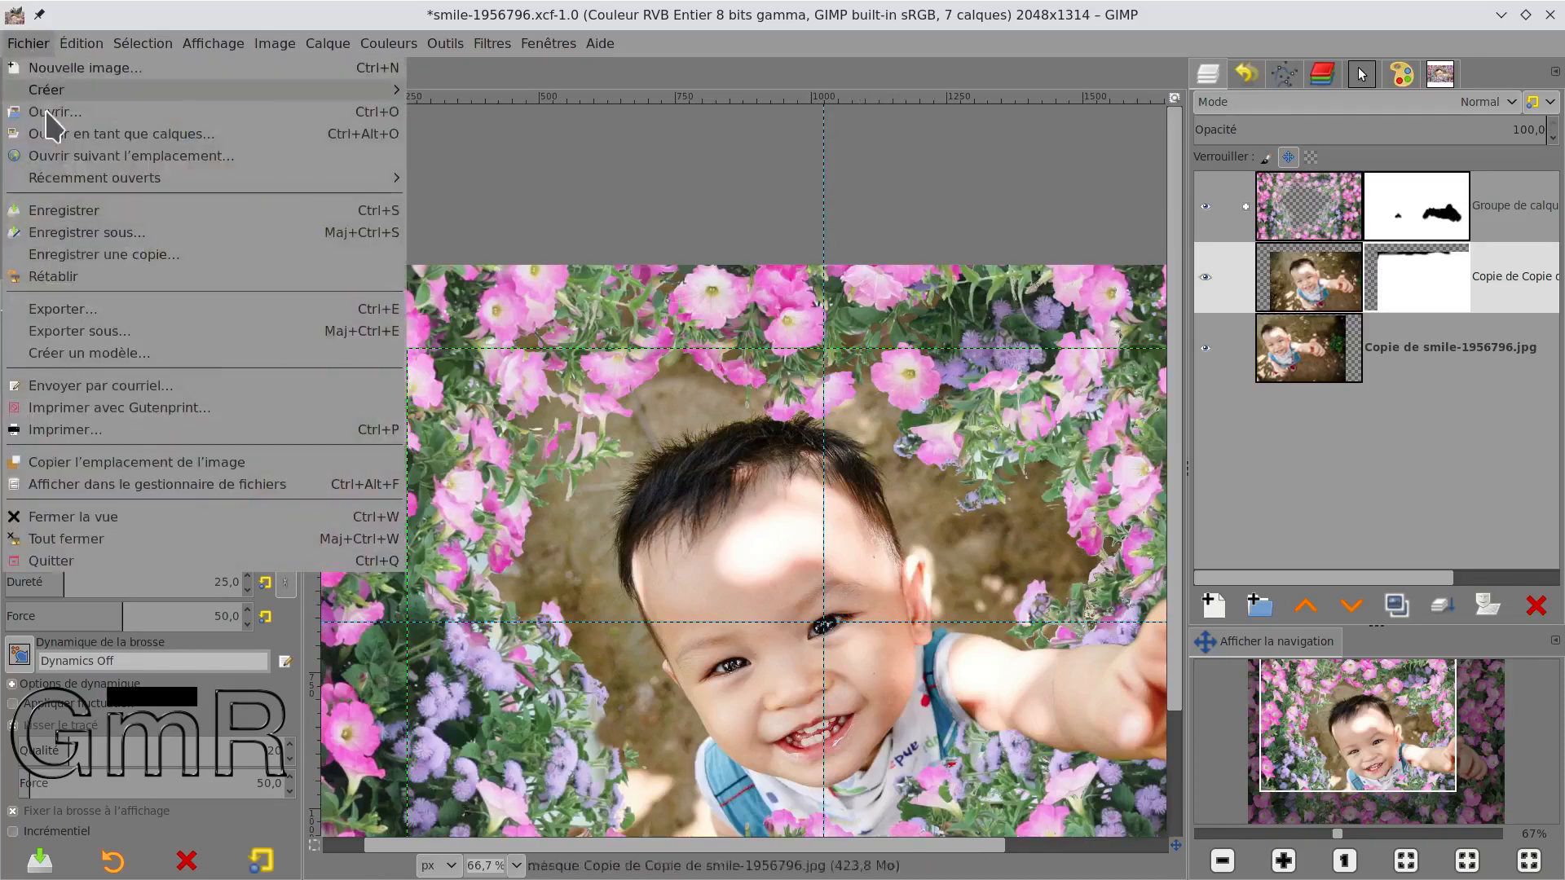
pyautogui.click(81, 214)
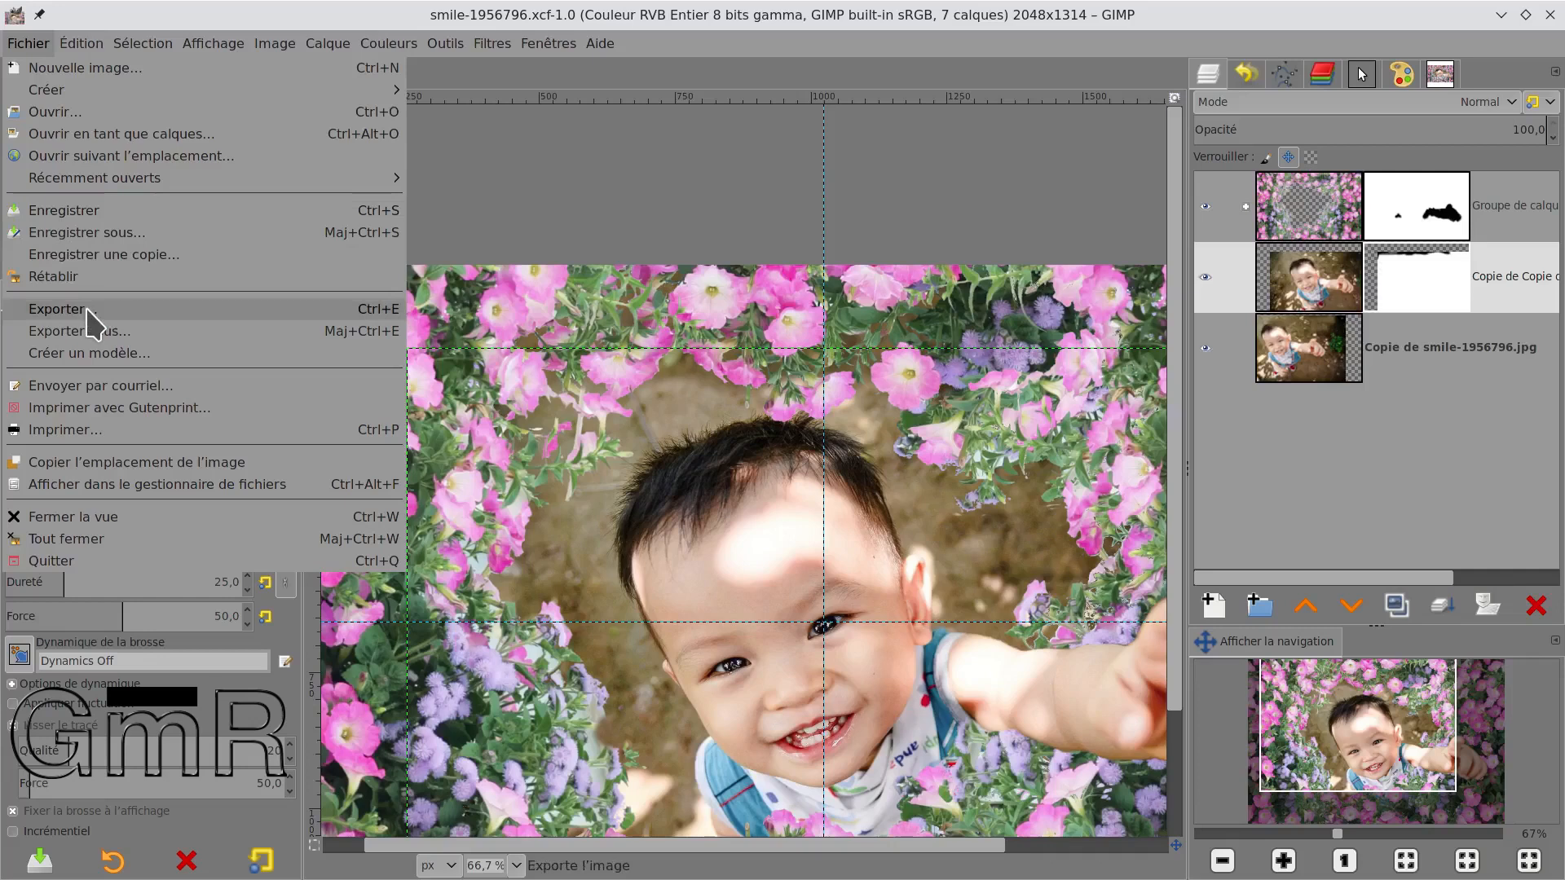
# Step: Export the image as 01.jpg in the 01 folder, replacing the existing file
pyautogui.click(137, 311)
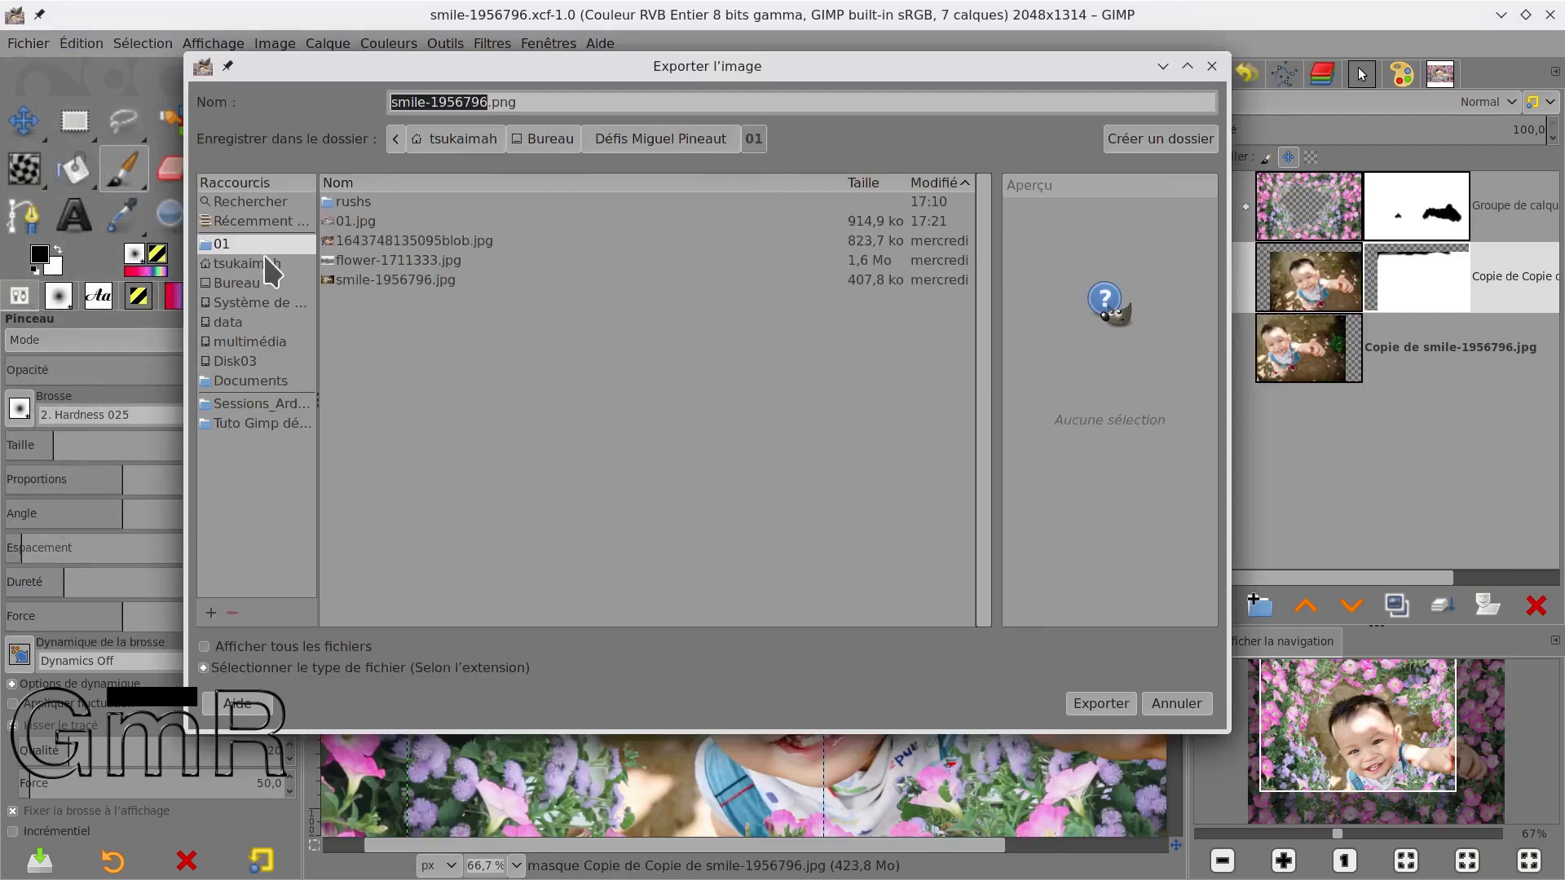
pyautogui.click(353, 225)
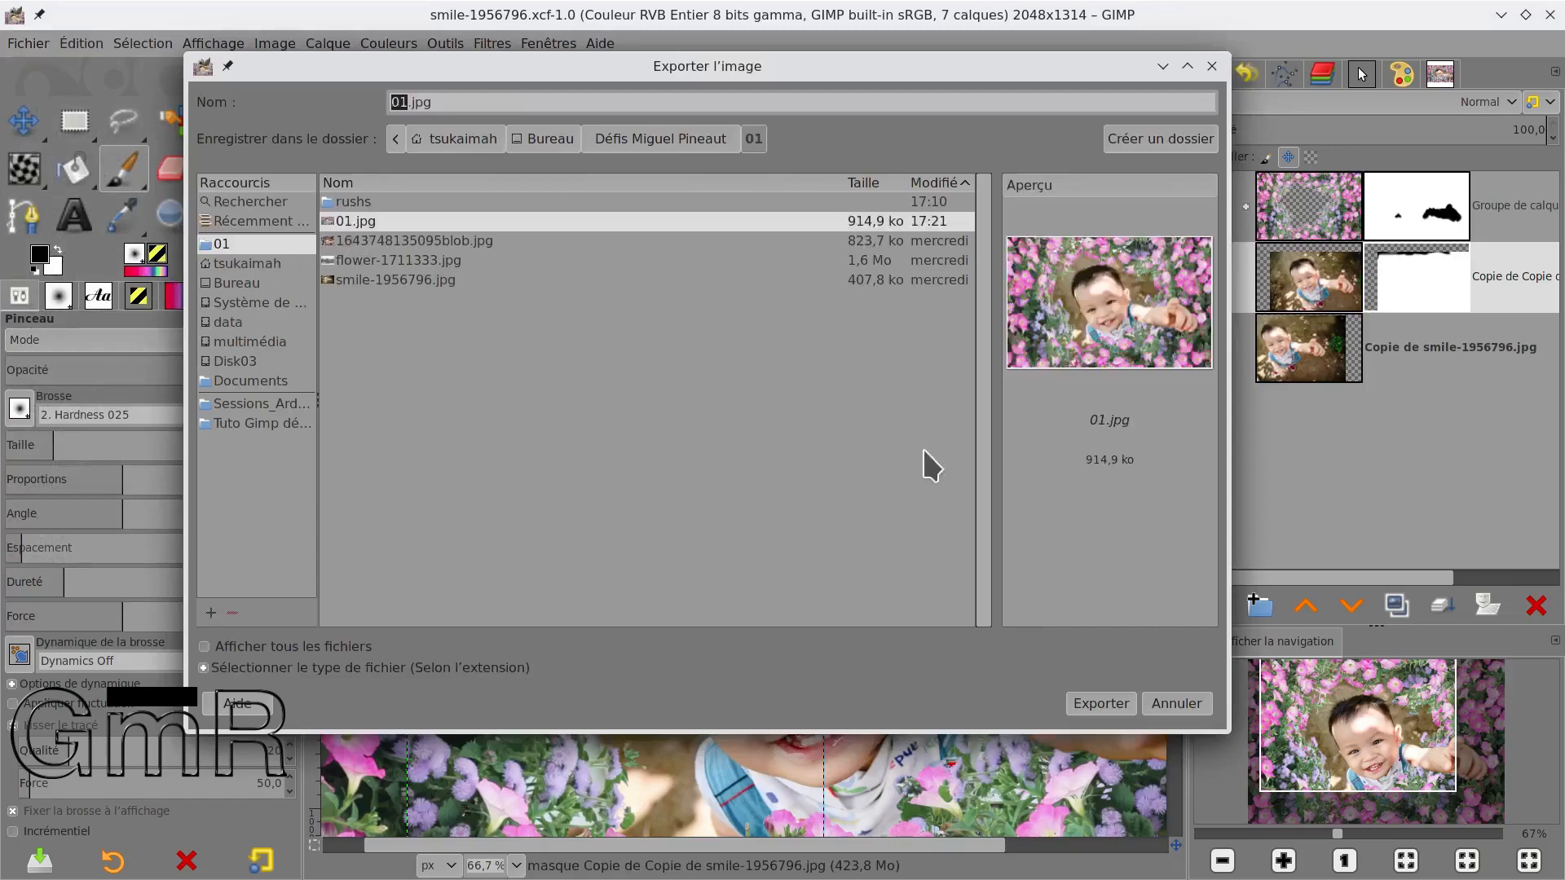
pyautogui.click(1096, 705)
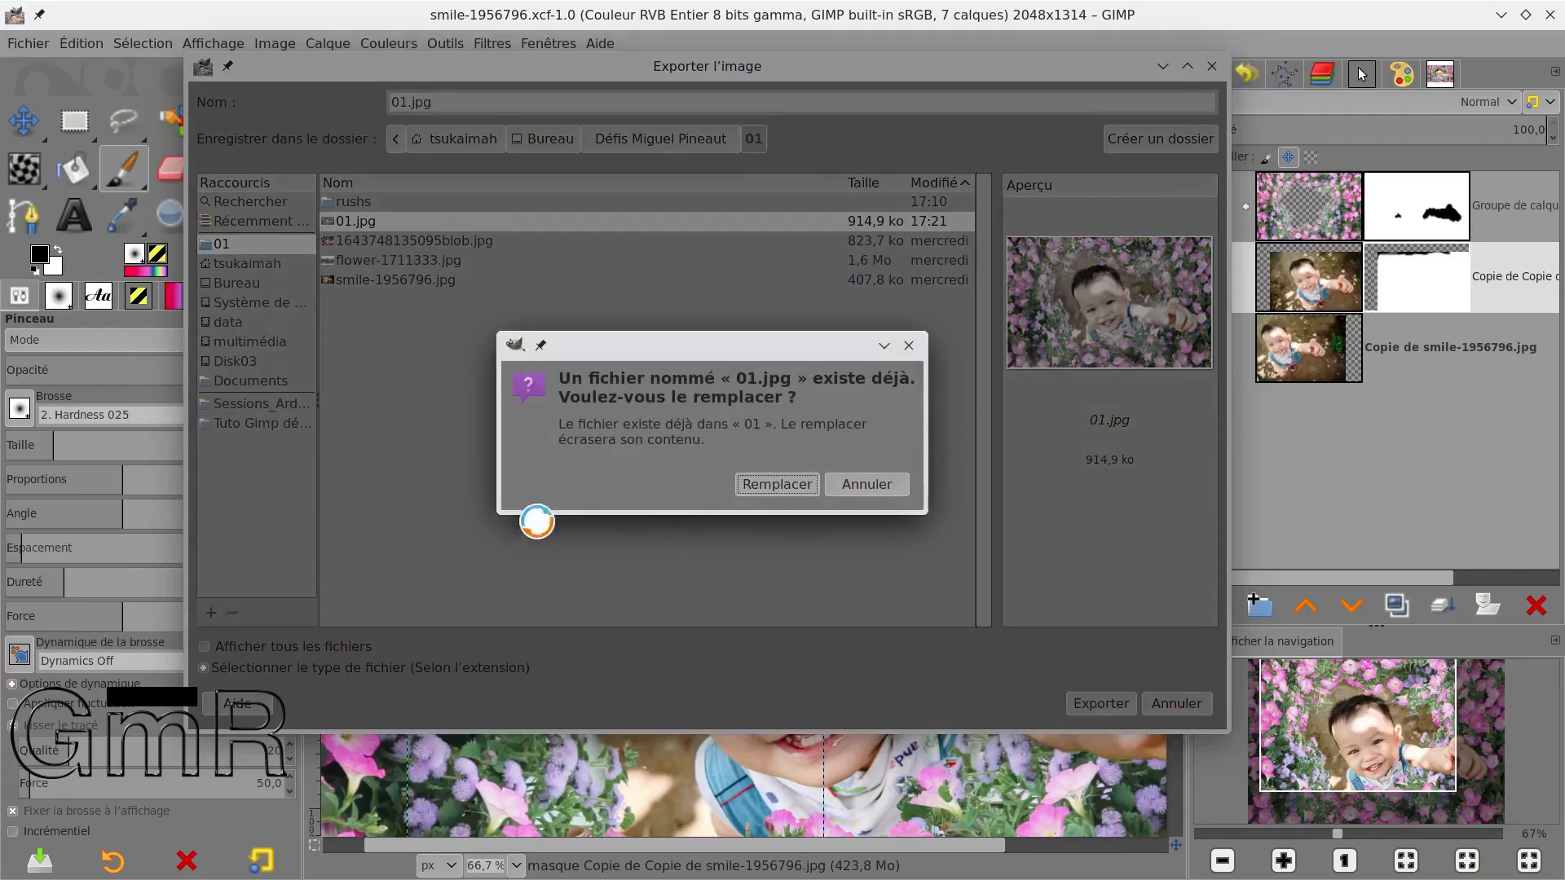
pyautogui.click(770, 489)
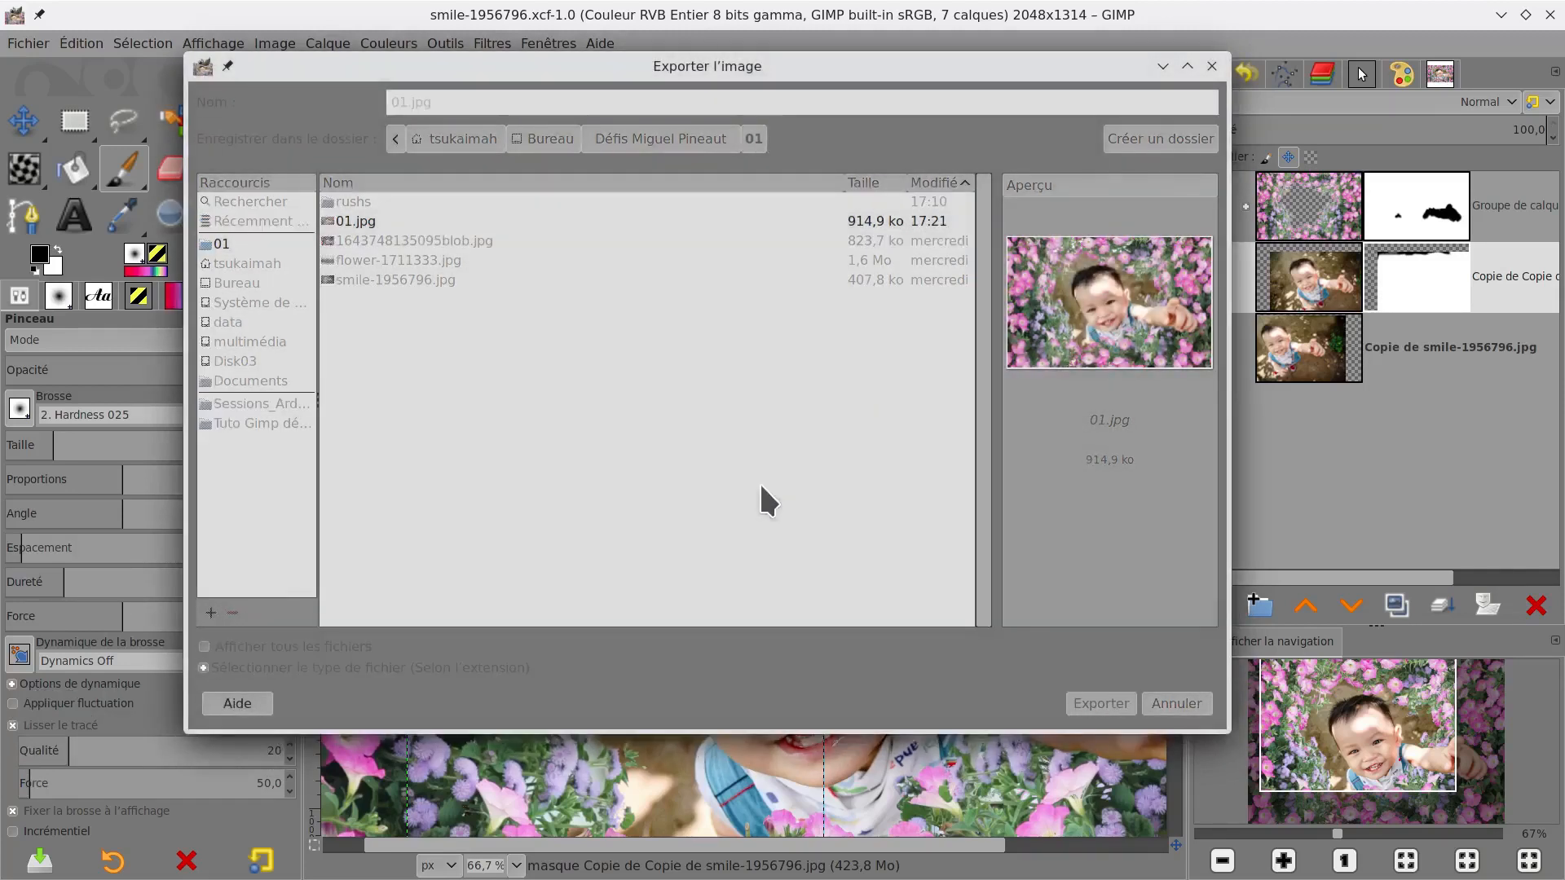